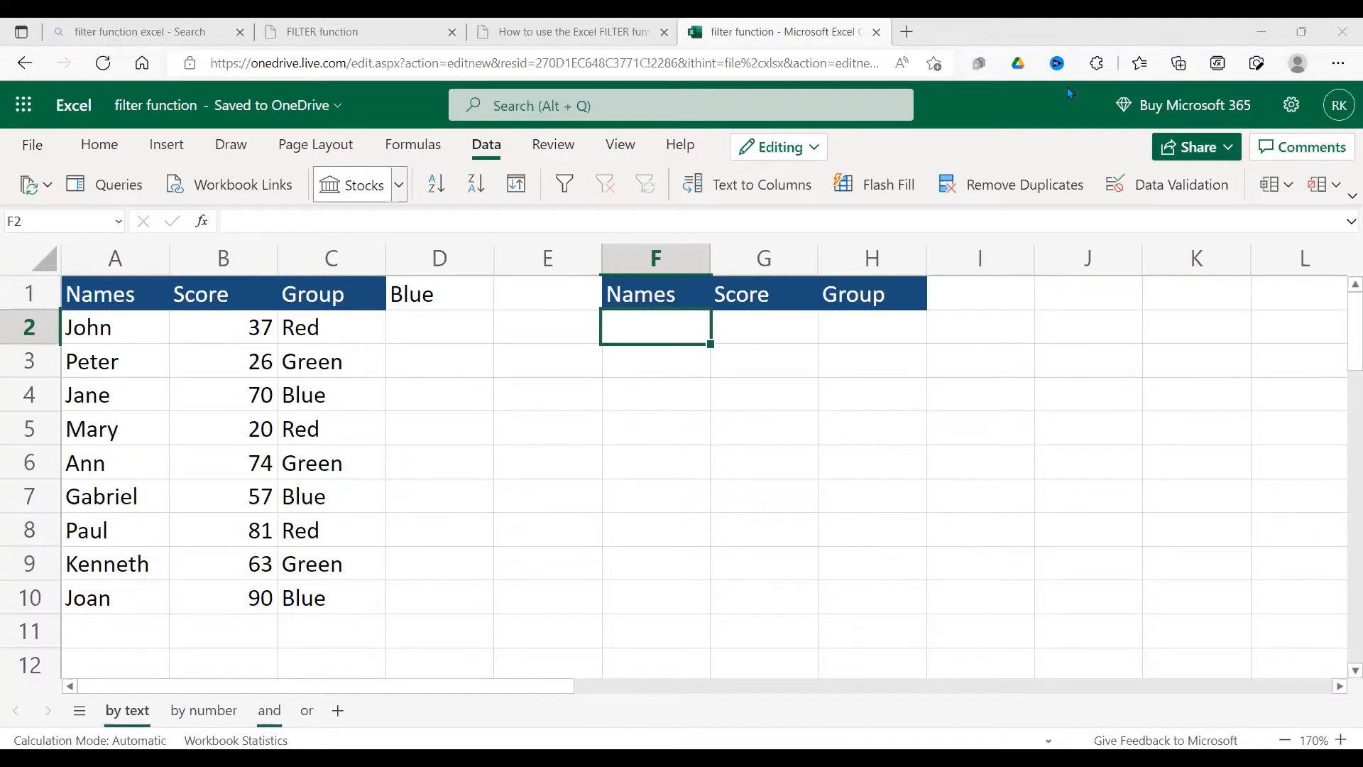
Step: Examine the Names, Score and Group source table in A1:C10 on the by text sheet
left_click(663, 599)
left_click(796, 572)
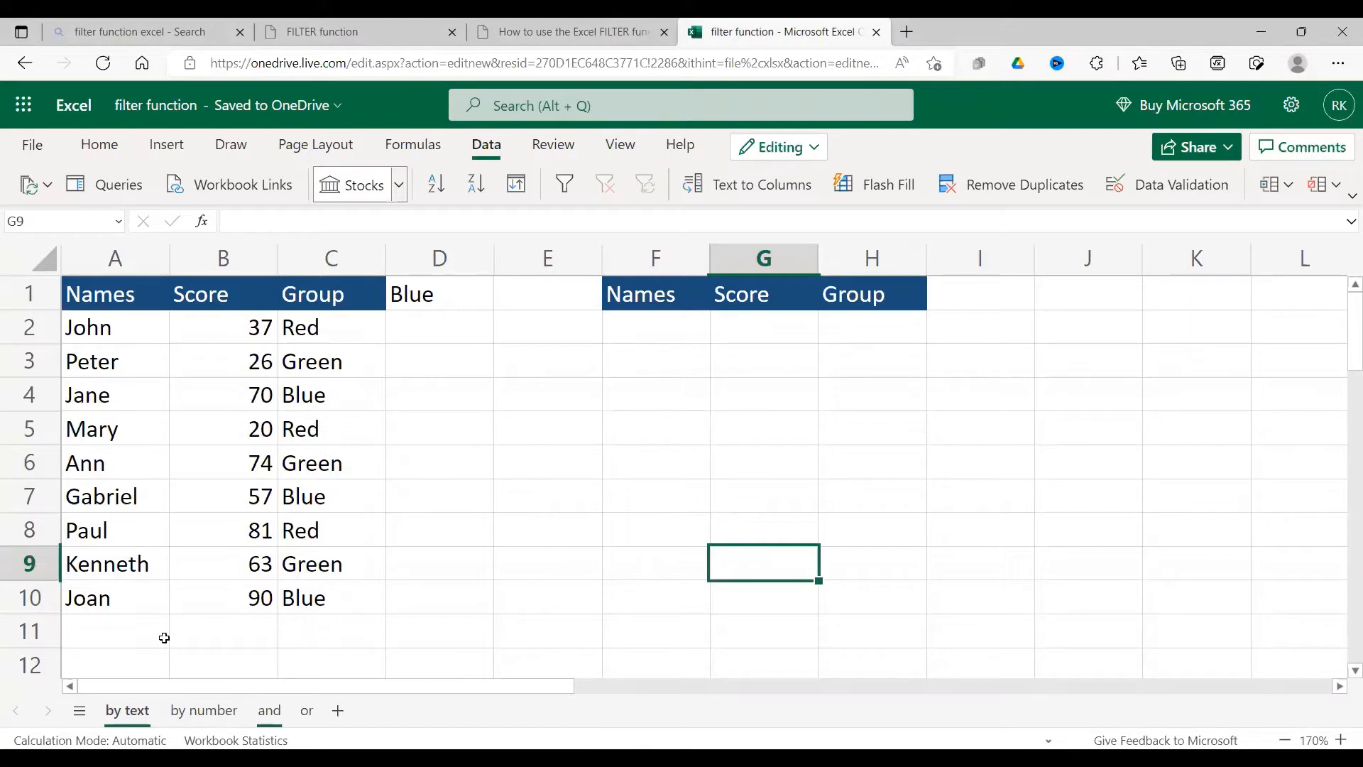
left_click(184, 629)
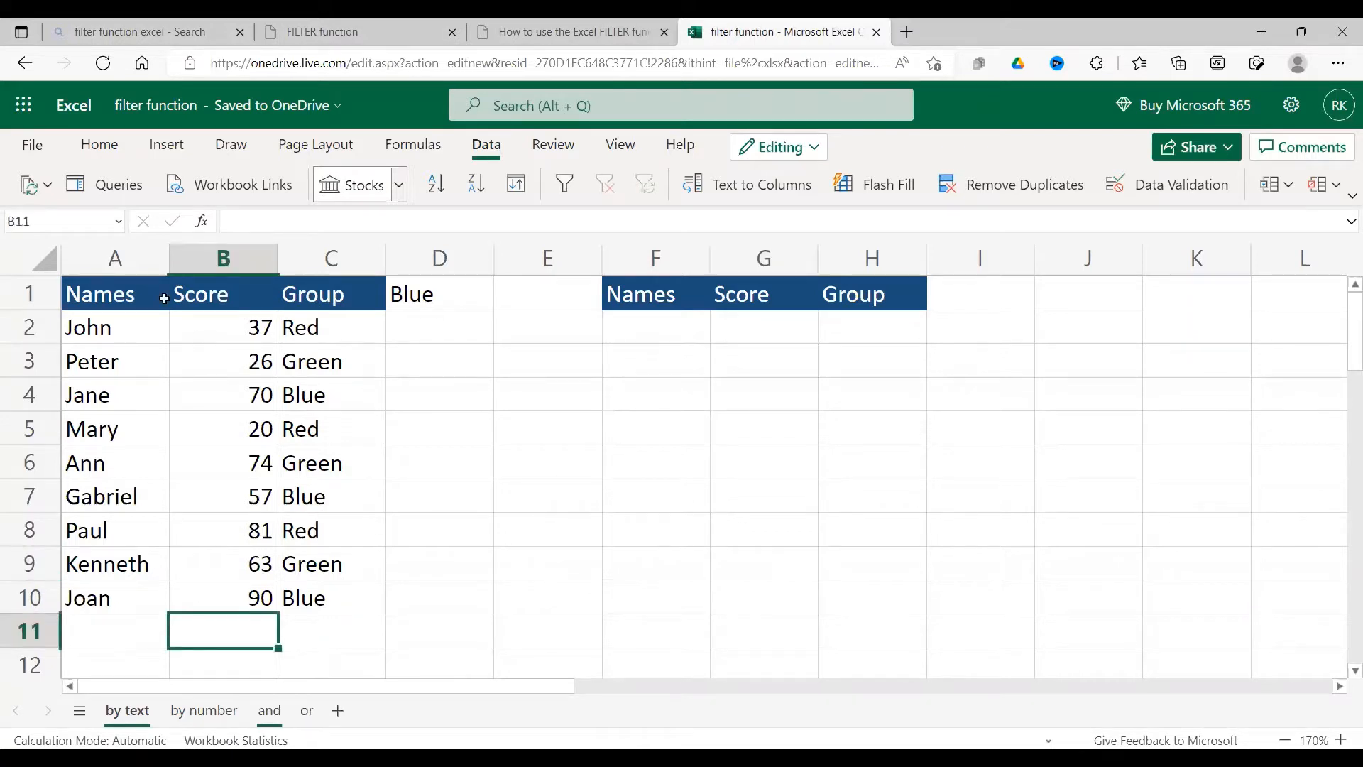
mouse_move(116, 291)
left_mouse_down()
mouse_move(365, 547)
mouse_move(341, 606)
mouse_move(336, 595)
left_mouse_up()
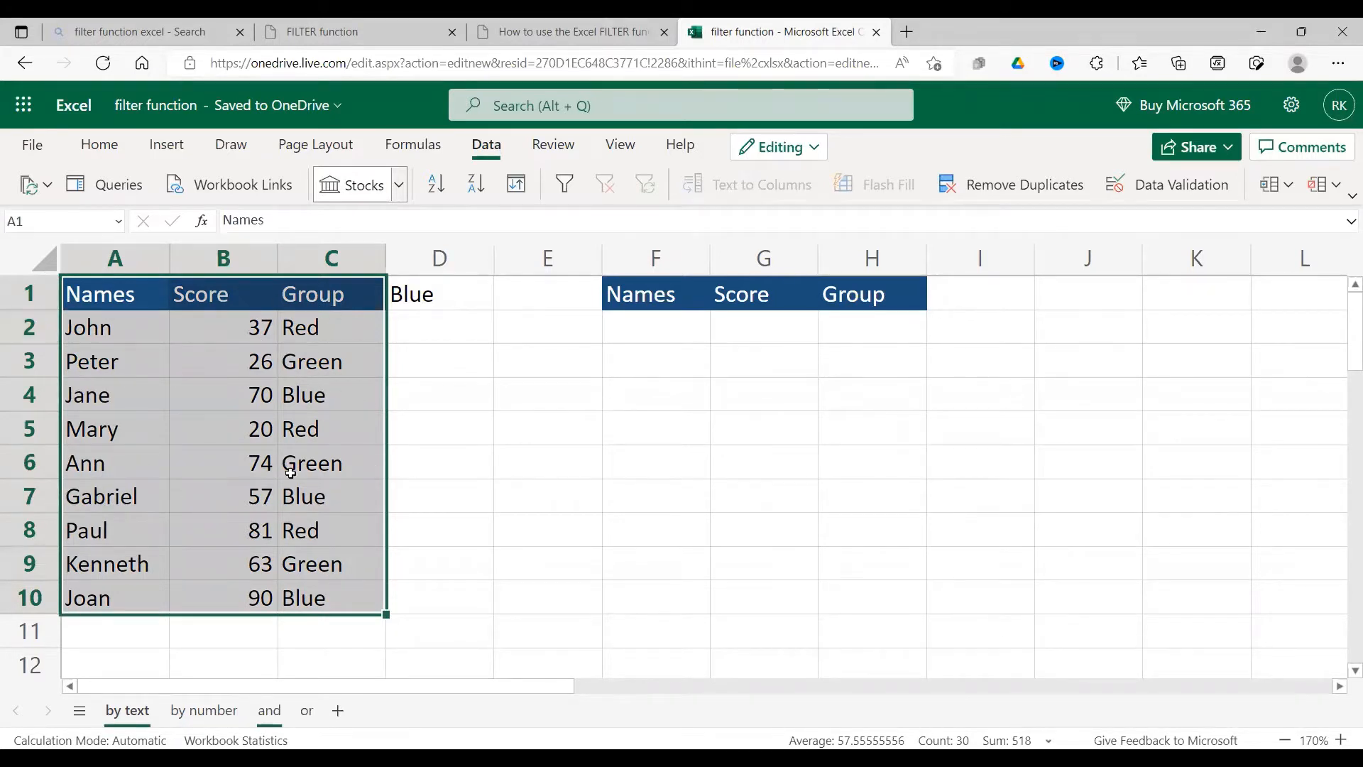
Step: Cycle the group criterion in D1 through Red and Green and return it to Blue
left_click(457, 301)
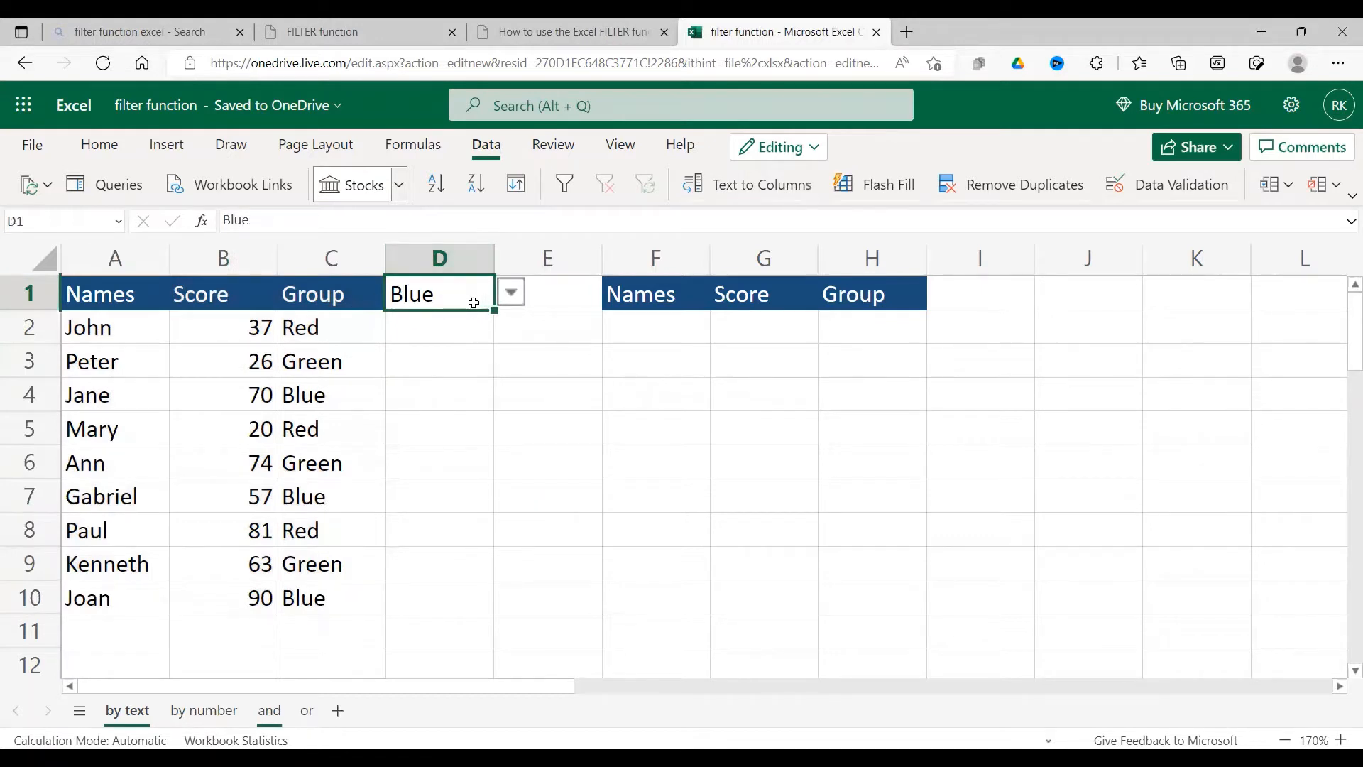
left_click(513, 301)
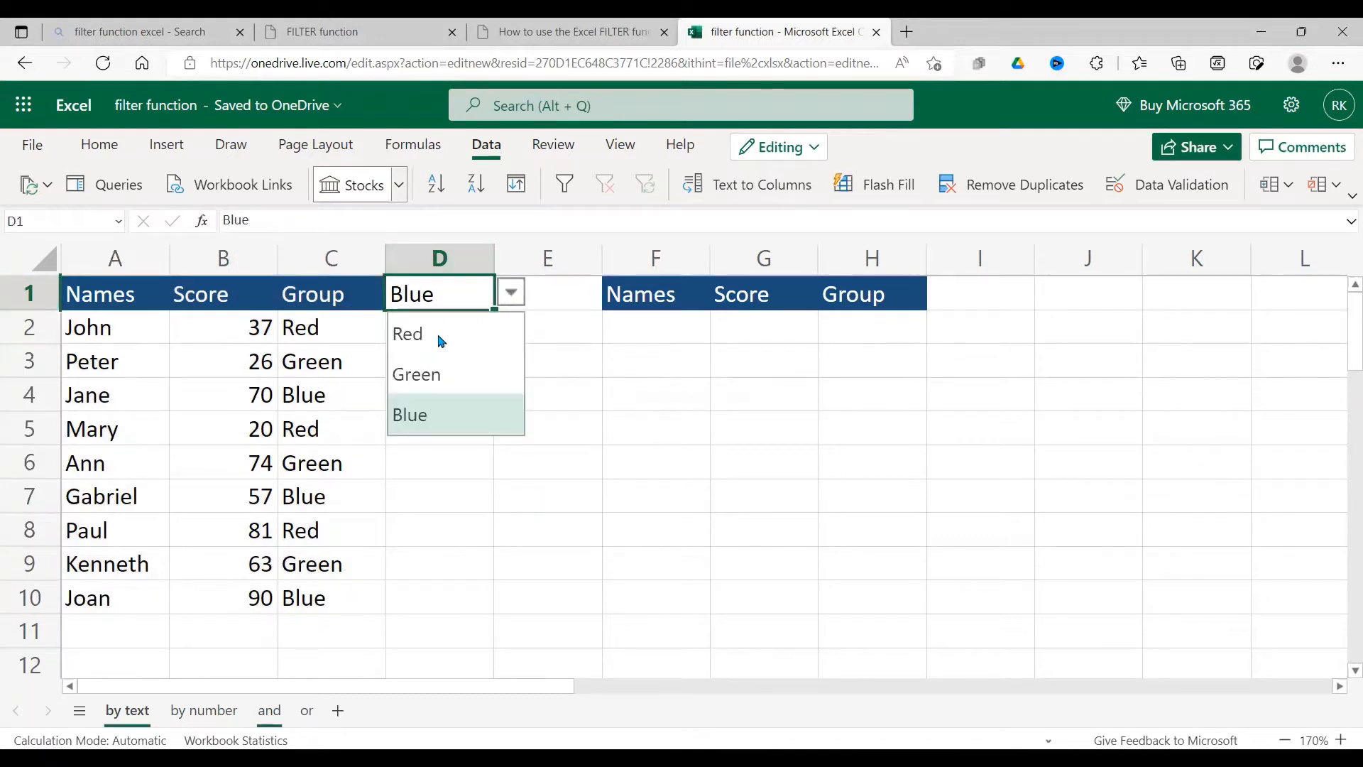
left_click(440, 337)
left_click(512, 293)
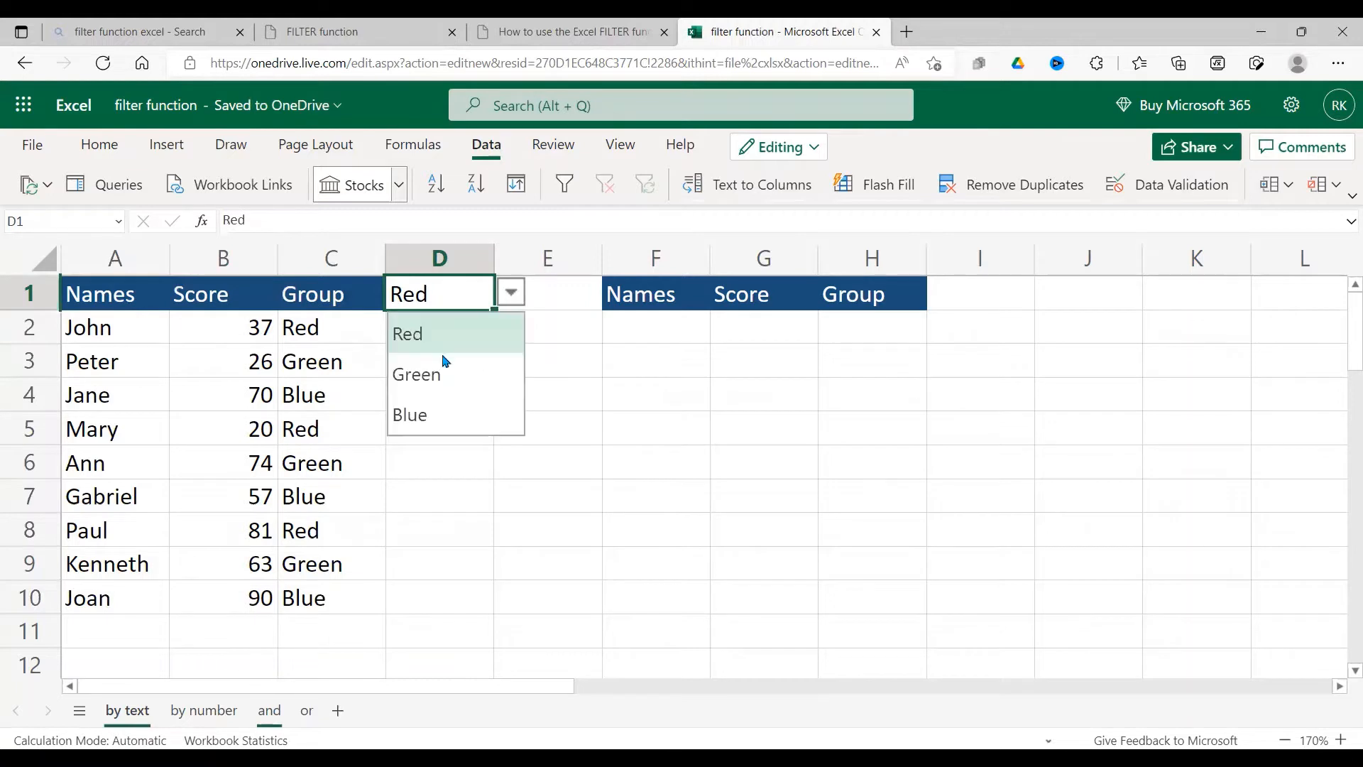
left_click(430, 374)
left_click(509, 295)
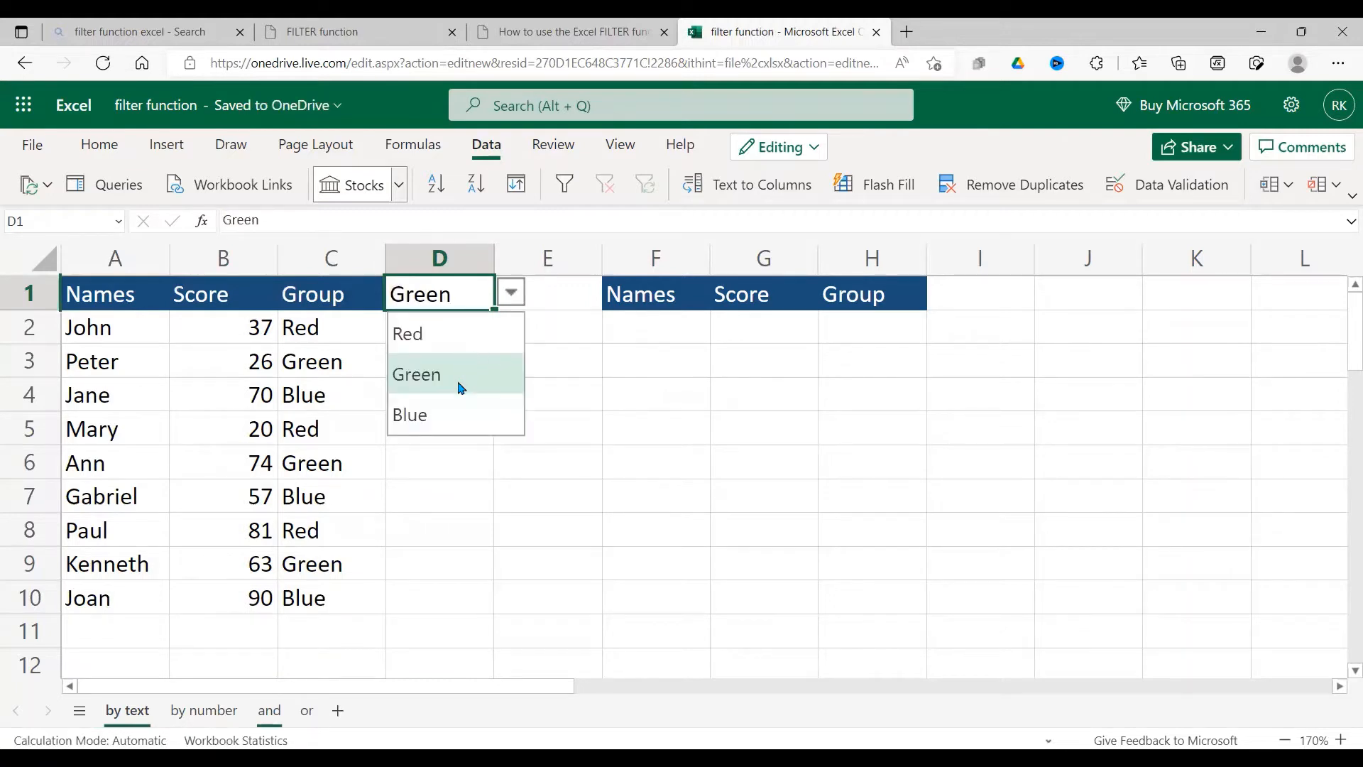
left_click(435, 415)
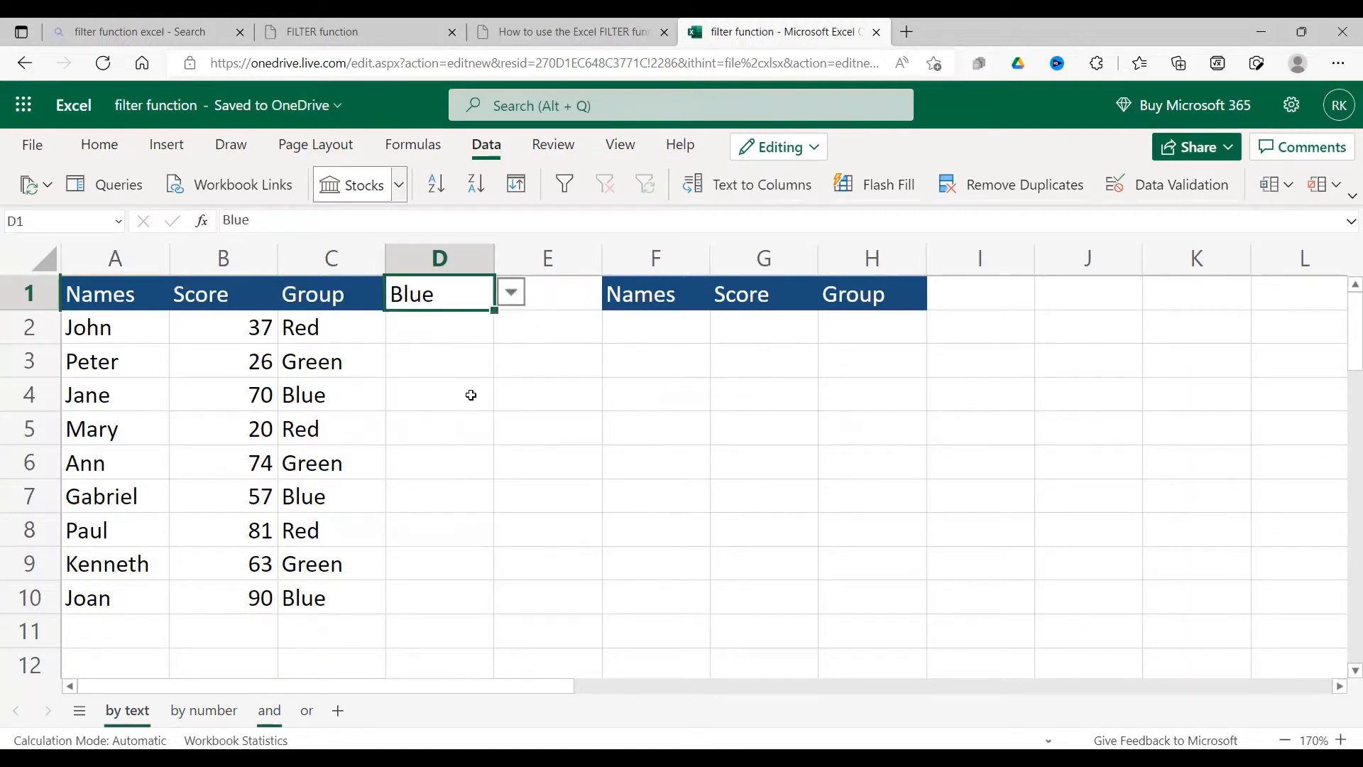
Step: Review the source table A1:C10, the group criterion in D1 and the empty output range F2:H10
left_click_drag(90, 300, 319, 598)
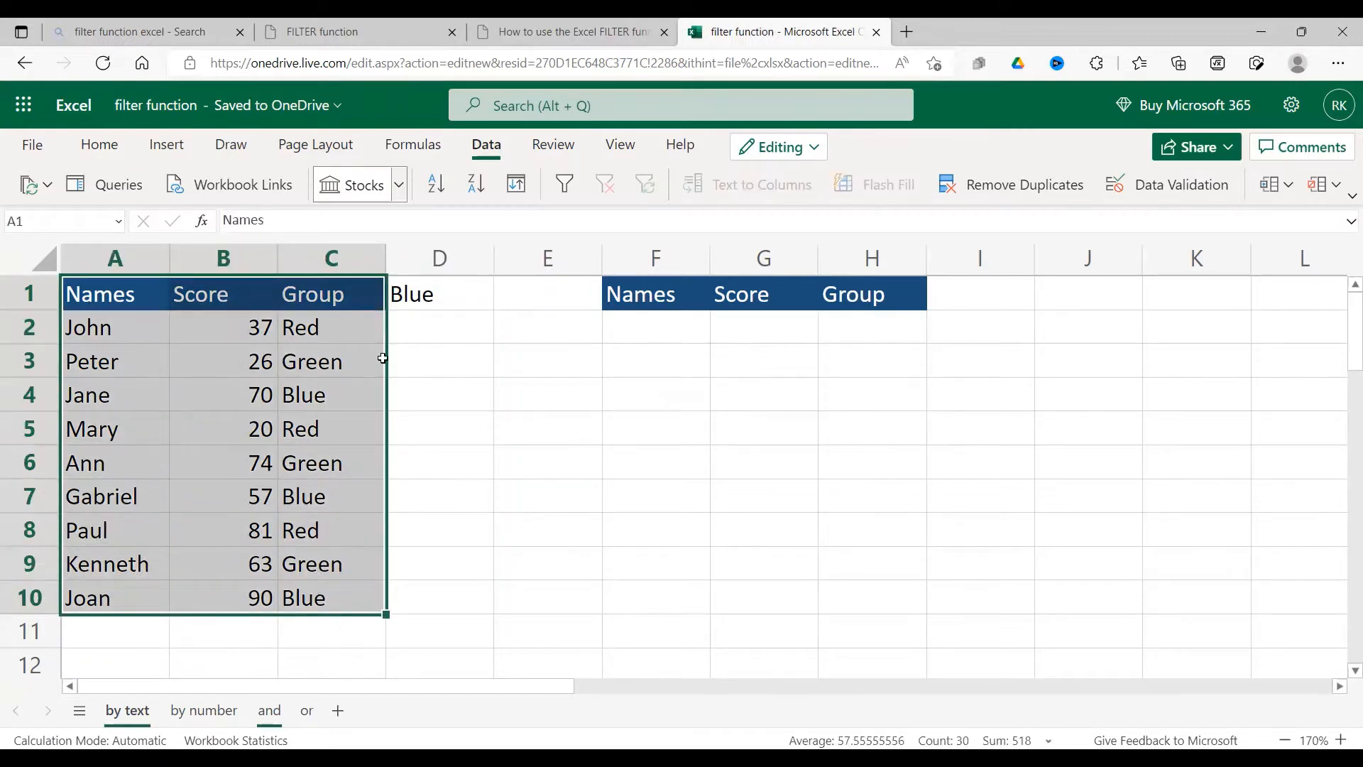
left_click(415, 308)
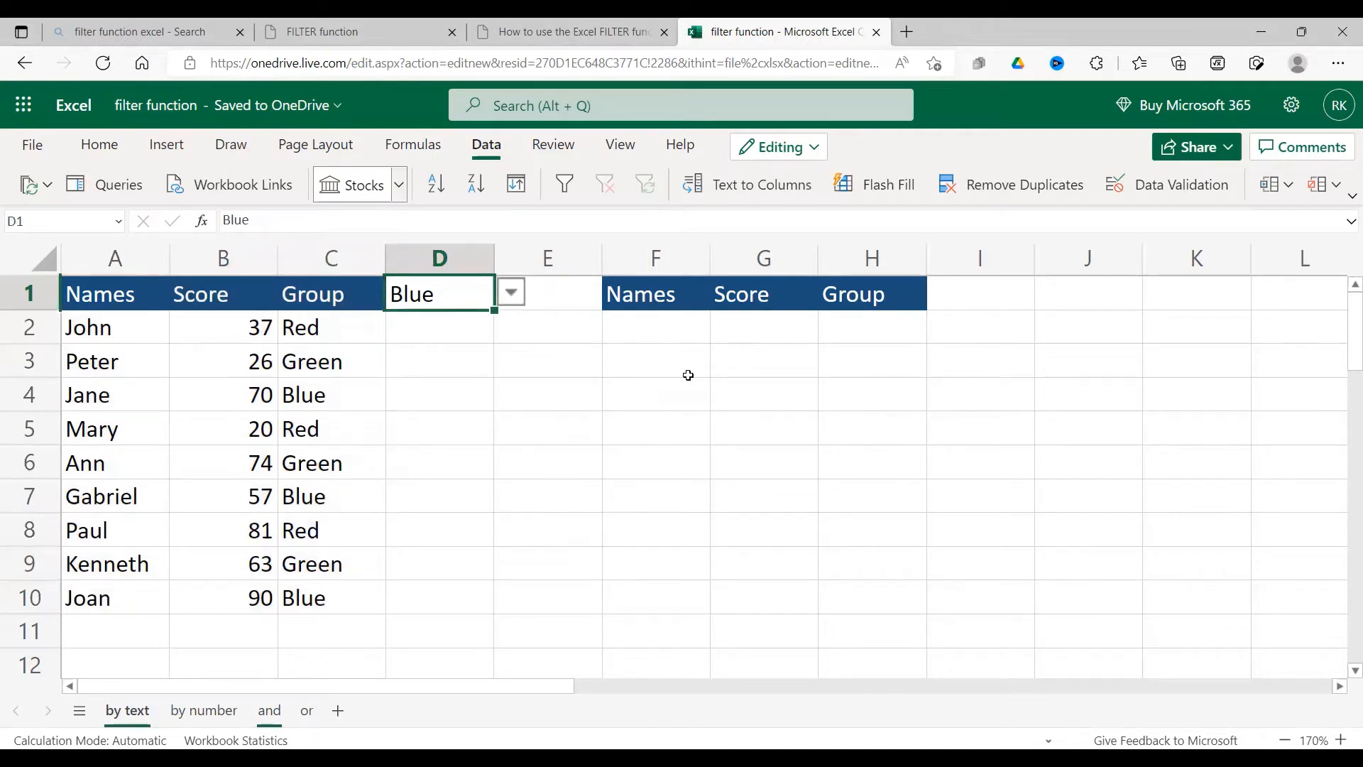
left_click_drag(645, 328, 870, 587)
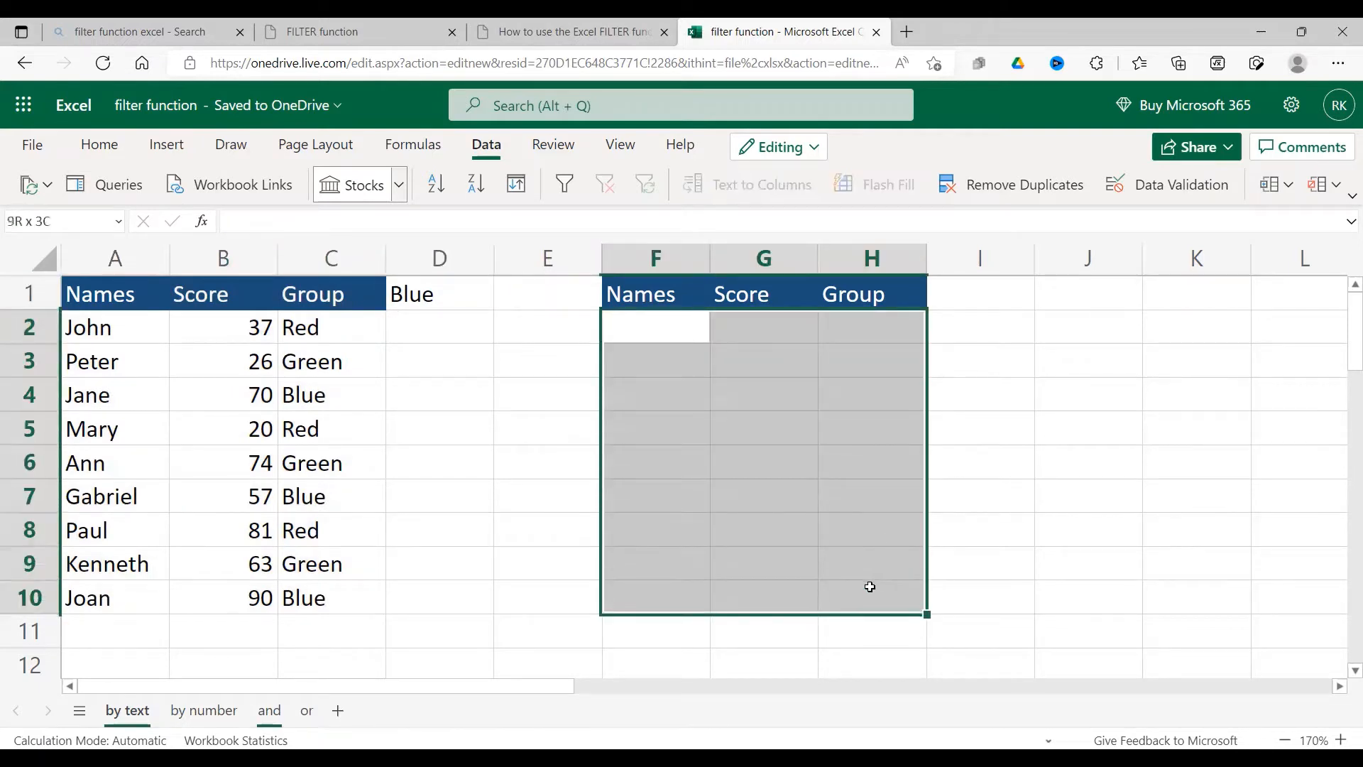
left_click(441, 505)
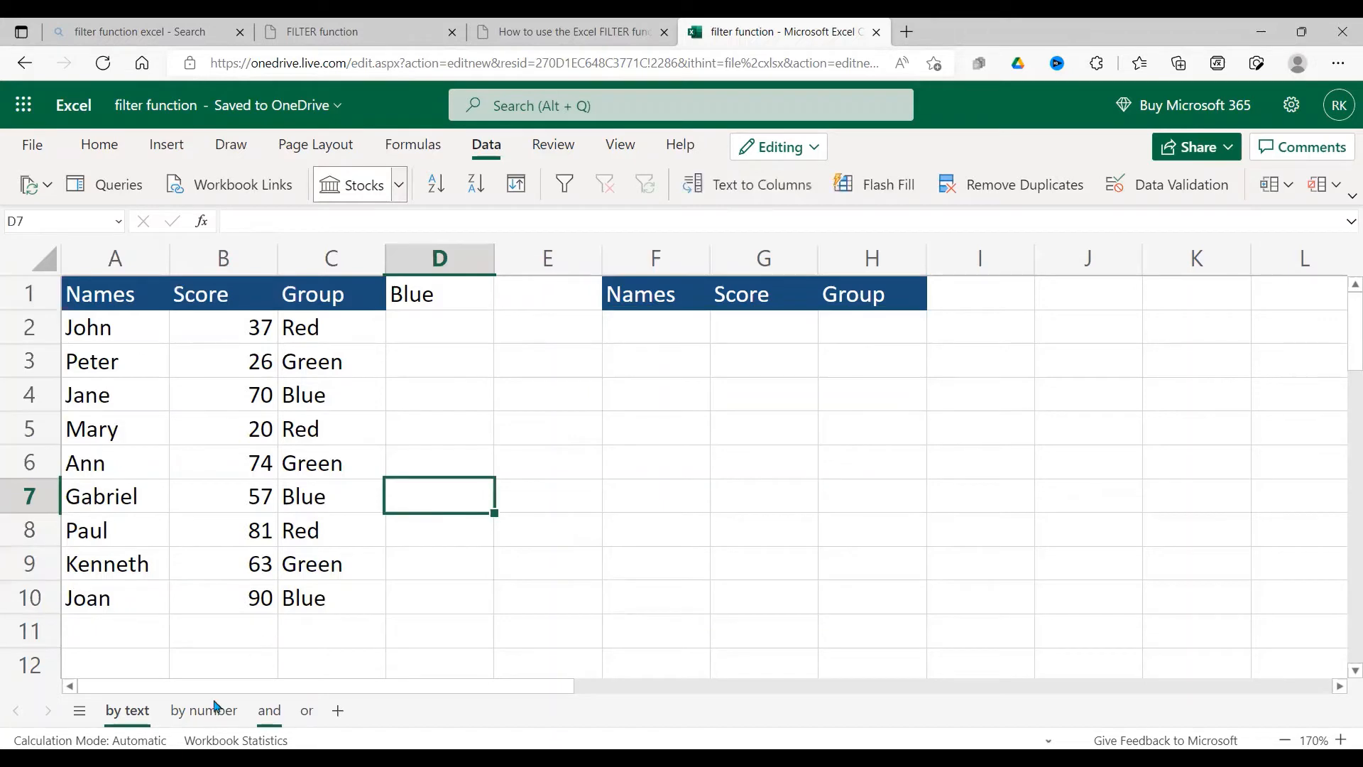
Step: On the by number sheet, switch the score criterion in D1 to 50 and back to 70
left_click(208, 712)
left_click_drag(195, 341, 334, 654)
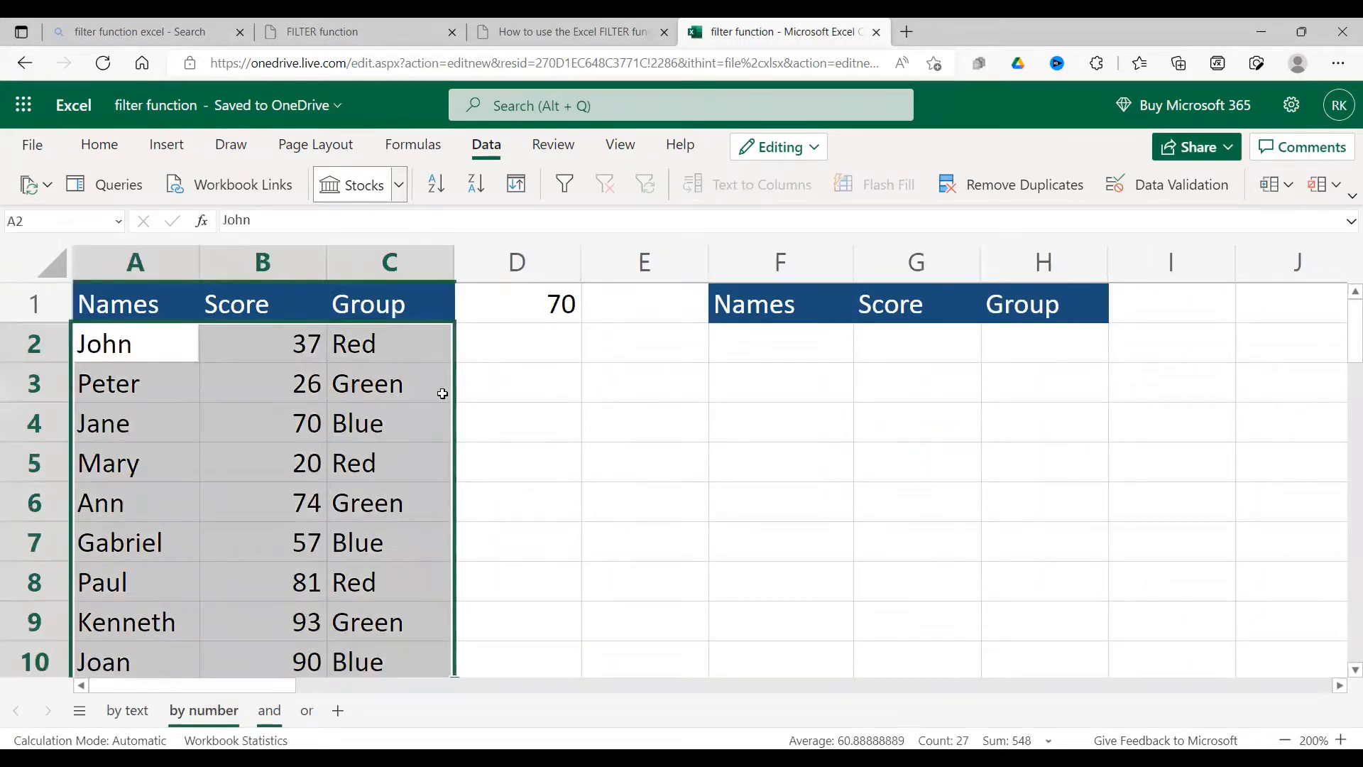
left_click(550, 293)
left_click(604, 304)
left_click(497, 348)
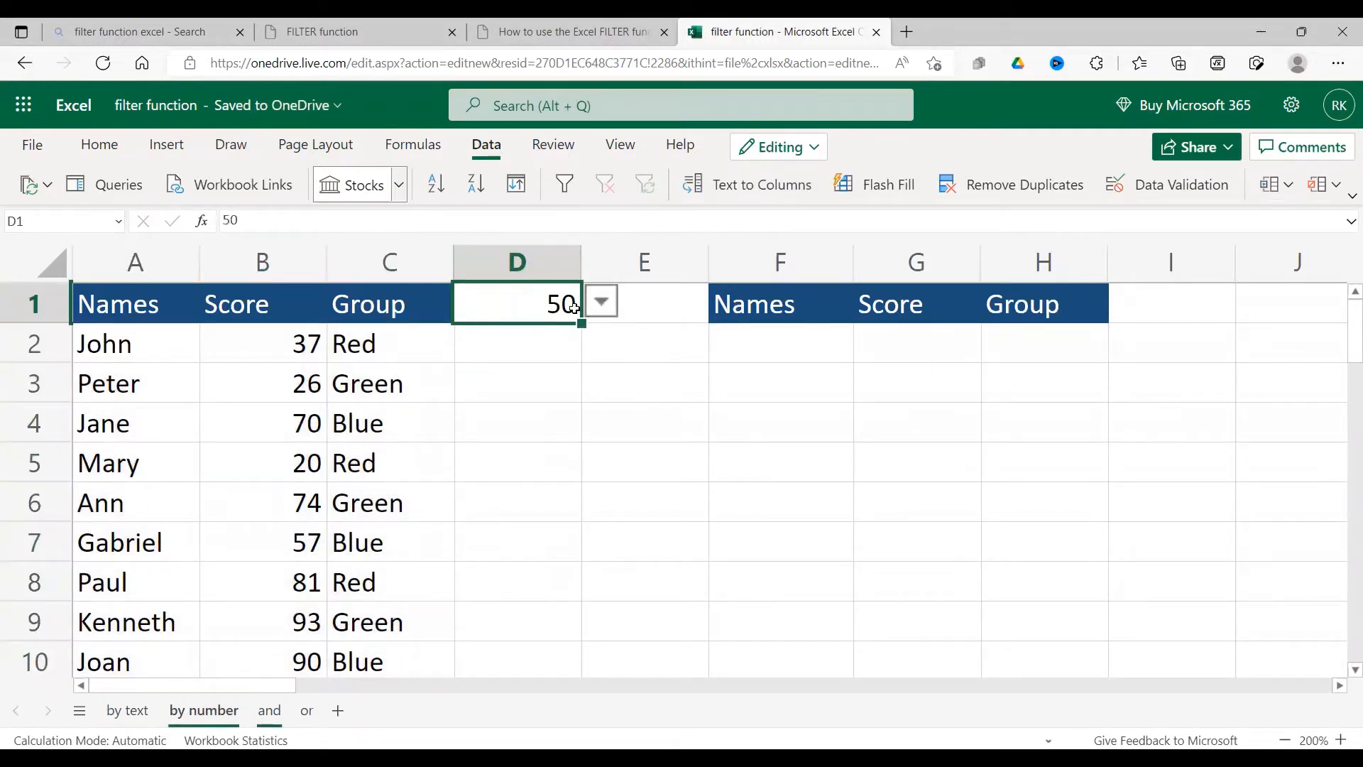
left_click(603, 303)
left_click(497, 399)
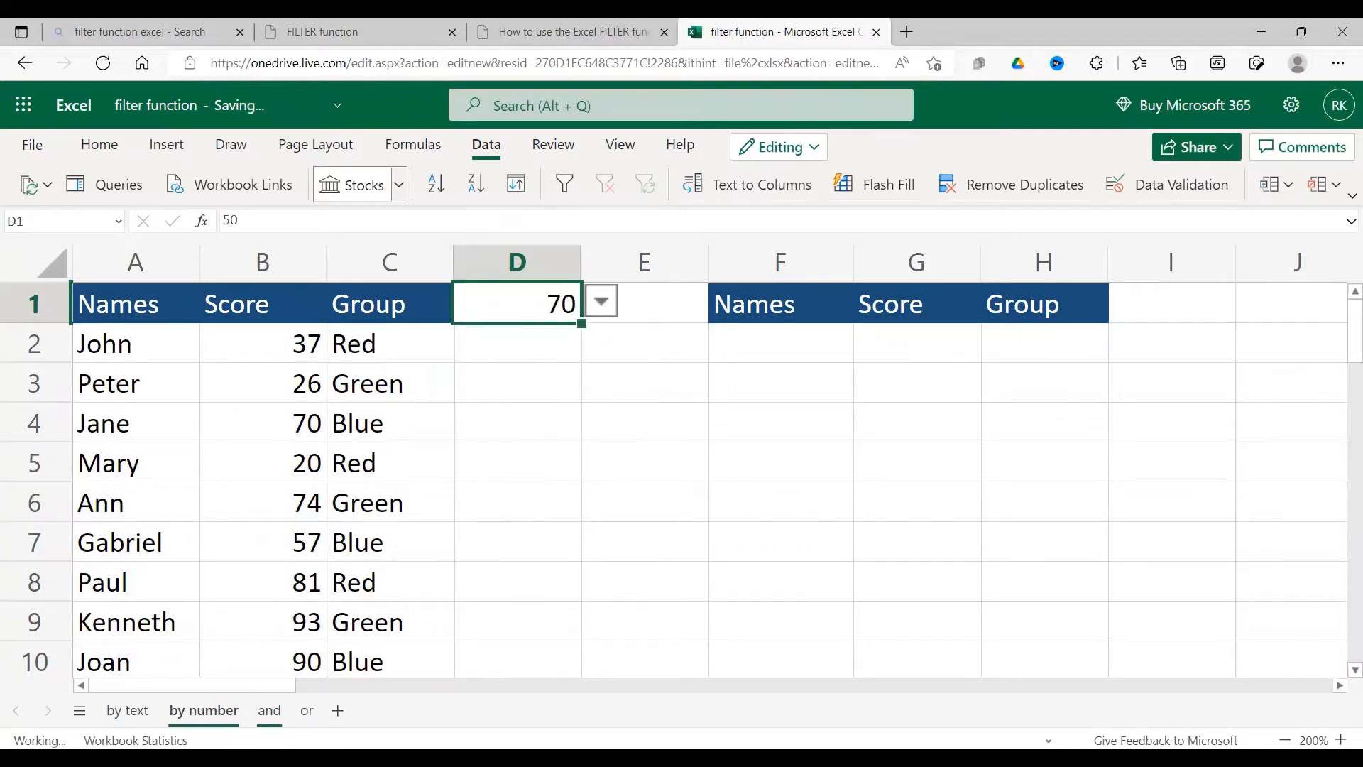
Step: Review the by number sheet's source records and the empty output area below the headers in F1:H1
left_click_drag(148, 351, 365, 341)
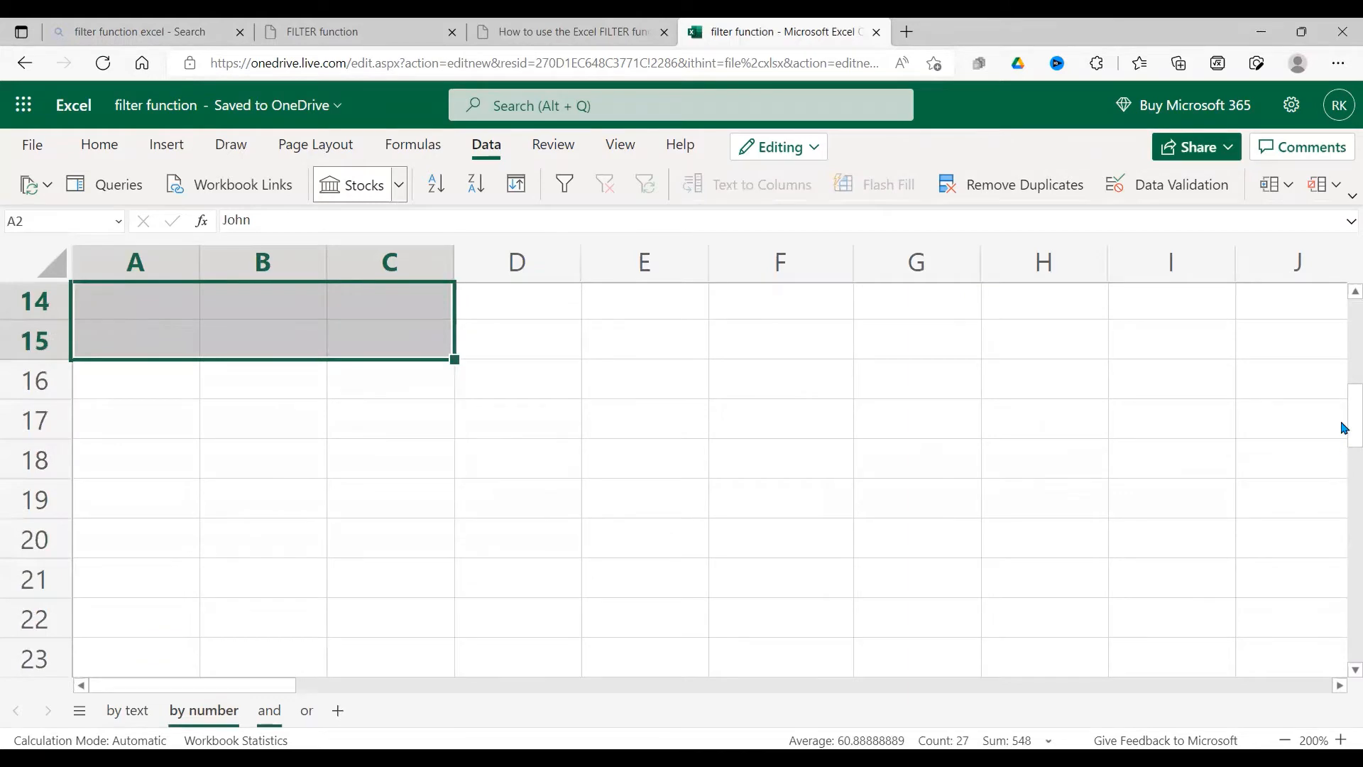
left_click_drag(1344, 426, 1344, 318)
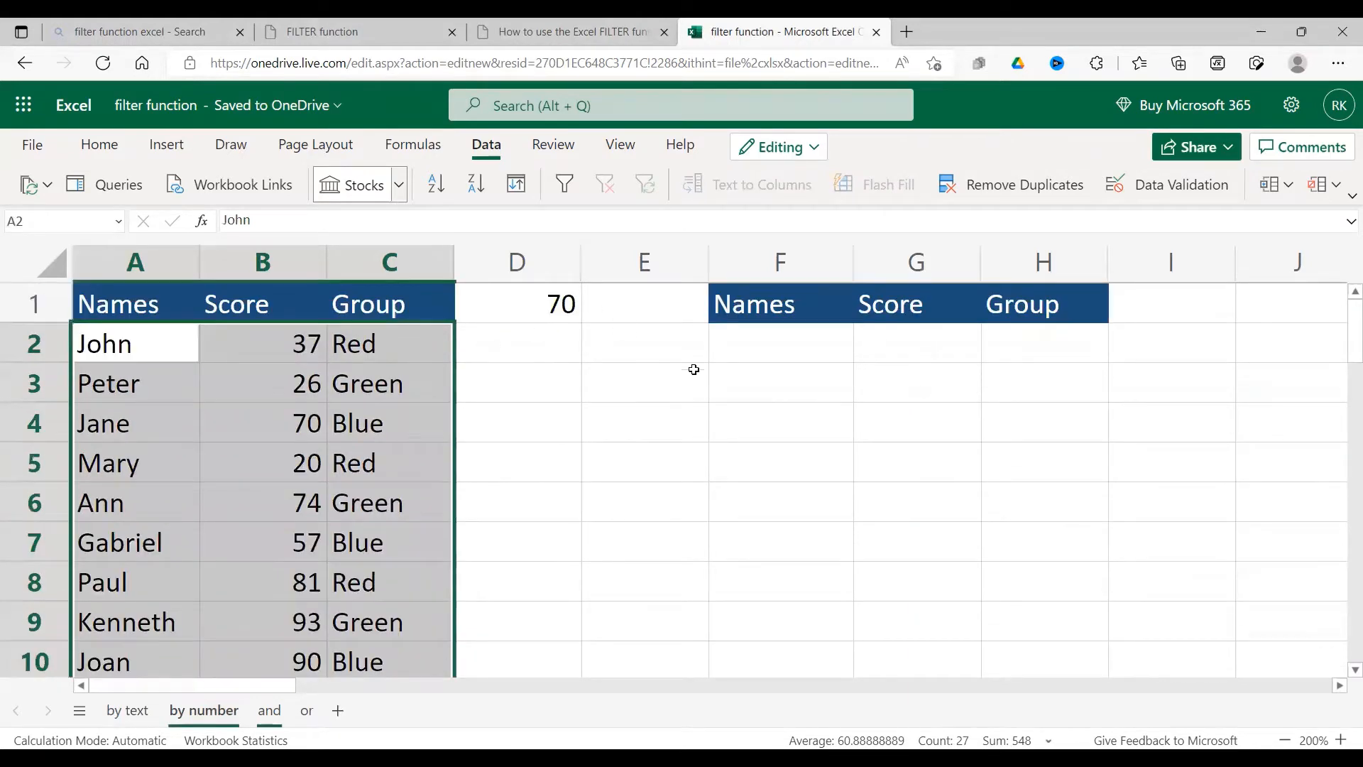
left_click_drag(743, 353, 1017, 619)
Step: On the and sheet, examine the source records, the criteria in D1 and E1, and the output area G2:I9
left_click(270, 710)
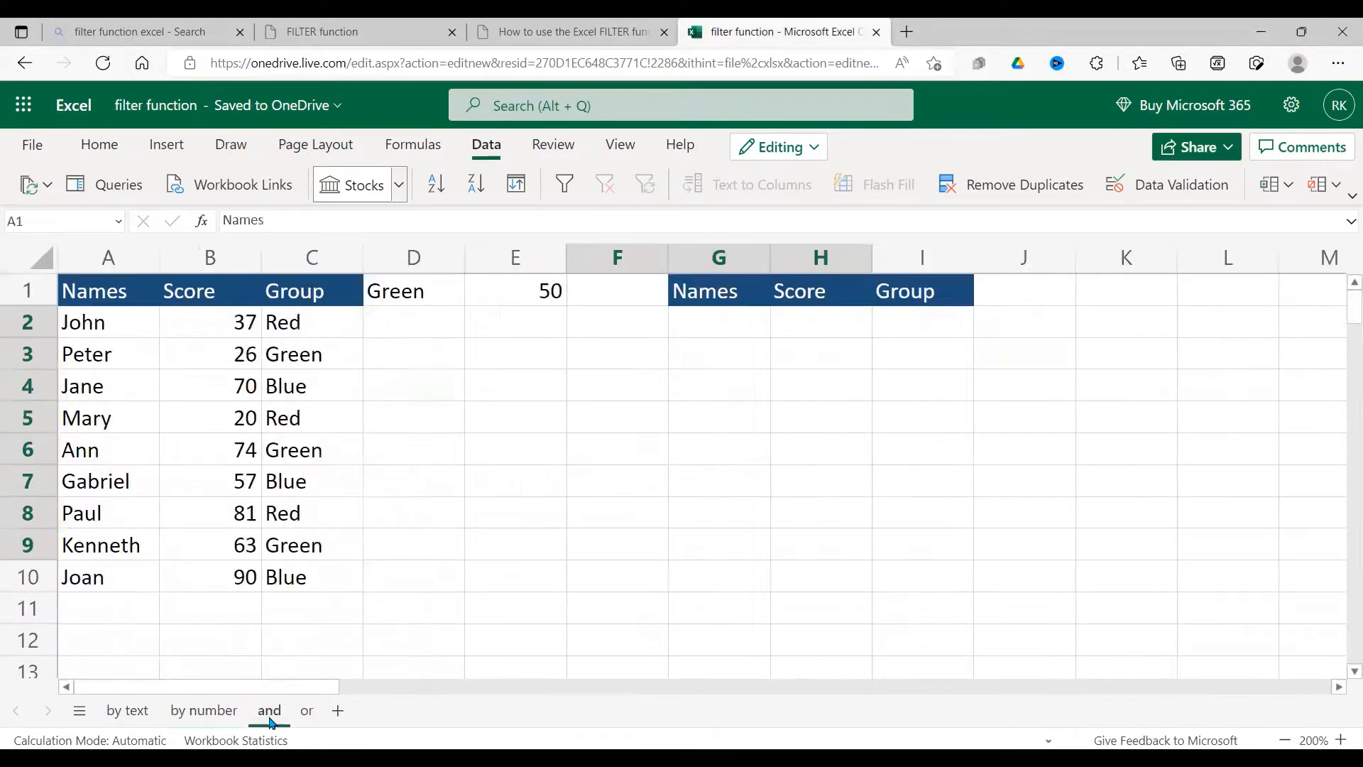
key("ctrl+a")
left_click(339, 558)
left_click(343, 486)
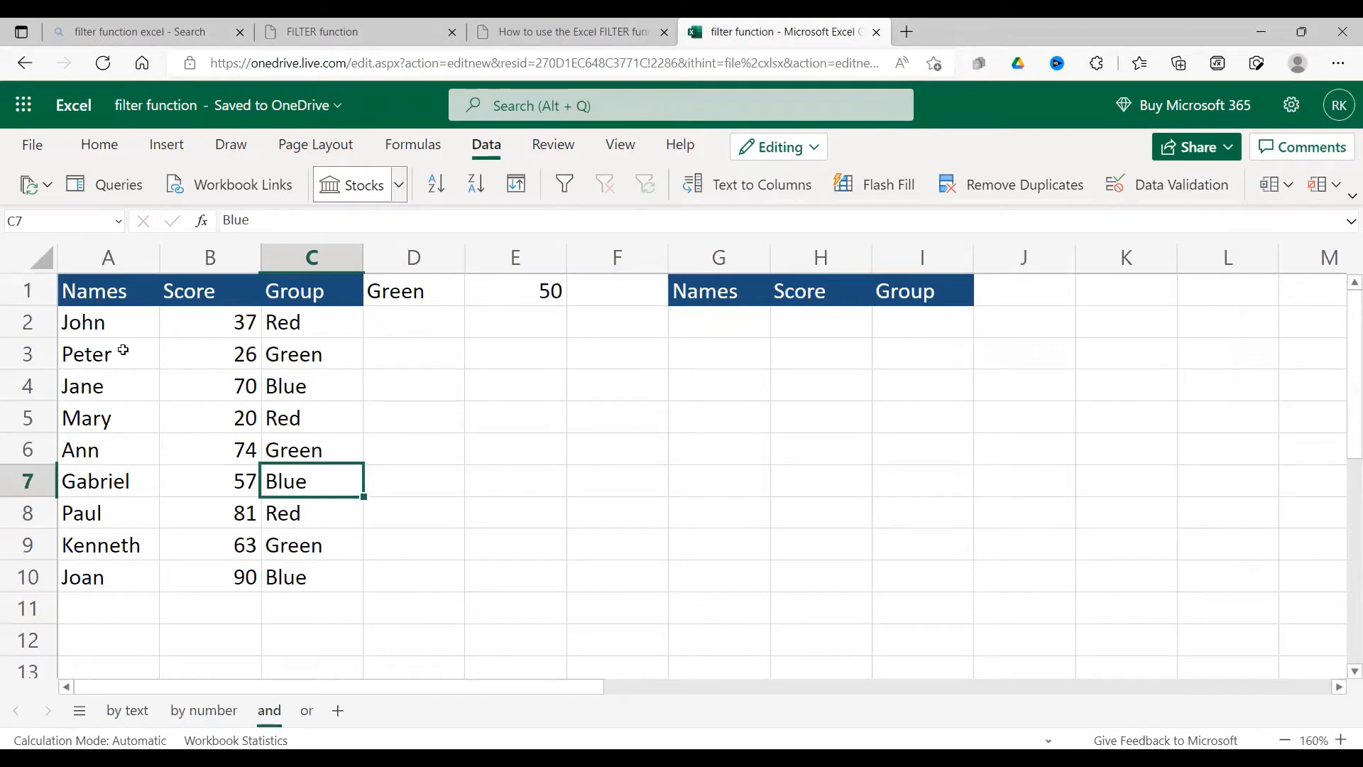
left_click_drag(119, 323, 302, 575)
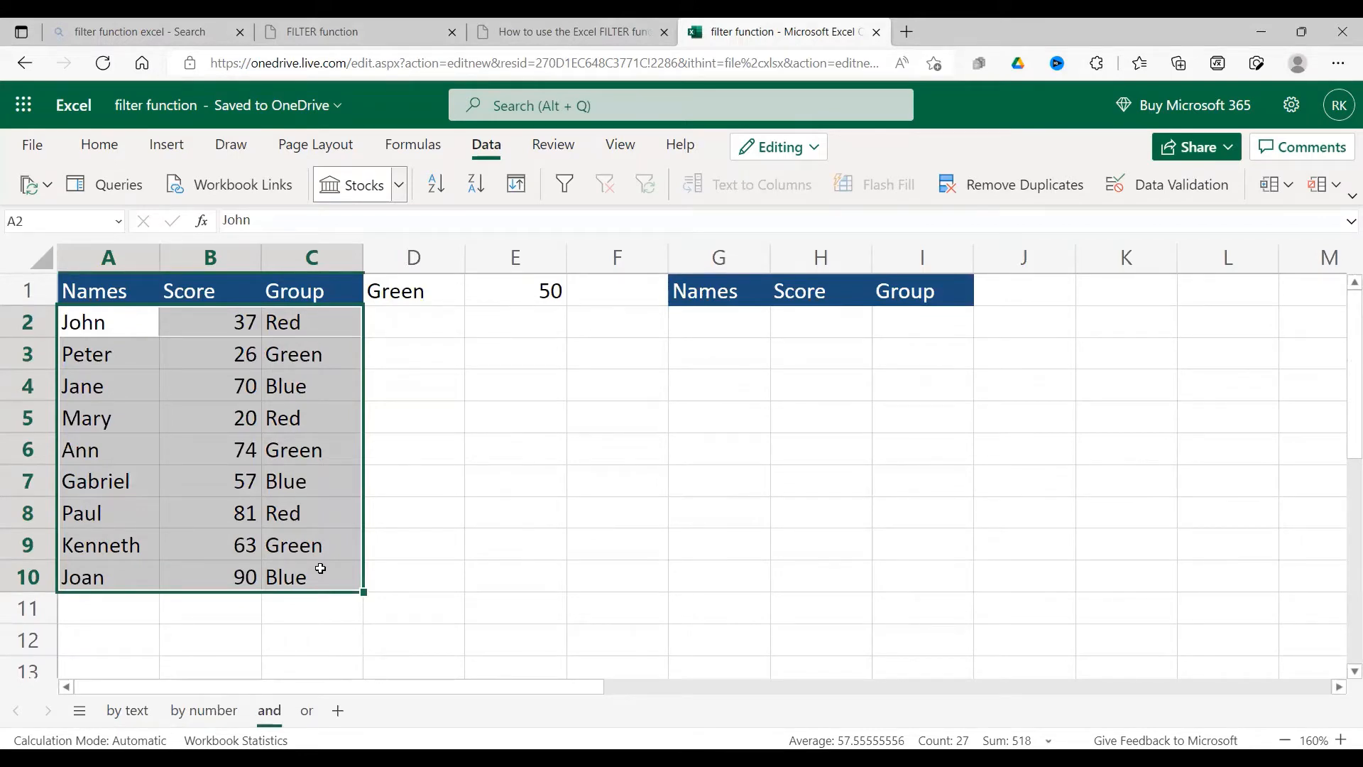
left_click(433, 291)
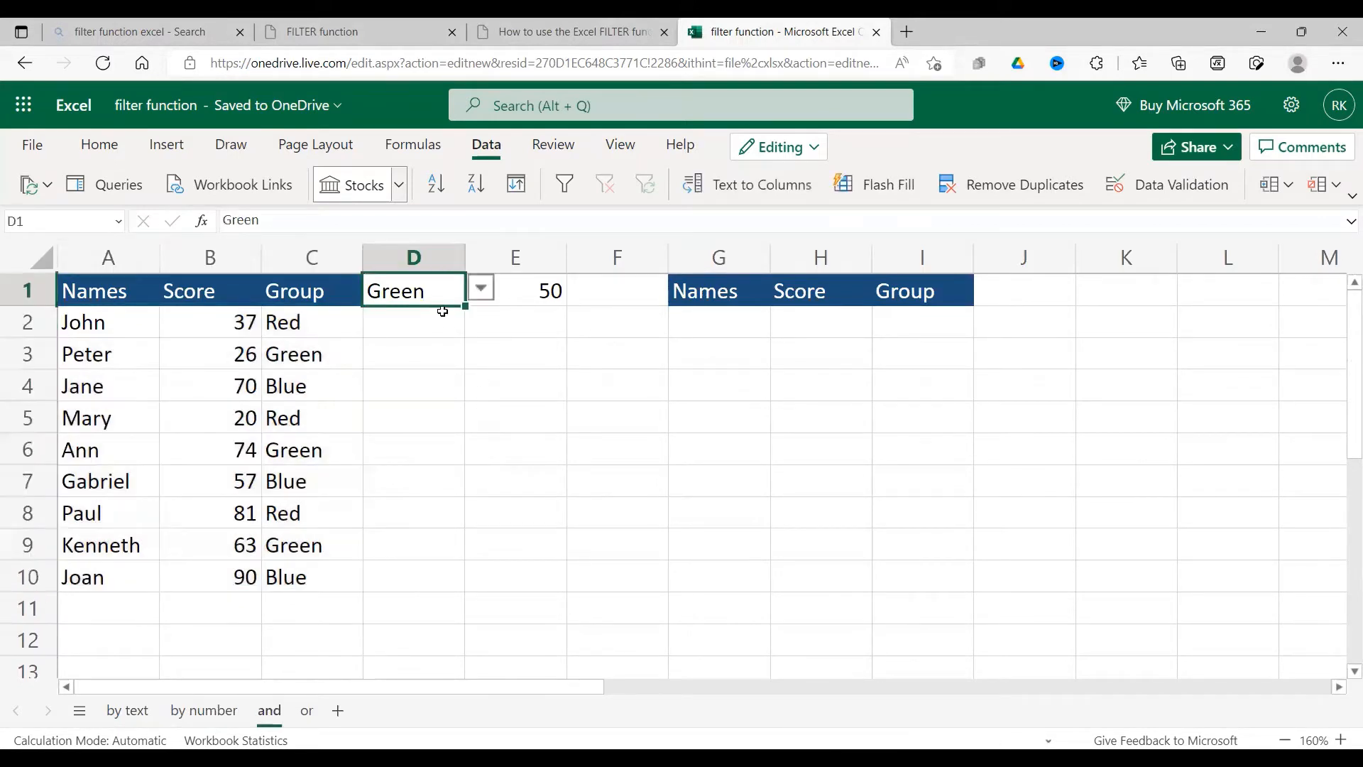
left_click(559, 291)
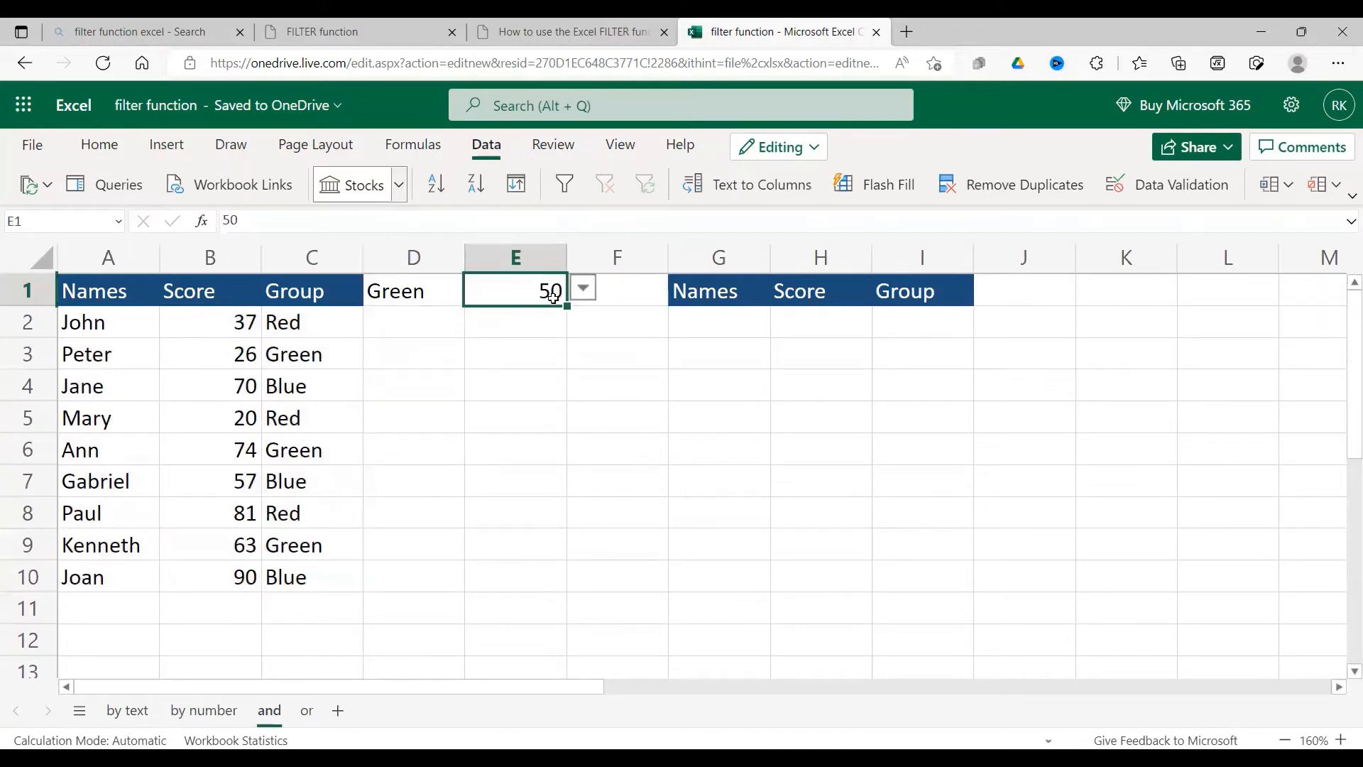
left_click_drag(105, 324, 299, 576)
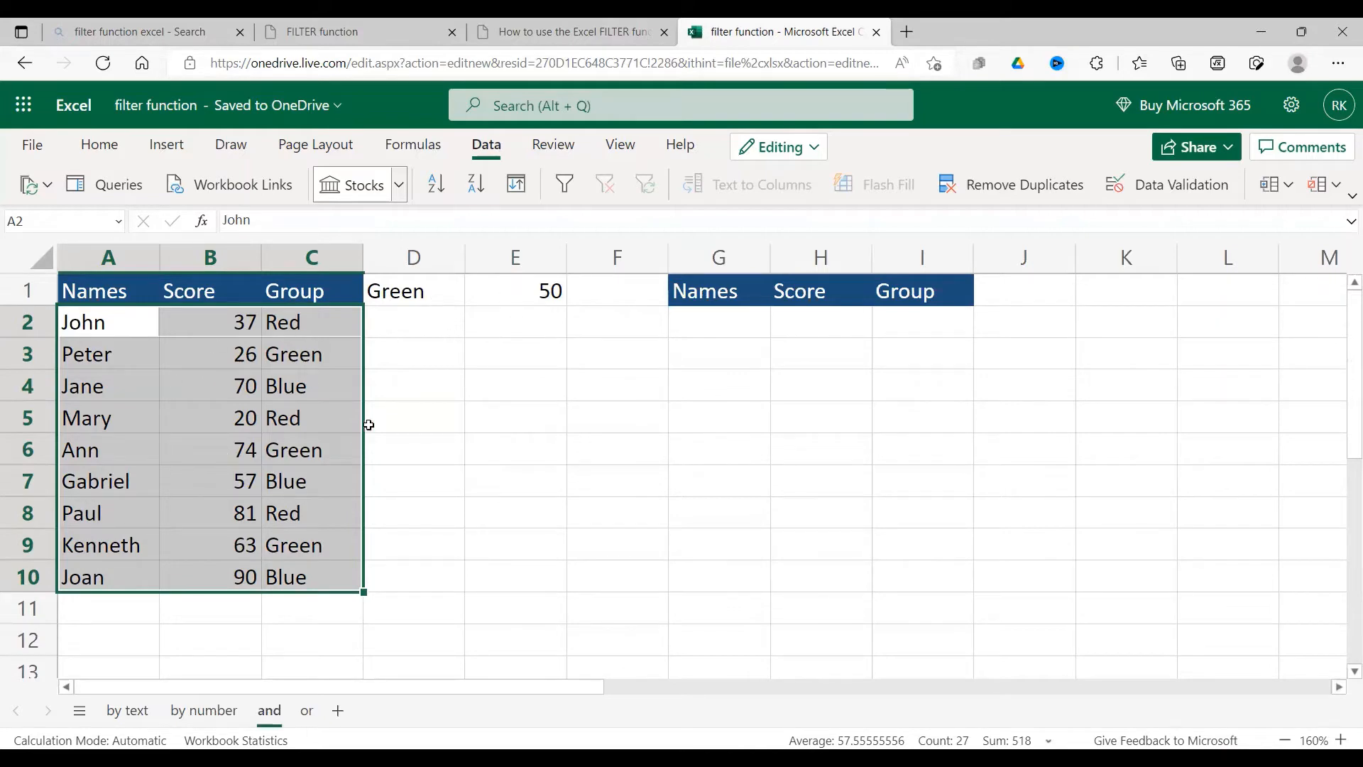
left_click(736, 323)
left_click_drag(717, 323, 883, 544)
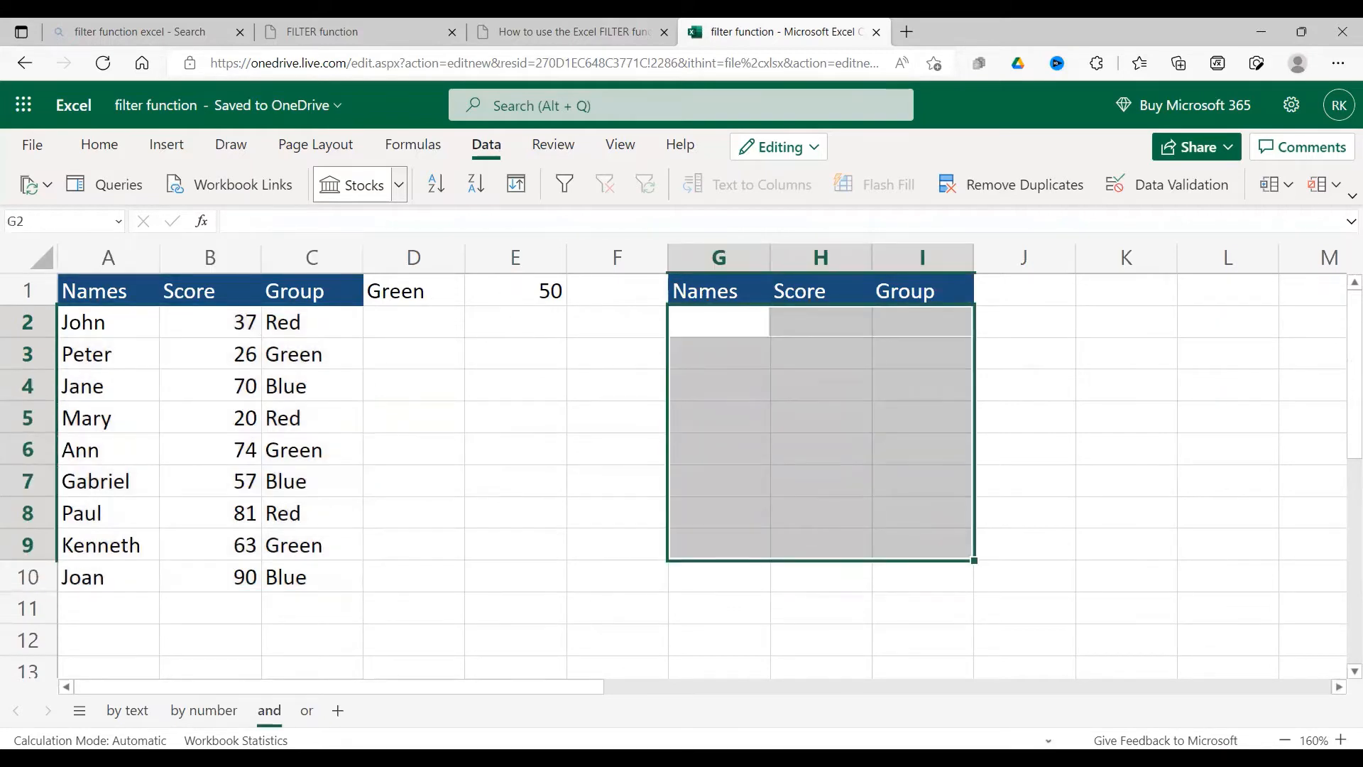
Step: On the or sheet, examine the source records and the group and score criteria in D1 and E1
left_click(307, 710)
left_click(458, 568)
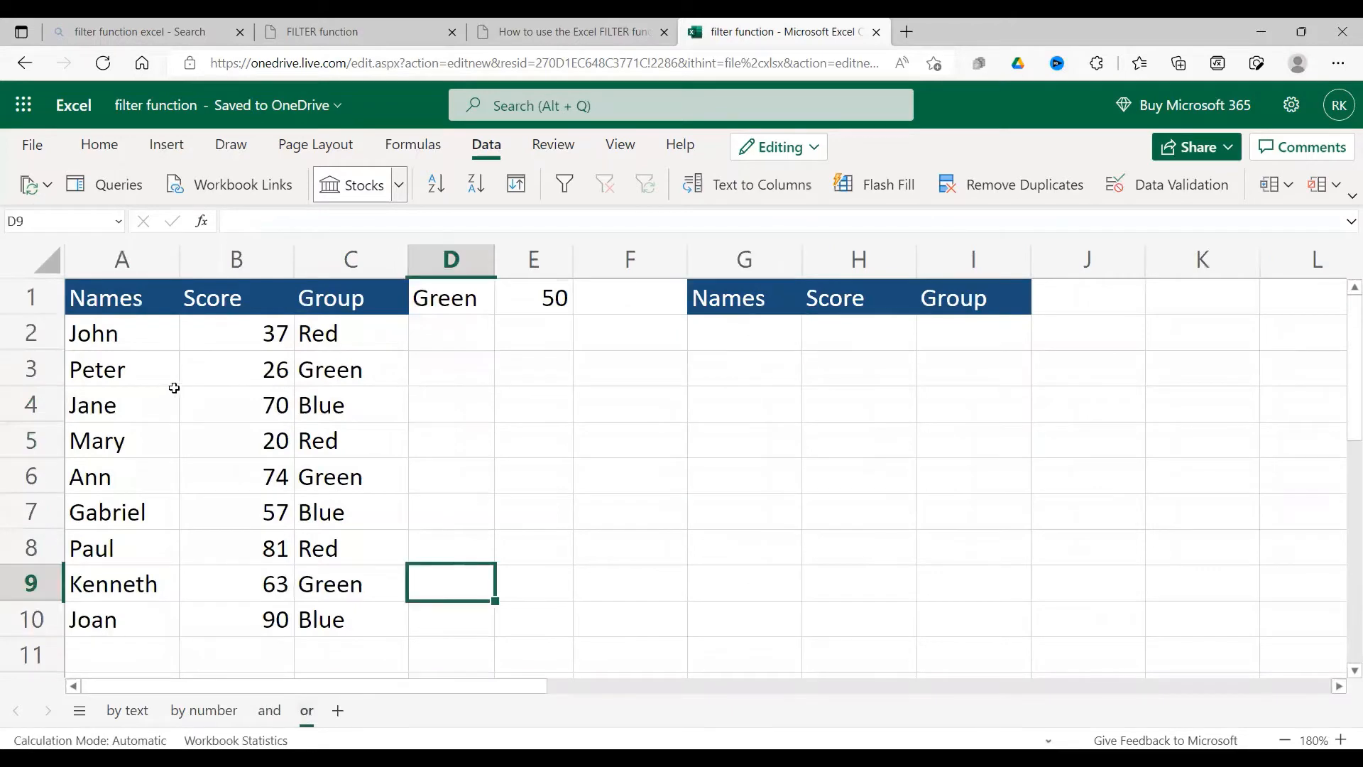
left_click_drag(121, 345, 339, 646)
left_click(506, 545)
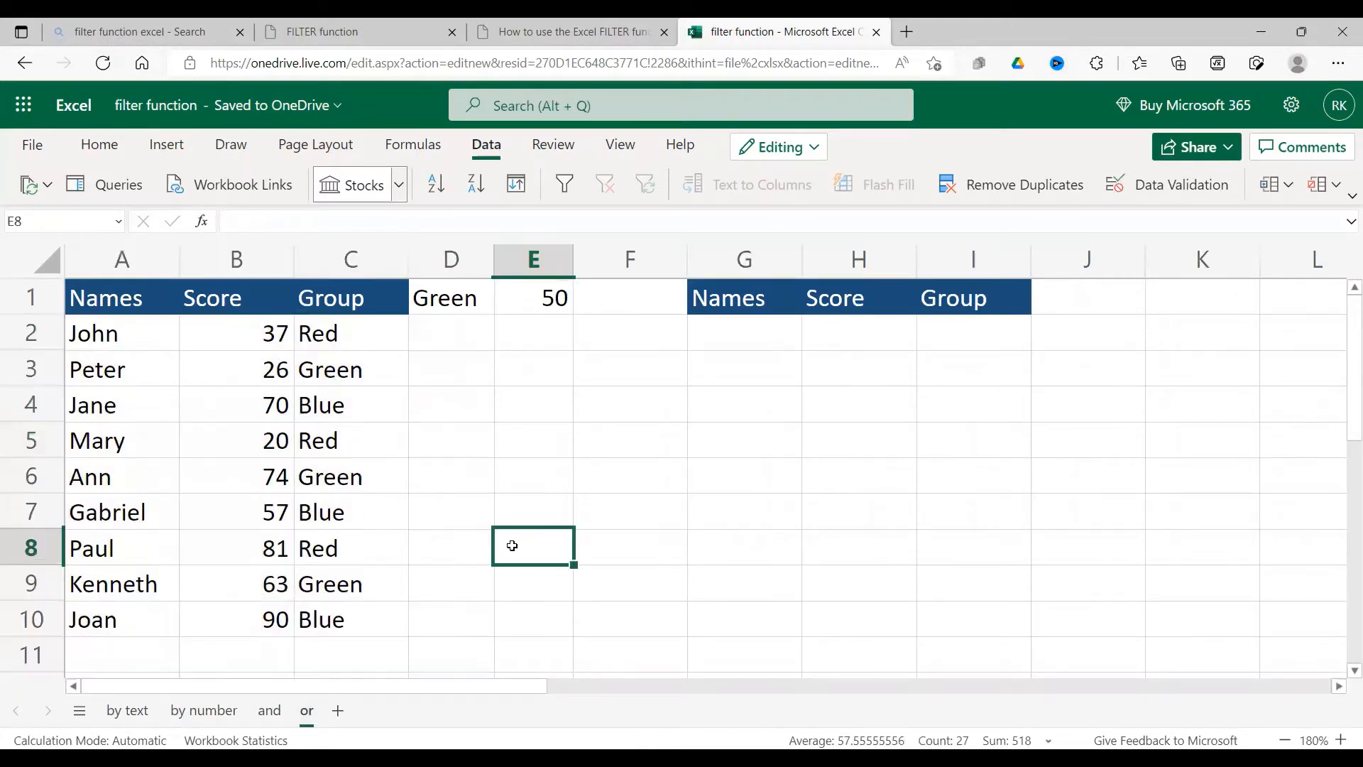
left_click(453, 307)
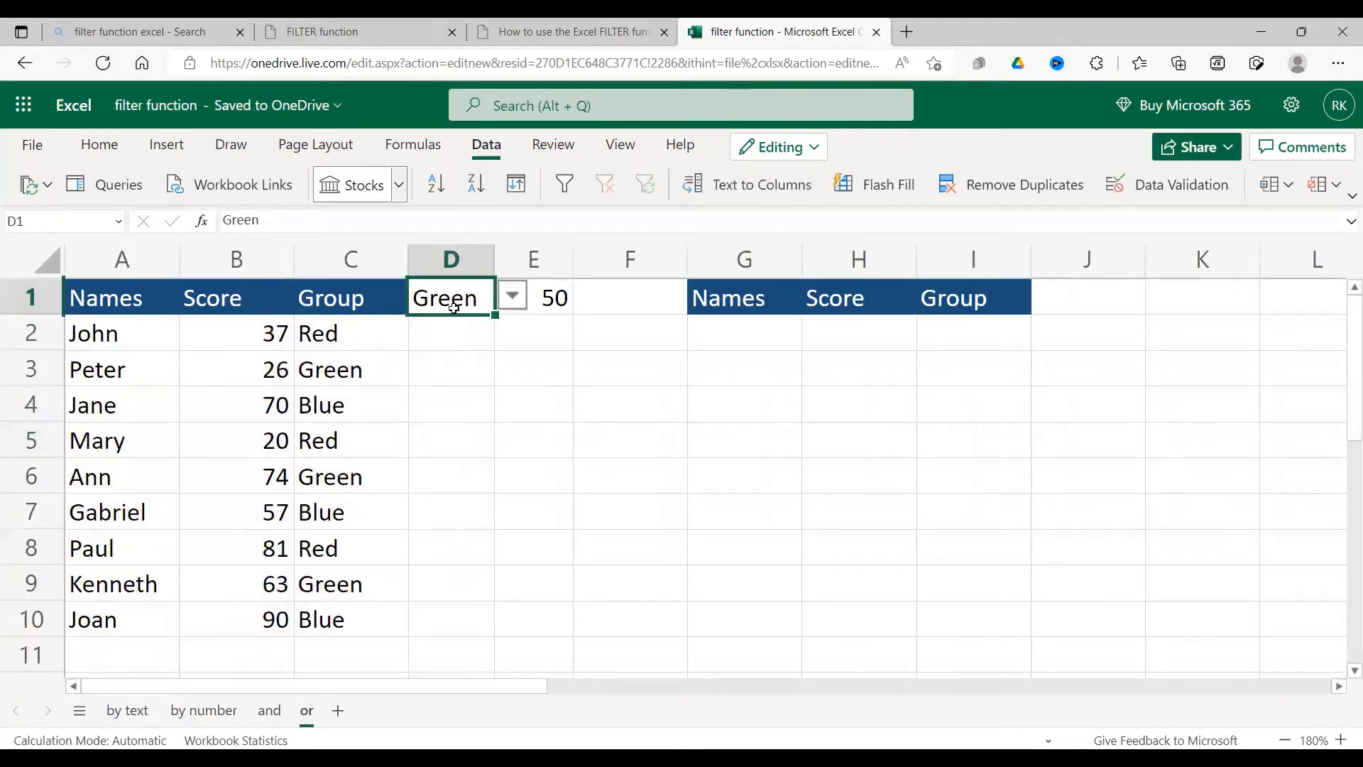
left_click(552, 305)
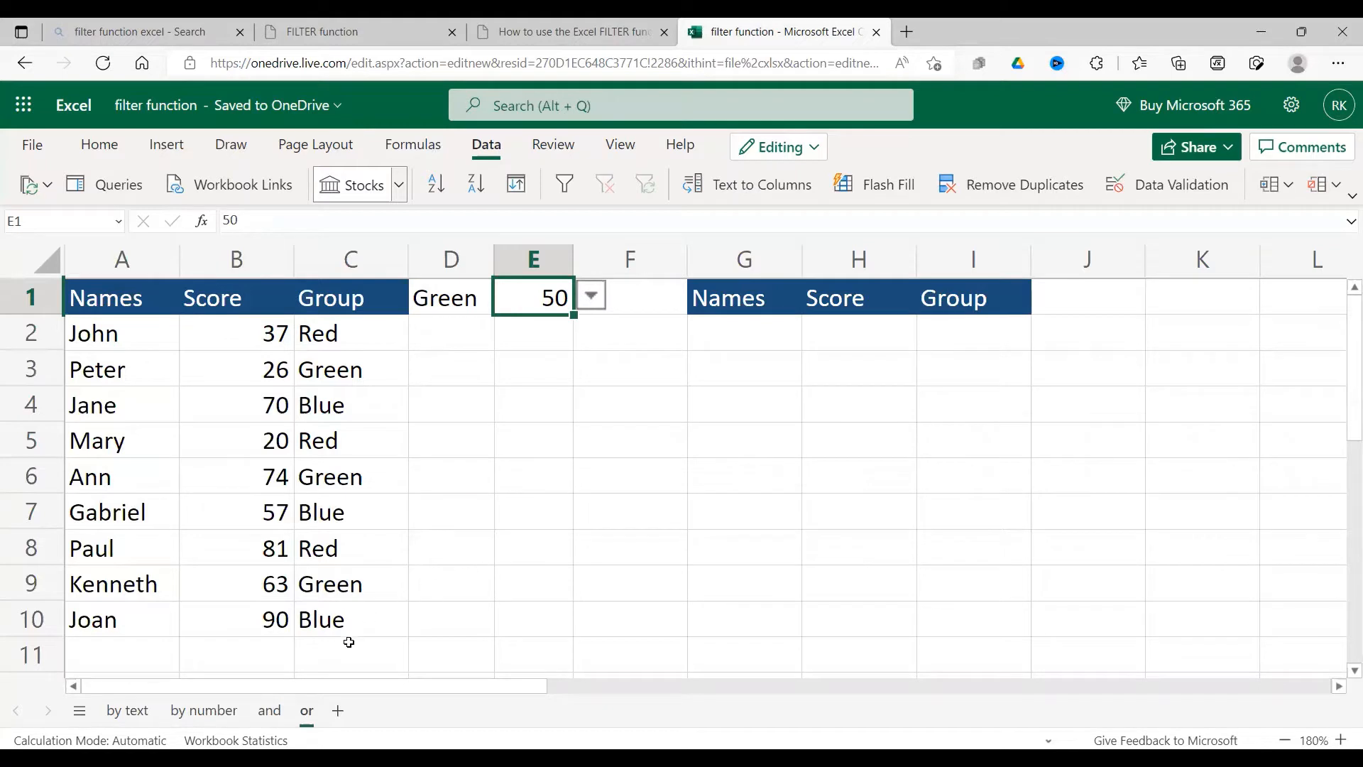
Step: Return to the by text sheet and review the source records in A2:C10
left_click(131, 711)
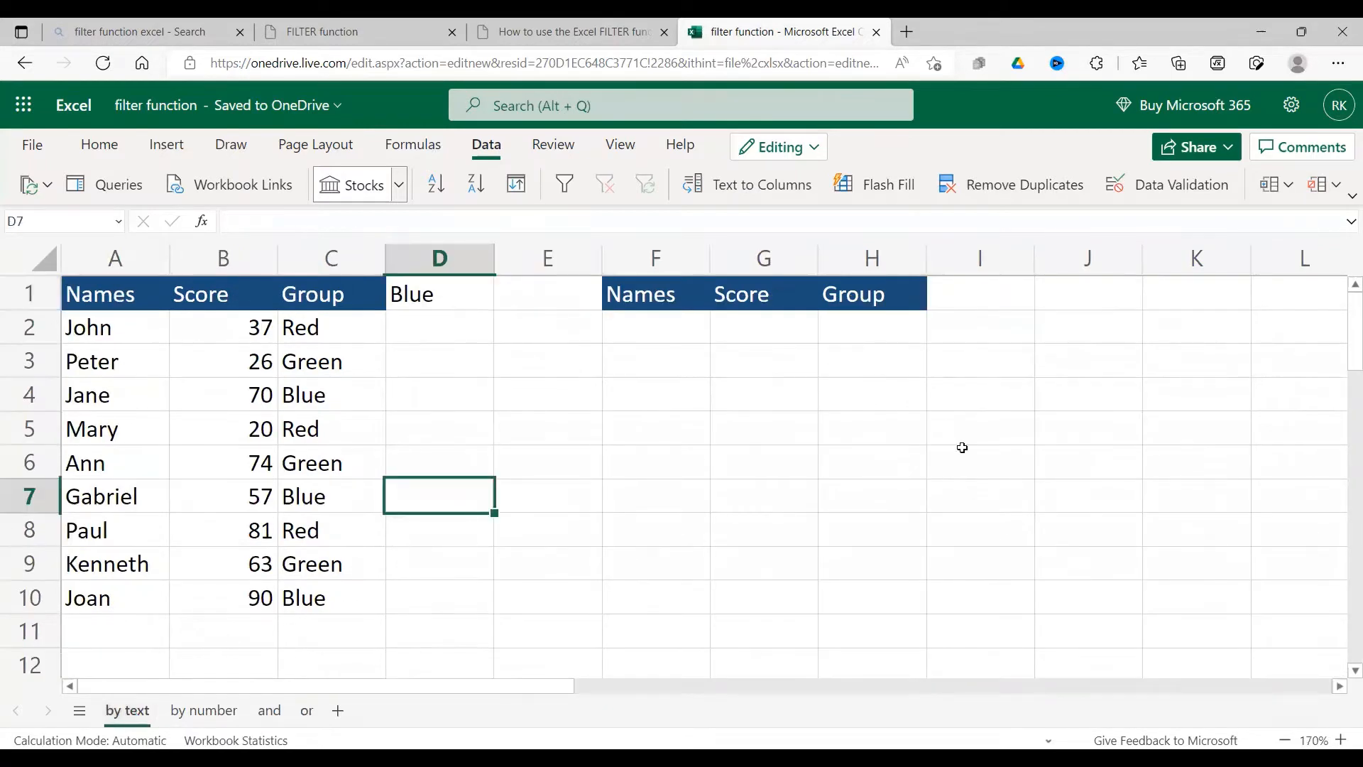
left_click(1093, 523)
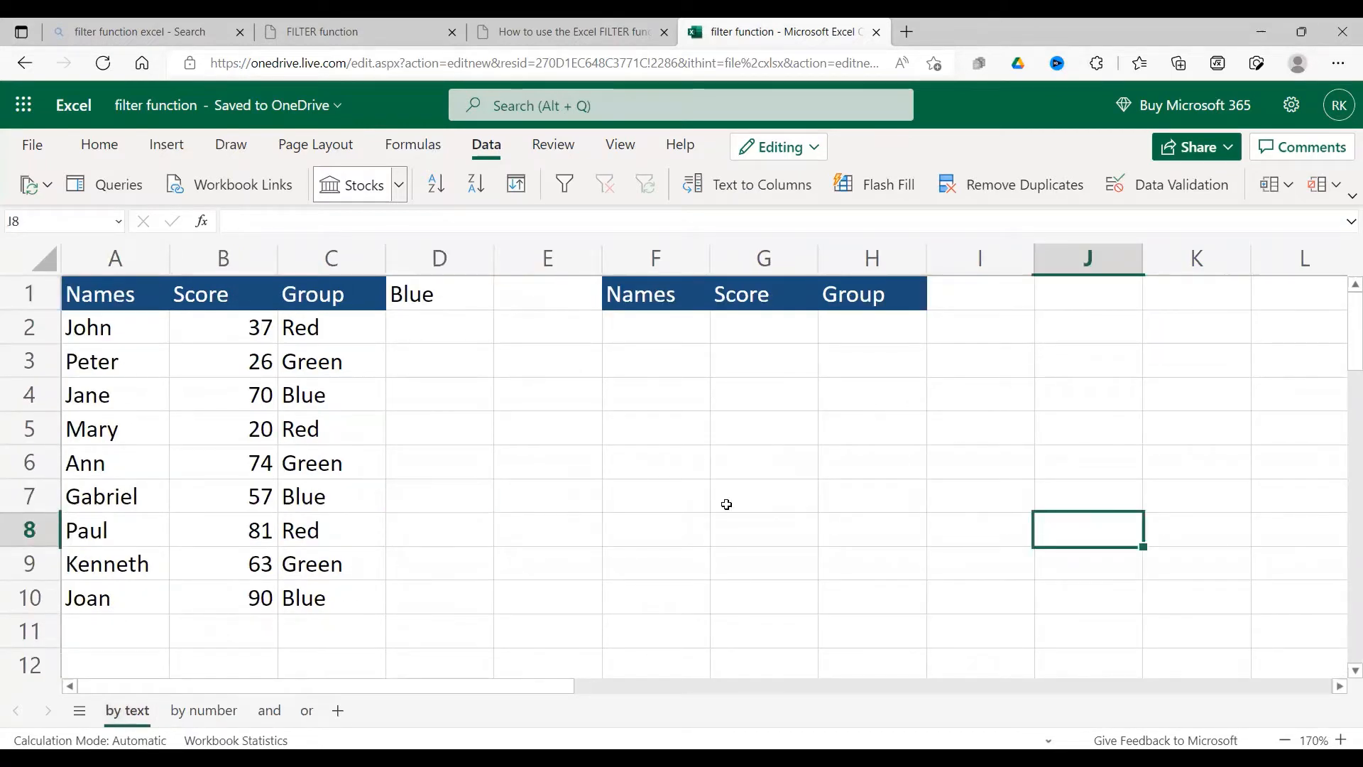
left_click(682, 506)
left_click(517, 525)
left_click(217, 465)
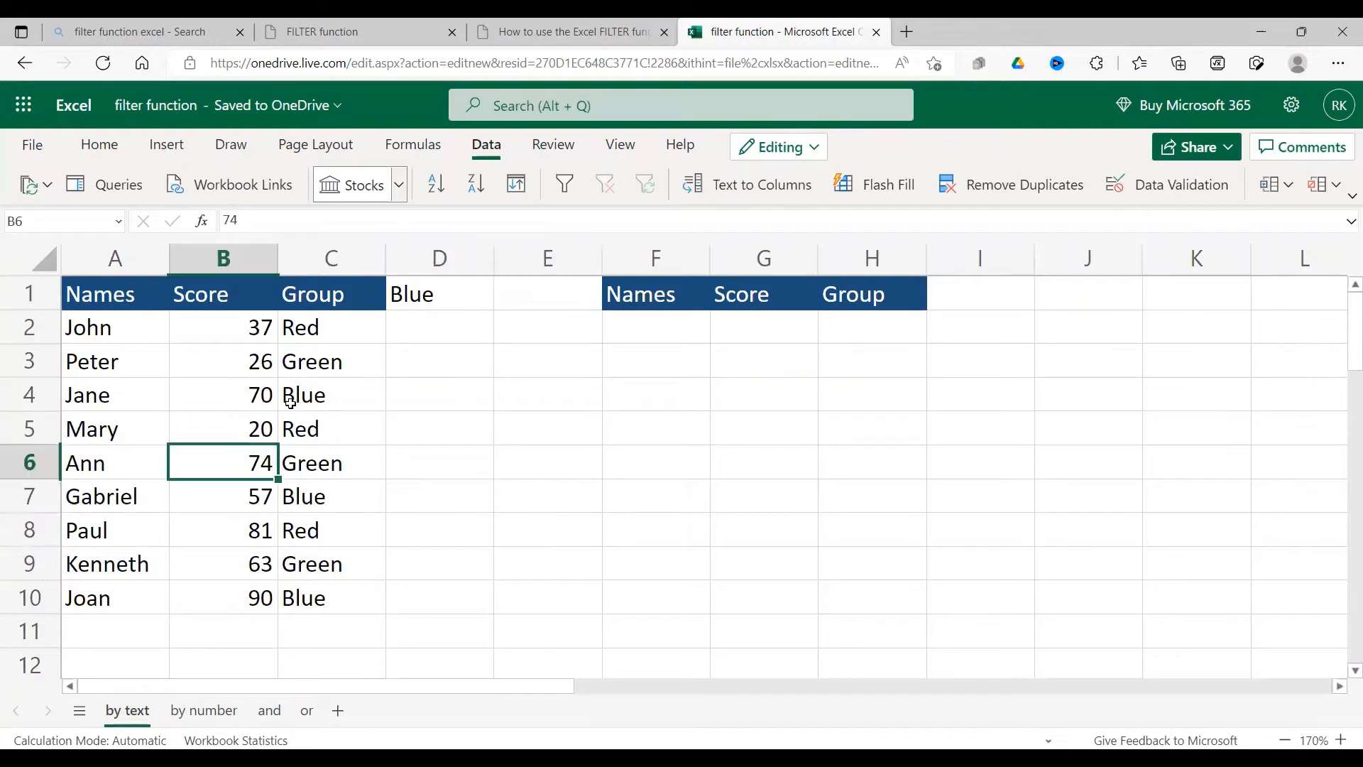
left_click_drag(117, 327, 315, 600)
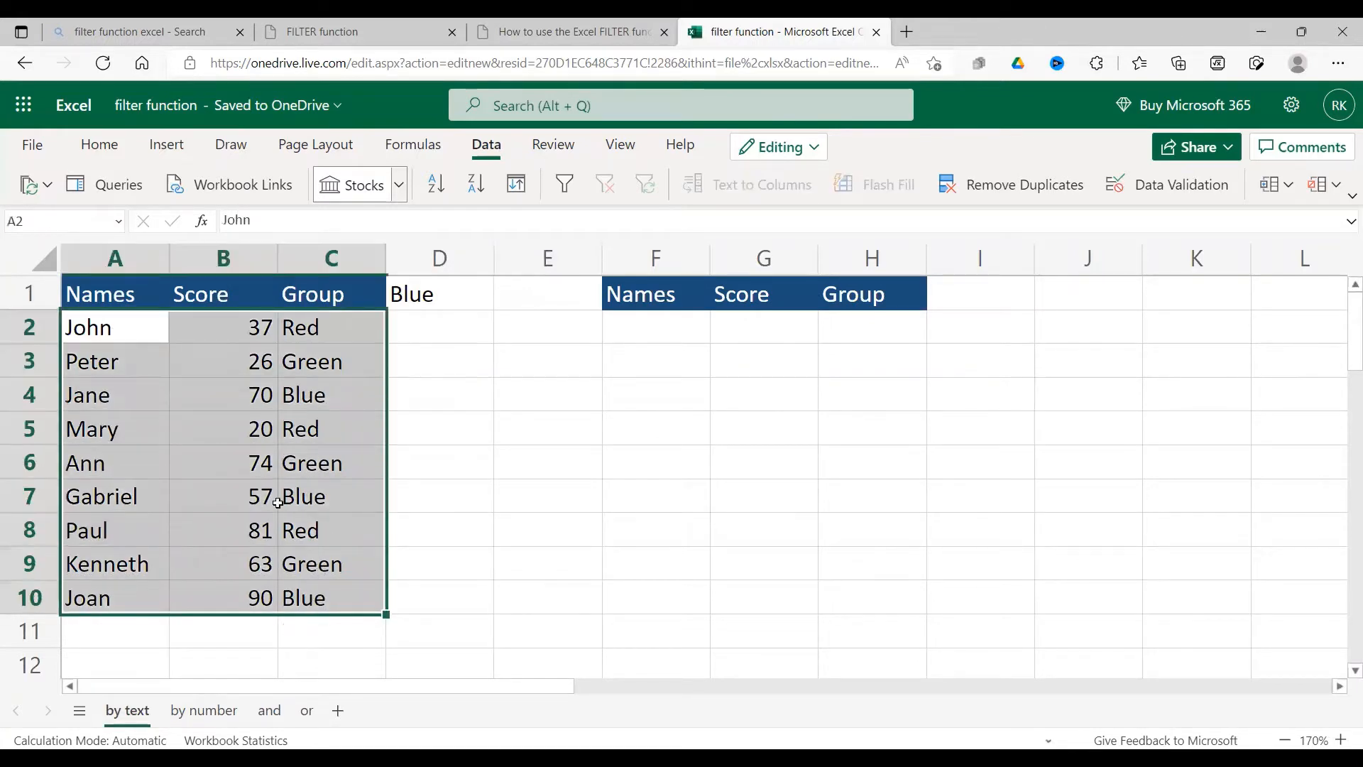
left_click_drag(112, 334, 316, 589)
Step: Compare the records in rows 2, 4, 7 and 10 with the group criterion in D1
left_click_drag(100, 328, 329, 345)
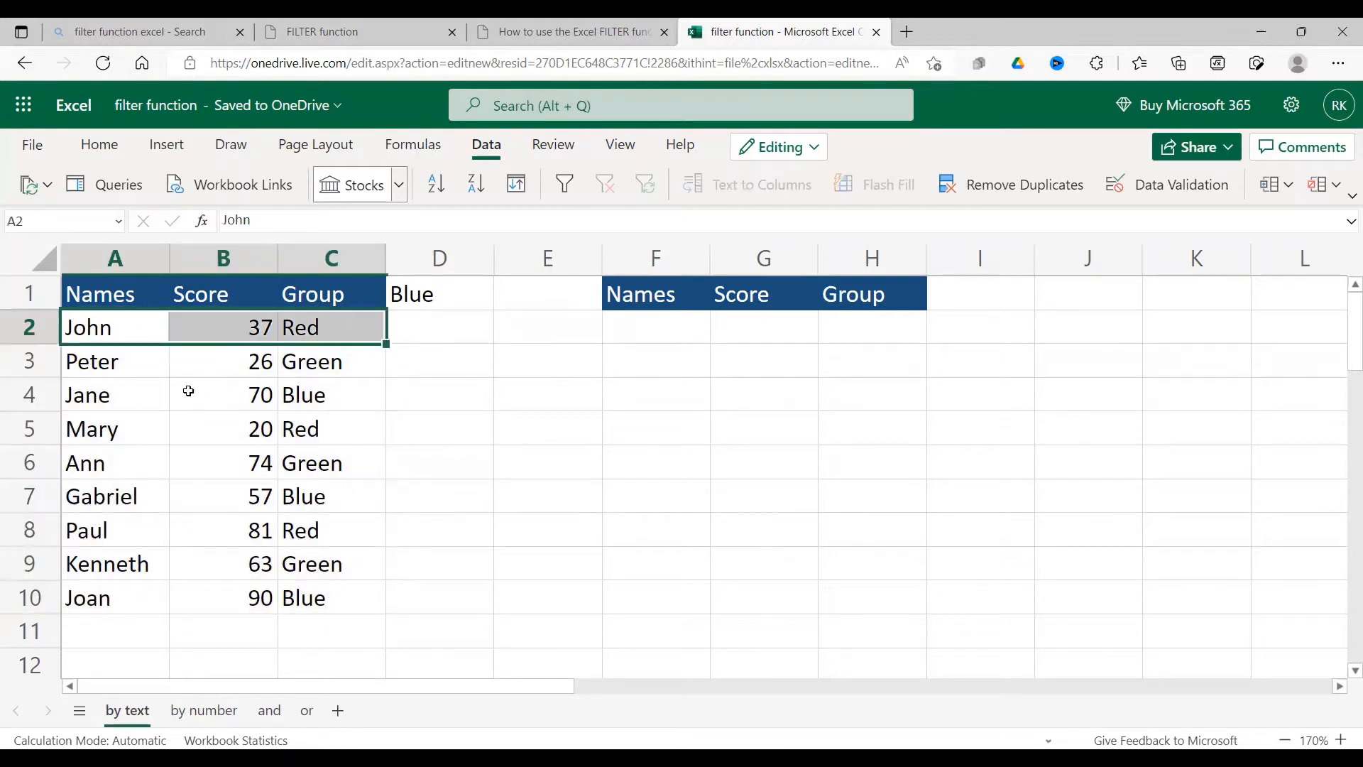
left_click(447, 304)
left_click_drag(116, 390, 343, 389)
left_click_drag(127, 496, 339, 499)
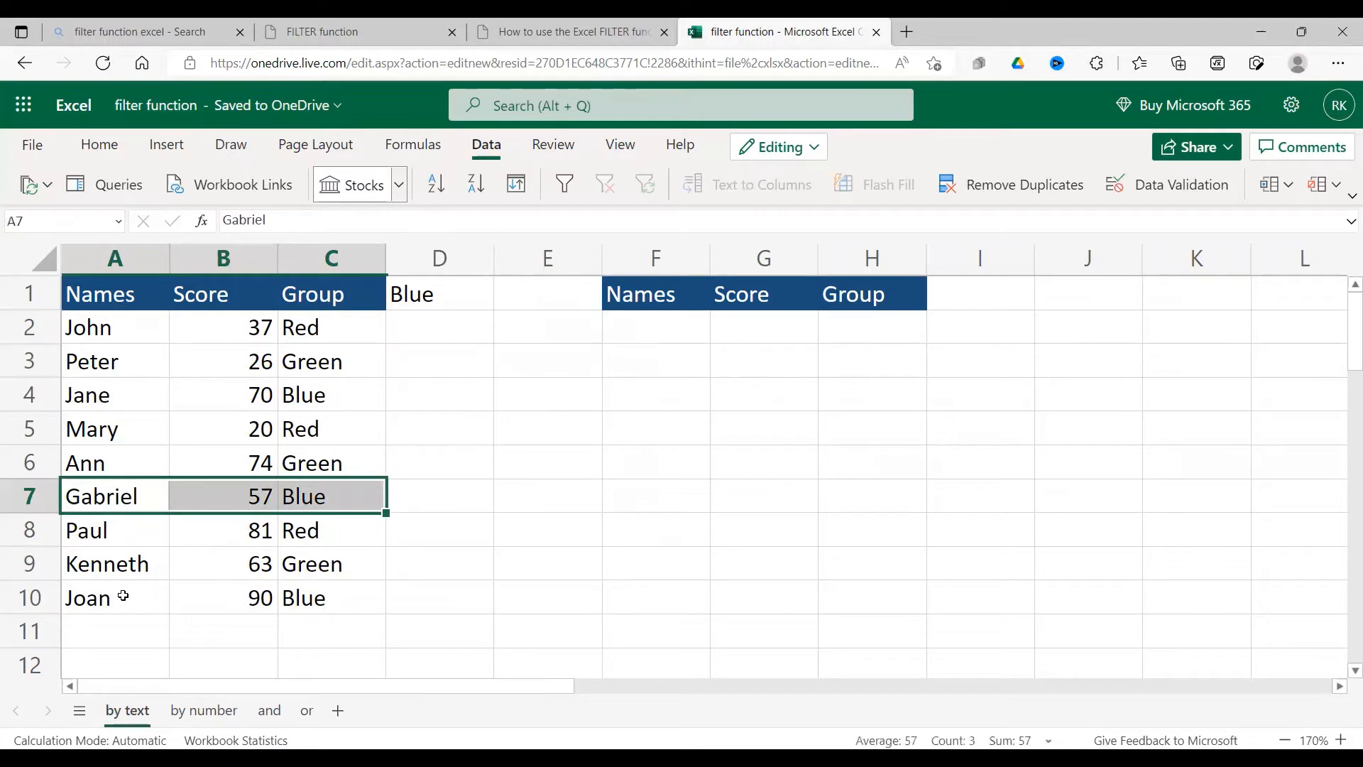
left_click_drag(116, 594, 338, 596)
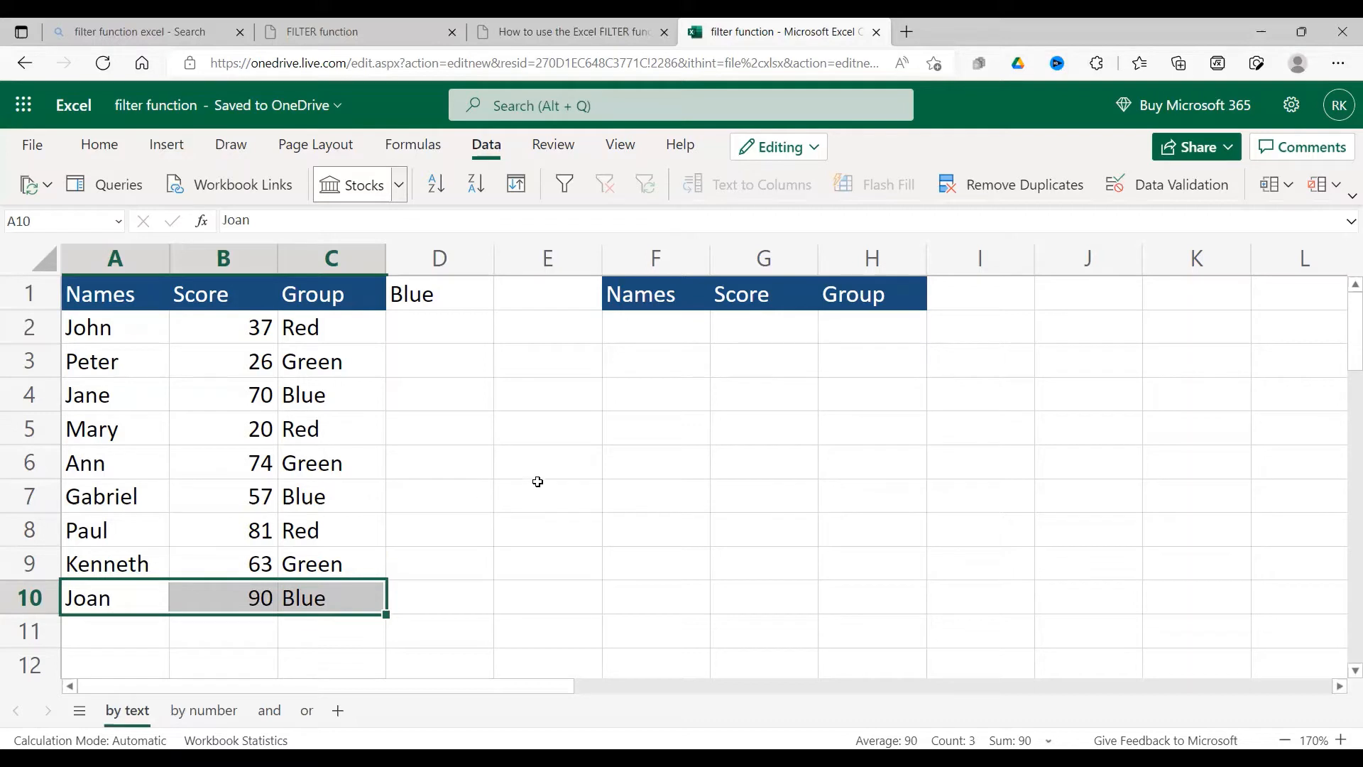
Step: Start a FILTER formula in F2 with the source records A2:C10 as the array
left_click(576, 461)
left_click(647, 328)
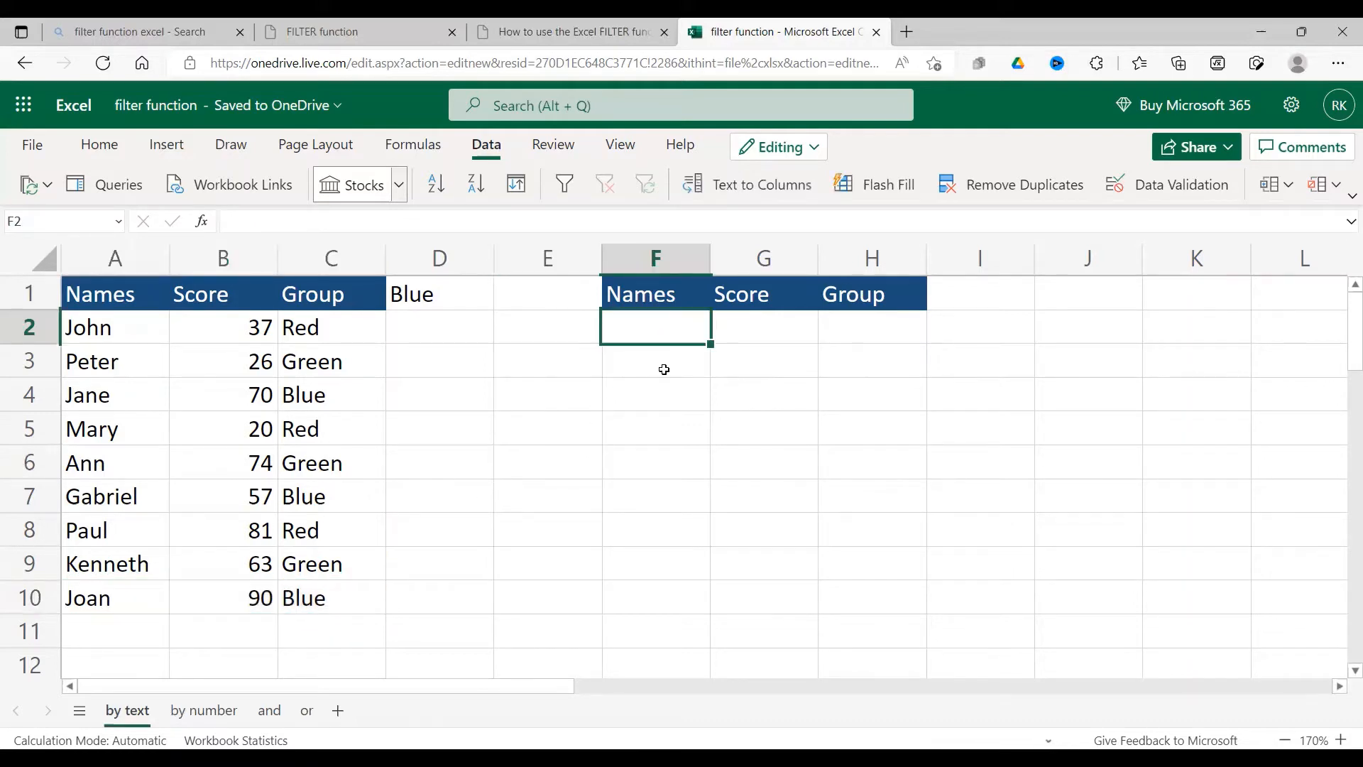
type("=")
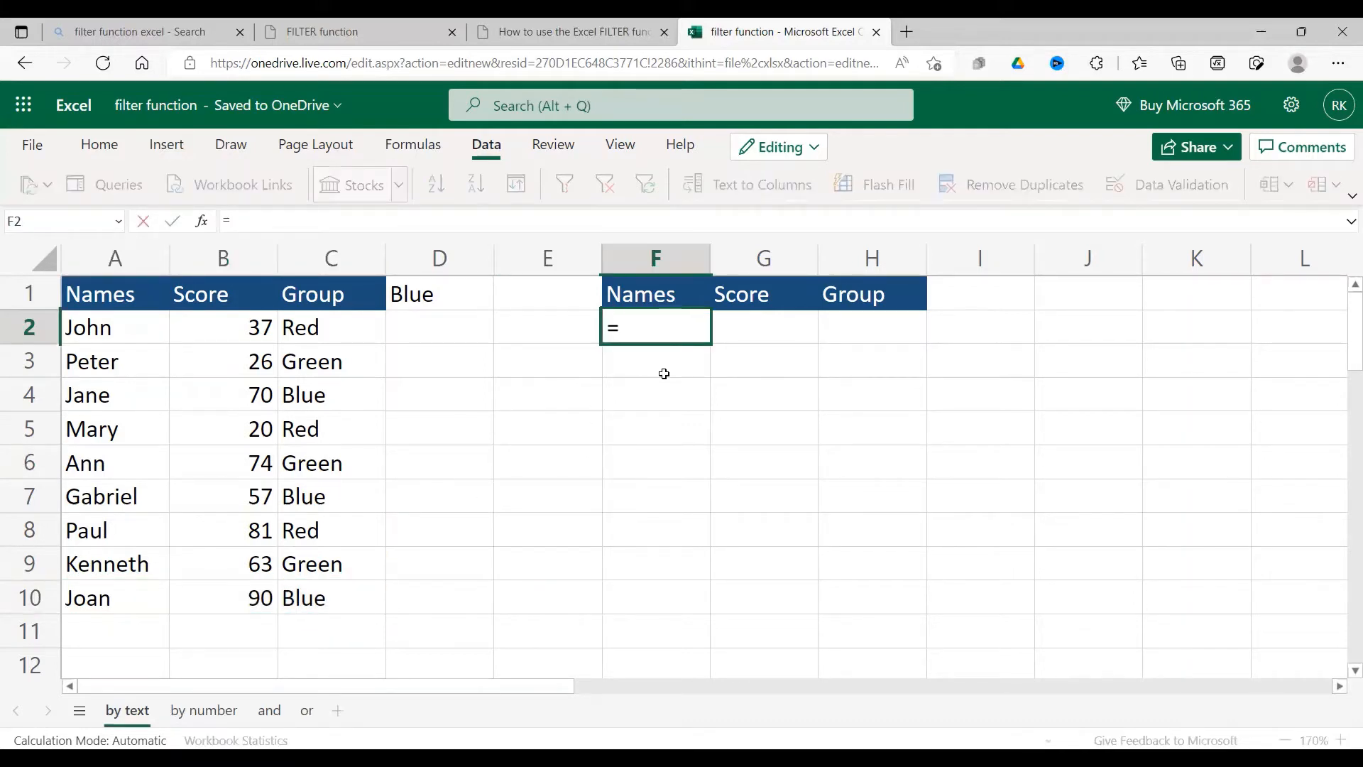
type("filter")
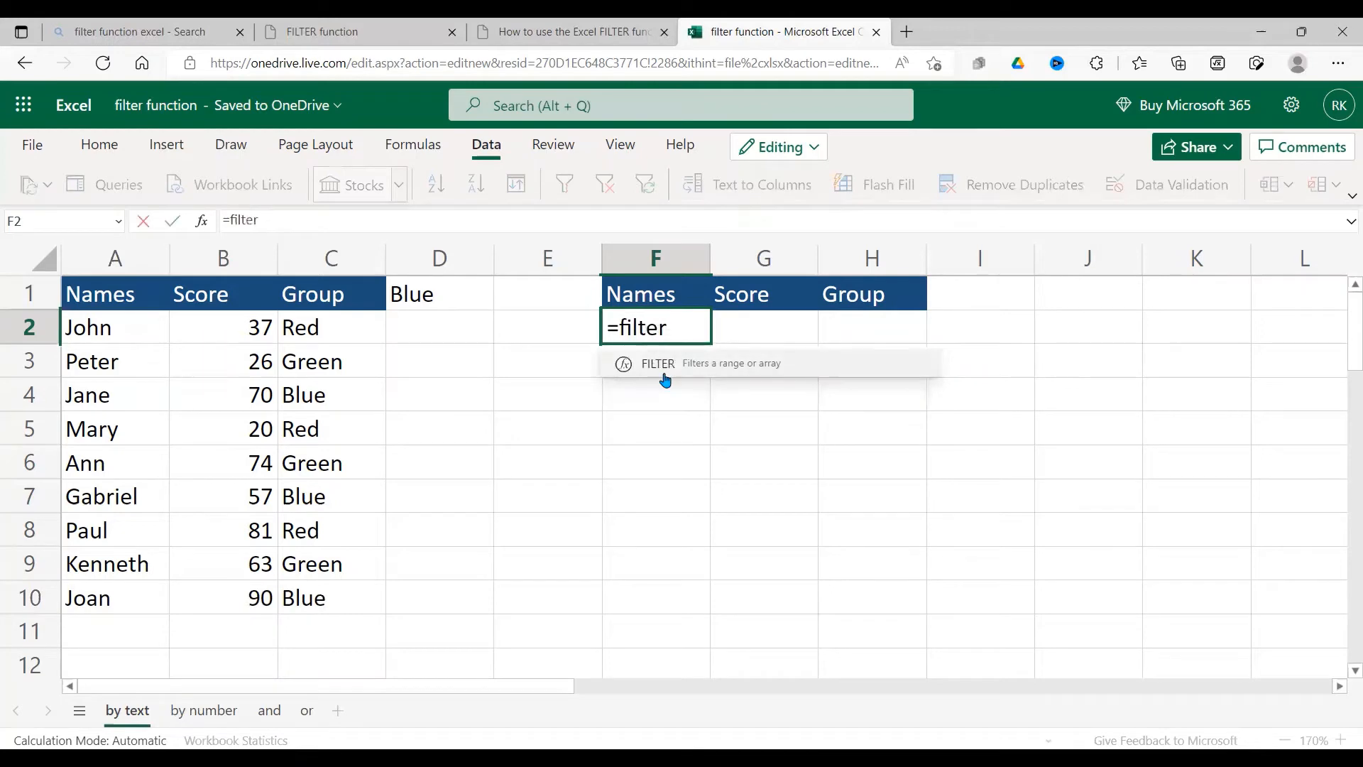
type("(")
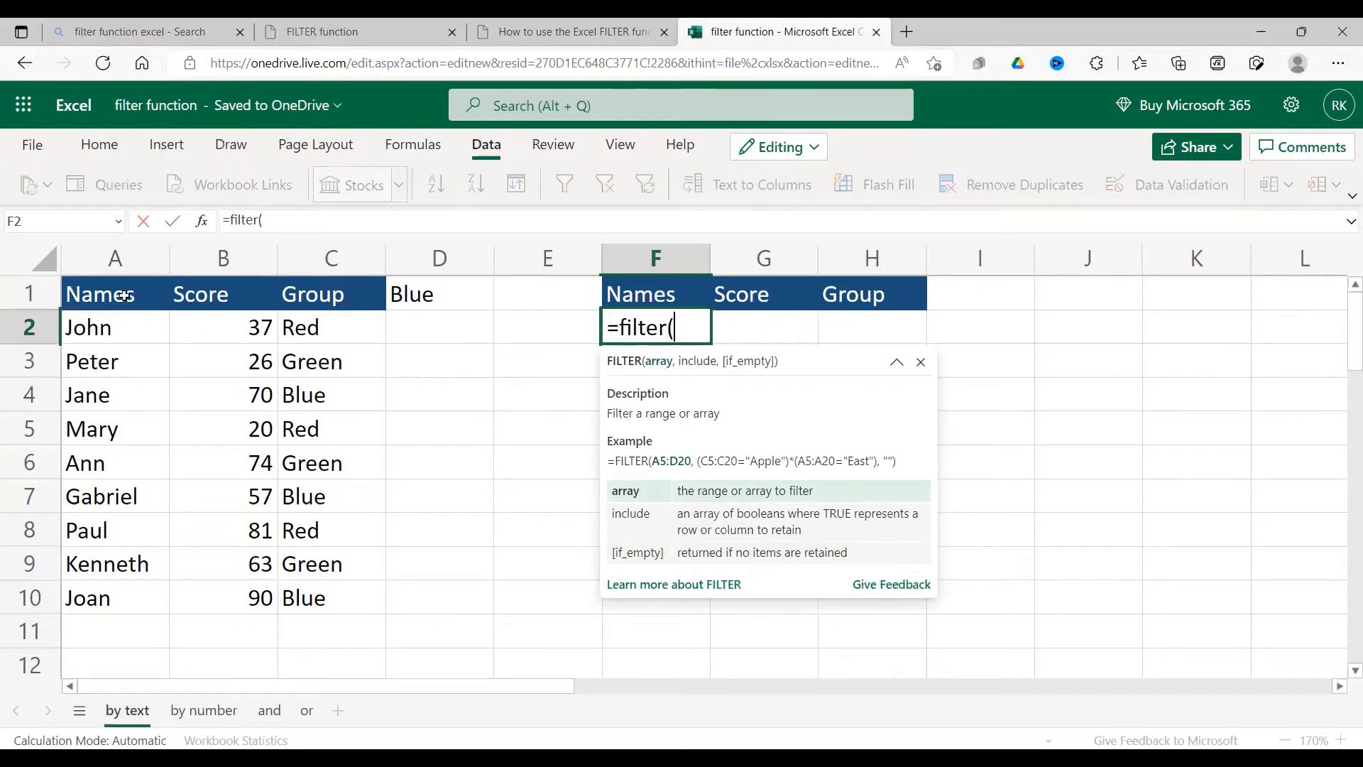
left_click(130, 335)
left_click_drag(130, 335, 297, 597)
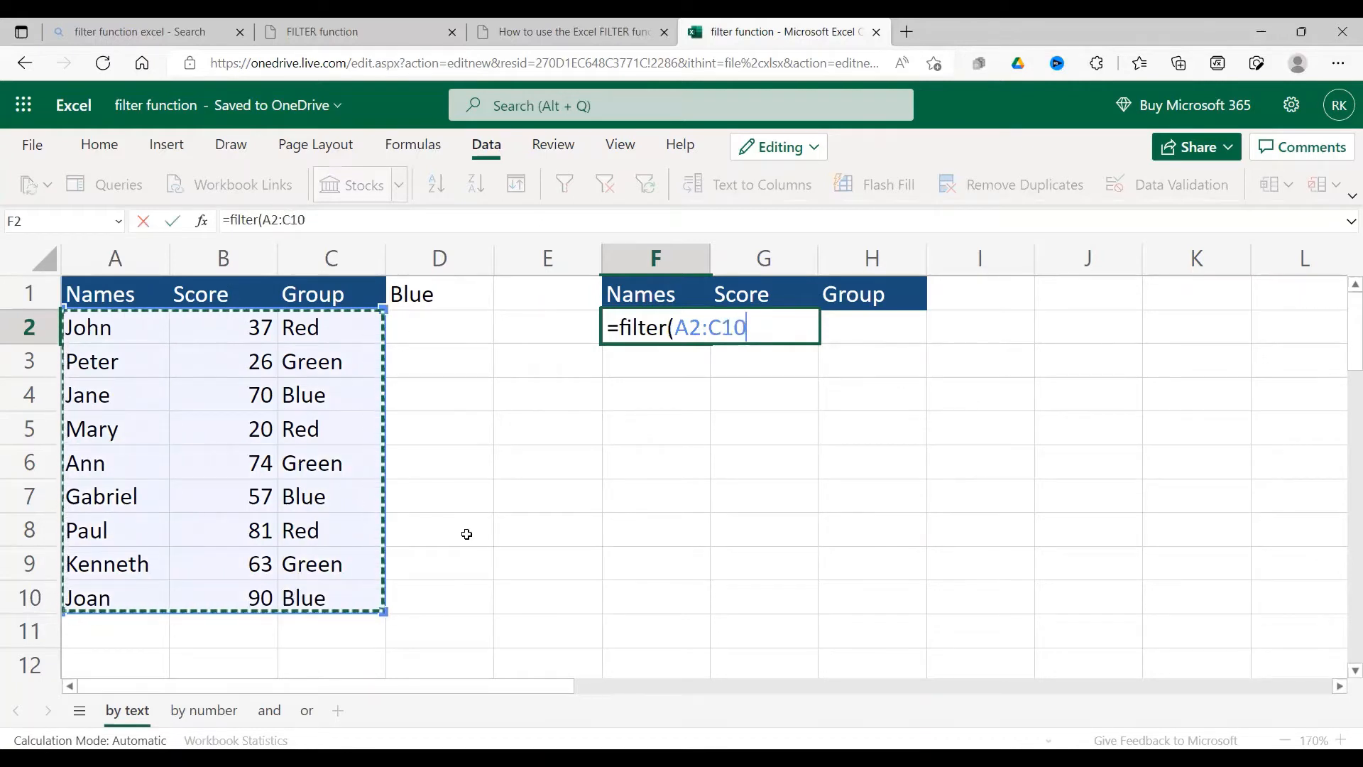
type(",")
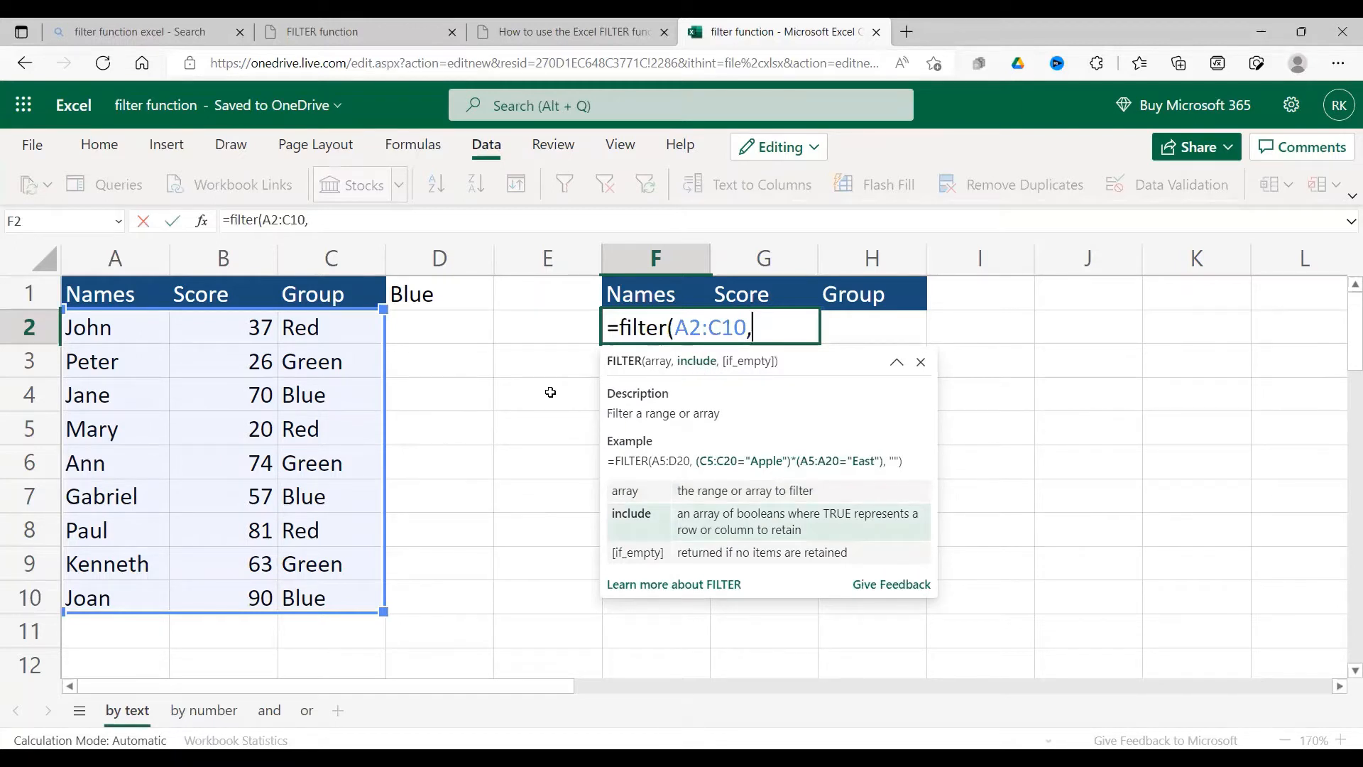
Step: Set the formula's include argument to C2:C10=D1 so that it matches the group criterion
left_click(346, 325)
left_click_drag(345, 325, 326, 585)
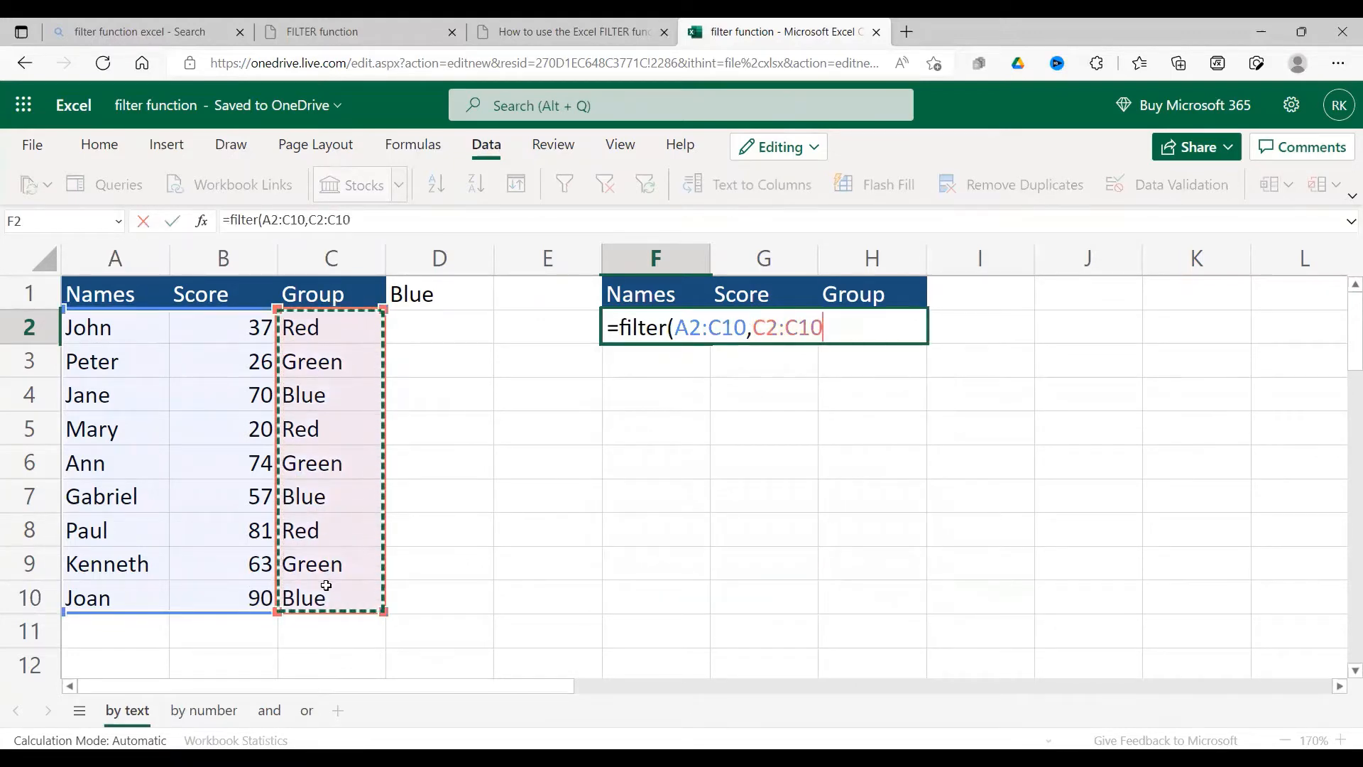
type("=")
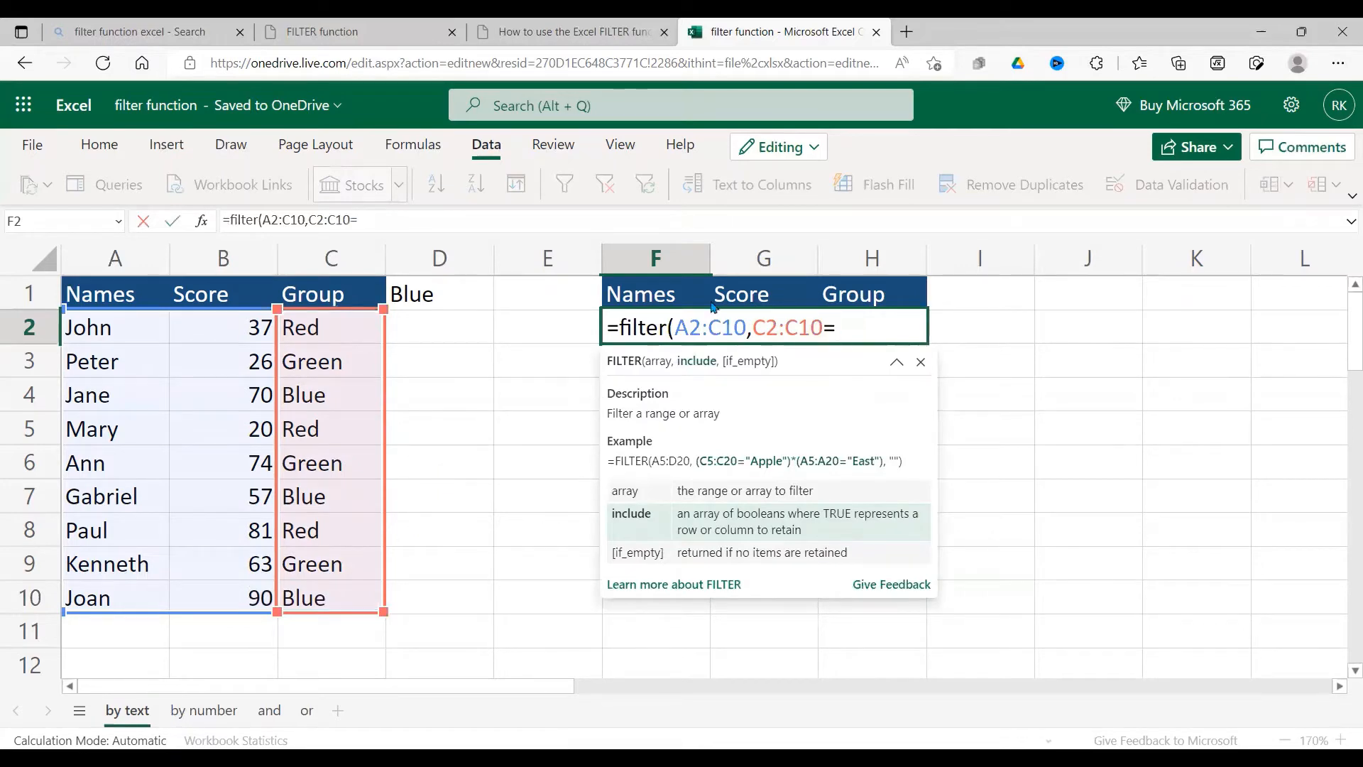
left_click(434, 301)
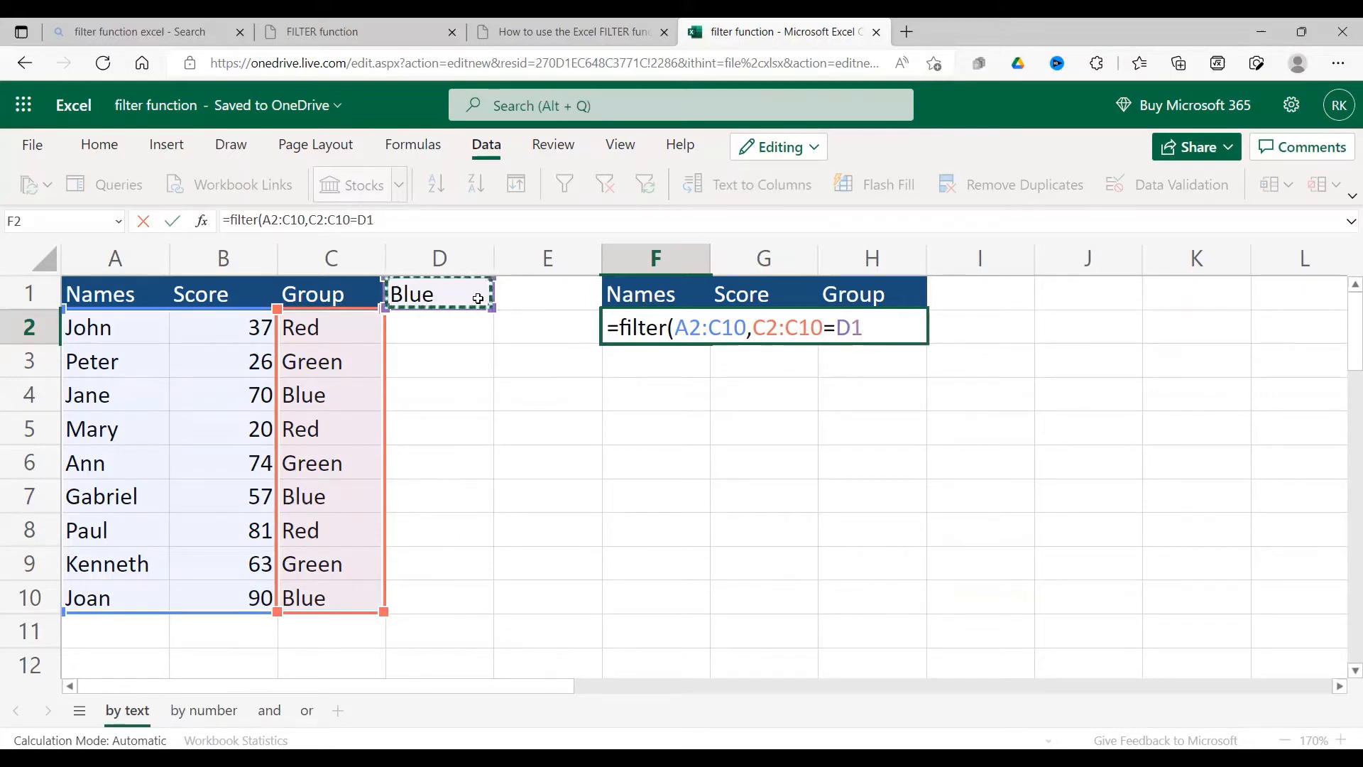
type(",")
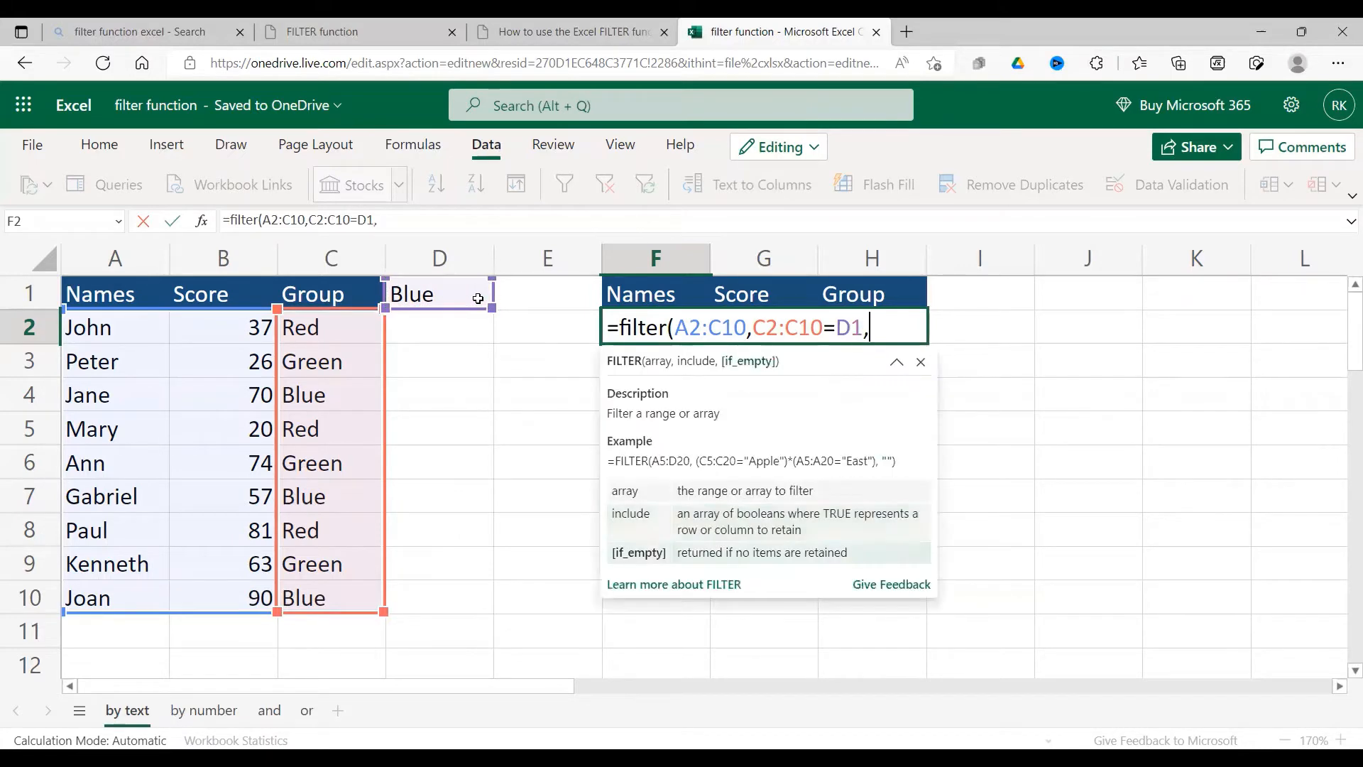
type("\"NOT")
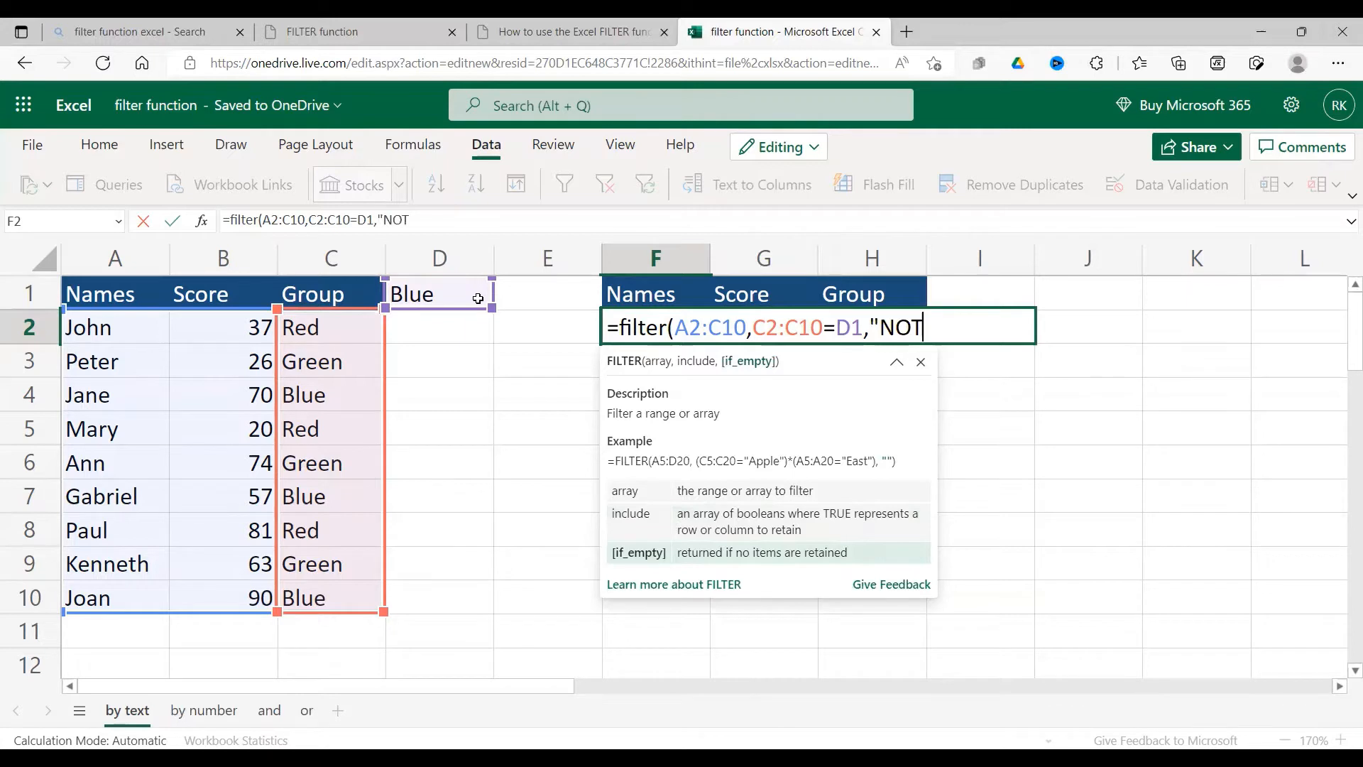
type(" FOUNF")
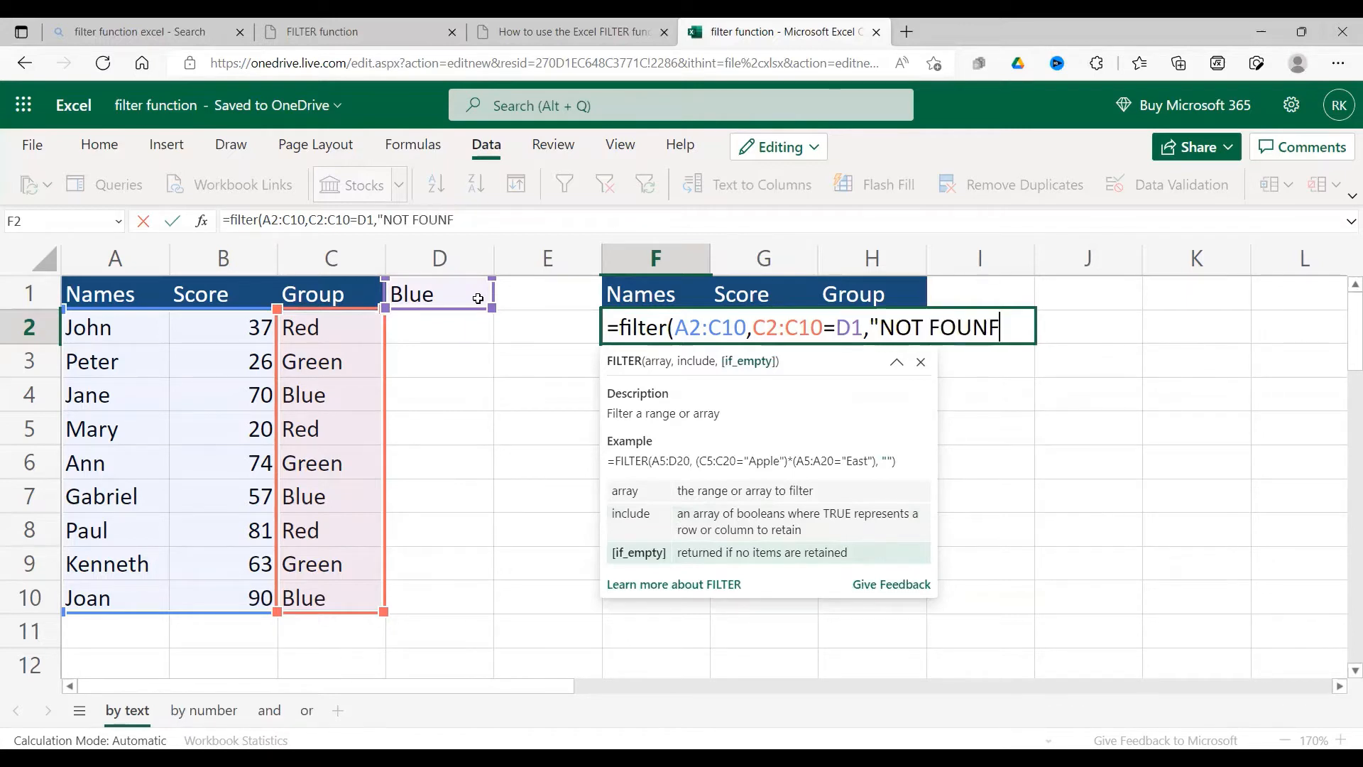
key("BackSpace")
type("D\")")
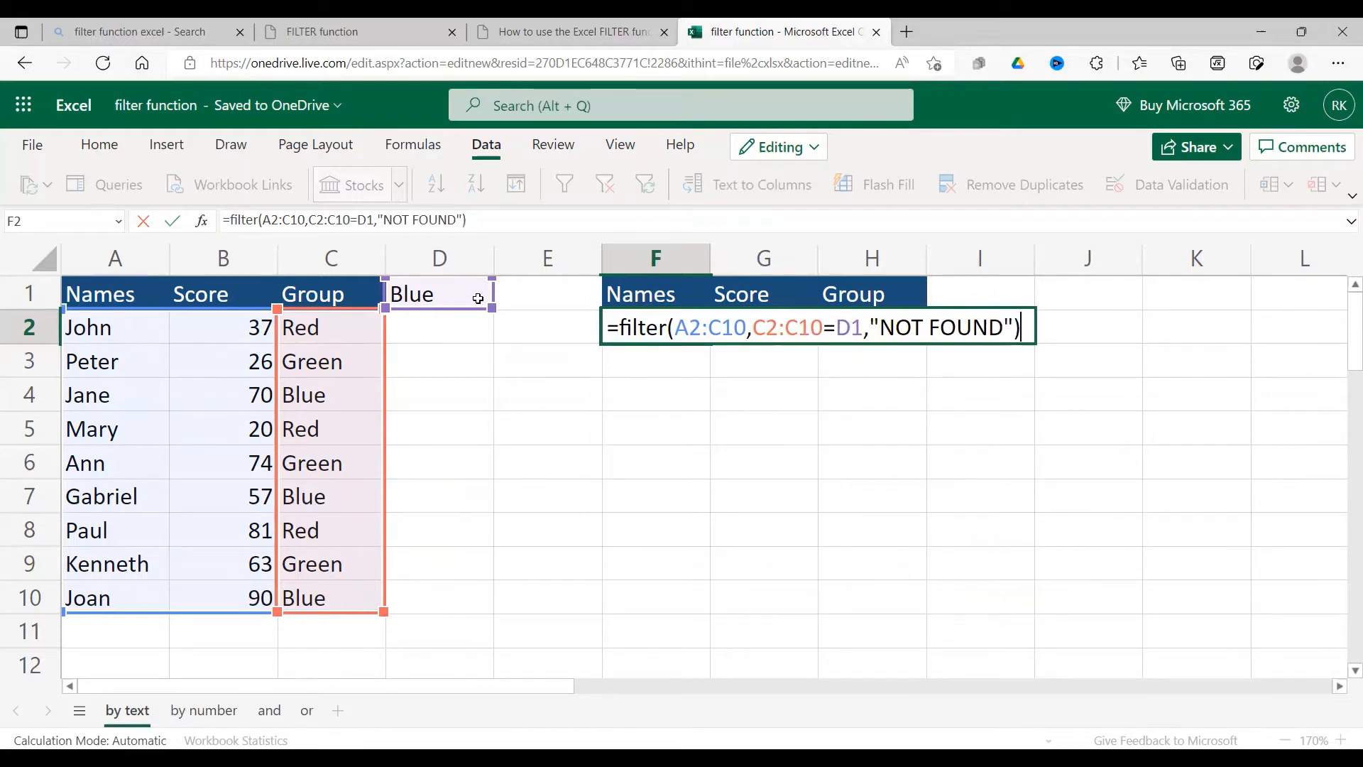
Step: Add "NOT FOUND" as the if_empty argument and enter the completed FILTER formula
key("Return")
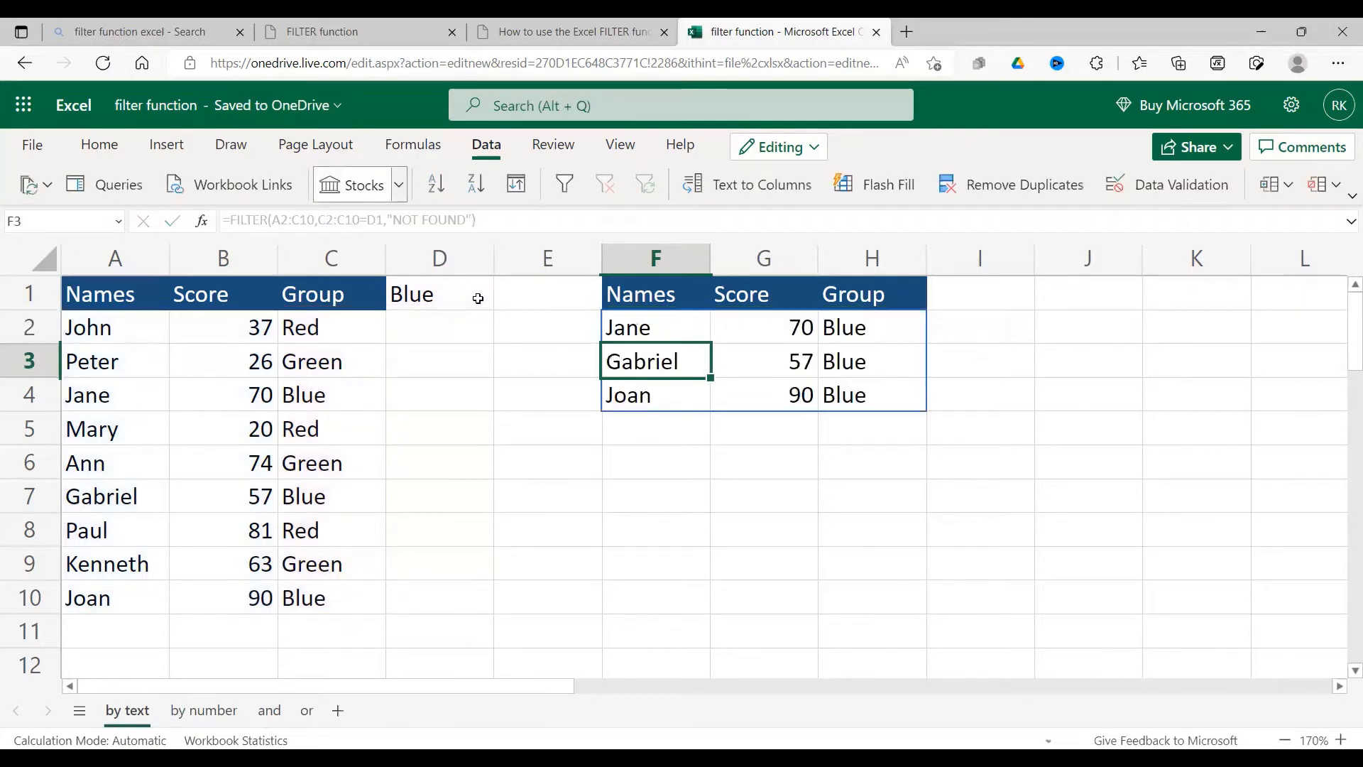
Step: Compare the extracted records in F2:H4 with the matching source records in rows 4, 7 and 10
left_click(648, 330)
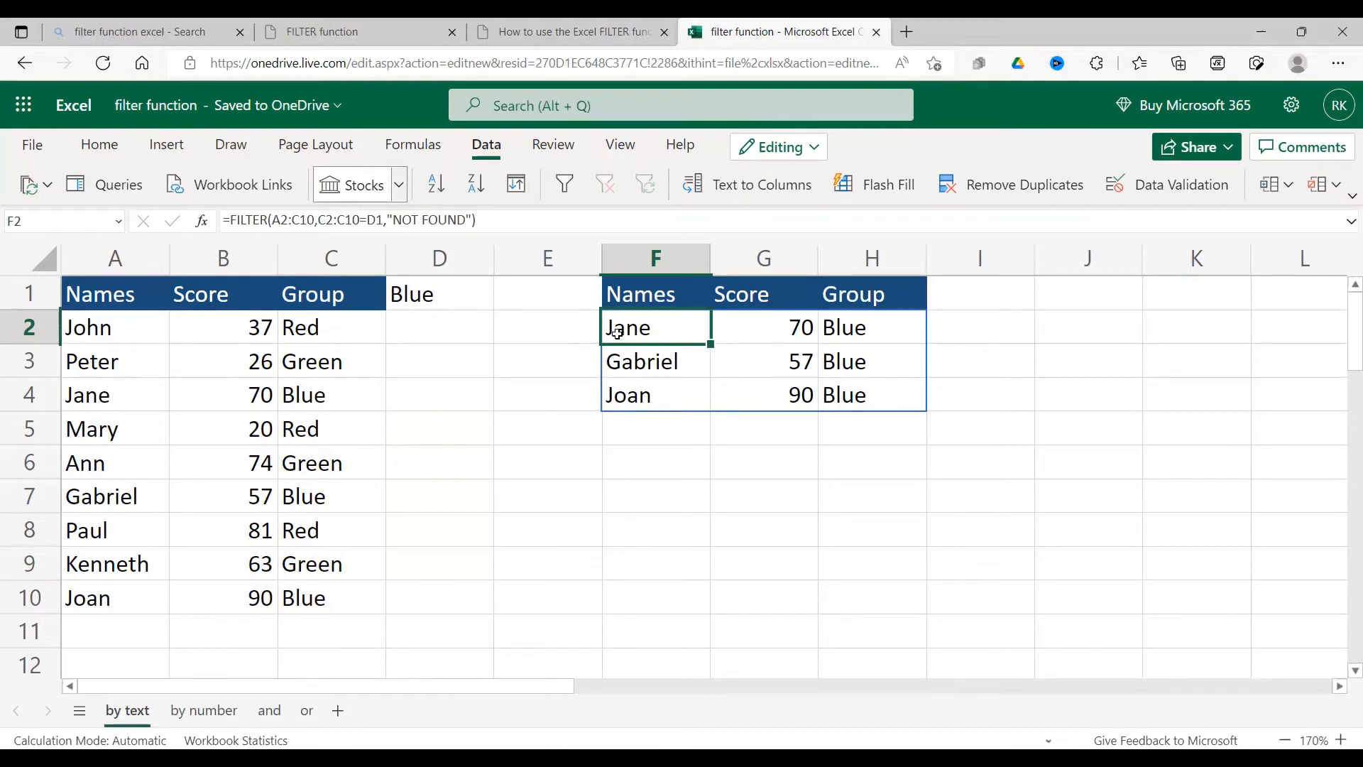
left_click(646, 396)
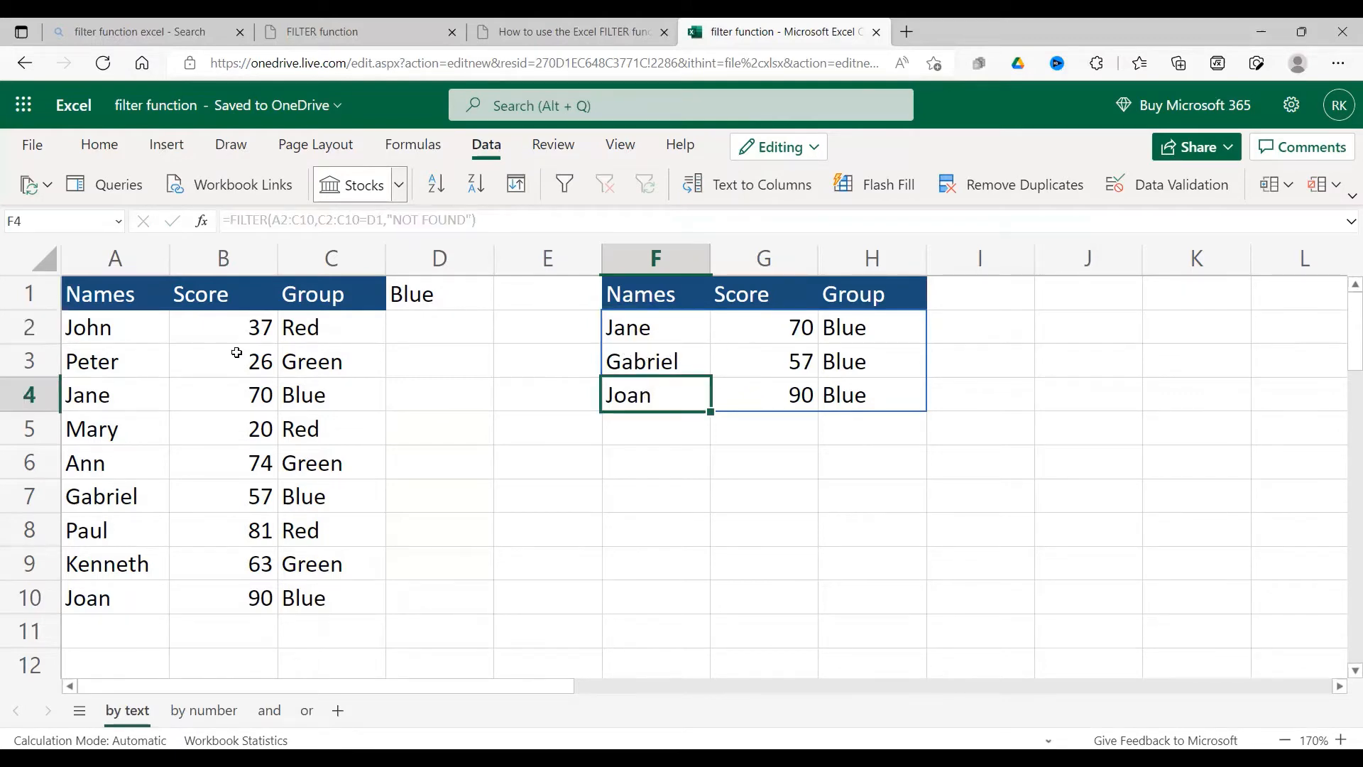
left_click_drag(79, 402, 343, 402)
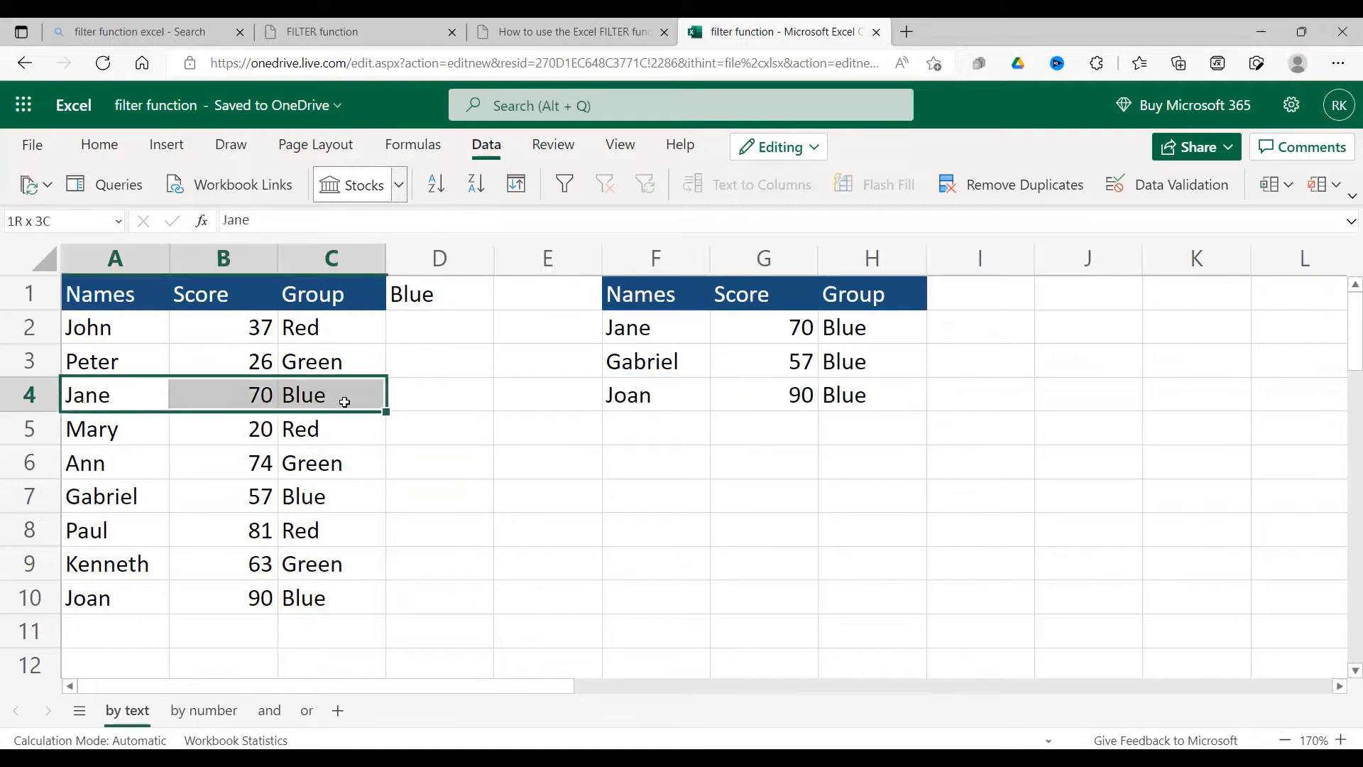
left_click_drag(79, 492, 356, 493)
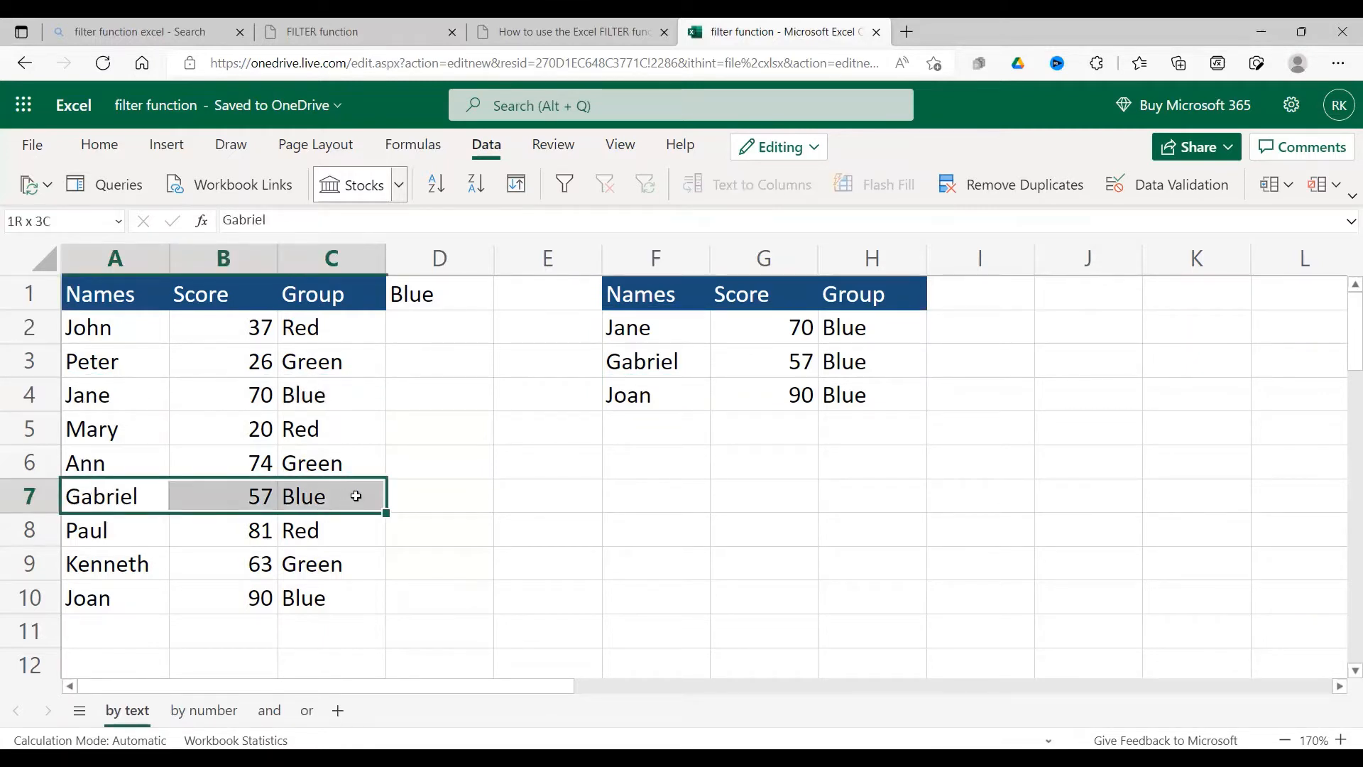
left_click_drag(75, 595, 309, 595)
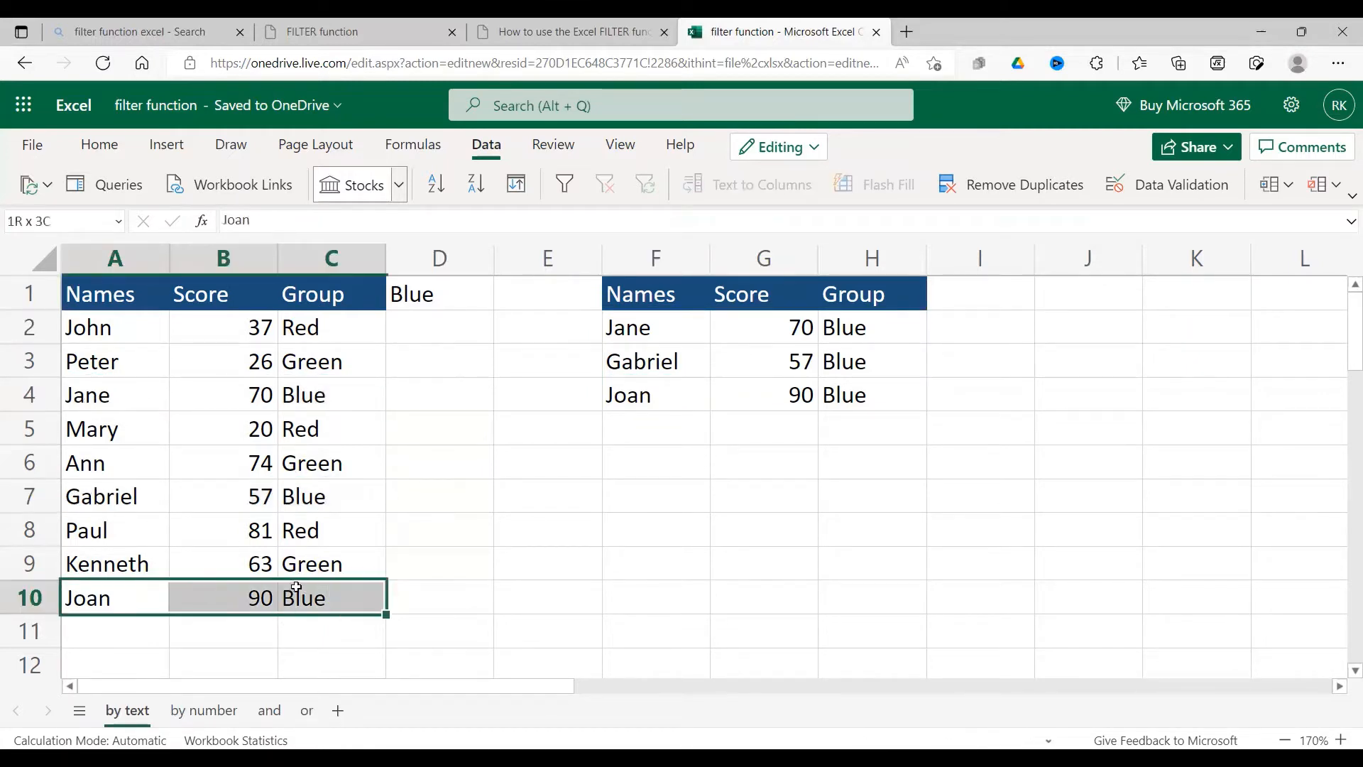
left_click_drag(652, 333, 824, 395)
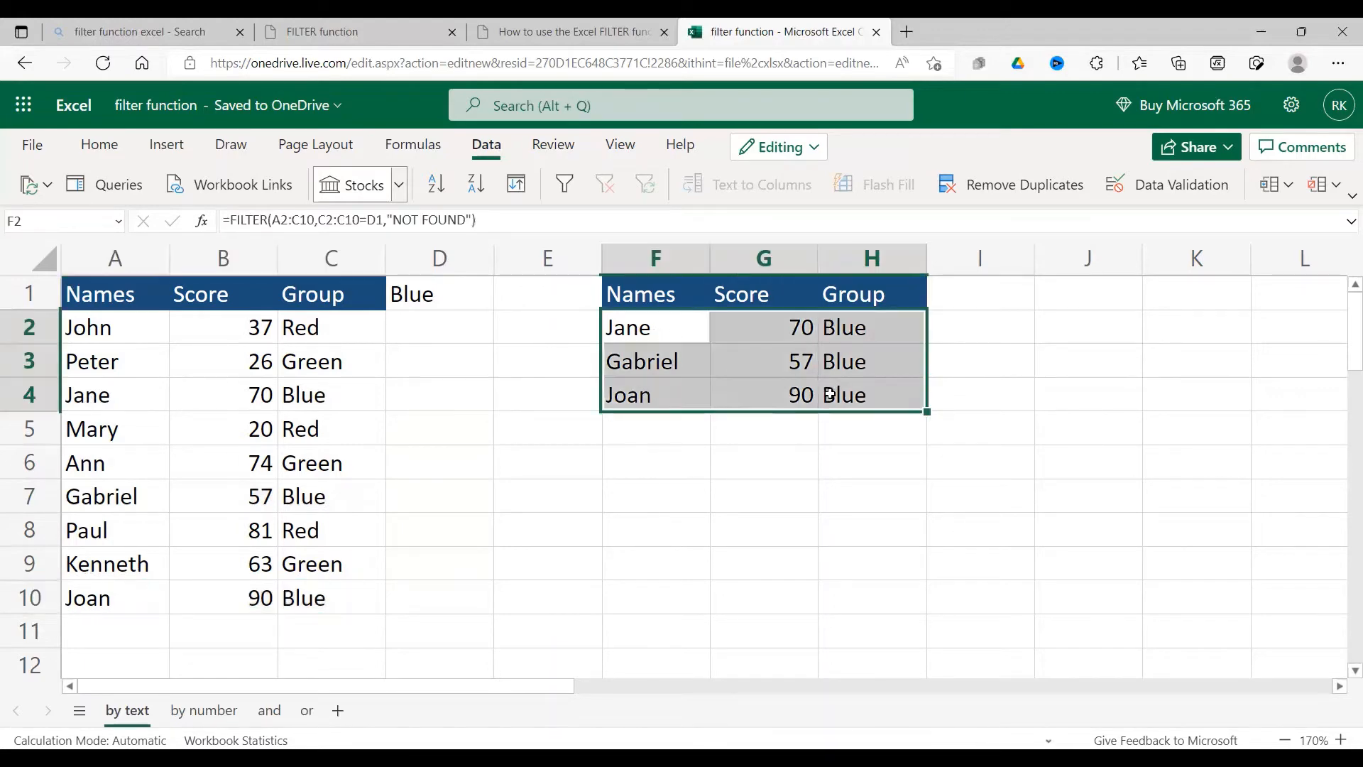
Step: Set the group criterion in D1 to Red
left_click(482, 300)
left_click(512, 291)
left_click(436, 338)
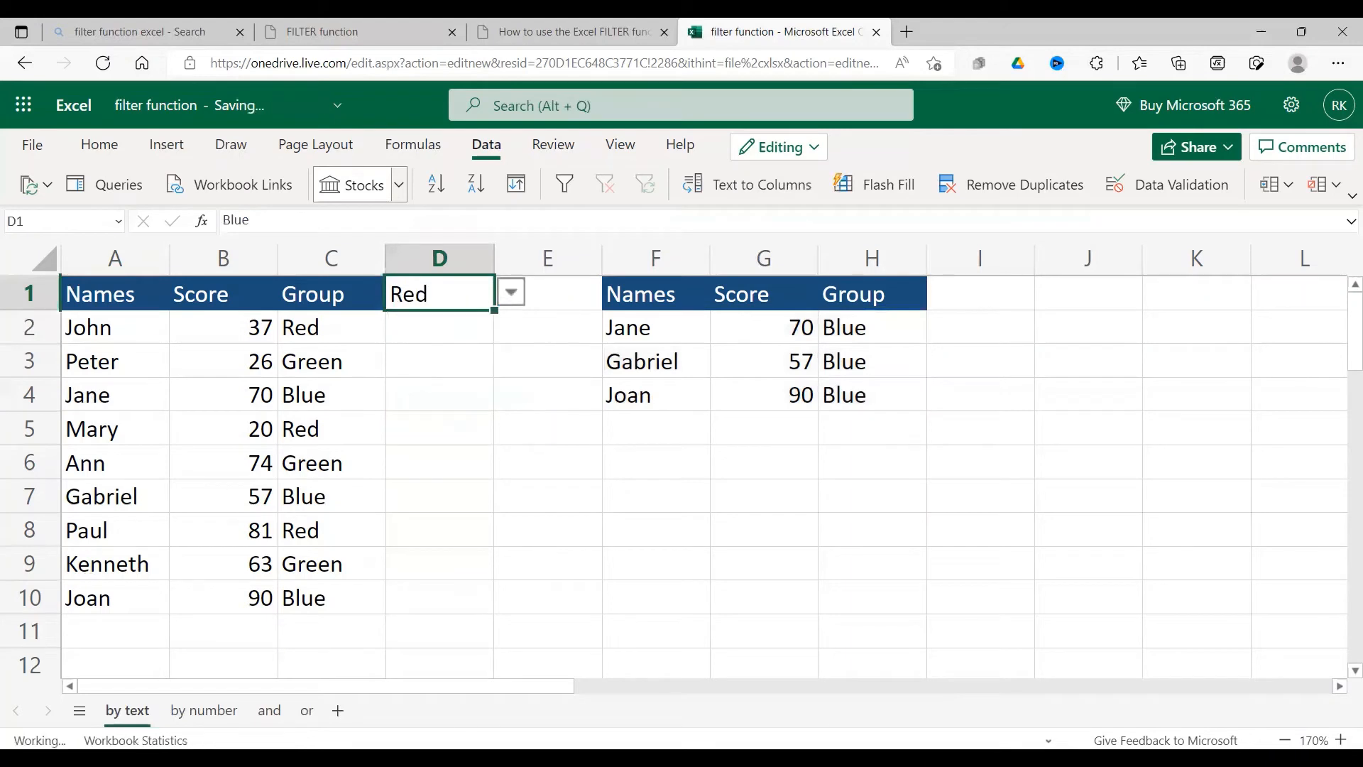
Step: Check each extracted record in F2:H4 against source rows 2, 5 and 8 and the source range A2:C10
left_click_drag(632, 325, 870, 392)
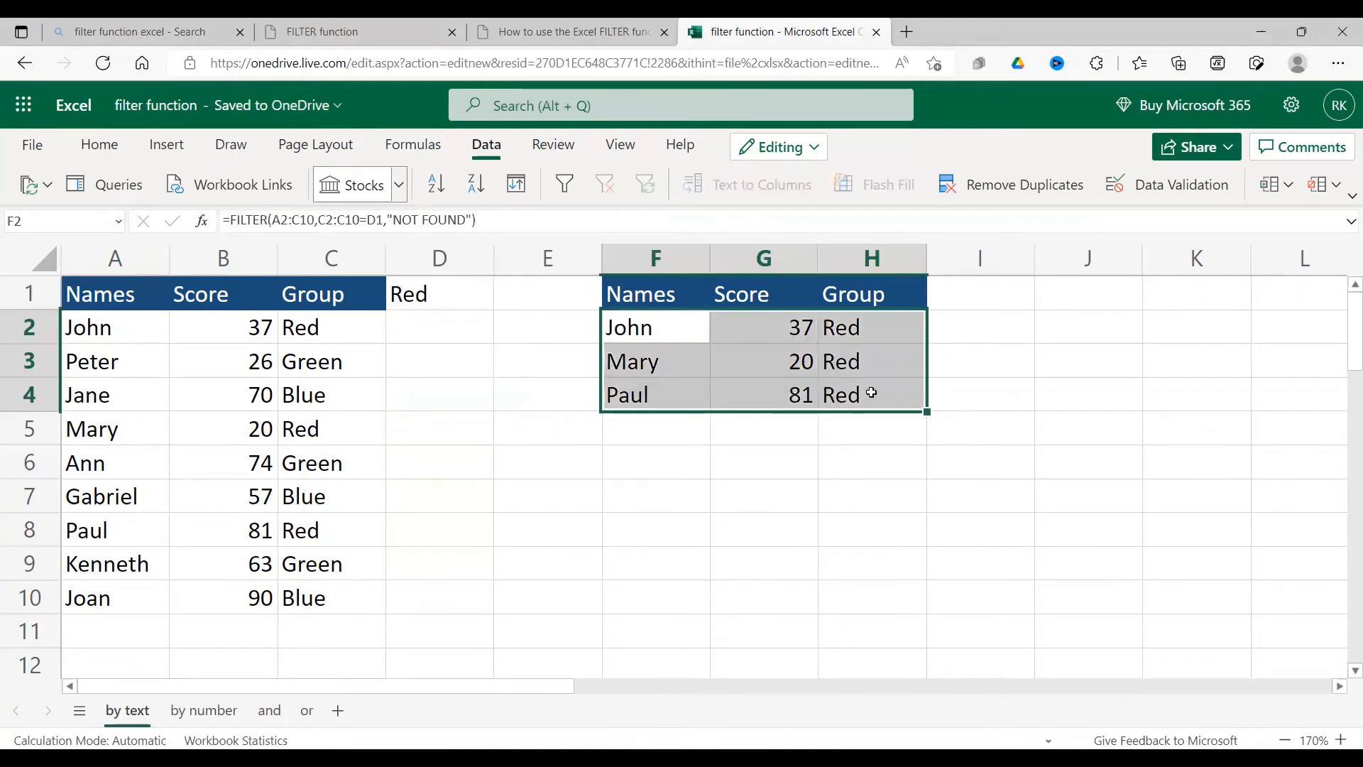
left_click_drag(672, 325, 867, 328)
left_click_drag(96, 325, 358, 337)
left_click_drag(657, 365, 838, 362)
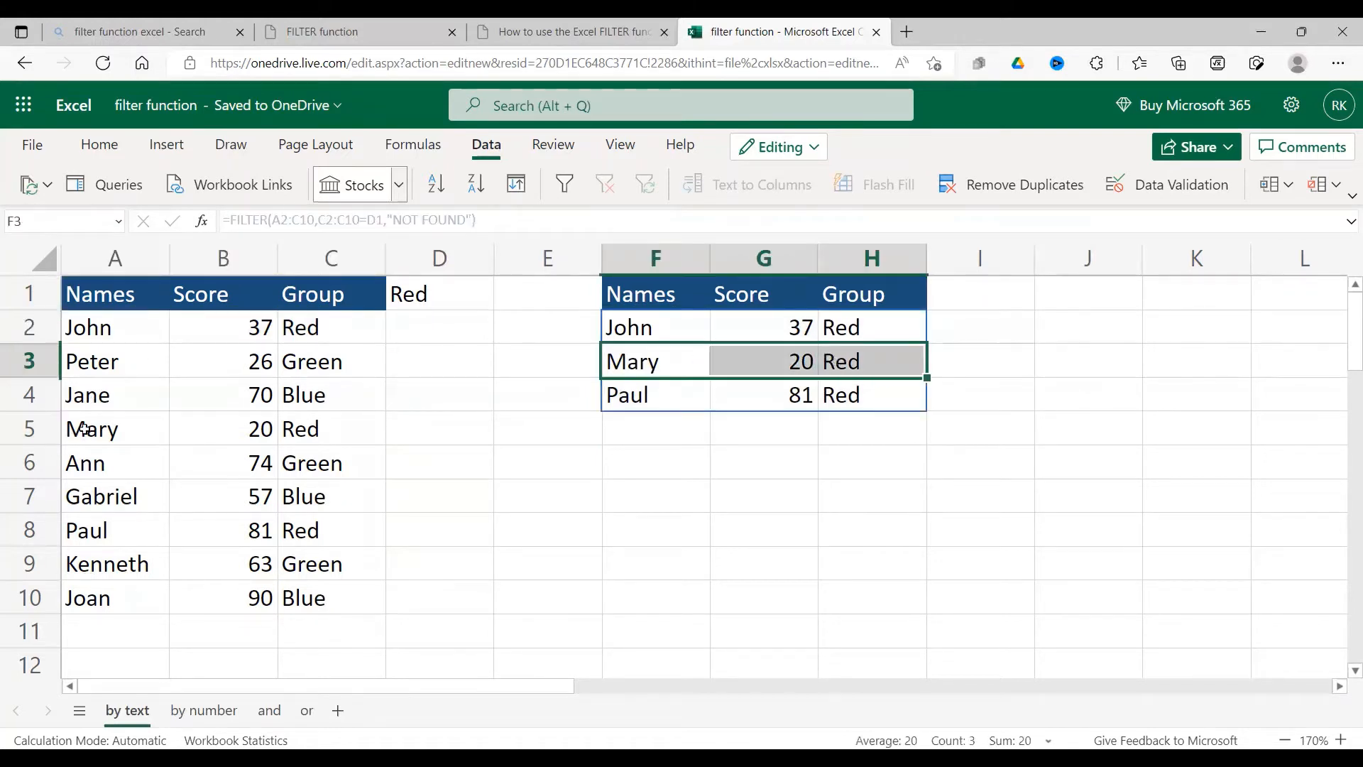
left_click_drag(87, 435, 329, 426)
left_click_drag(711, 387, 874, 396)
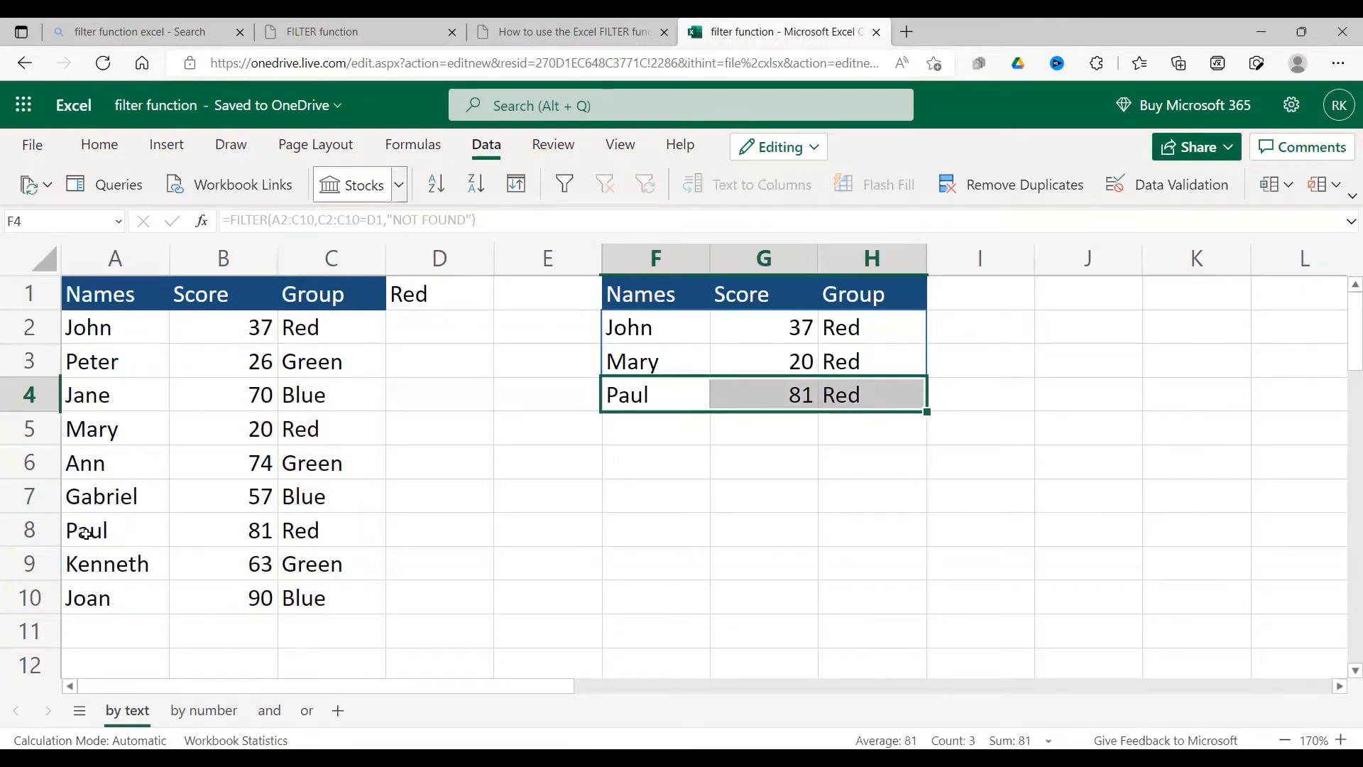
left_click_drag(85, 533, 316, 525)
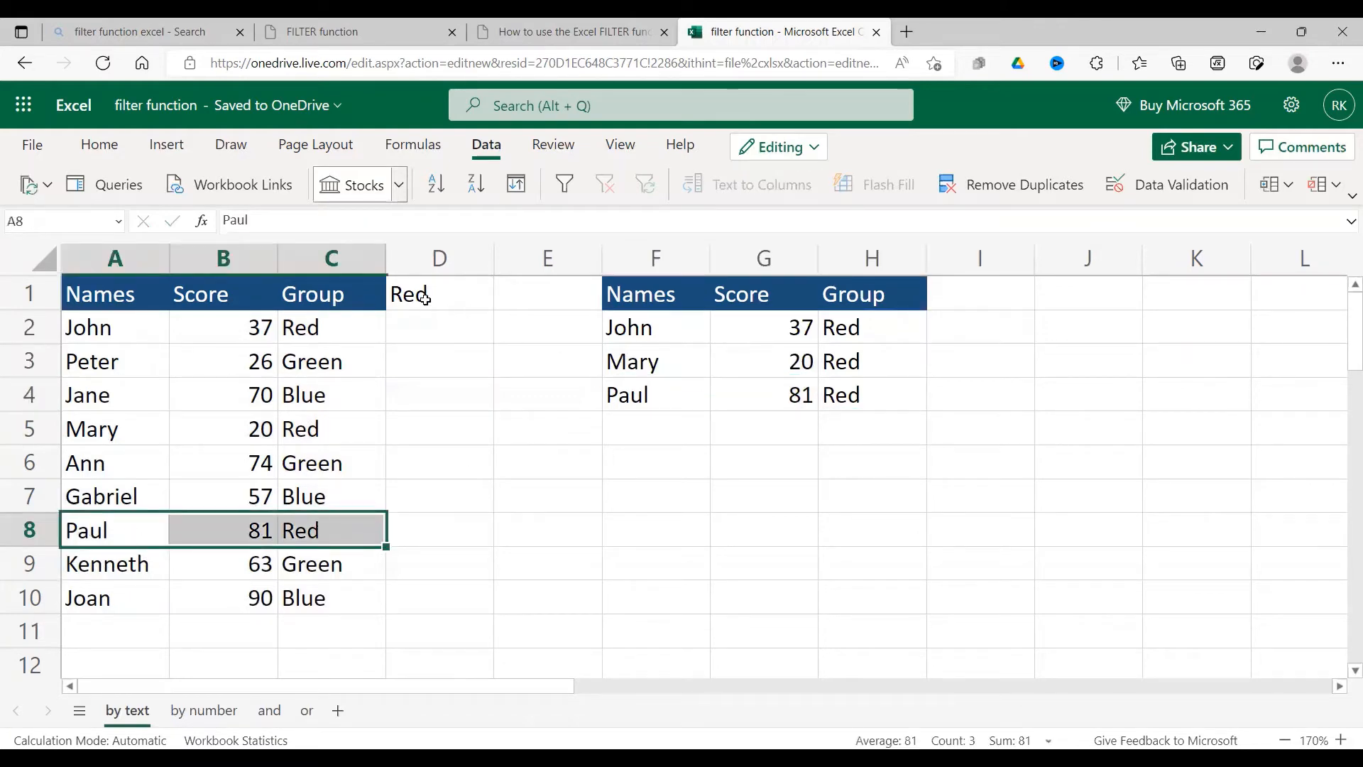
left_click_drag(140, 324, 305, 593)
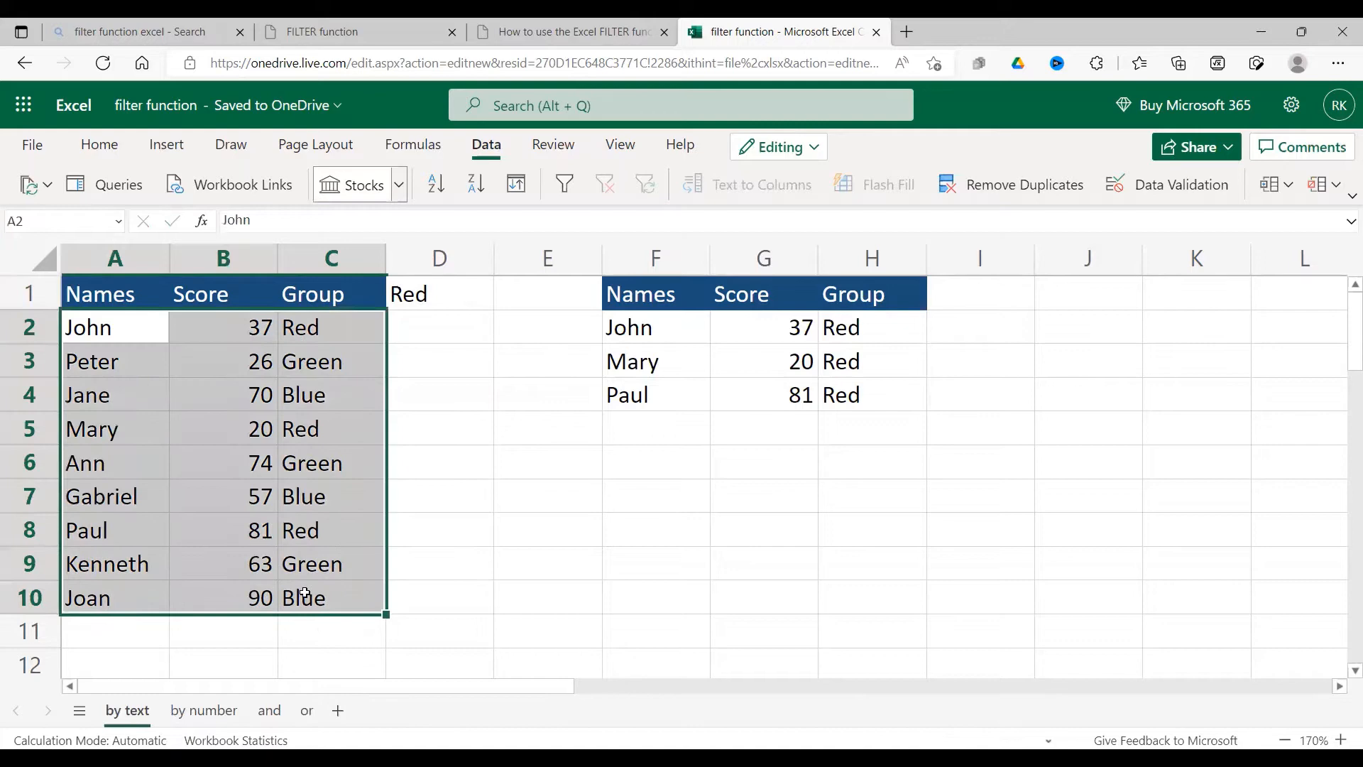
Step: Set the group criterion in D1 to Blue and review the extracted records under the F1:H1 headers
left_click(444, 290)
left_click(512, 292)
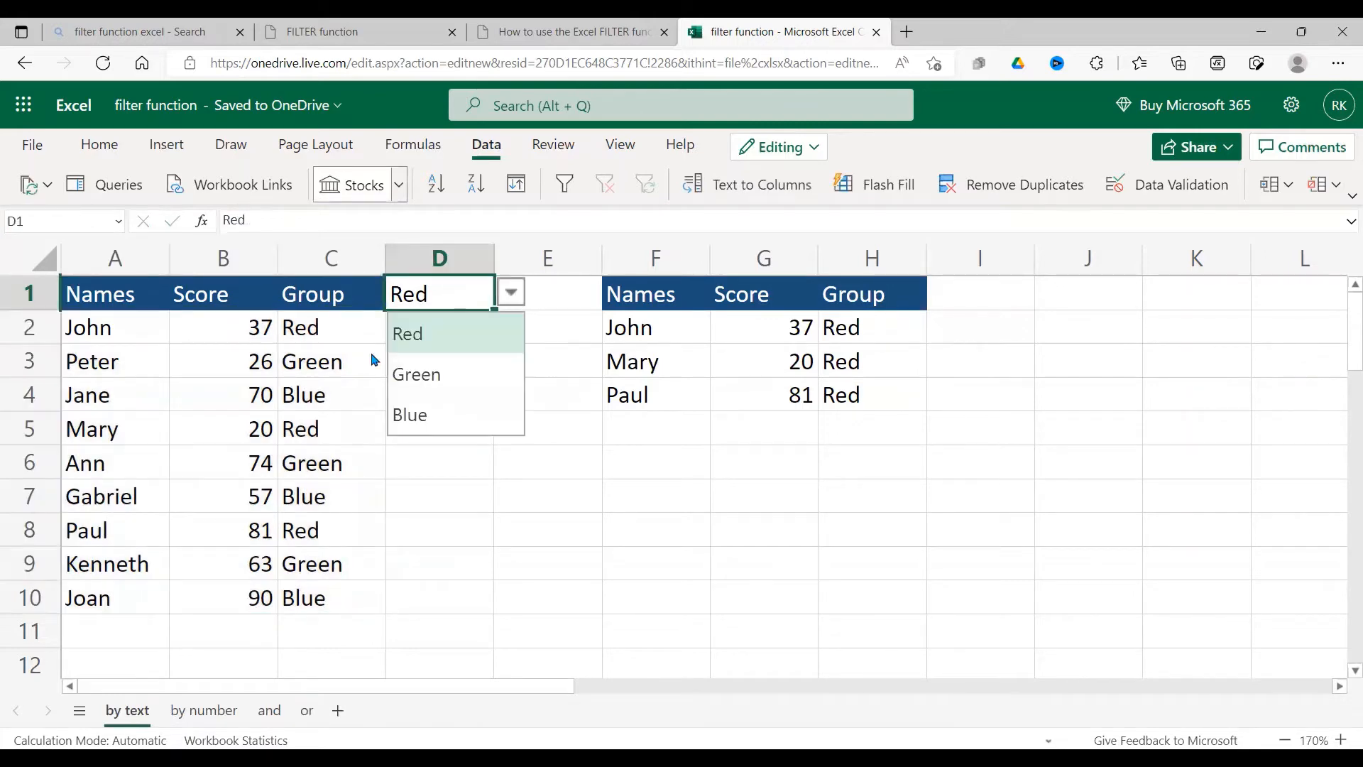
left_click(410, 417)
left_click_drag(631, 329, 843, 395)
left_click(551, 470)
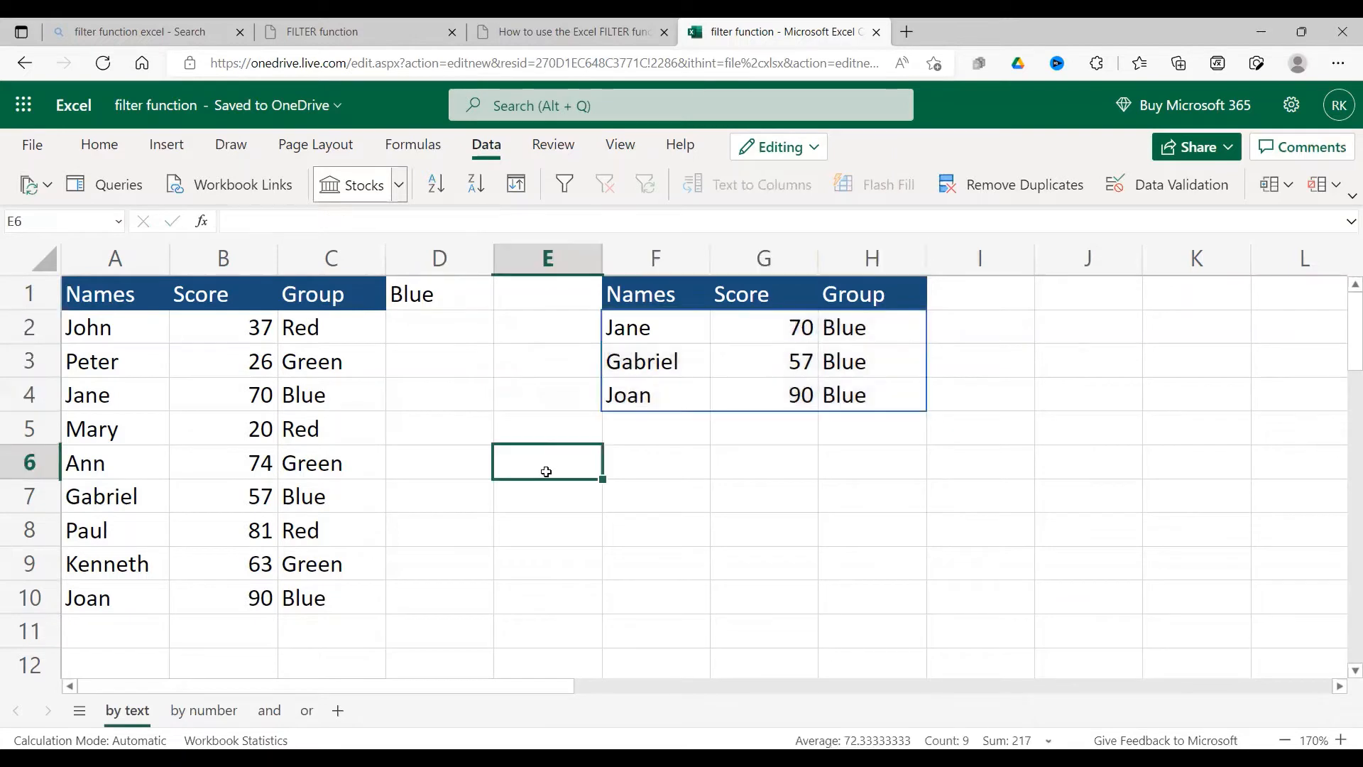
left_click_drag(643, 281, 906, 412)
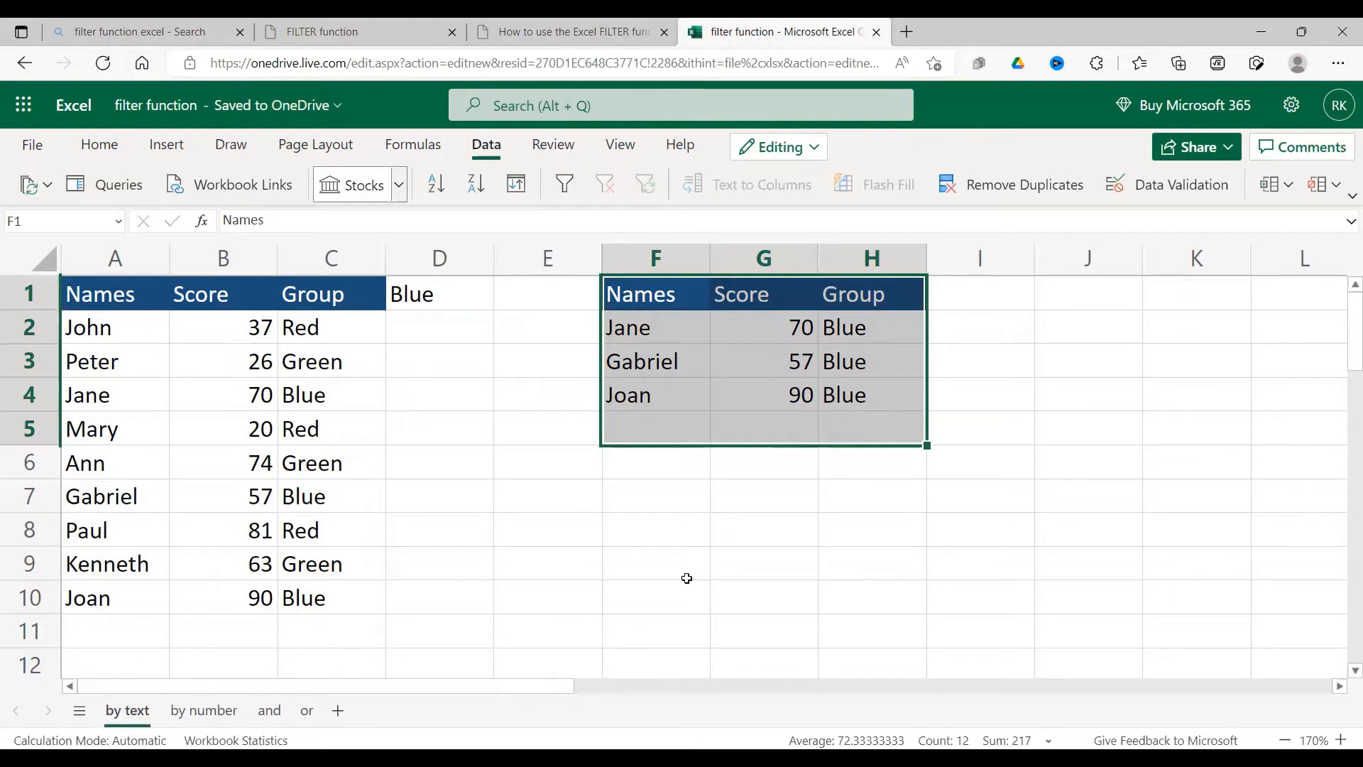
left_click(454, 623)
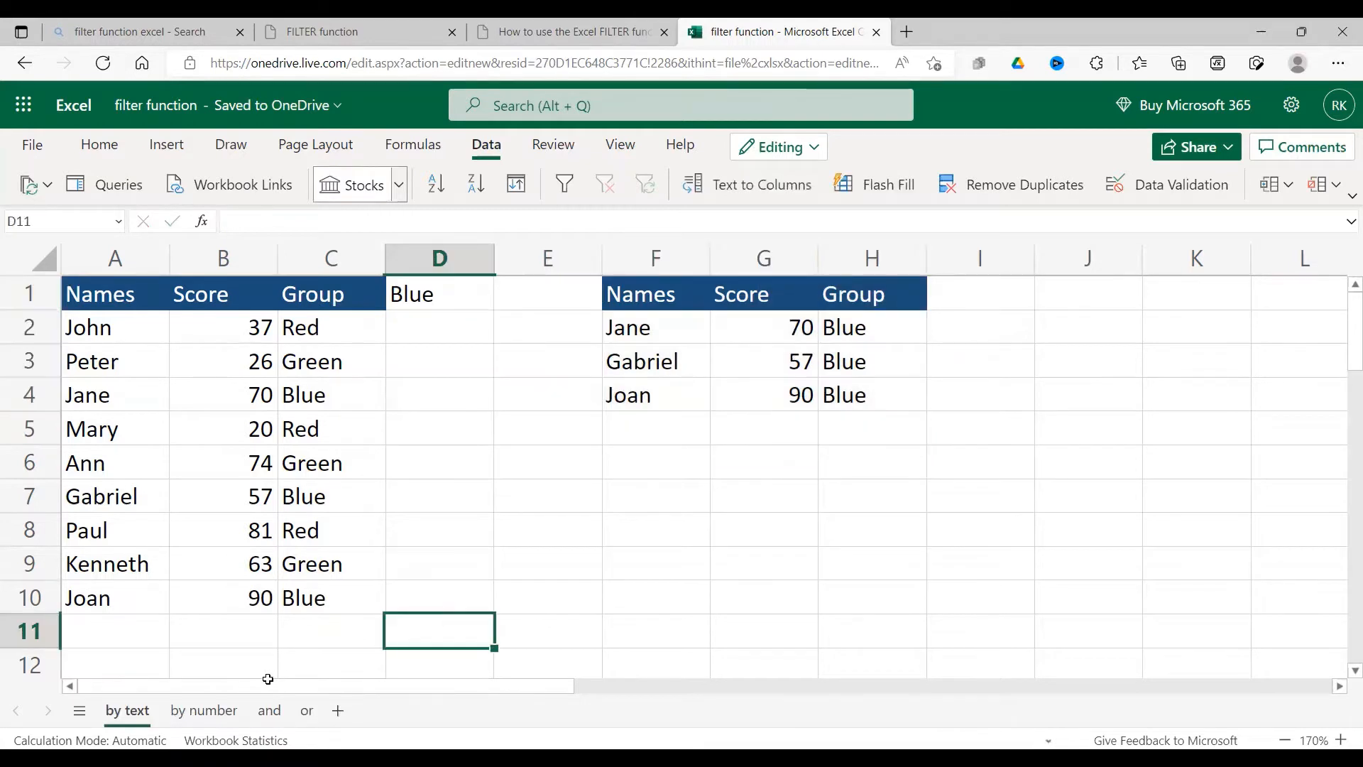
Step: On the by number sheet, examine the score column, the source records in A2:C10 and the selectable score criteria in D1
left_click(225, 708)
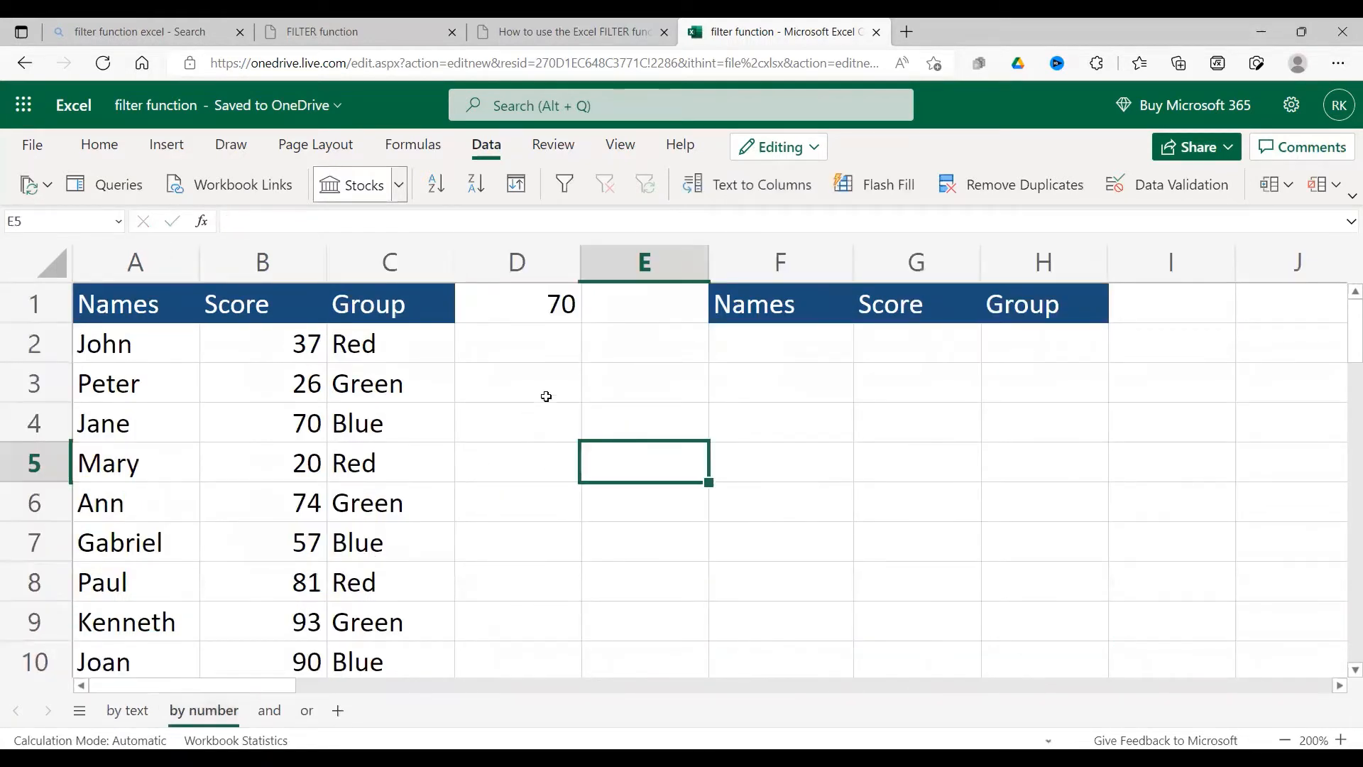
left_click(548, 394)
left_click(614, 495)
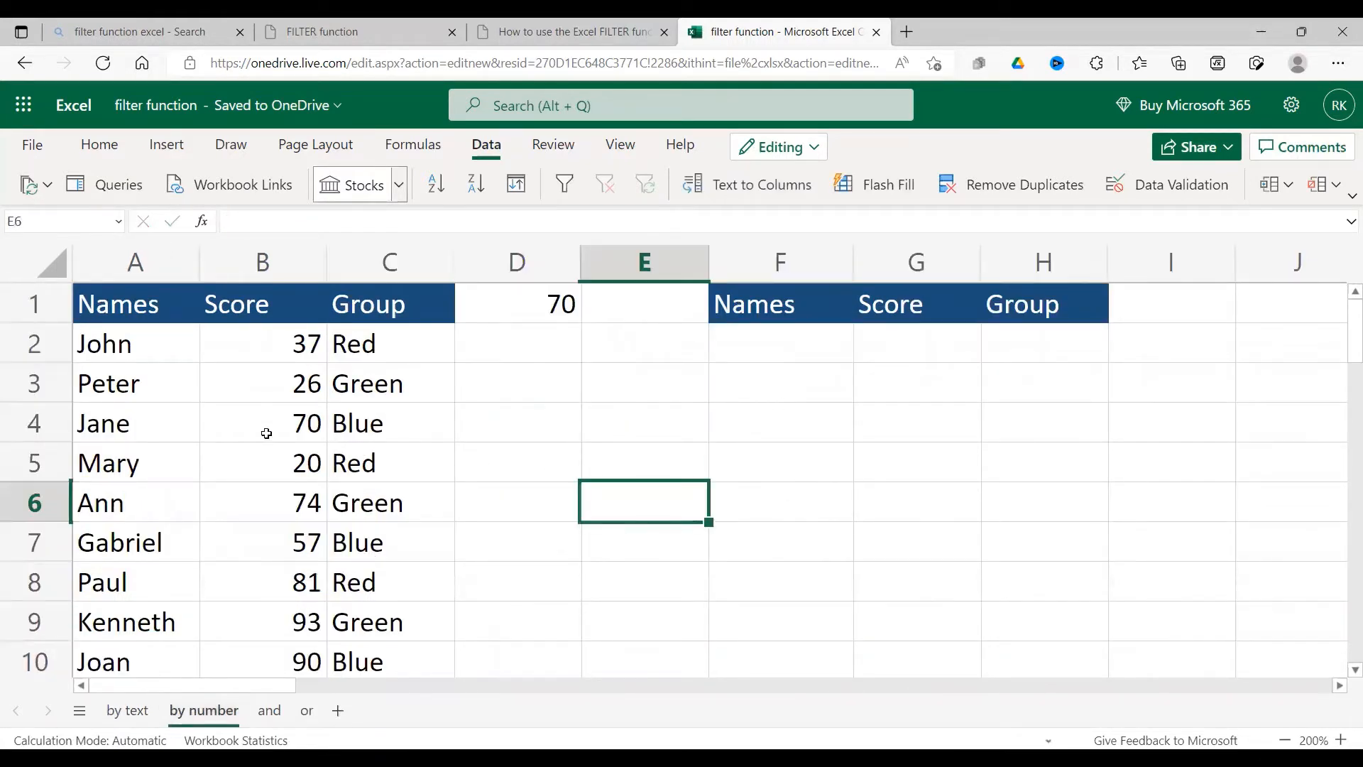
left_click_drag(290, 362, 270, 663)
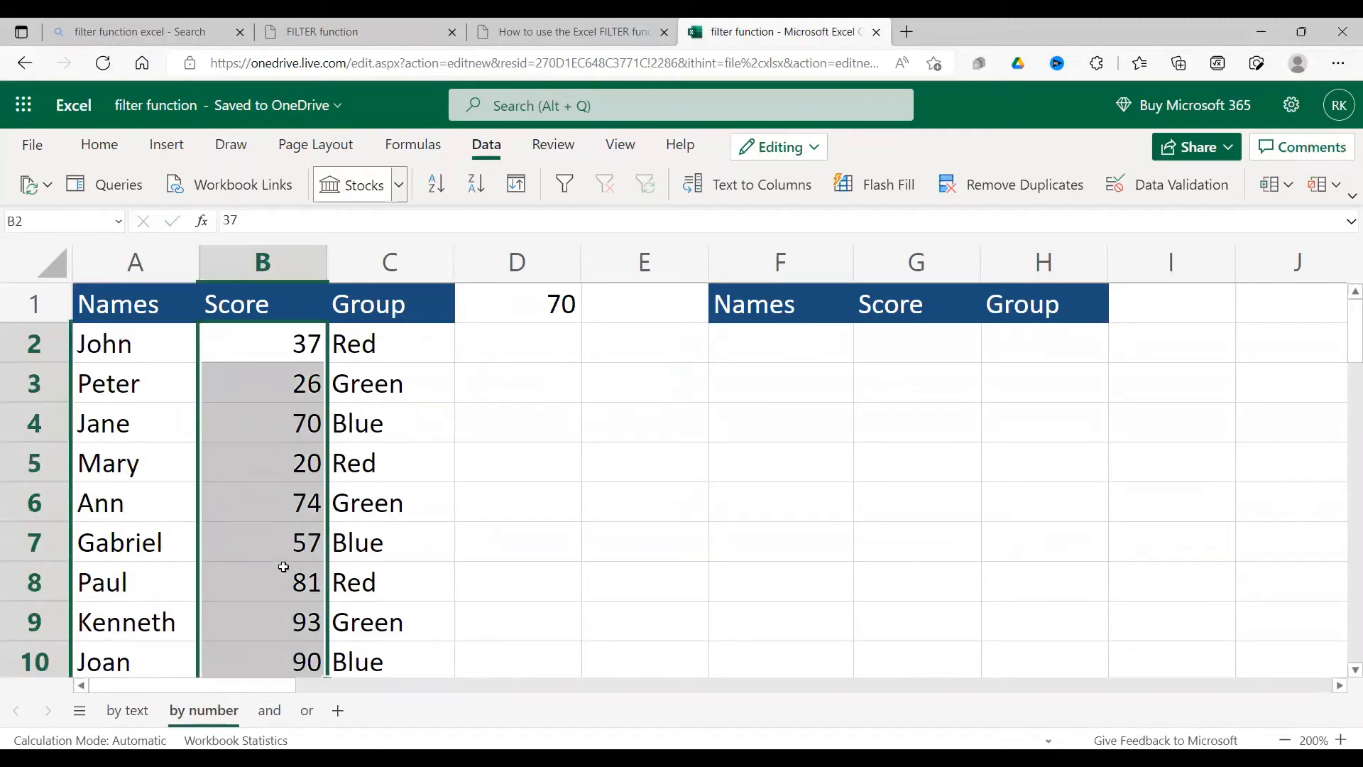
left_click_drag(85, 335, 359, 666)
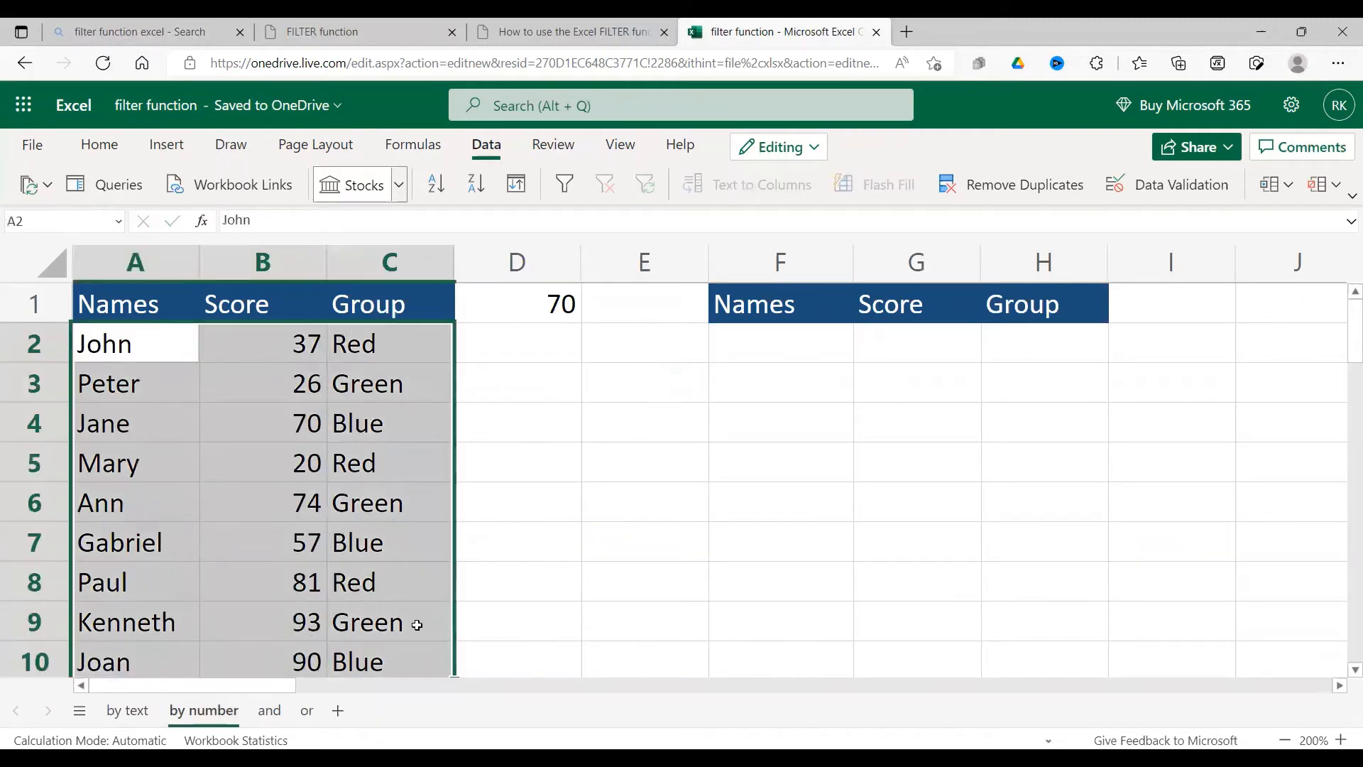
left_click(550, 302)
left_click(604, 304)
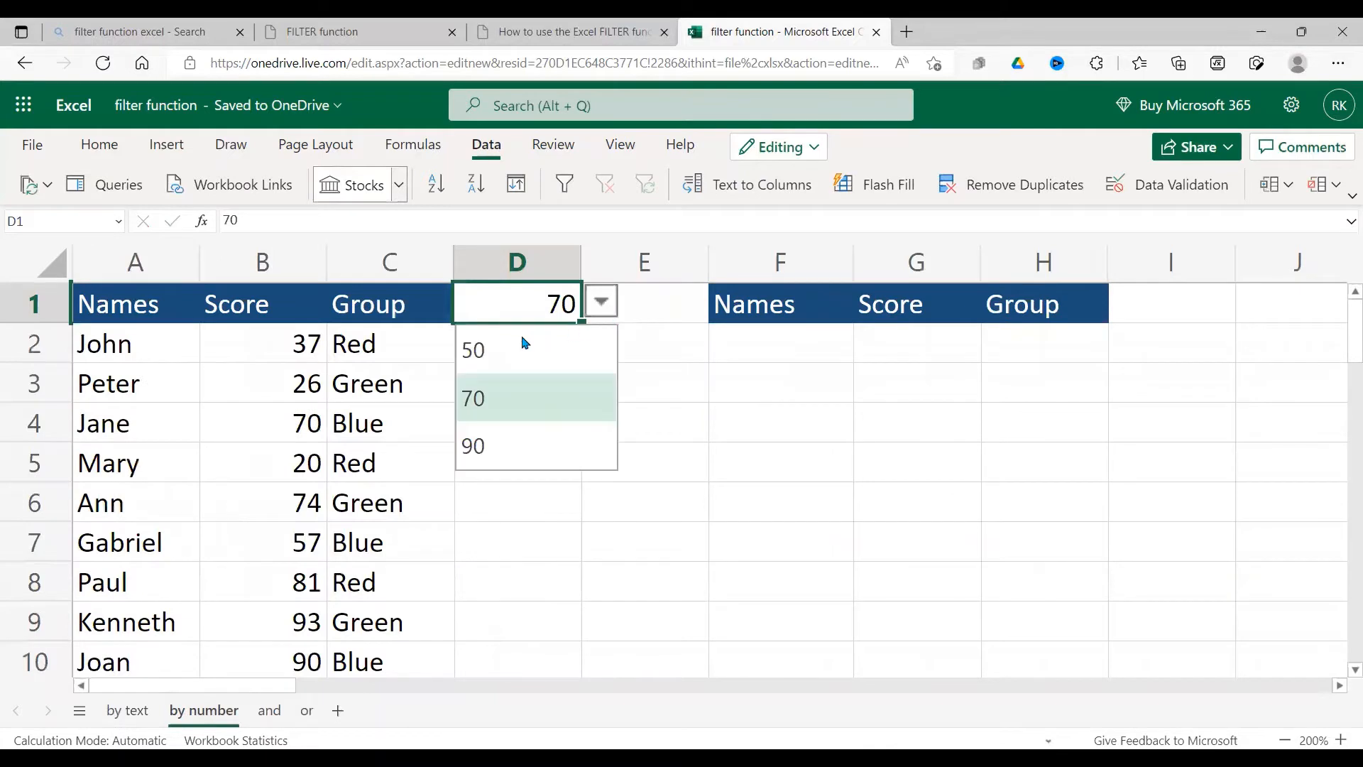
Step: Set the score criterion in D1 to 50 and then 70, highlighting the output range F2:H5 for each
left_click(524, 345)
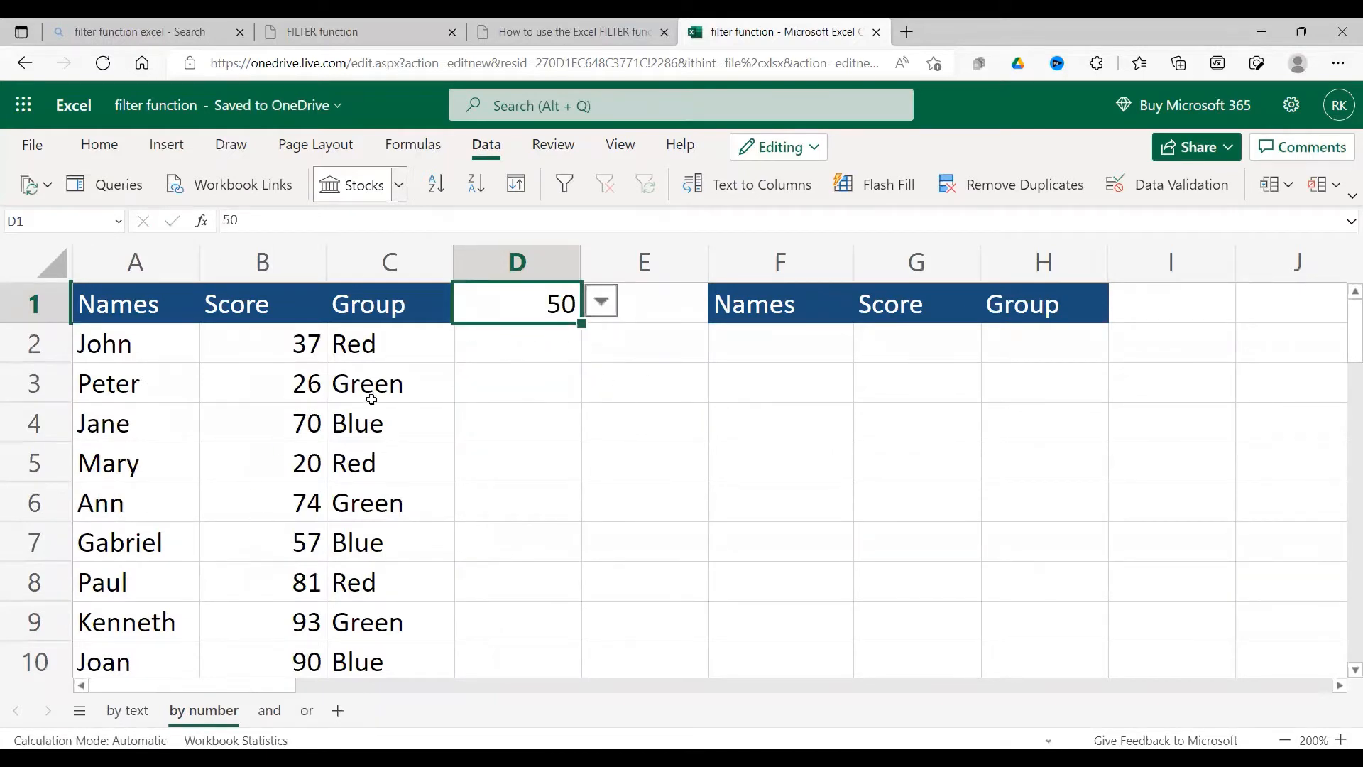
left_click_drag(722, 355, 1014, 450)
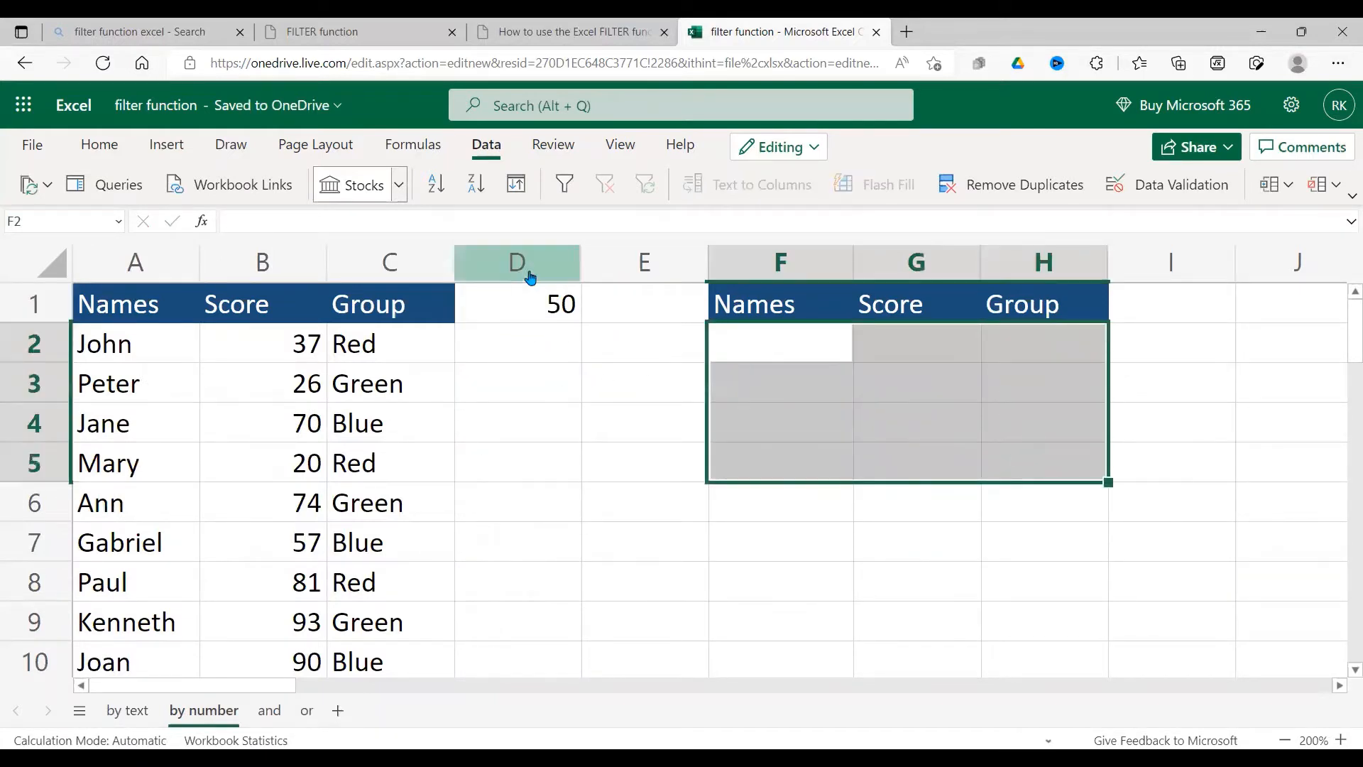
left_click(527, 274)
left_click(597, 302)
left_click(497, 395)
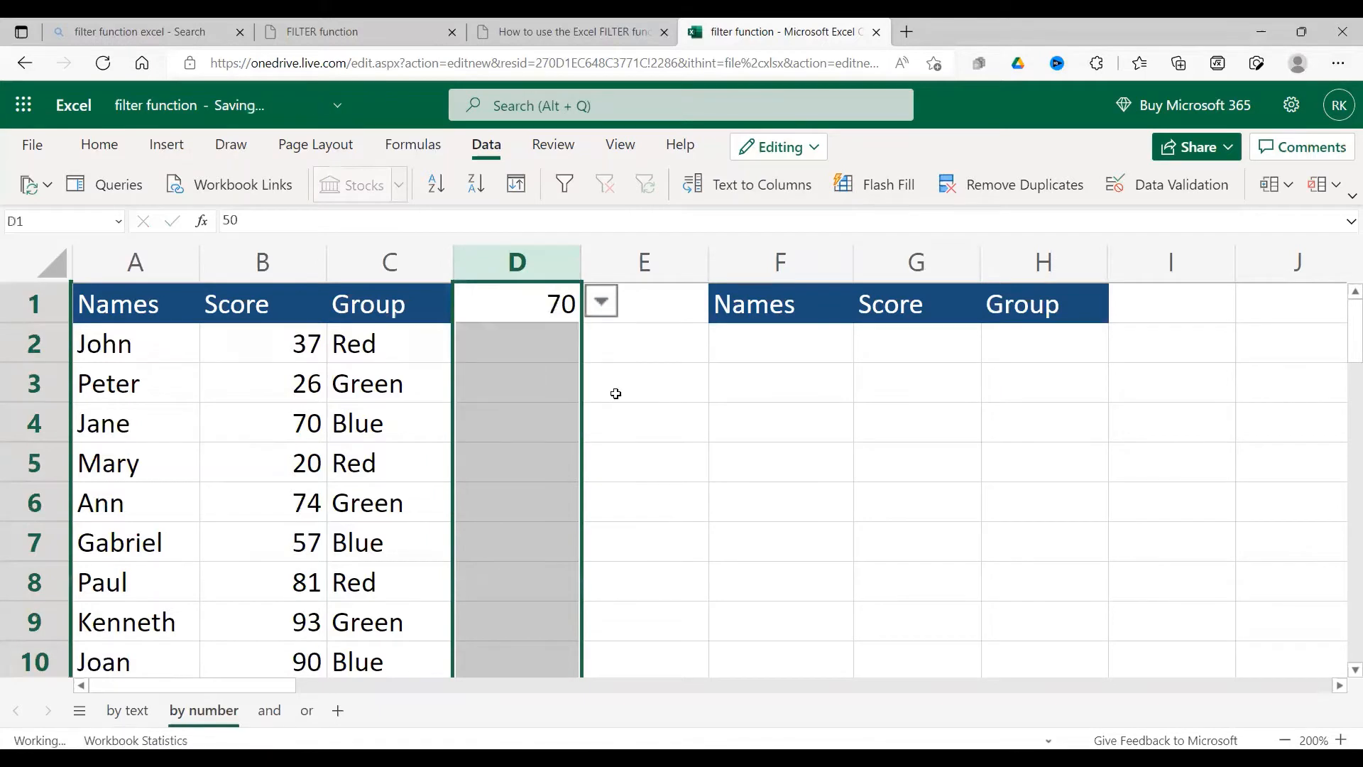
left_click_drag(773, 343, 1095, 478)
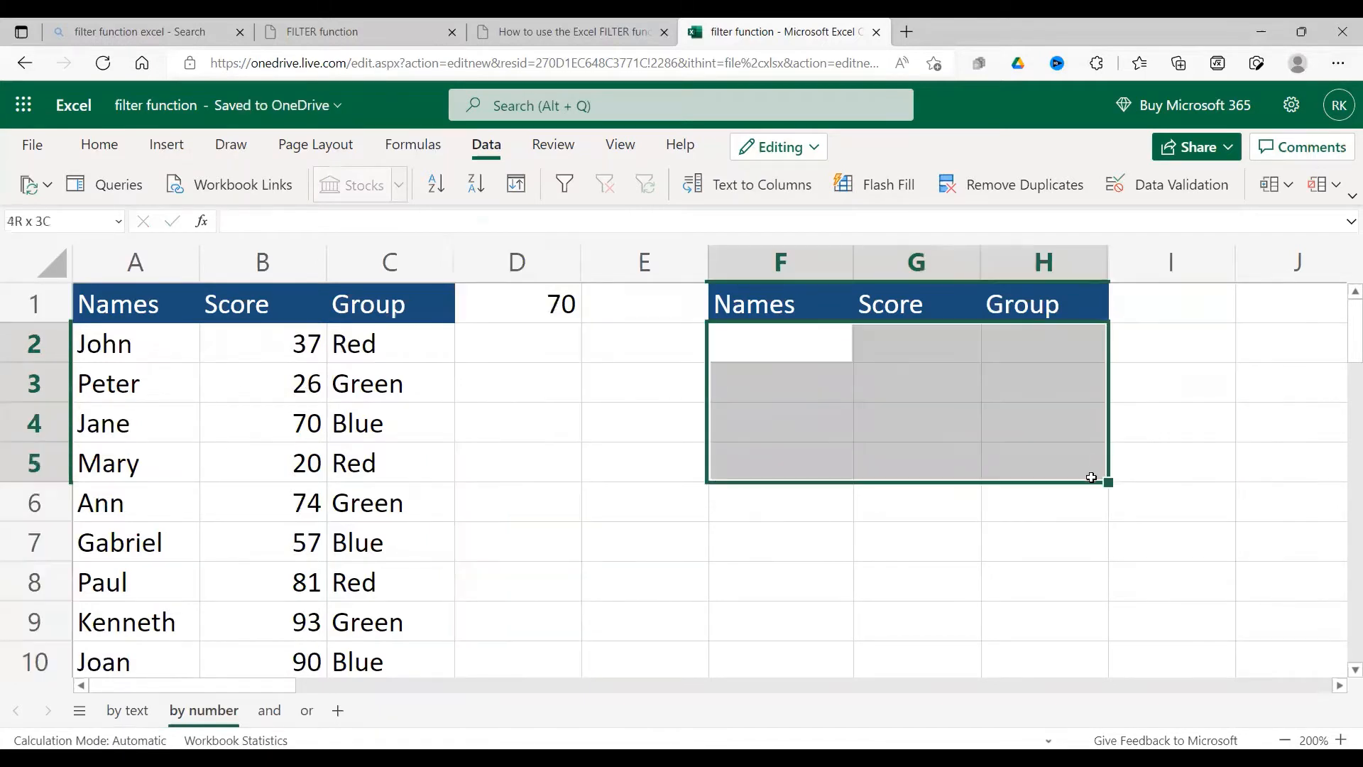
Step: Set the score criterion in D1 to 90 and highlight the output range F2:H7
left_click(577, 341)
left_click(575, 305)
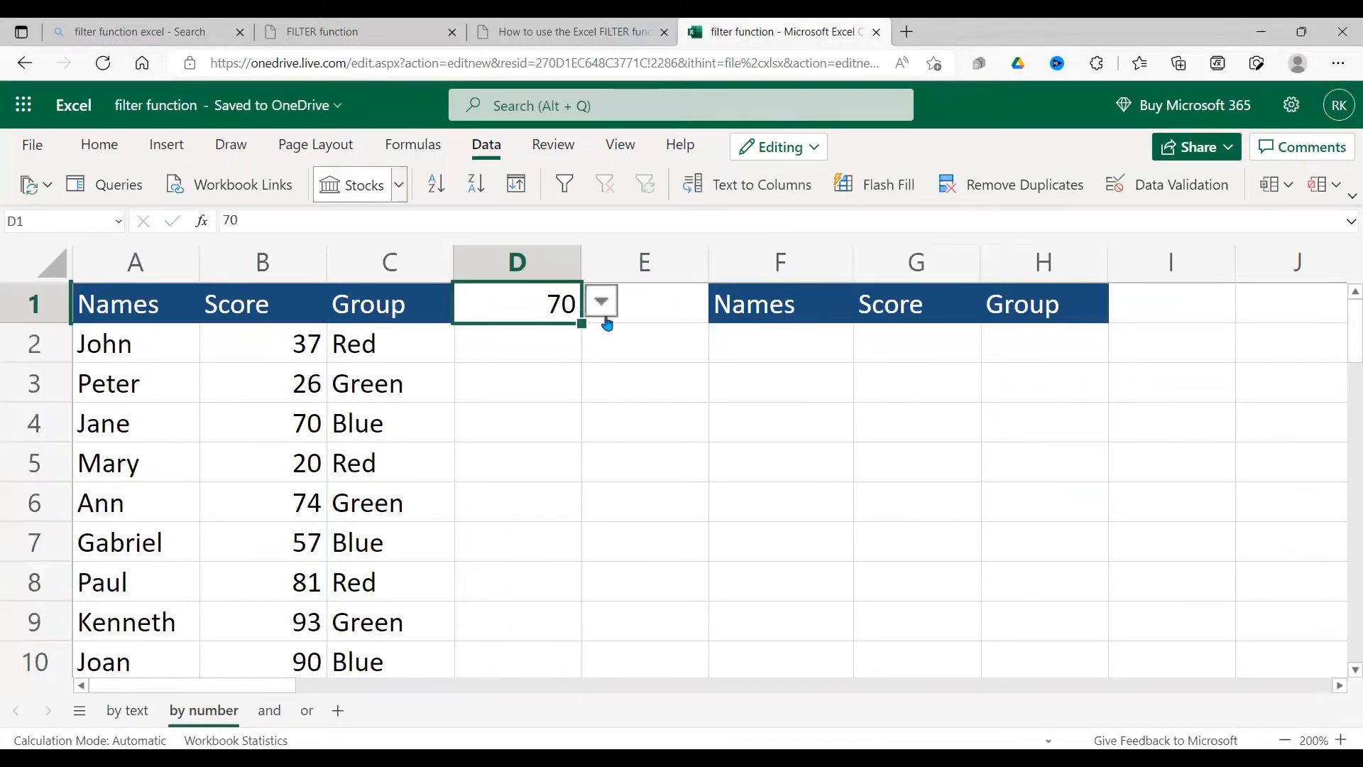
left_click(602, 311)
left_click(539, 448)
left_click_drag(760, 337, 1021, 553)
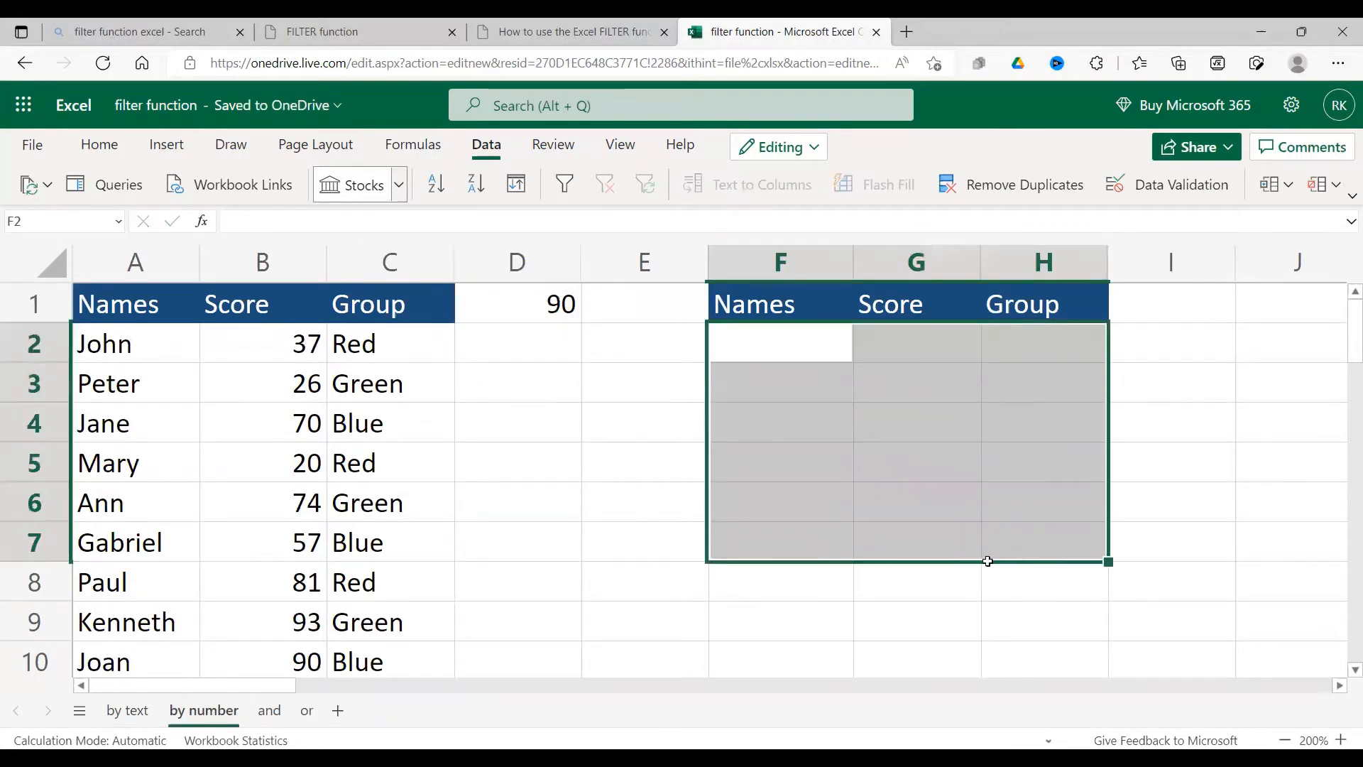
left_click(598, 570)
Step: Start a FILTER formula in F2 with the source records A2:C10 as its array argument
left_click(780, 345)
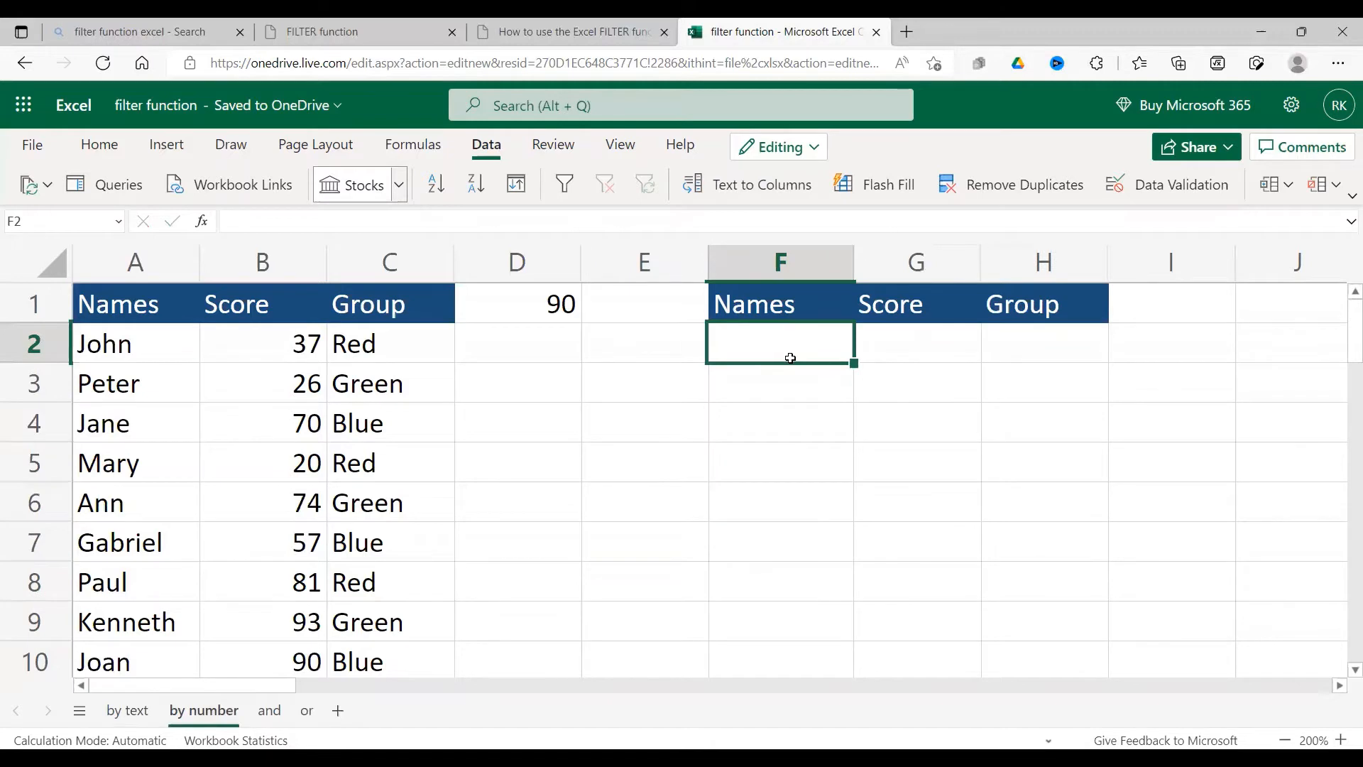
type("=filte")
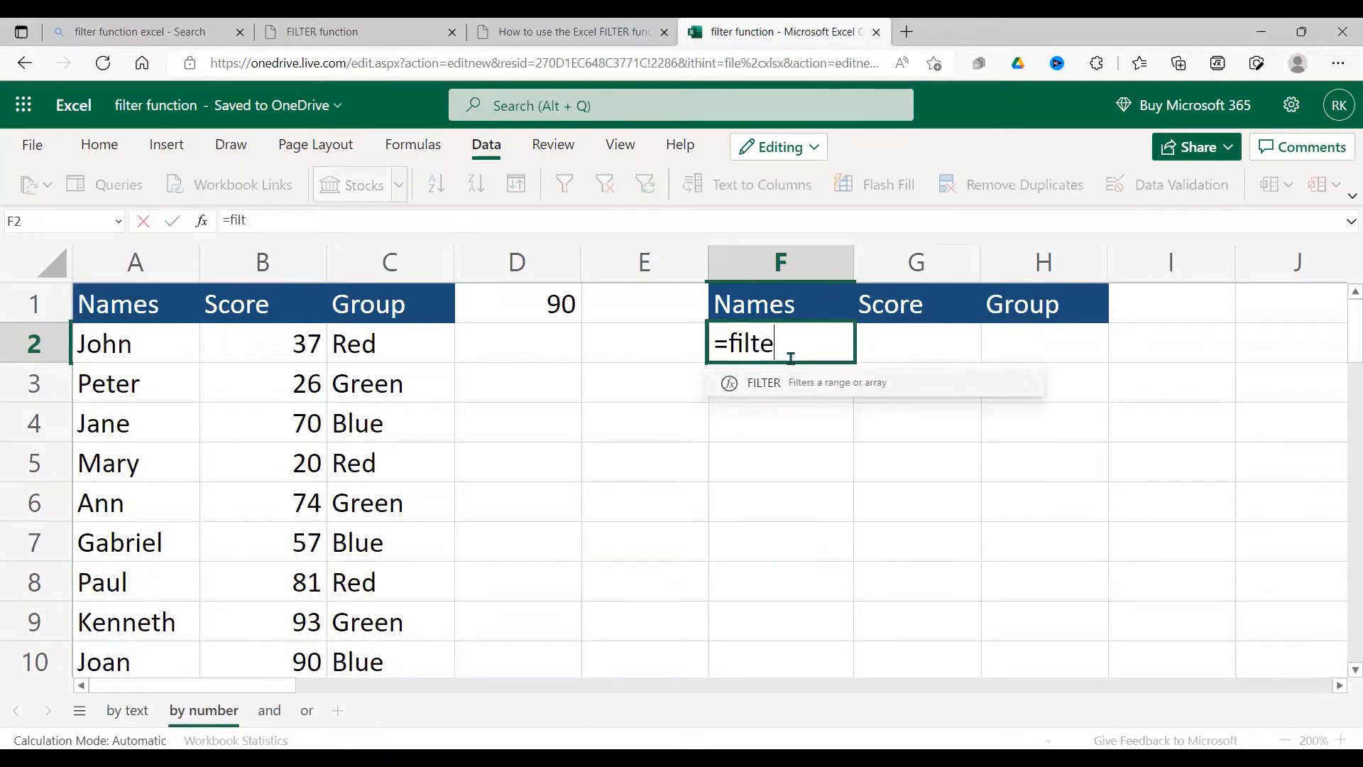
type("r(")
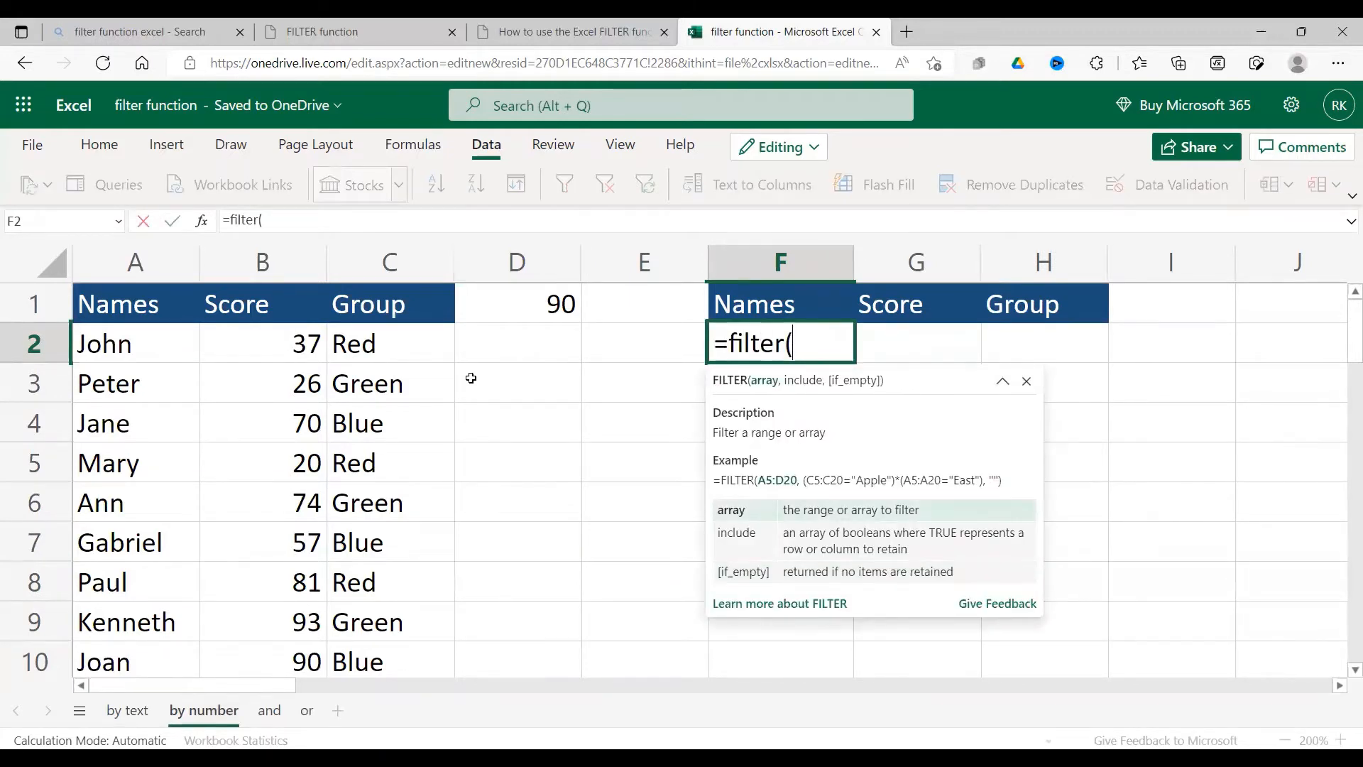
left_click_drag(111, 351, 377, 619)
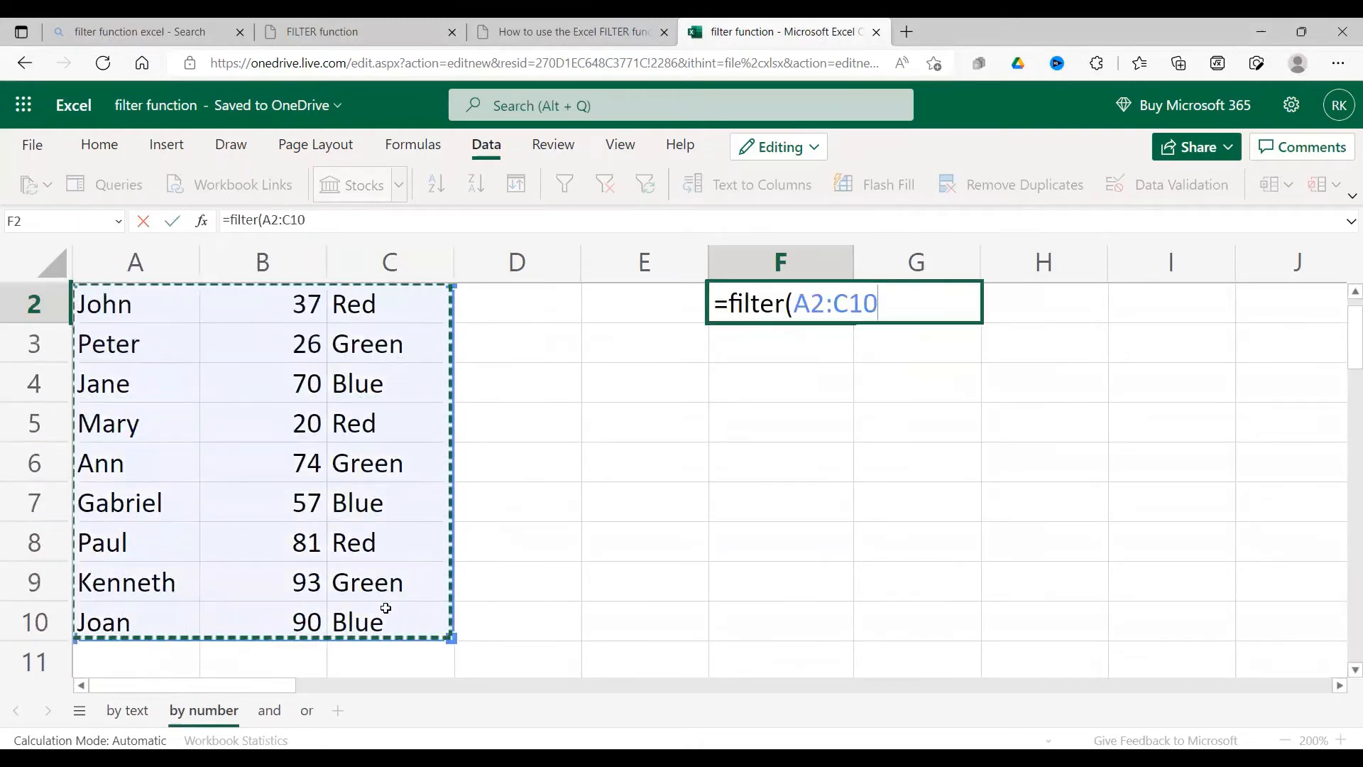
scroll(1344, 284, "up", 1)
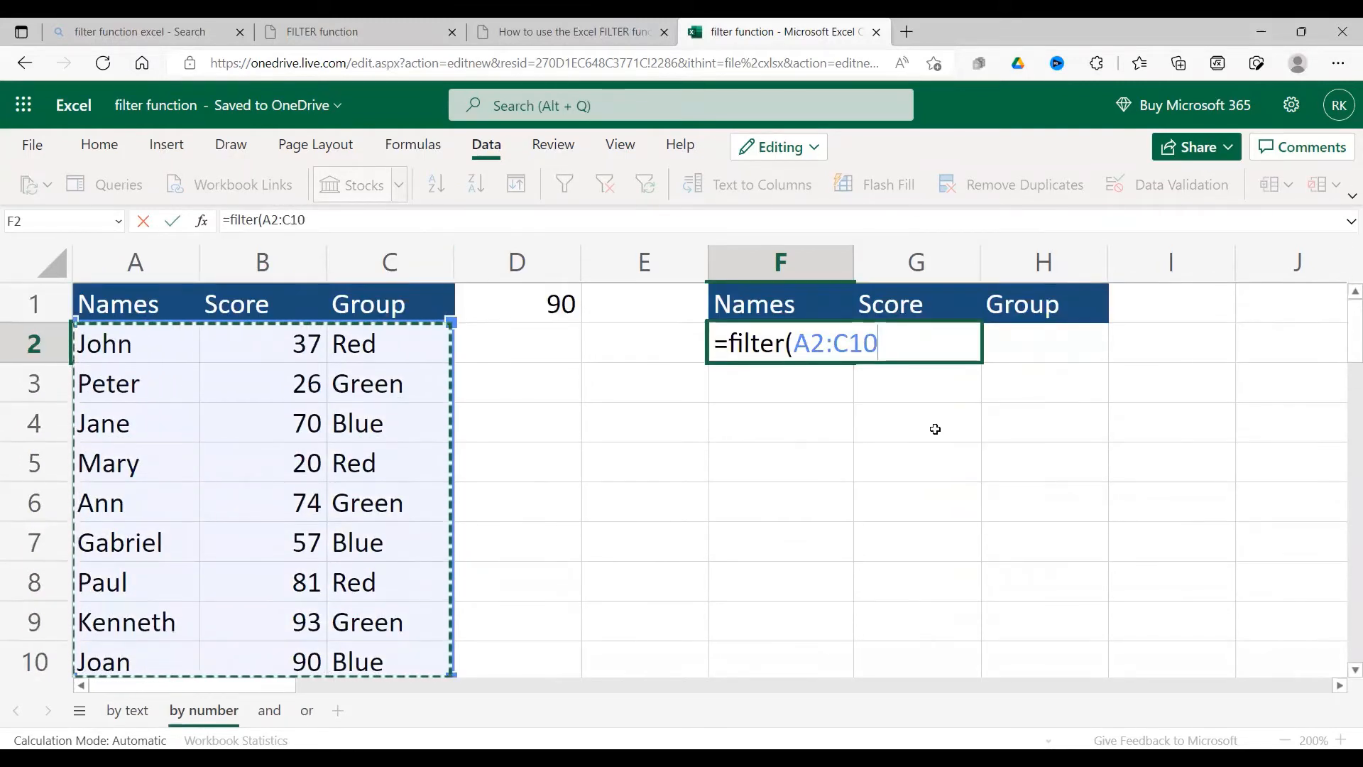
type(",")
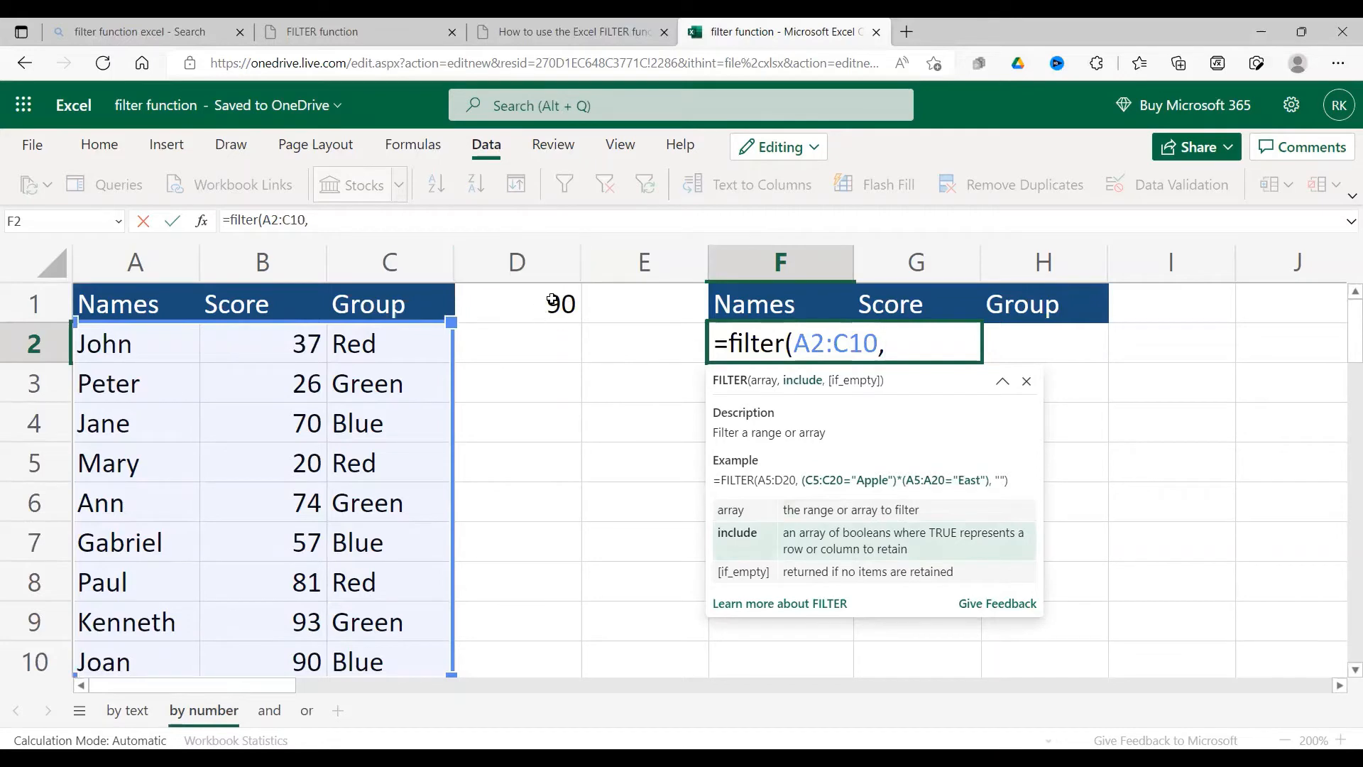
Step: Add the include condition B2:B10>=D1 to the FILTER formula in F2
left_click_drag(291, 340, 285, 664)
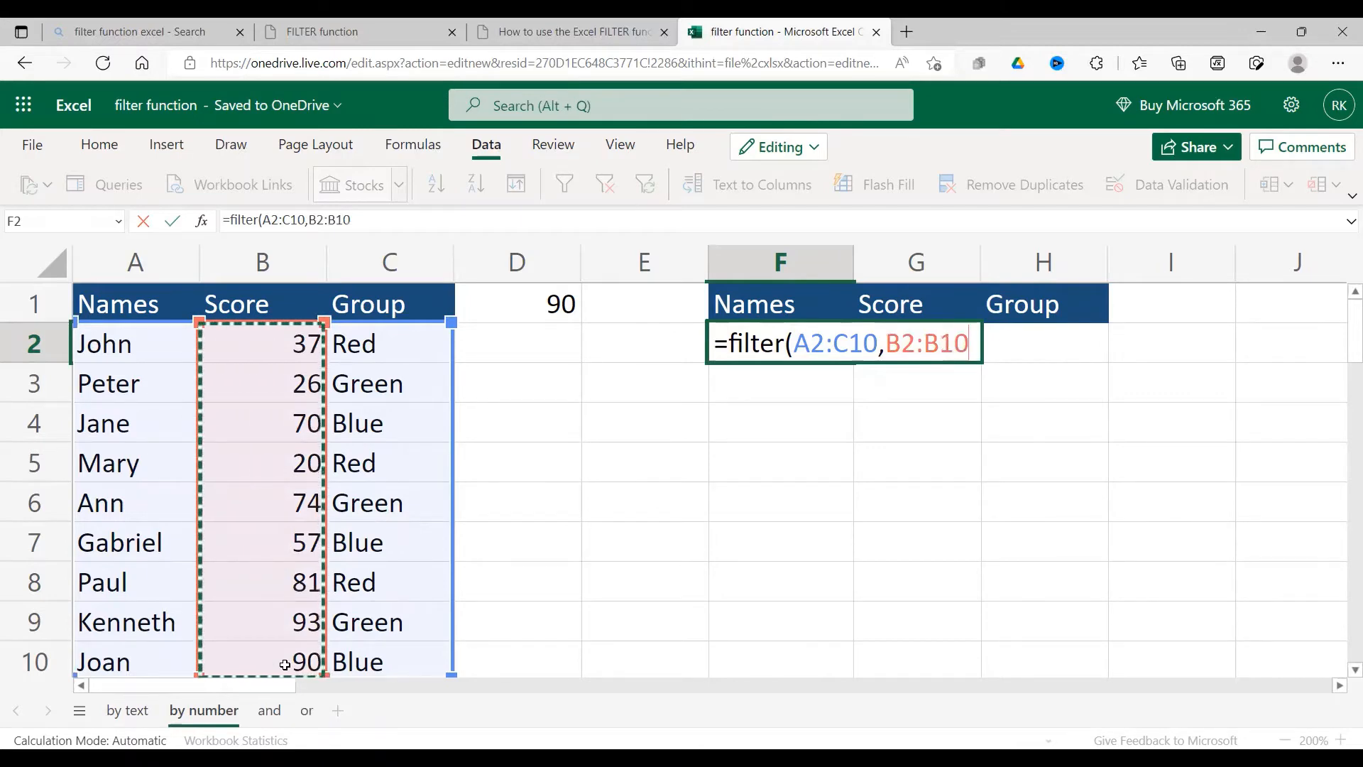
type(">")
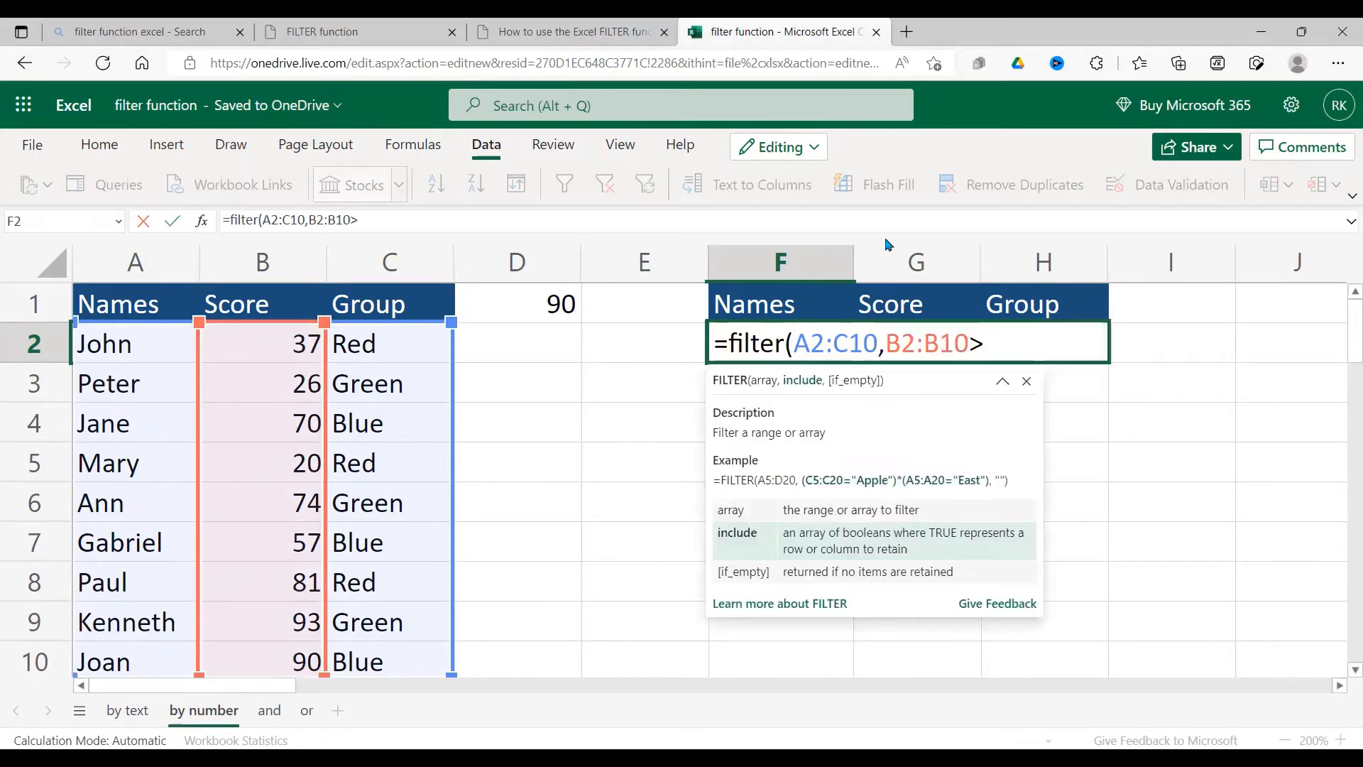
type("=")
left_click(515, 306)
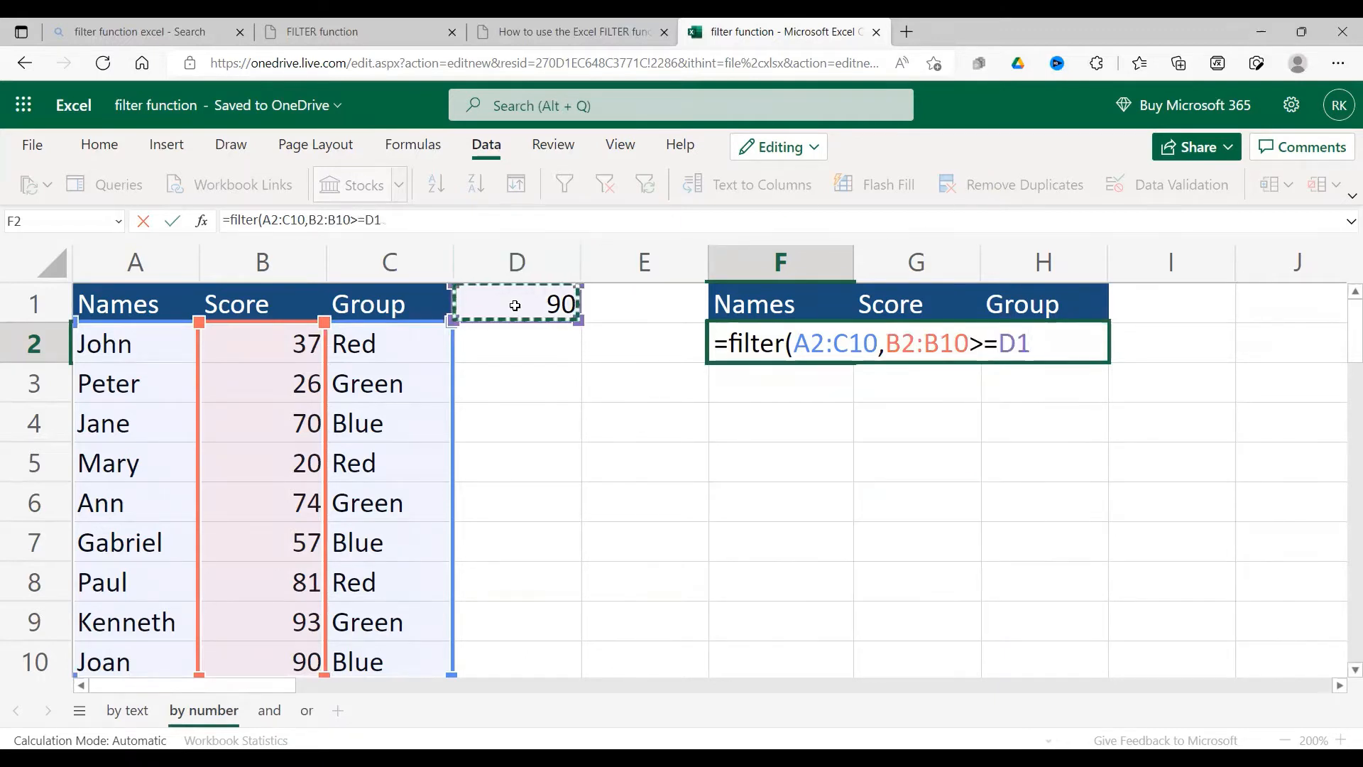
Step: Complete the F2 formula with 'NOT Found' in single quotes as the if_empty argument and enter it
type(",")
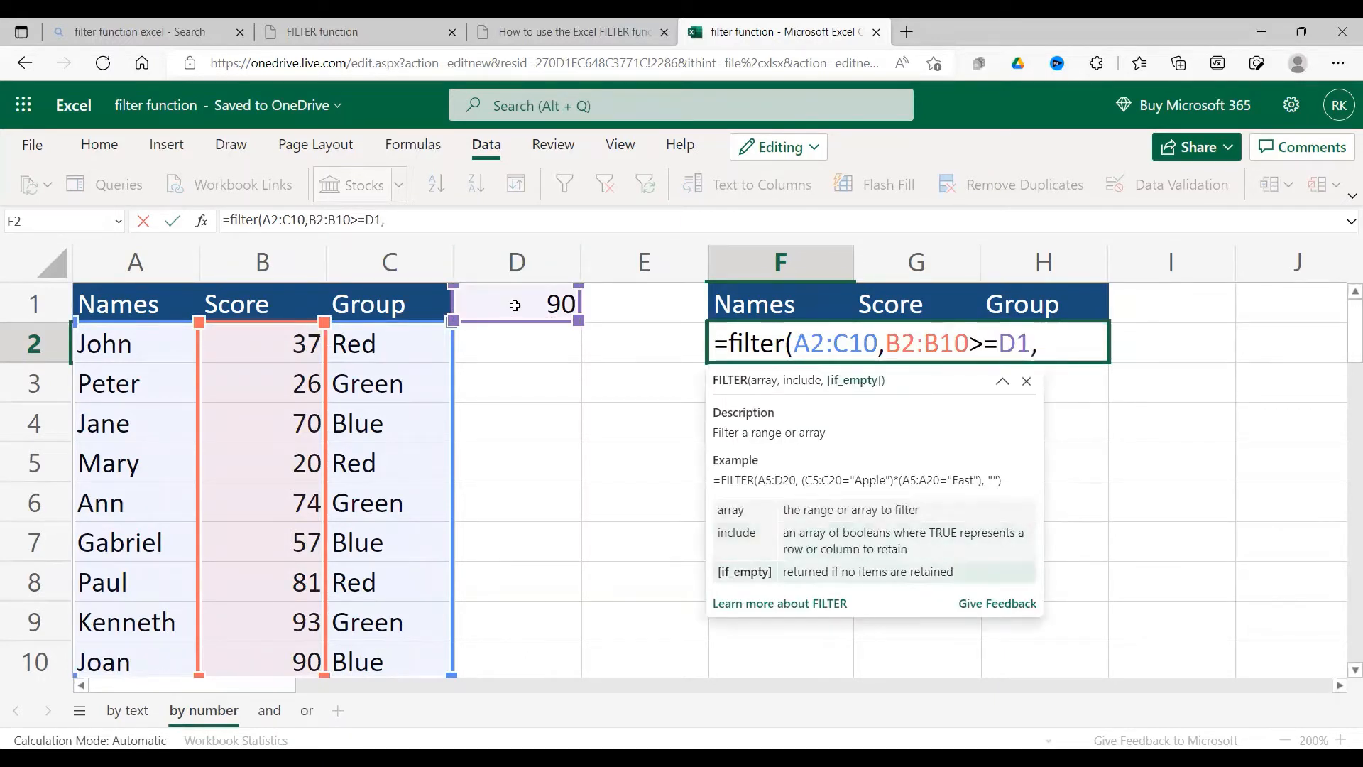
type("'no")
key("BackSpace")
key("BackSpace")
type("NOT Found")
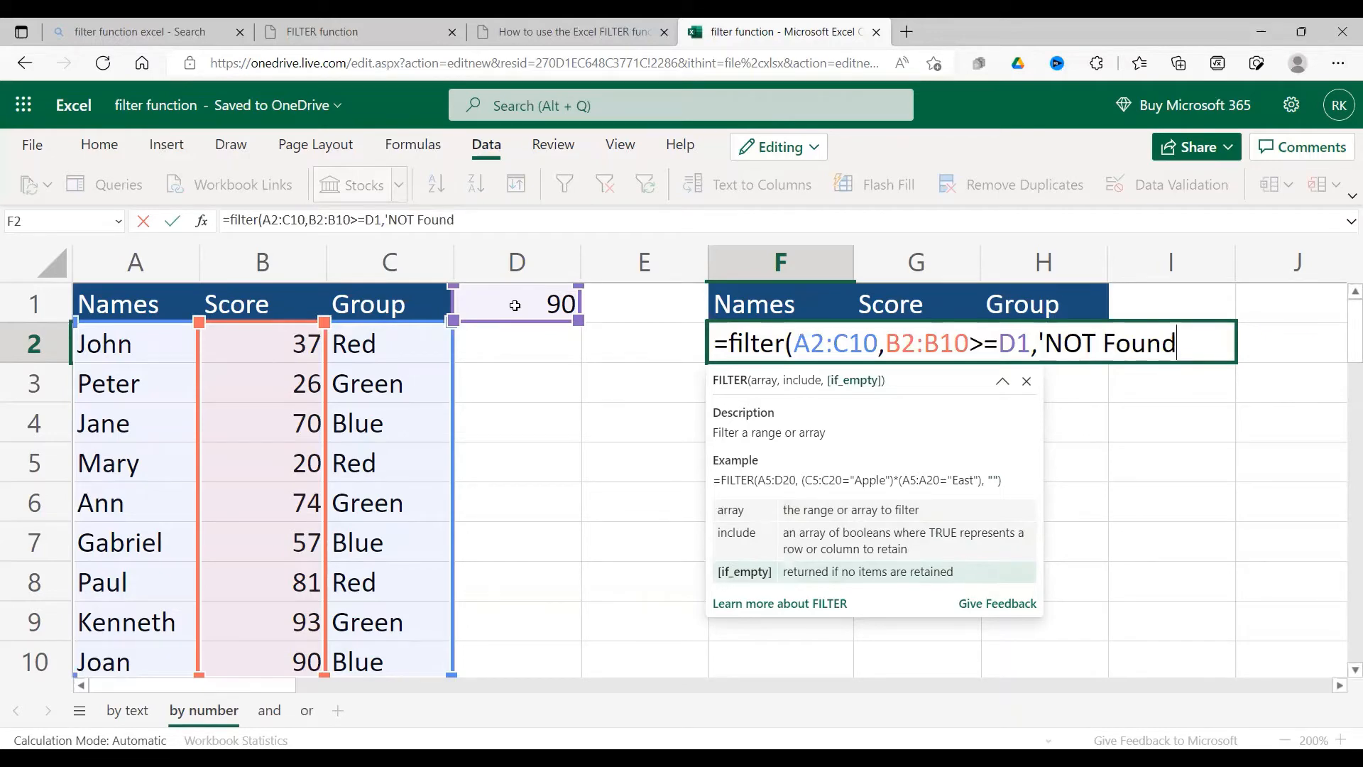
type("')")
key("Return")
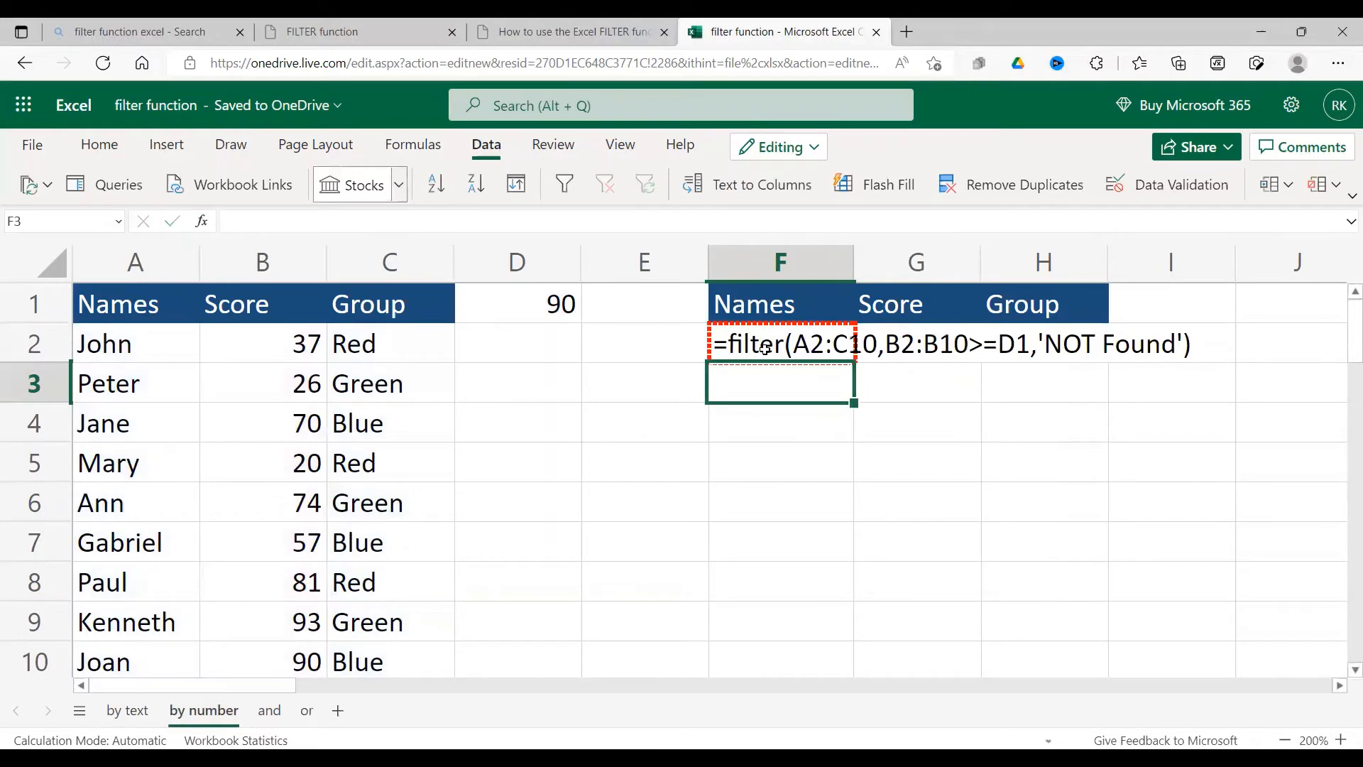
Step: Replace the single quotes around NOT Found in the F2 formula with double quotes and re-enter it
left_click(765, 348)
left_click(388, 217)
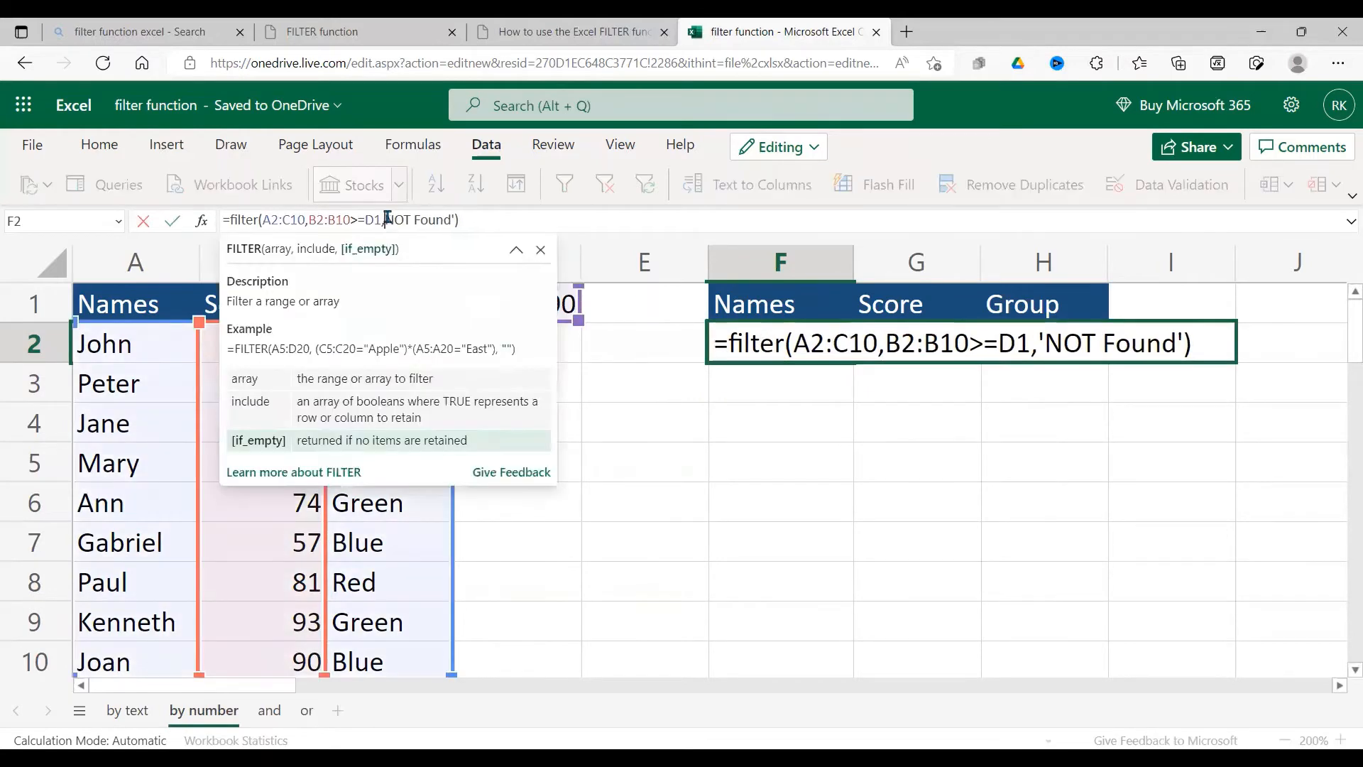
key("BackSpace")
type("\"")
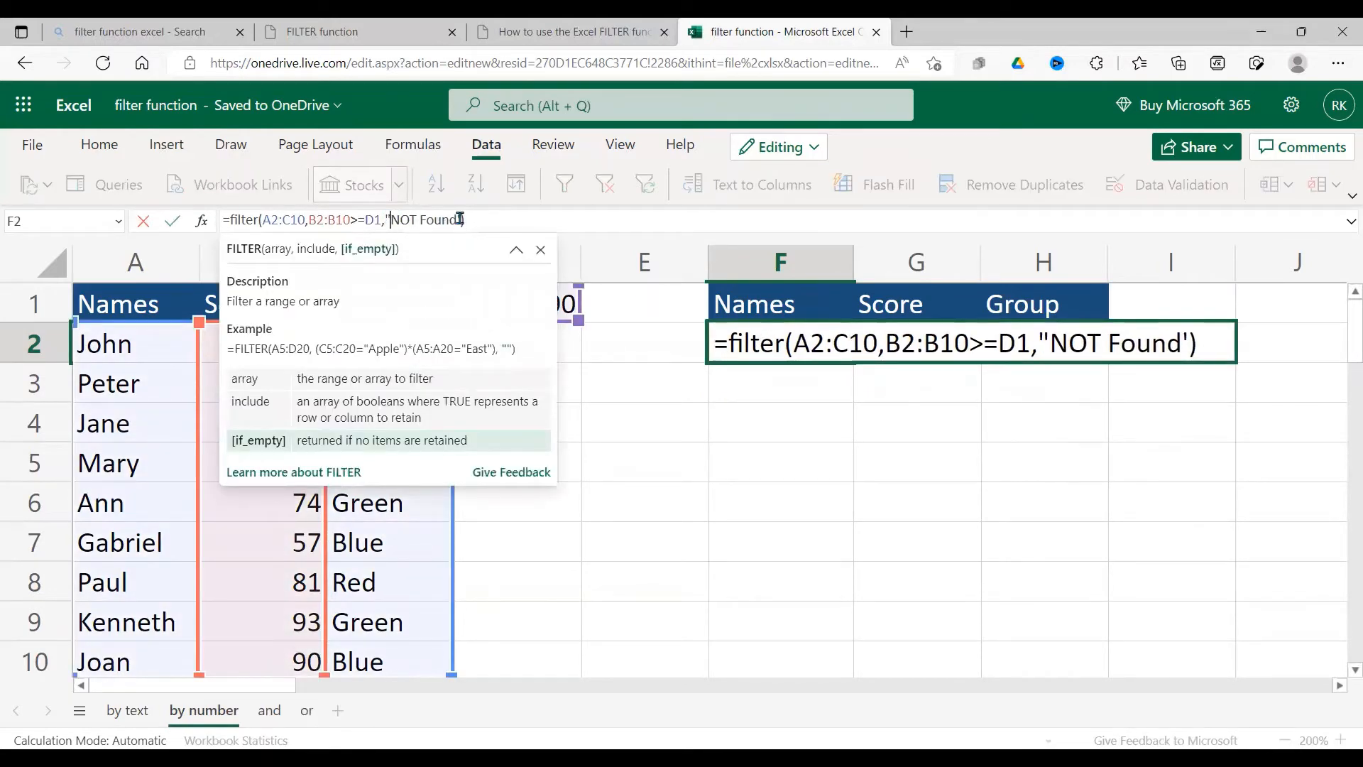
type("\"")
key("Return")
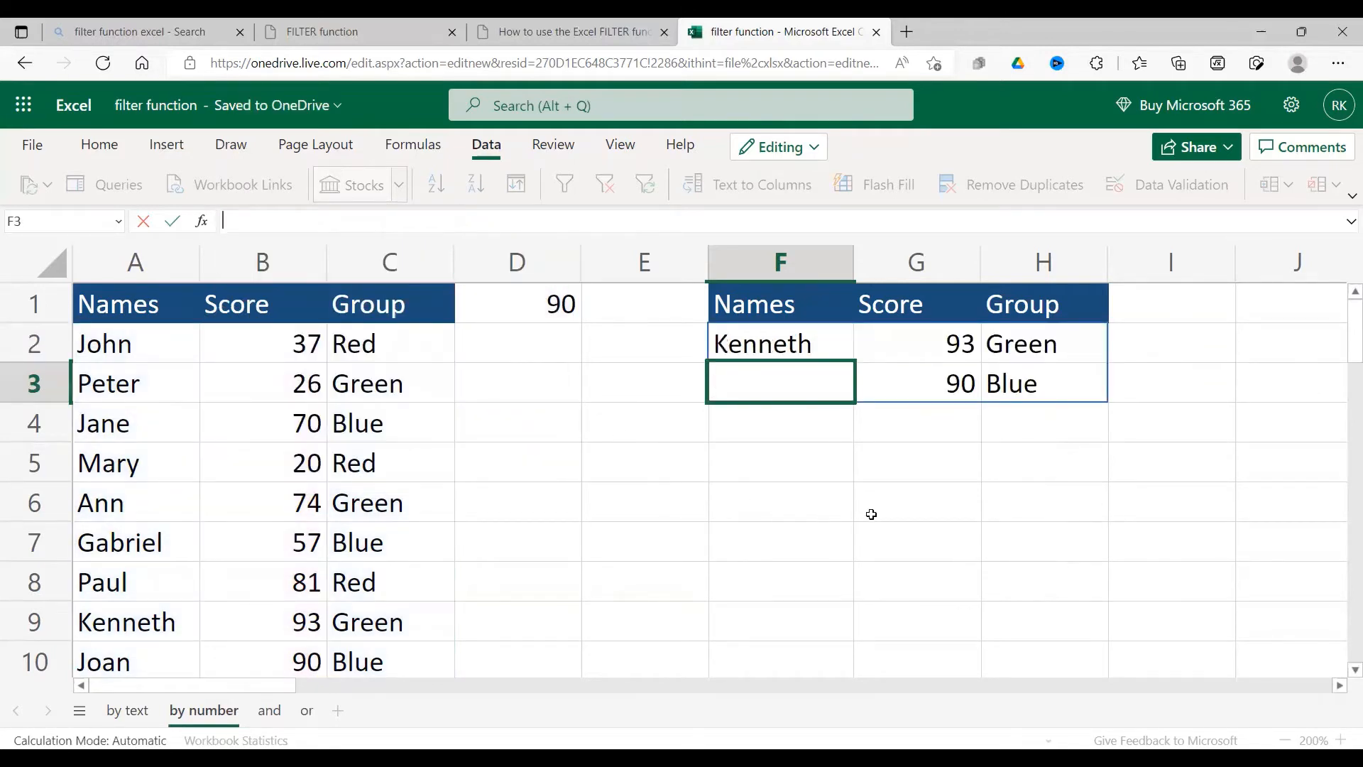
left_click(916, 509)
left_click(1073, 491)
left_click(921, 583)
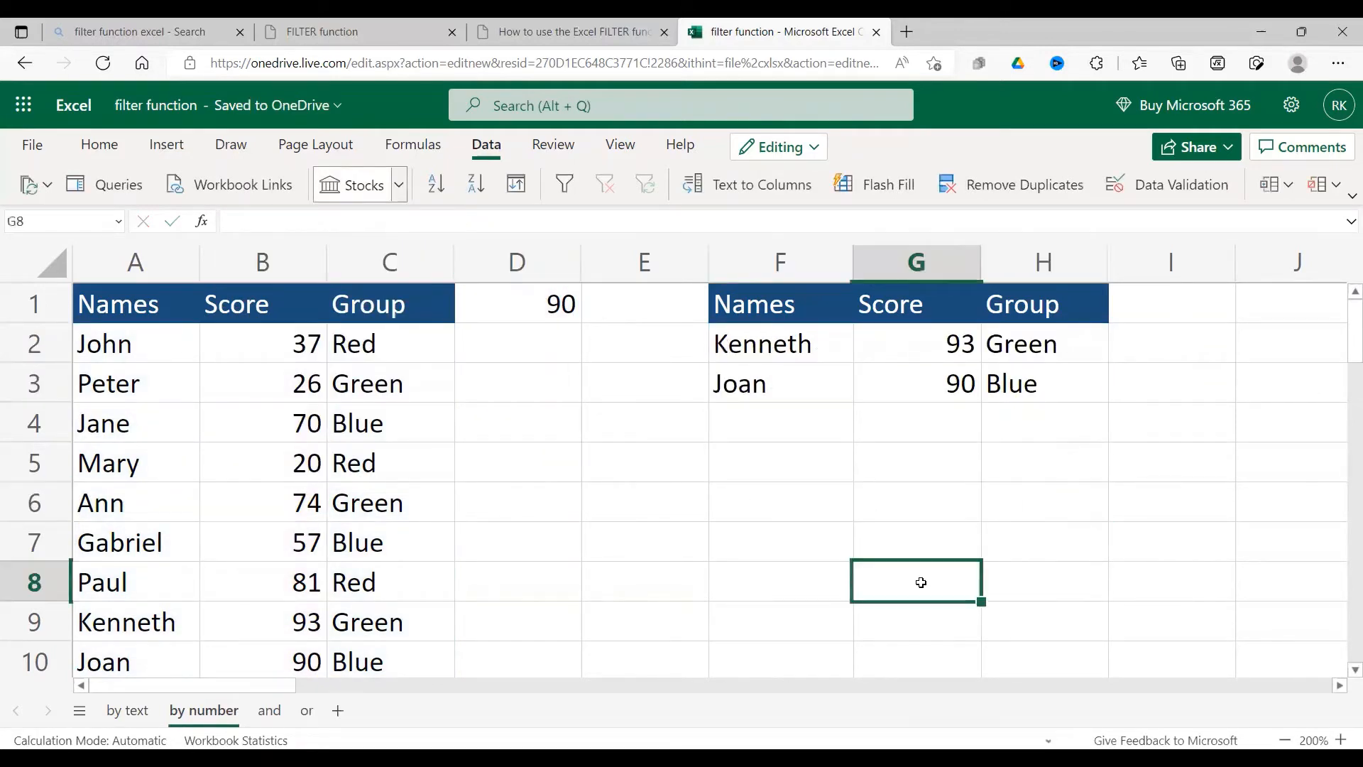
Step: Check the extracted records in F2:H3 against the criterion in D1 and the names and scores in source rows 9 and 10
left_click(559, 303)
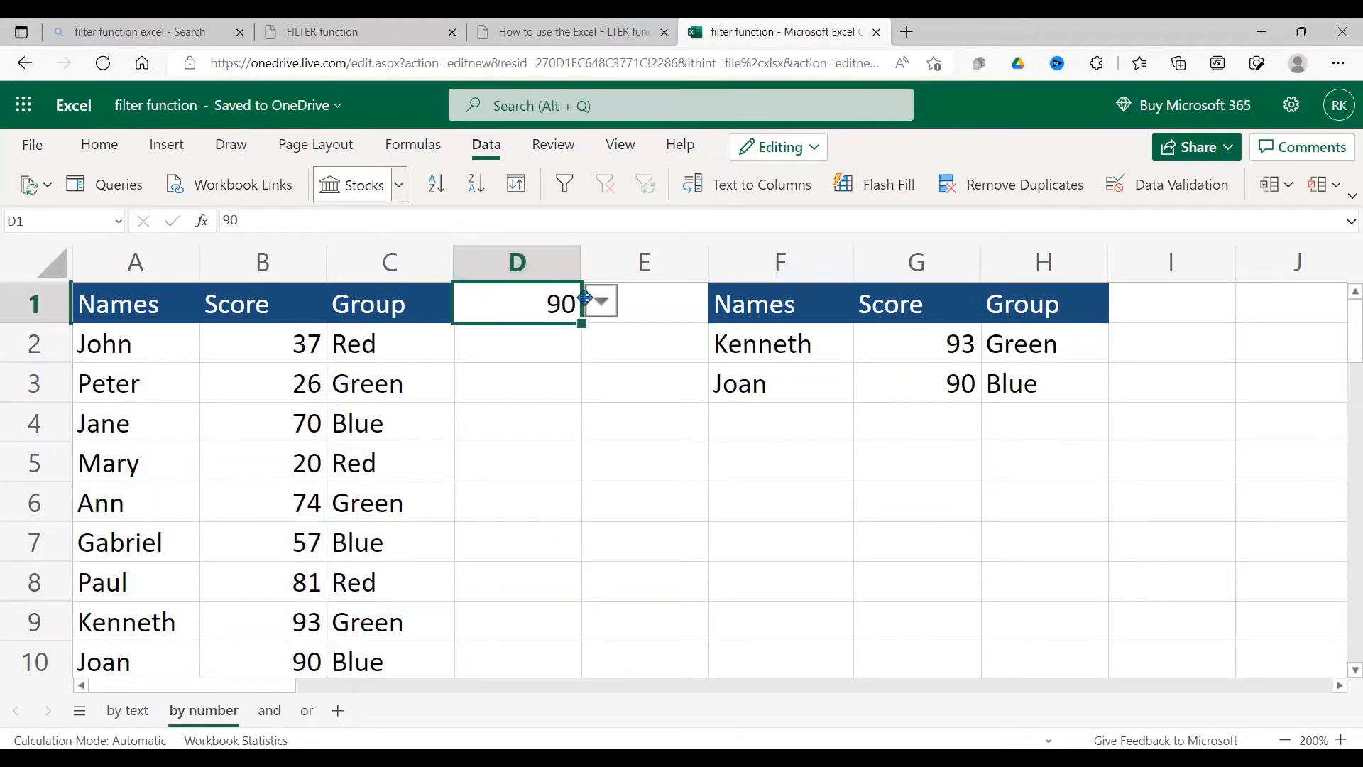
left_click_drag(788, 343, 1046, 394)
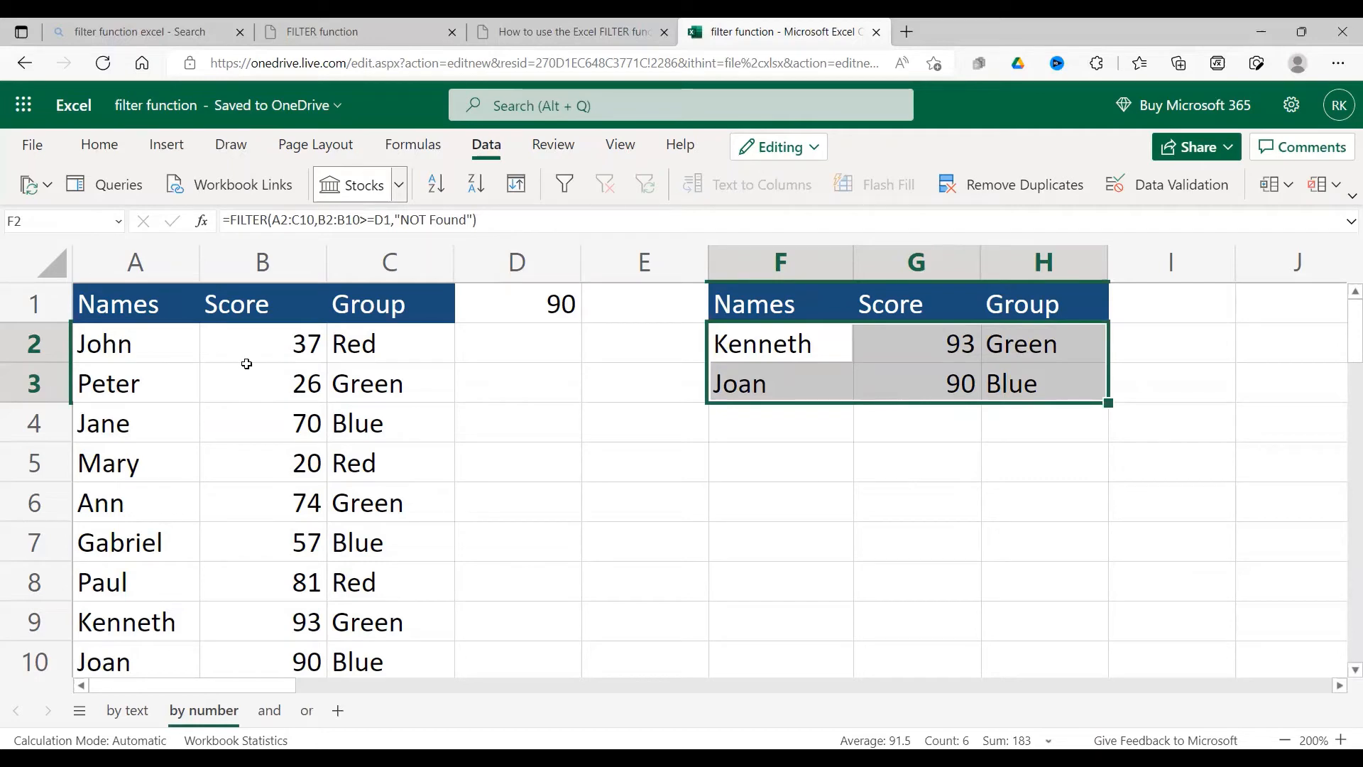
left_click_drag(320, 345, 341, 581)
left_click(192, 620)
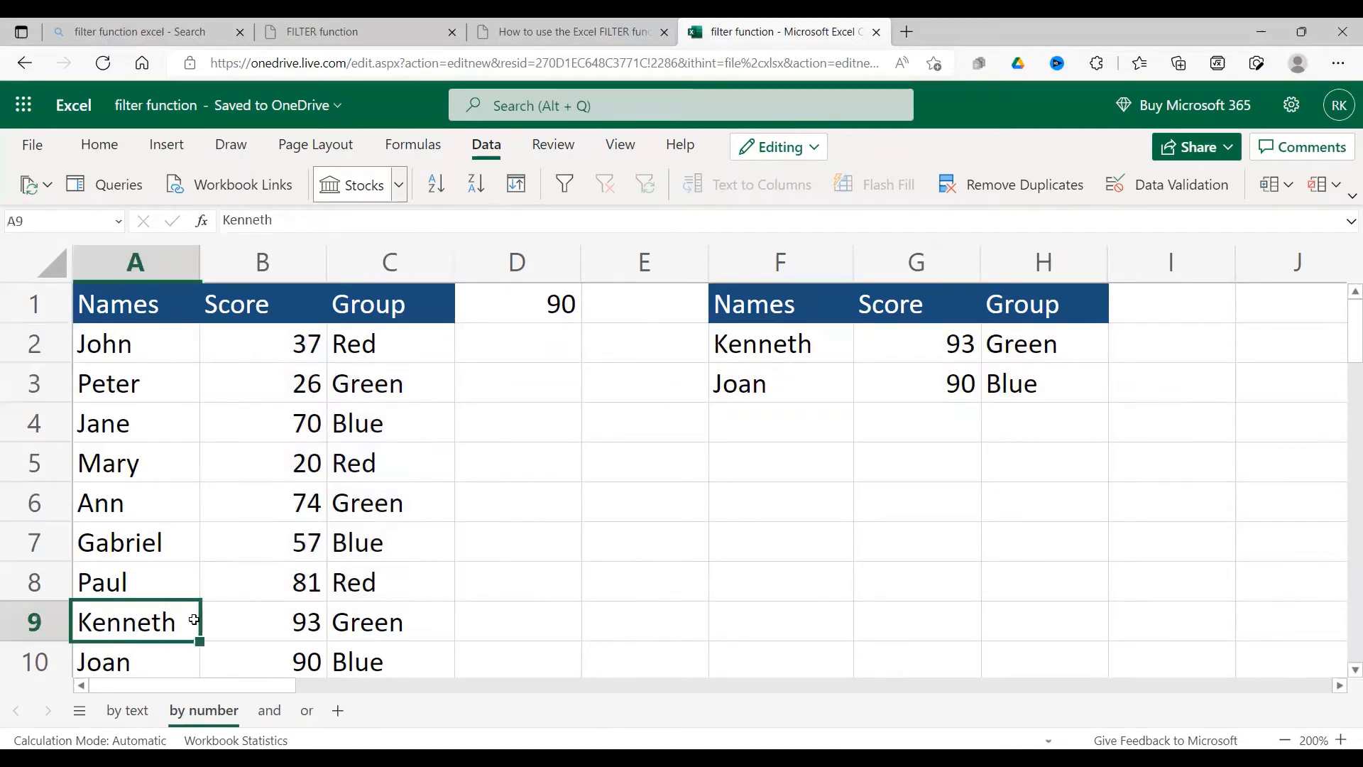
left_click(275, 620)
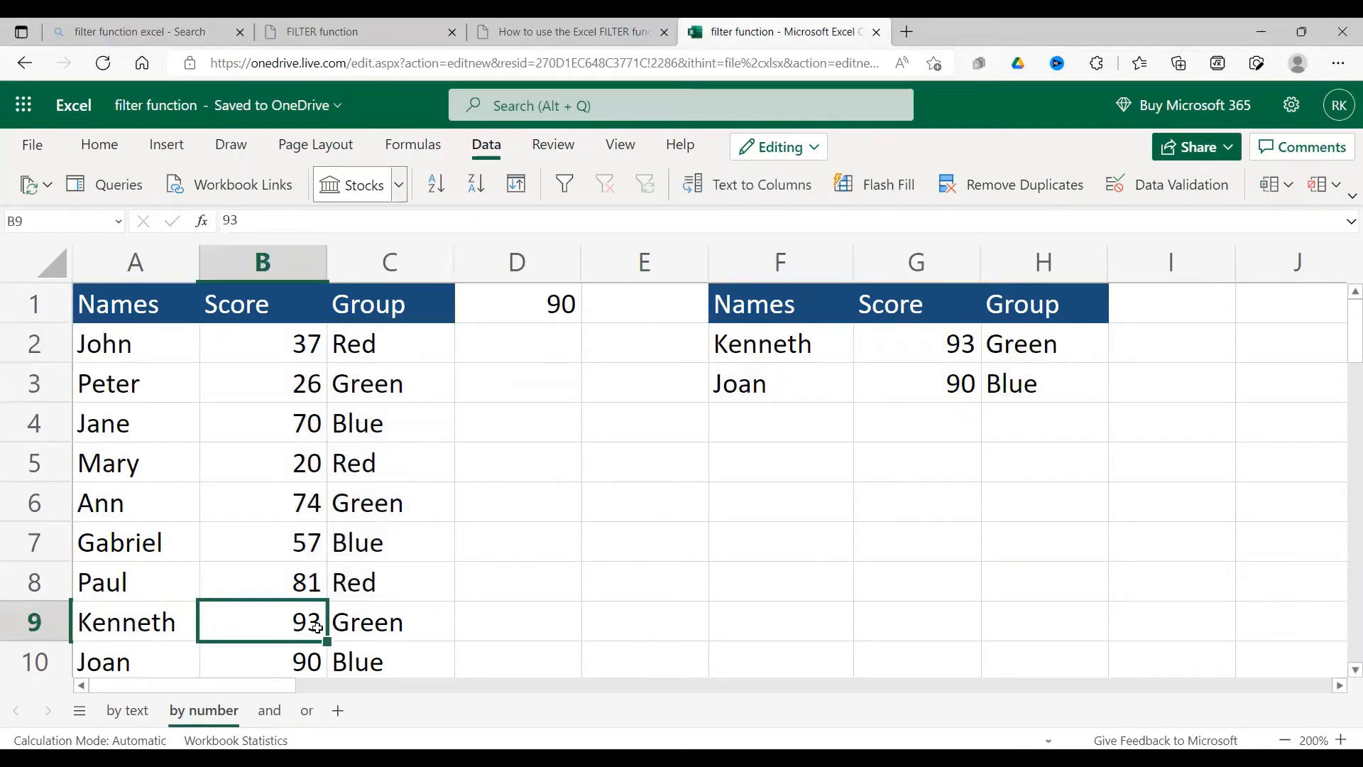
left_click(107, 663)
left_click(309, 654)
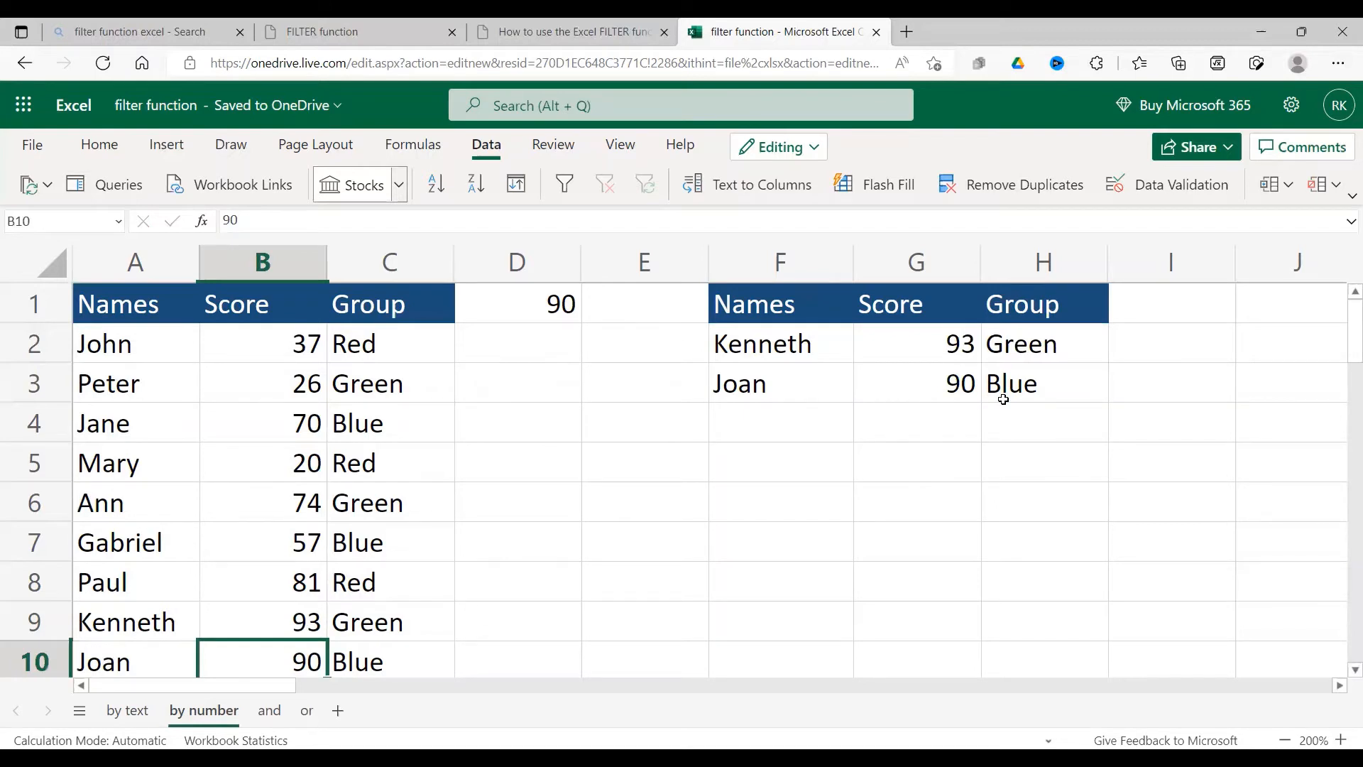
Step: Set the score criterion in D1 to 50 and compare the extracted scores in G2:G7 with the source scores in B2:B10
left_click(540, 304)
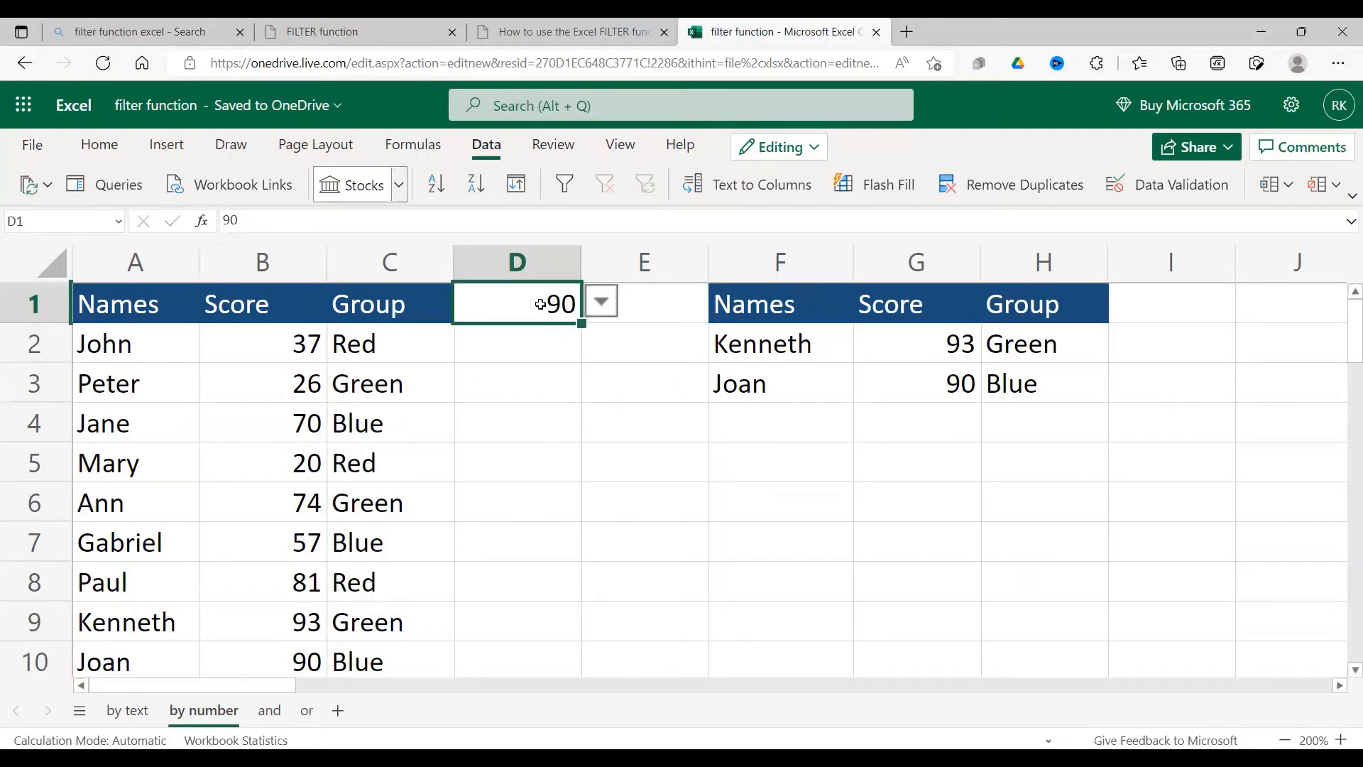
left_click(602, 307)
left_click(497, 351)
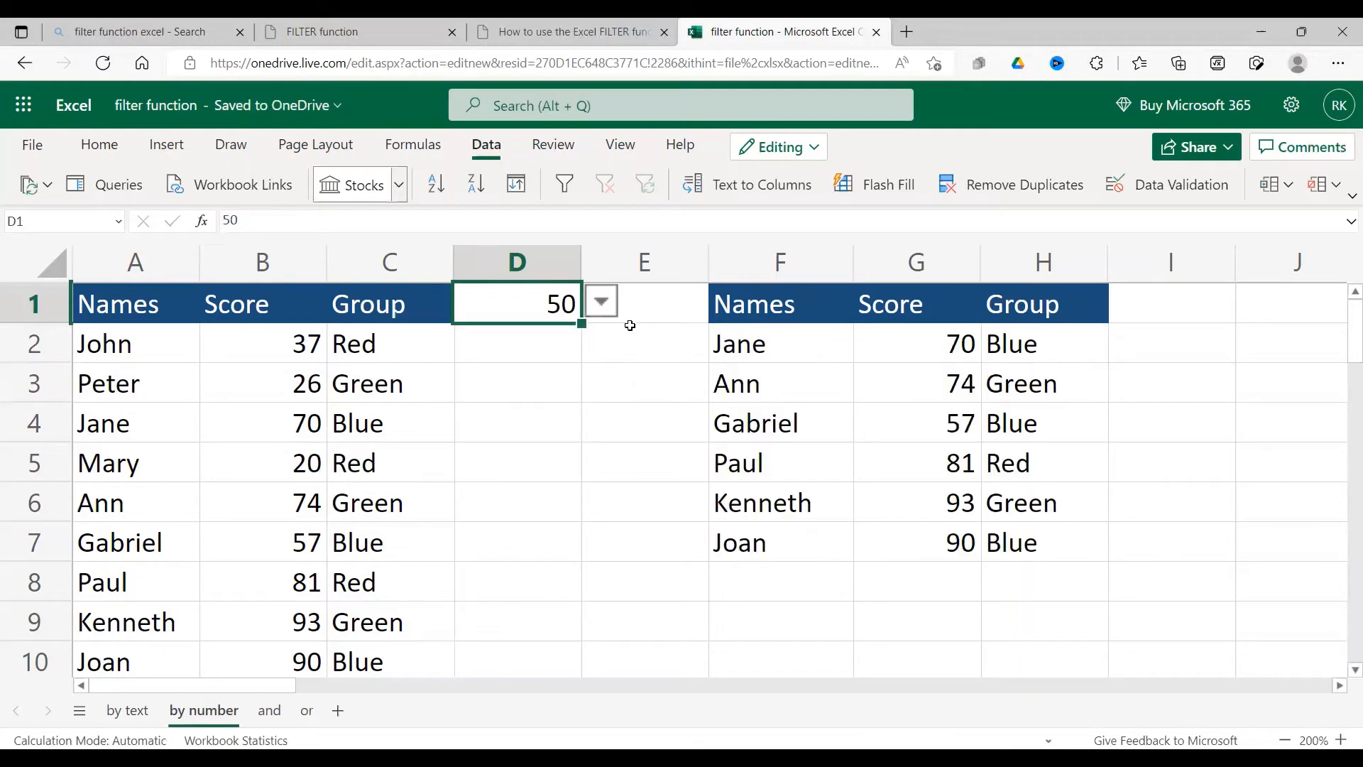
left_click_drag(959, 348, 960, 540)
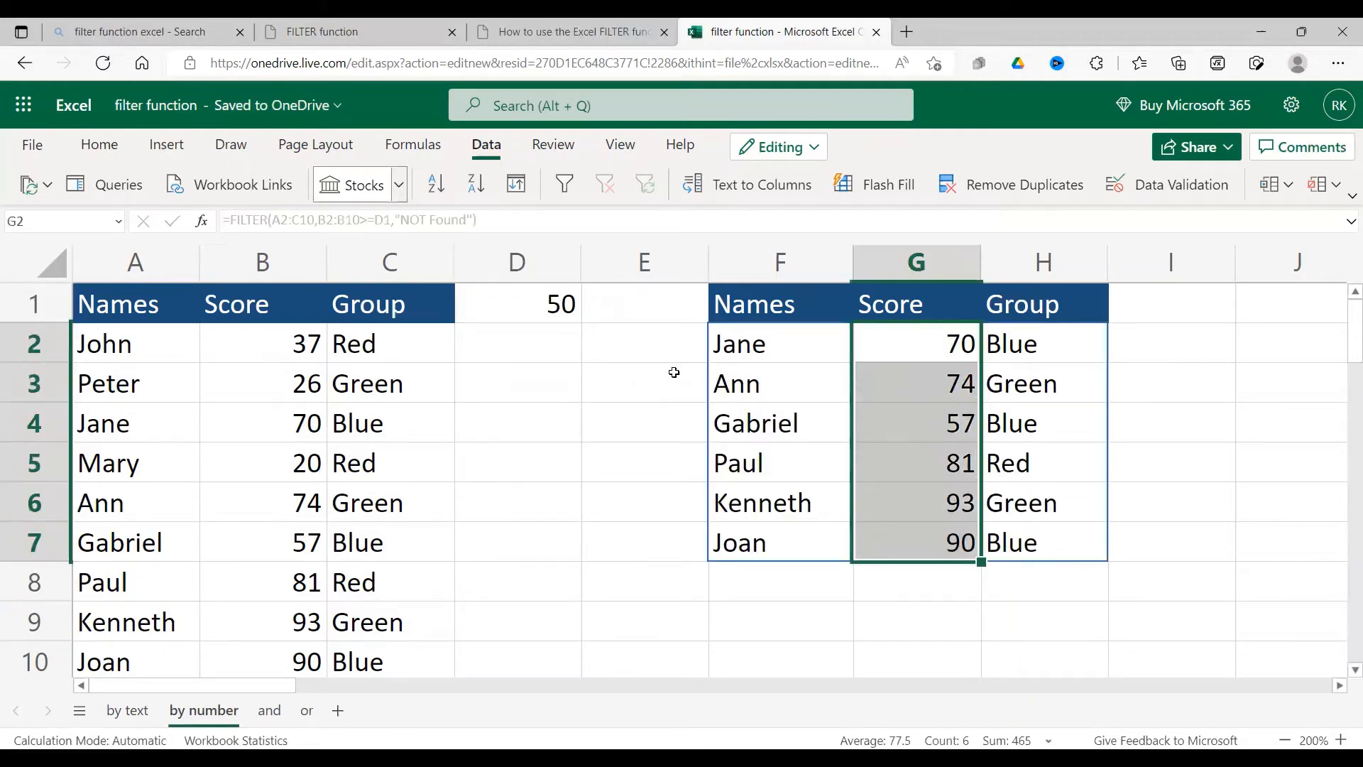
left_click_drag(304, 341, 268, 654)
Step: Set the score criterion in D1 to 70 and review the extracted names and scores in F2:G6
left_click(525, 310)
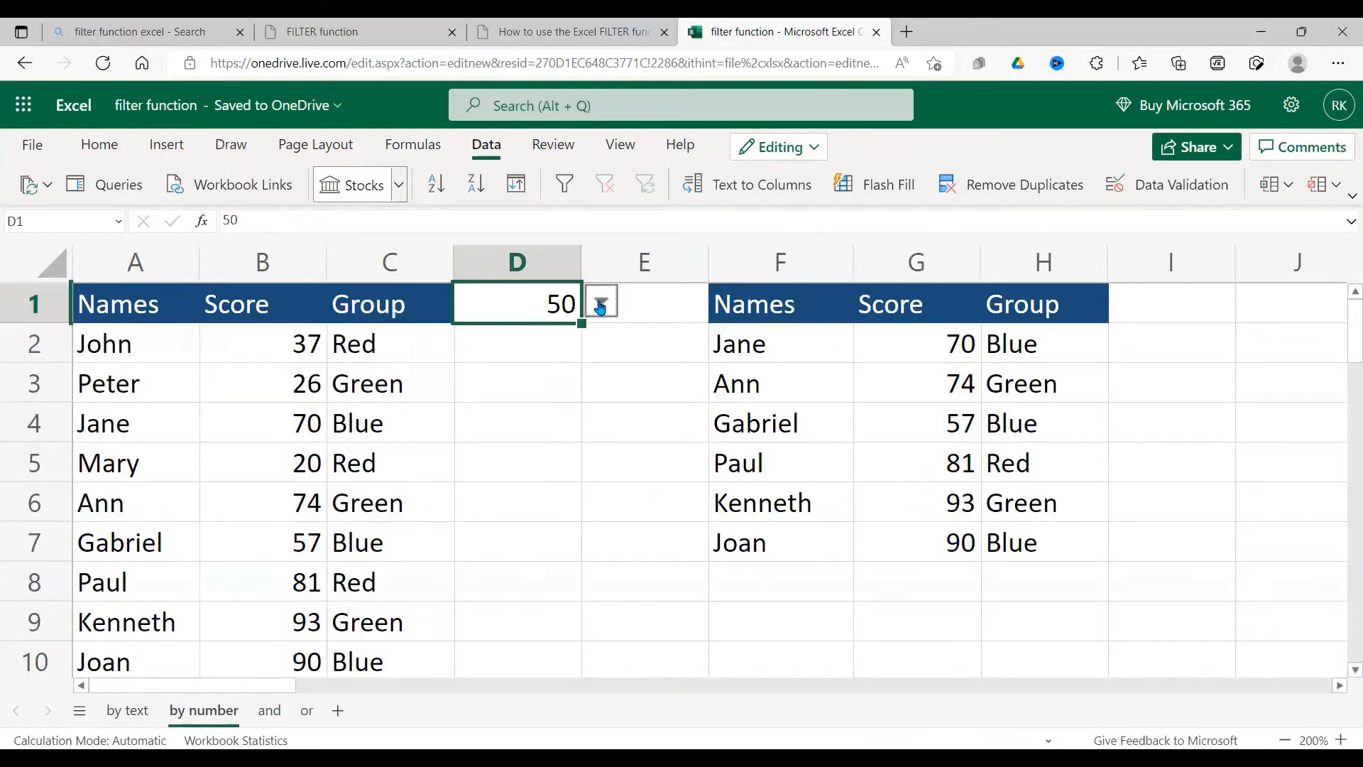
left_click(601, 301)
left_click(506, 399)
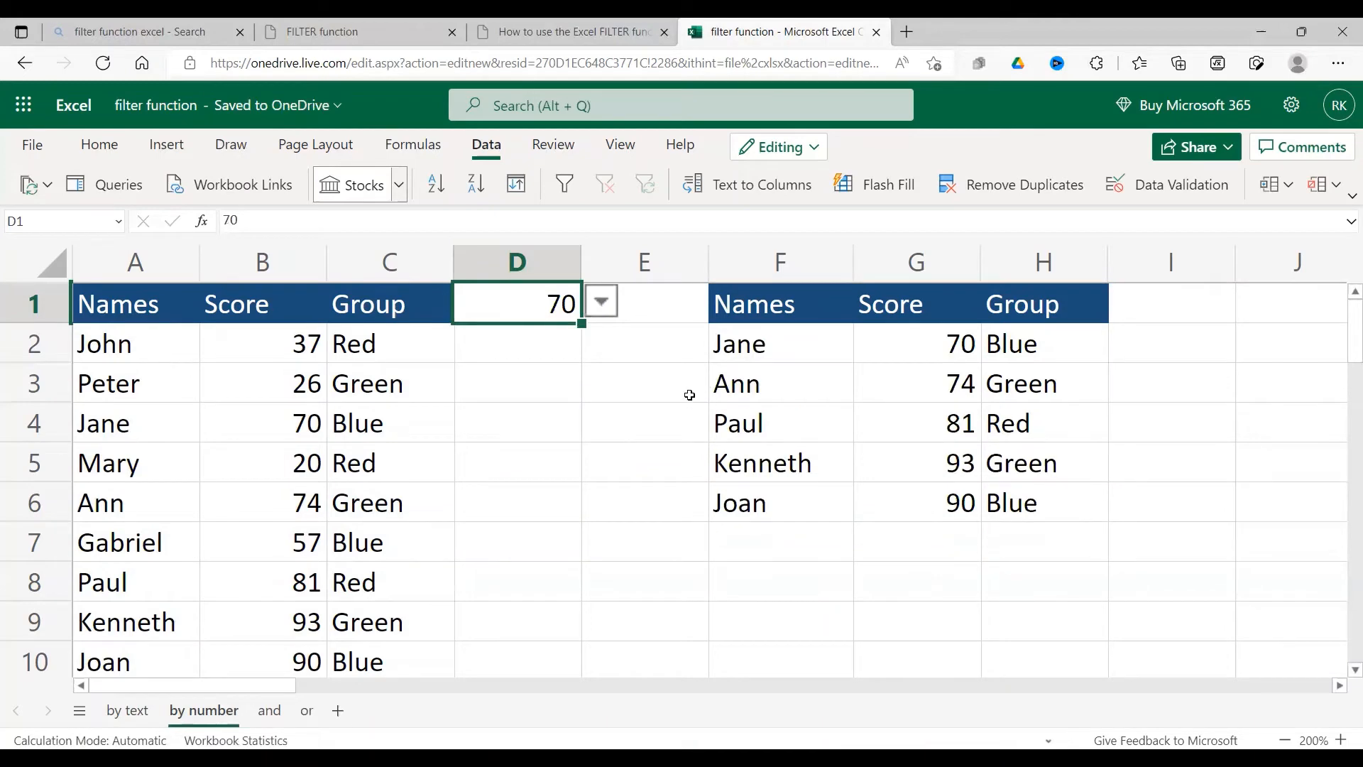
left_click_drag(755, 331, 959, 502)
left_click(661, 405)
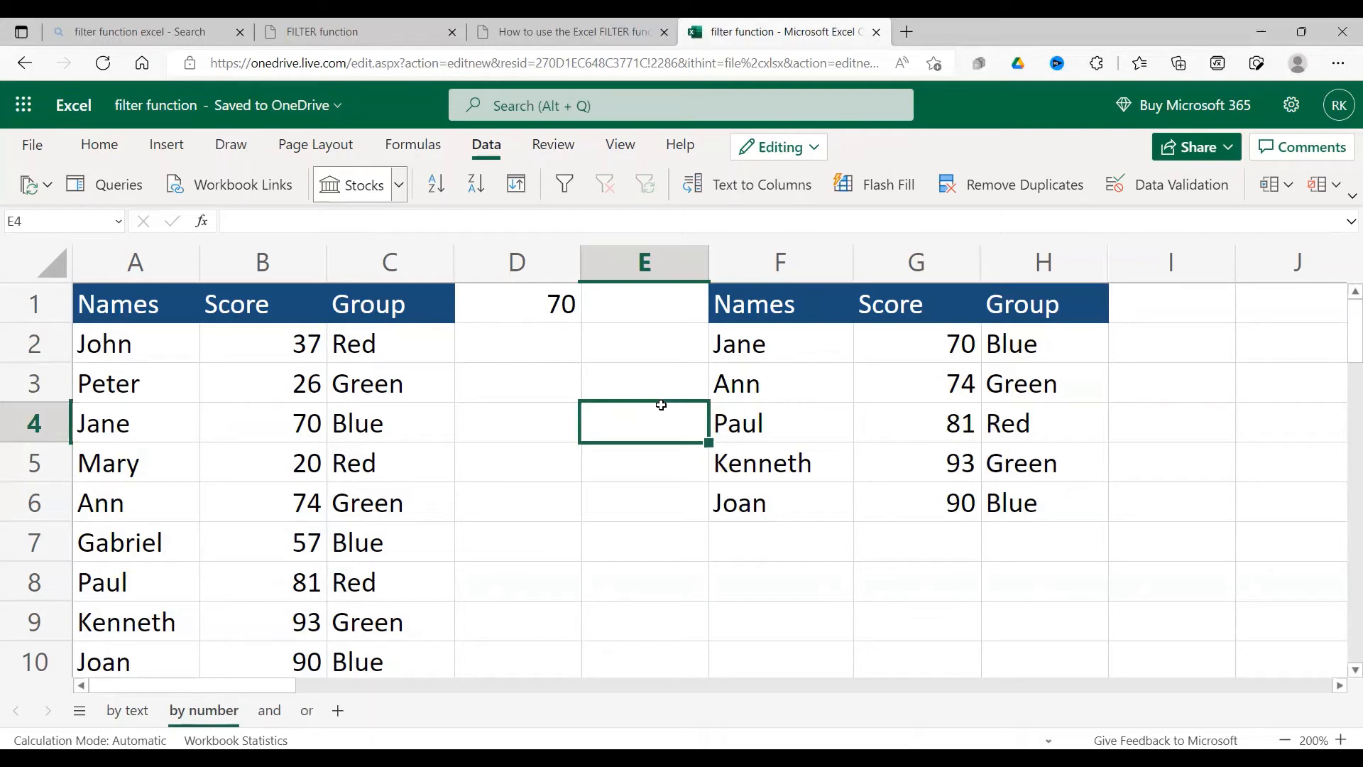
Step: Open the and sheet and select an empty cell below its data
left_click(374, 543)
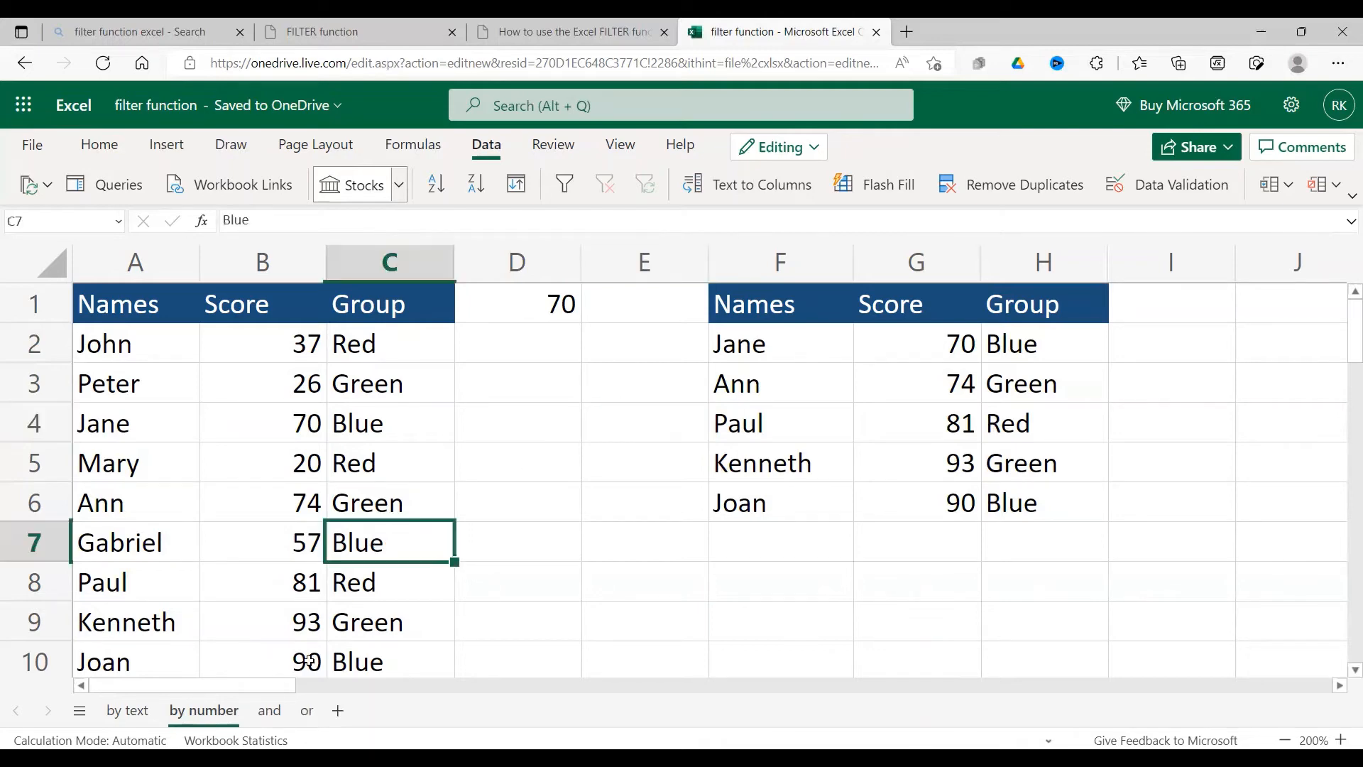
left_click(271, 713)
left_click(386, 606)
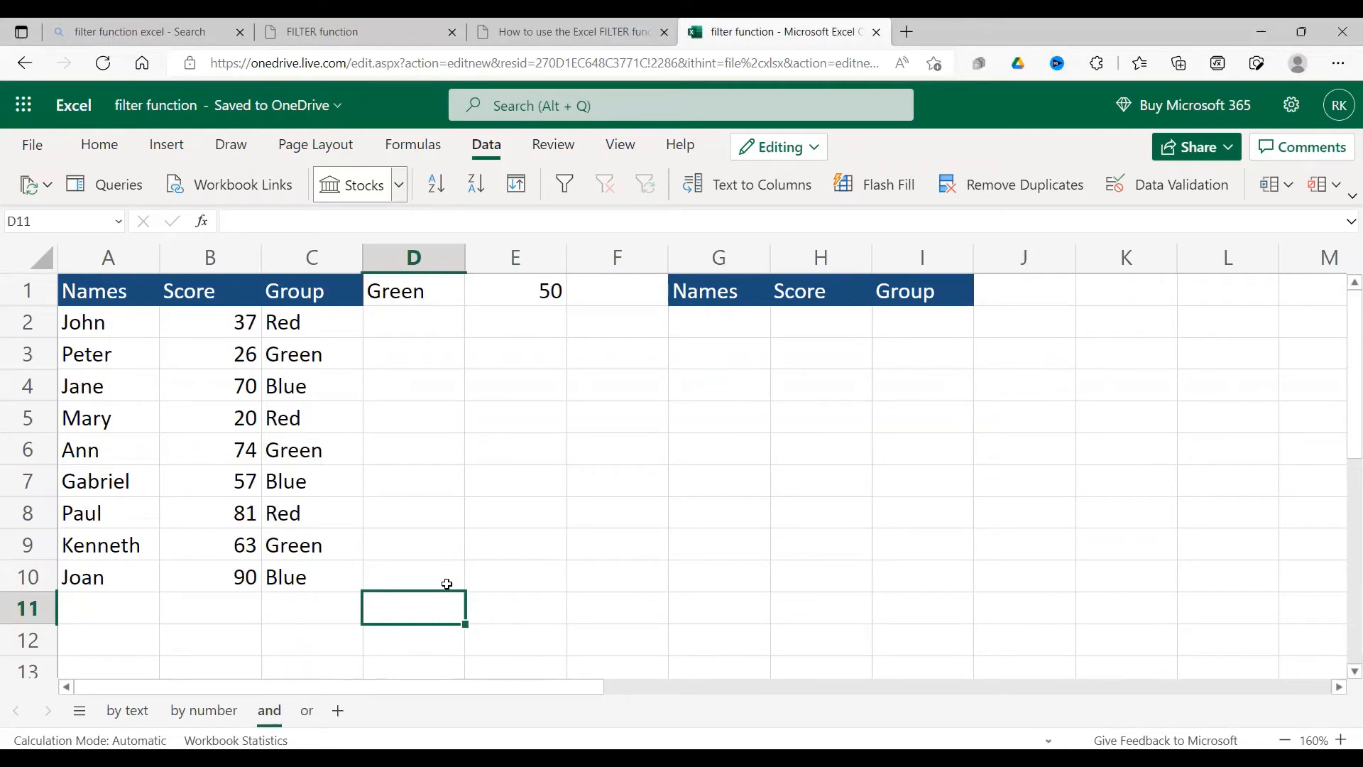
Step: Begin a FILTER formula in G2 that filters A2:C10 by the group condition C2:C10=D1
left_click(725, 322)
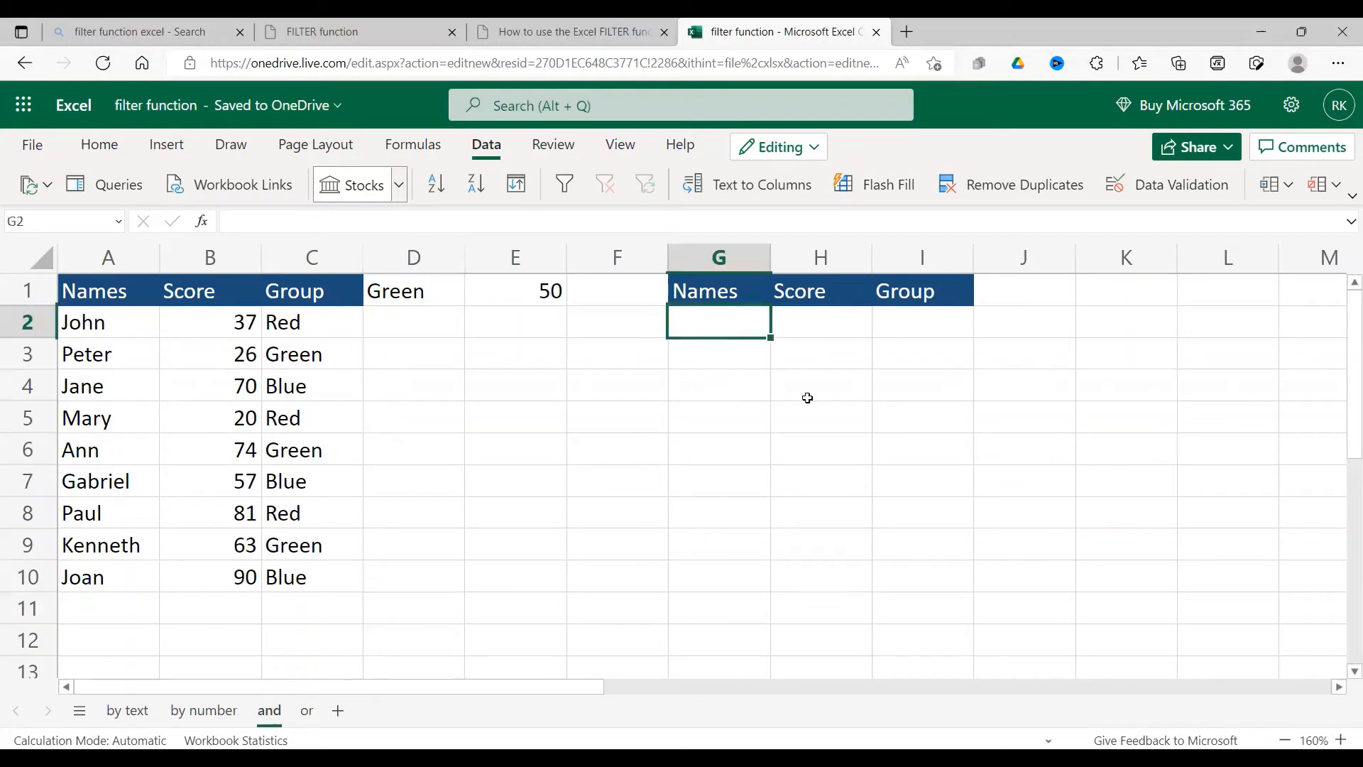
type("=")
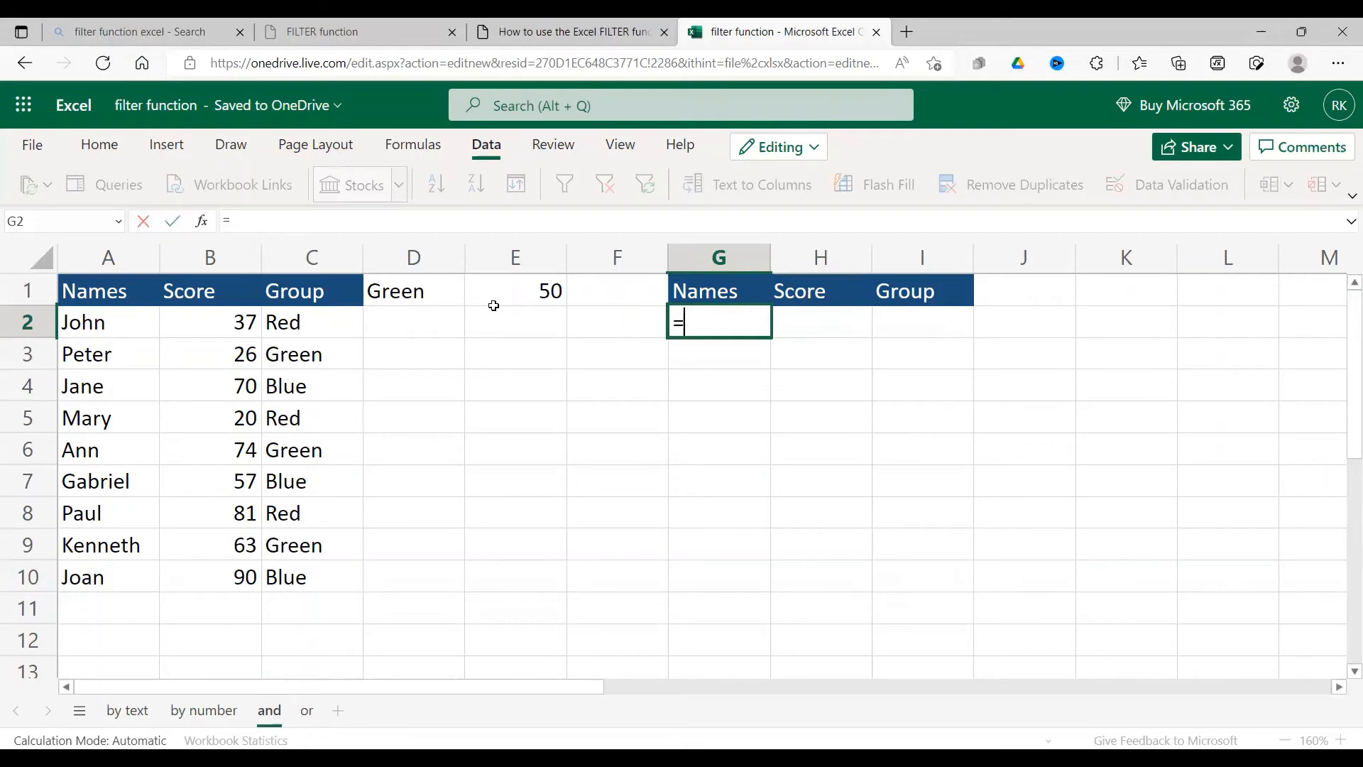
type("filter")
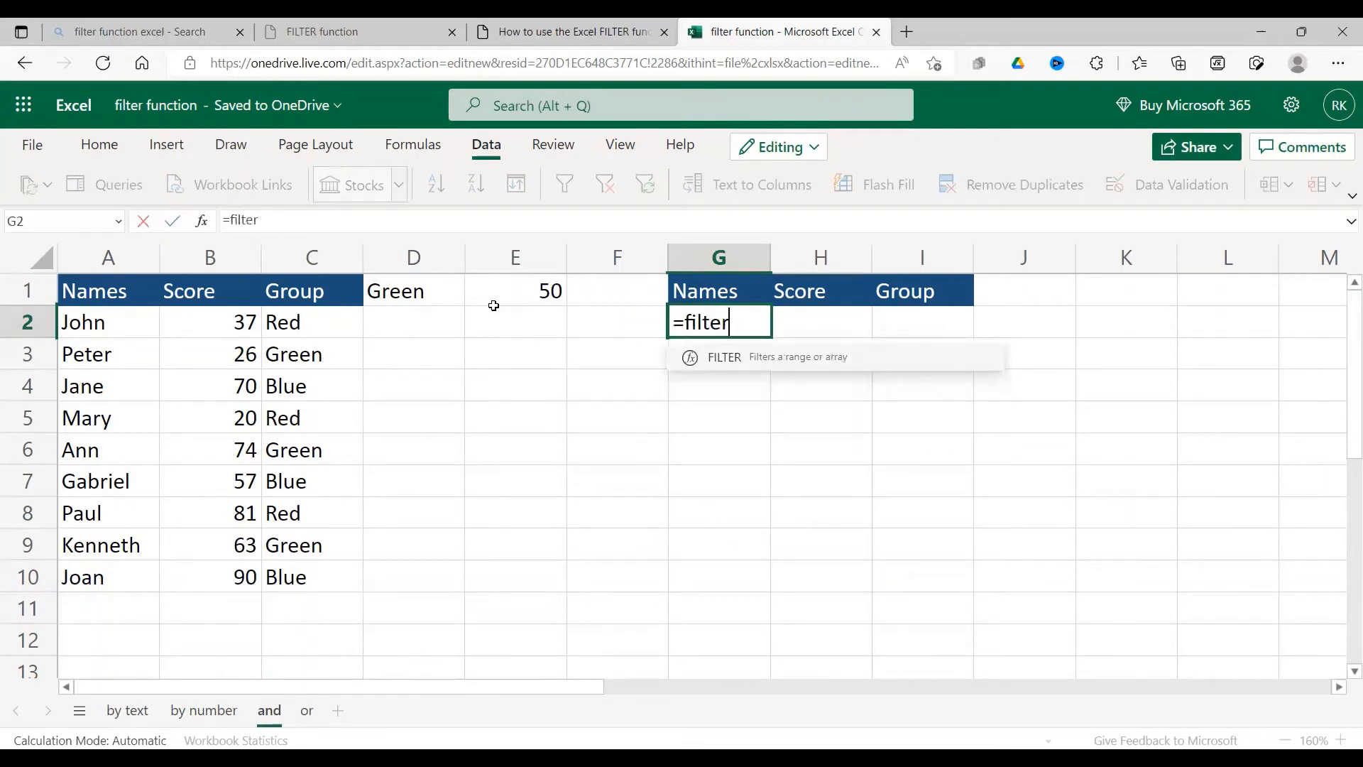
type("(")
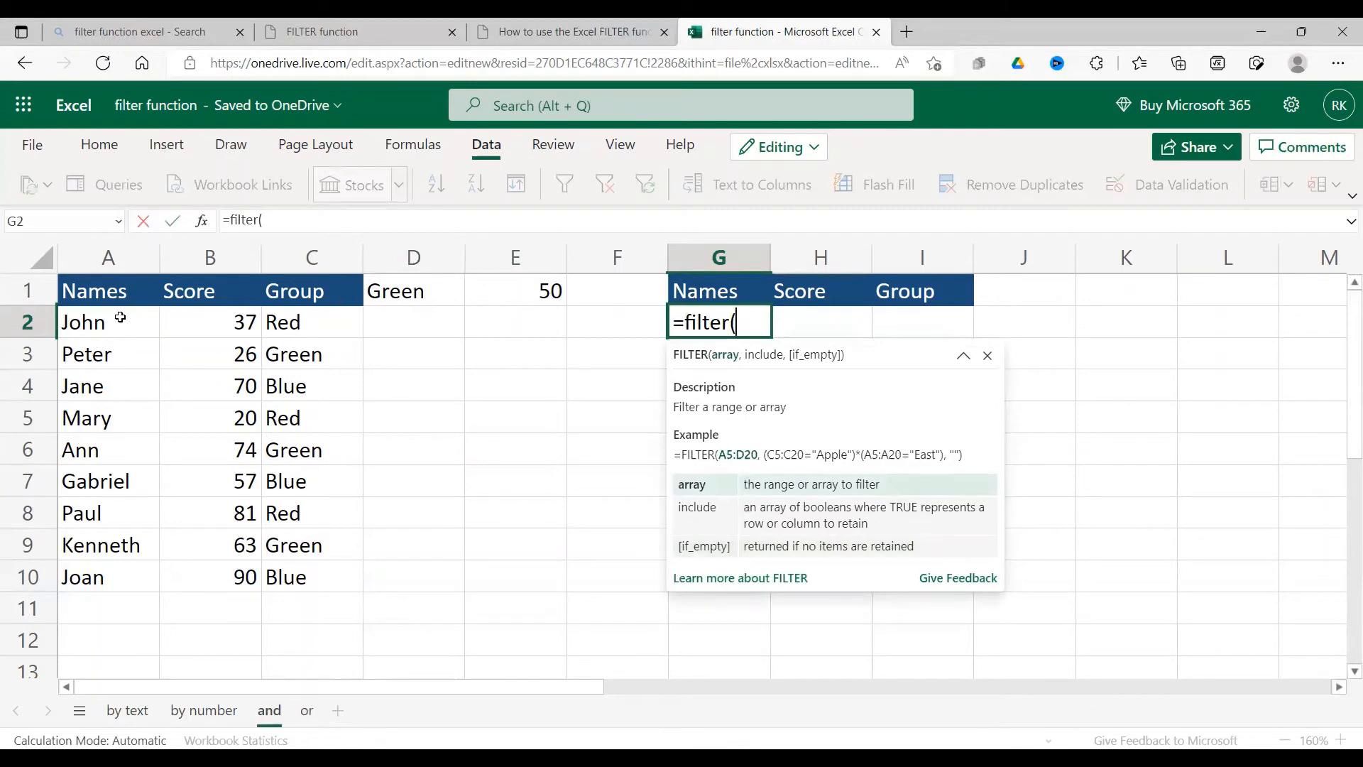
left_click_drag(110, 320, 294, 568)
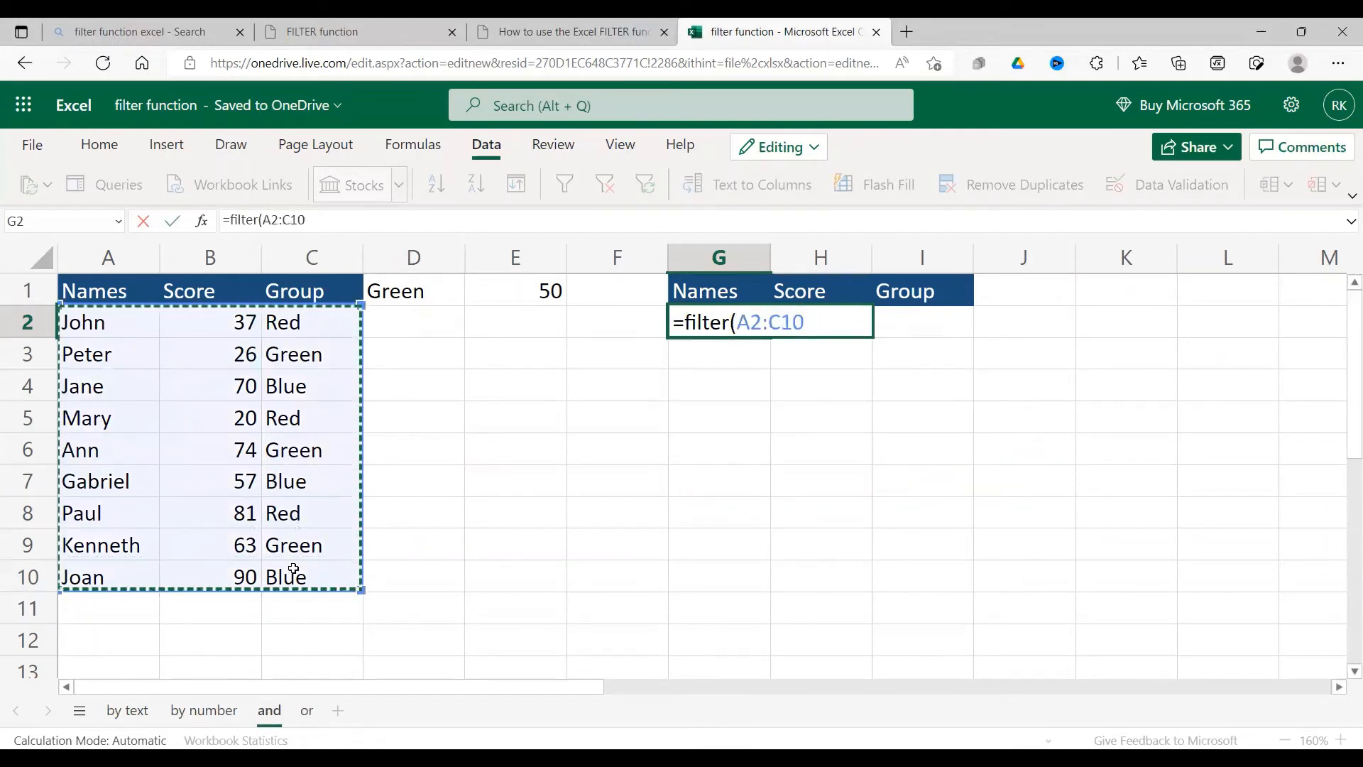
type(",")
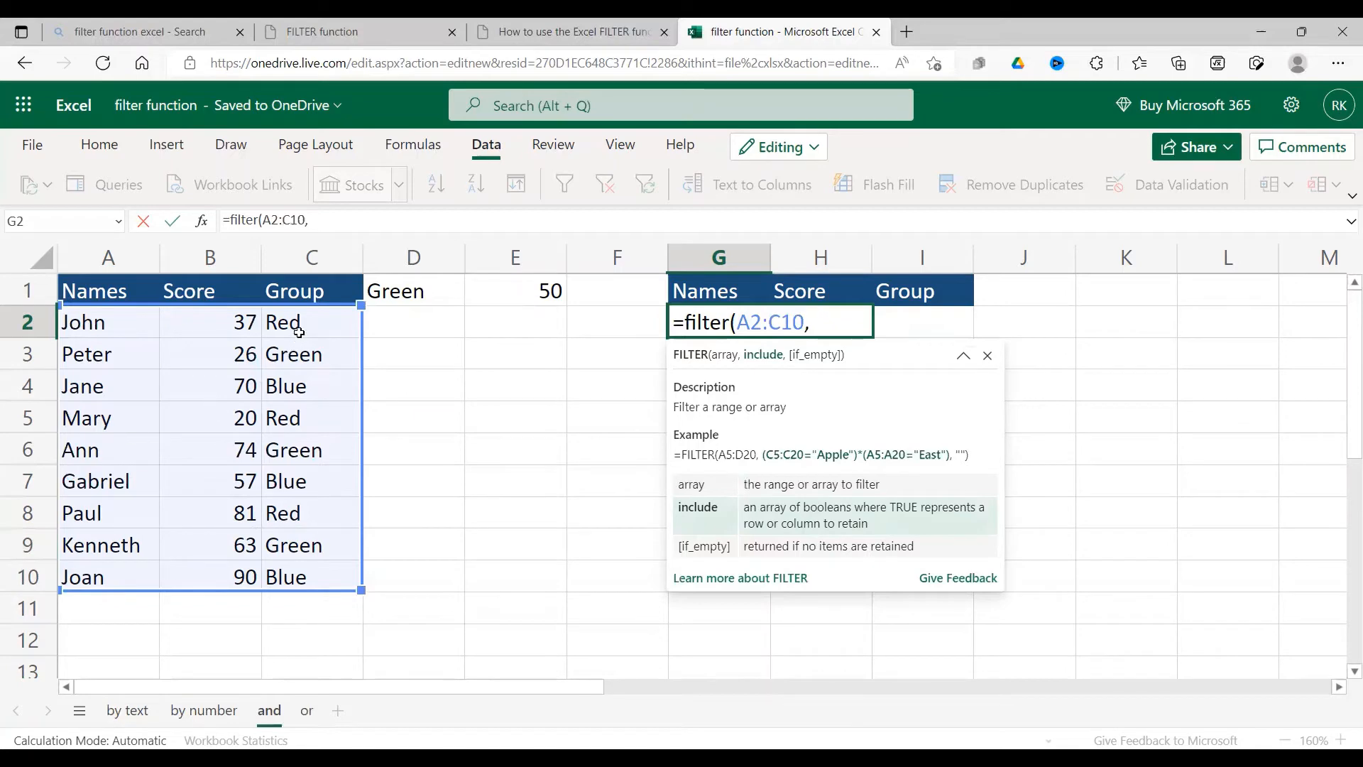
left_click_drag(298, 323, 304, 573)
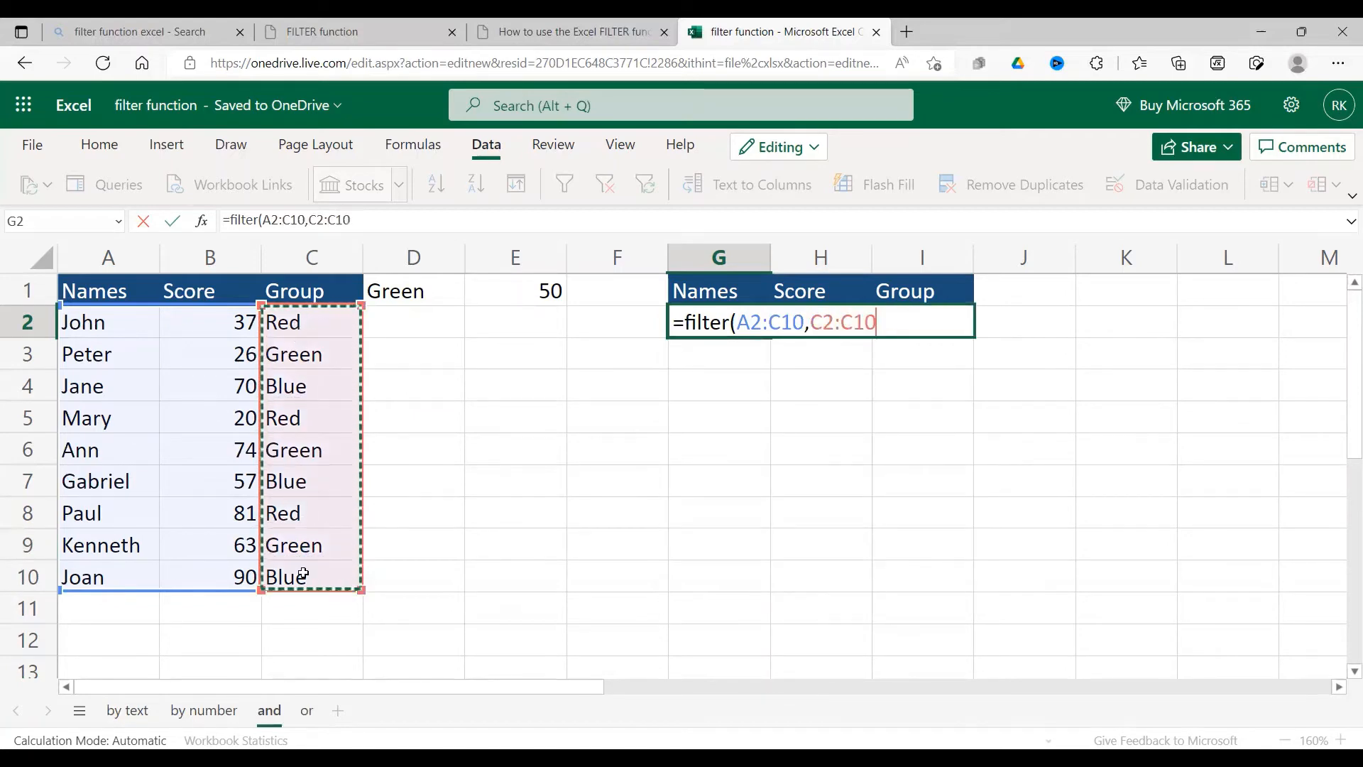
type("=")
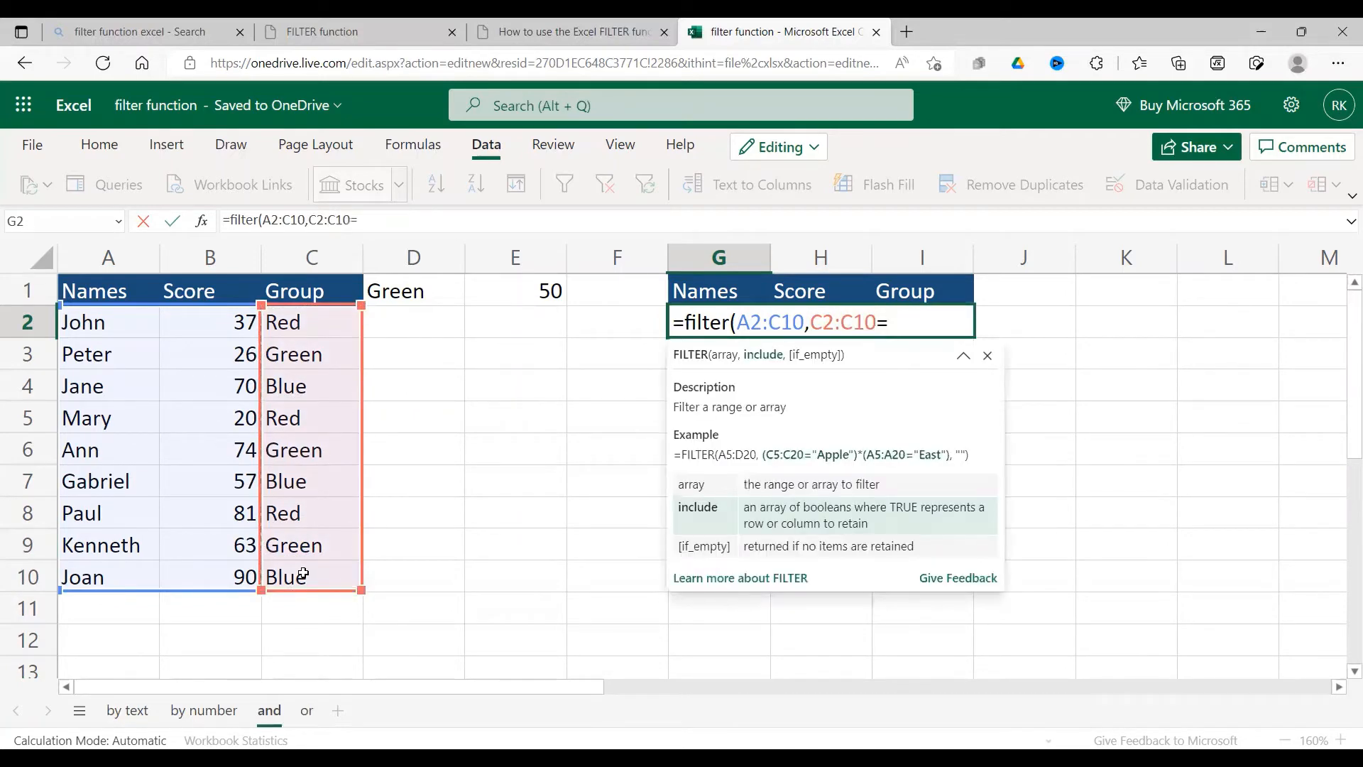
left_click(384, 291)
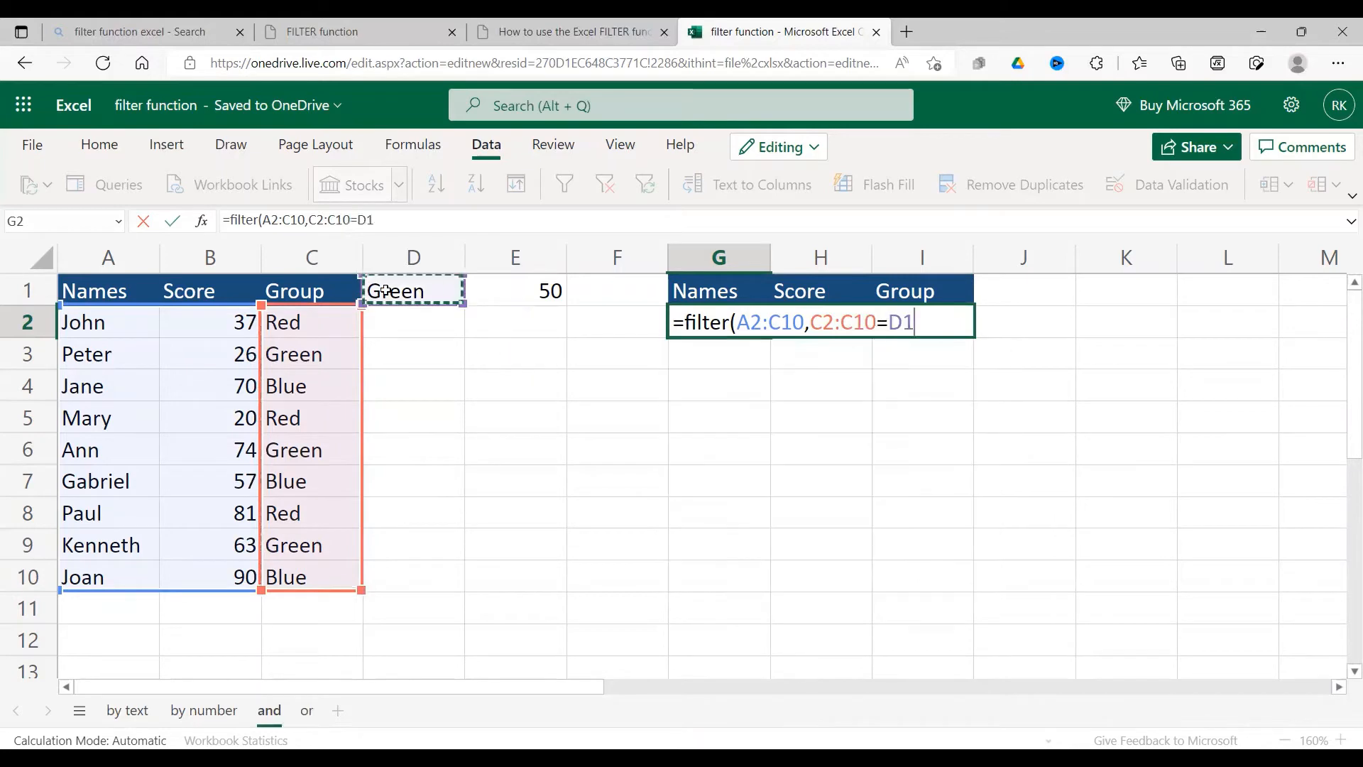
Step: Enclose the group condition C2:C10=D1 of the G2 formula in parentheses
left_click(814, 325)
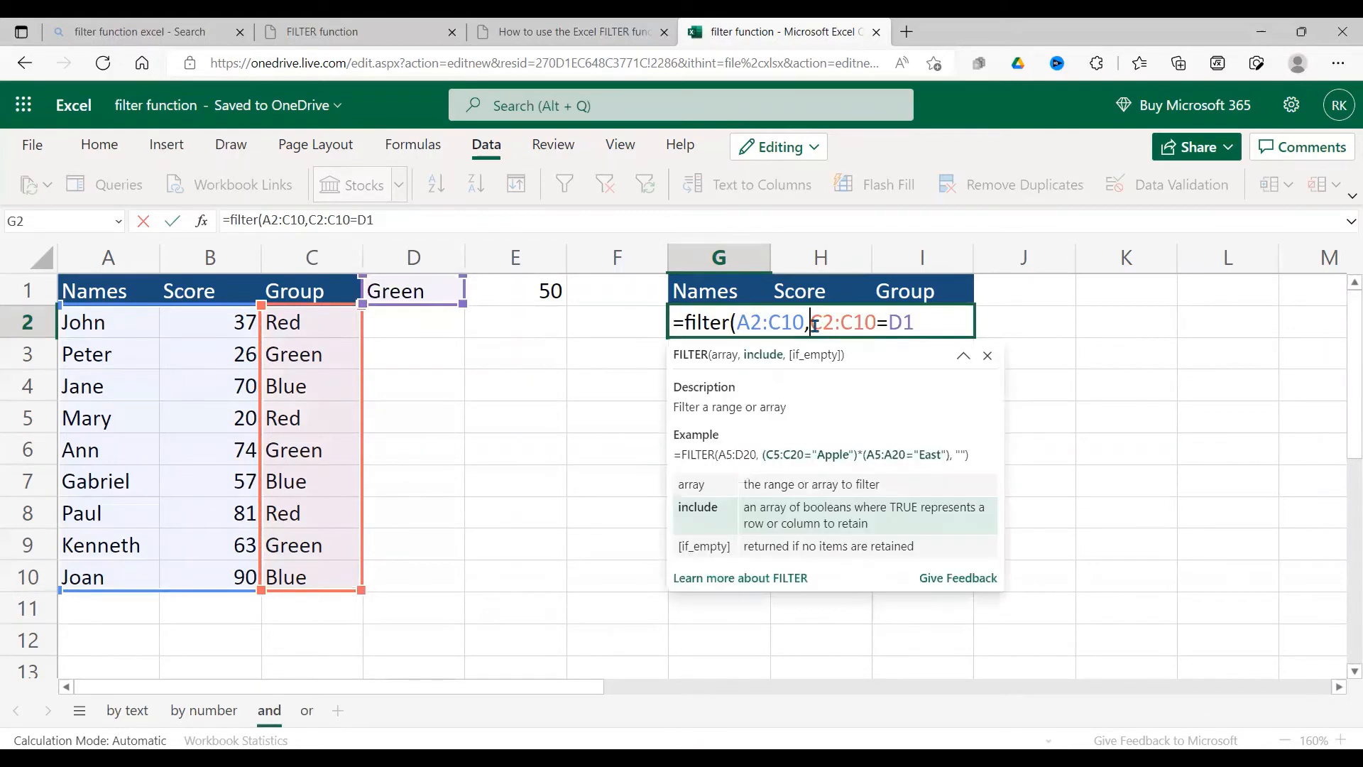
type("(")
left_click(924, 326)
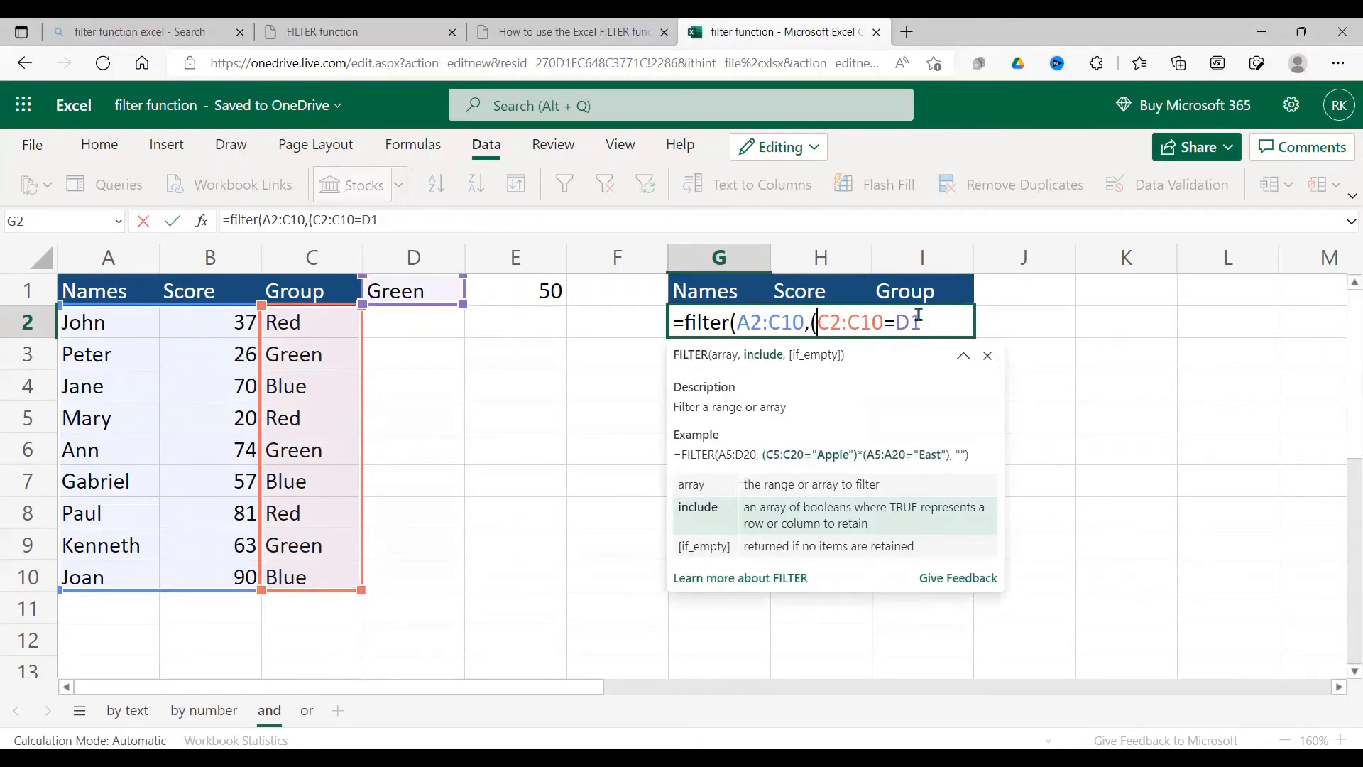
type(")*")
Step: Multiply the group condition in G2 by the score condition (B2:B10>=E1) and complete the FILTER formula
type("(")
left_click_drag(237, 323, 225, 575)
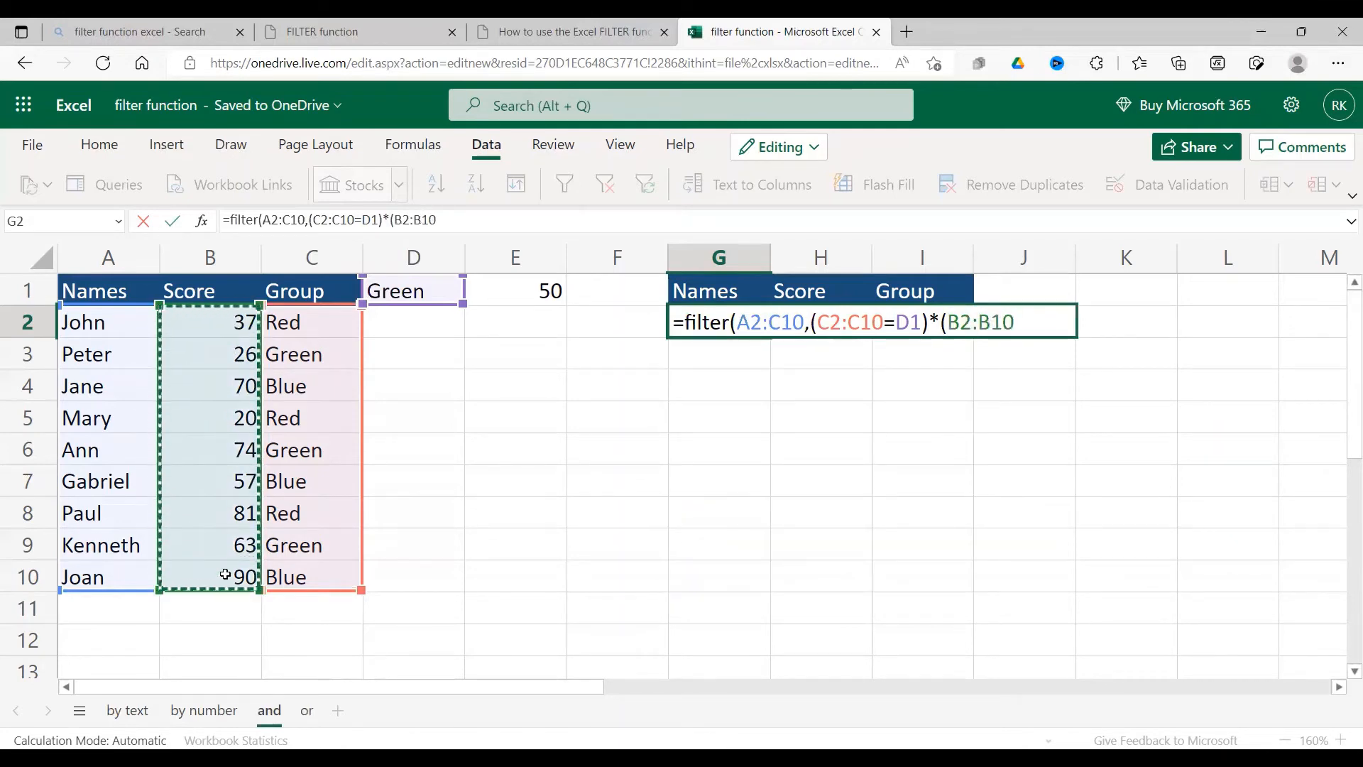
type(">+")
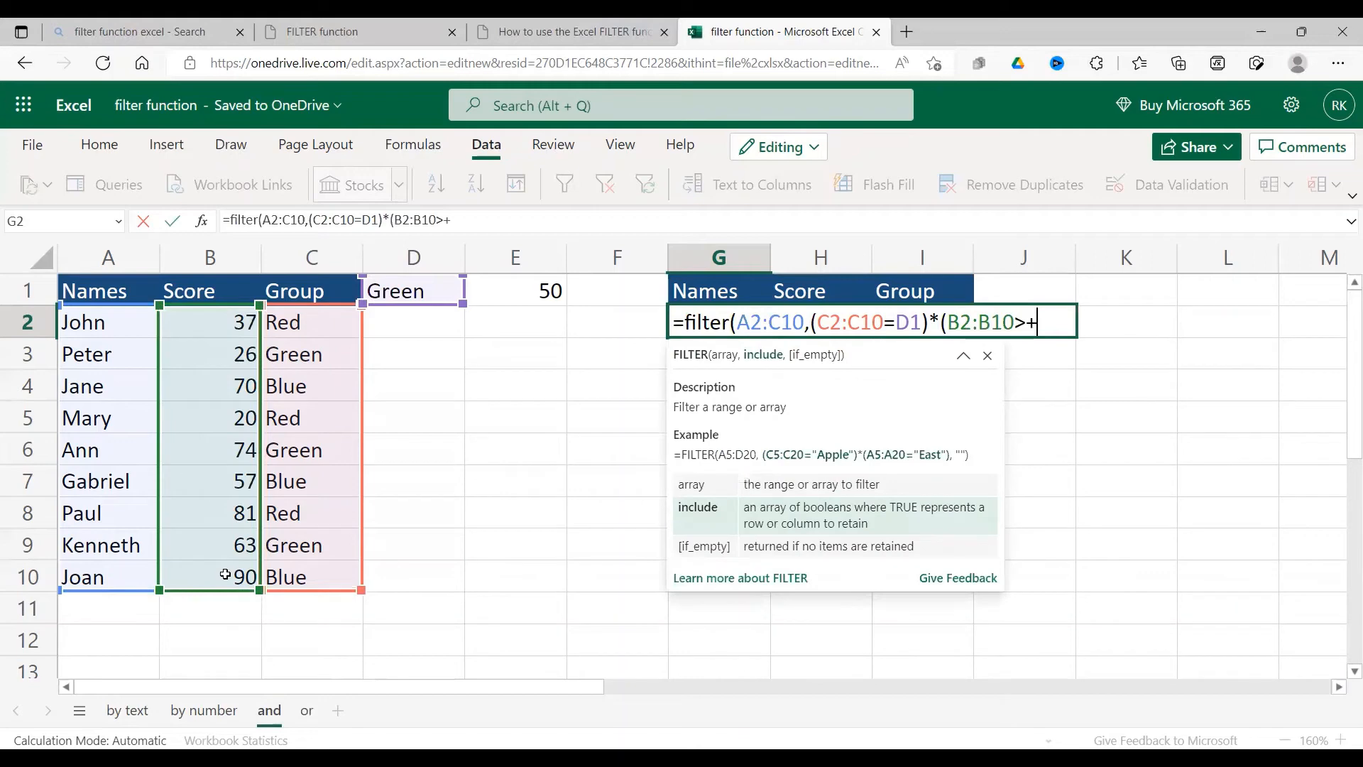
key("BackSpace")
type("=")
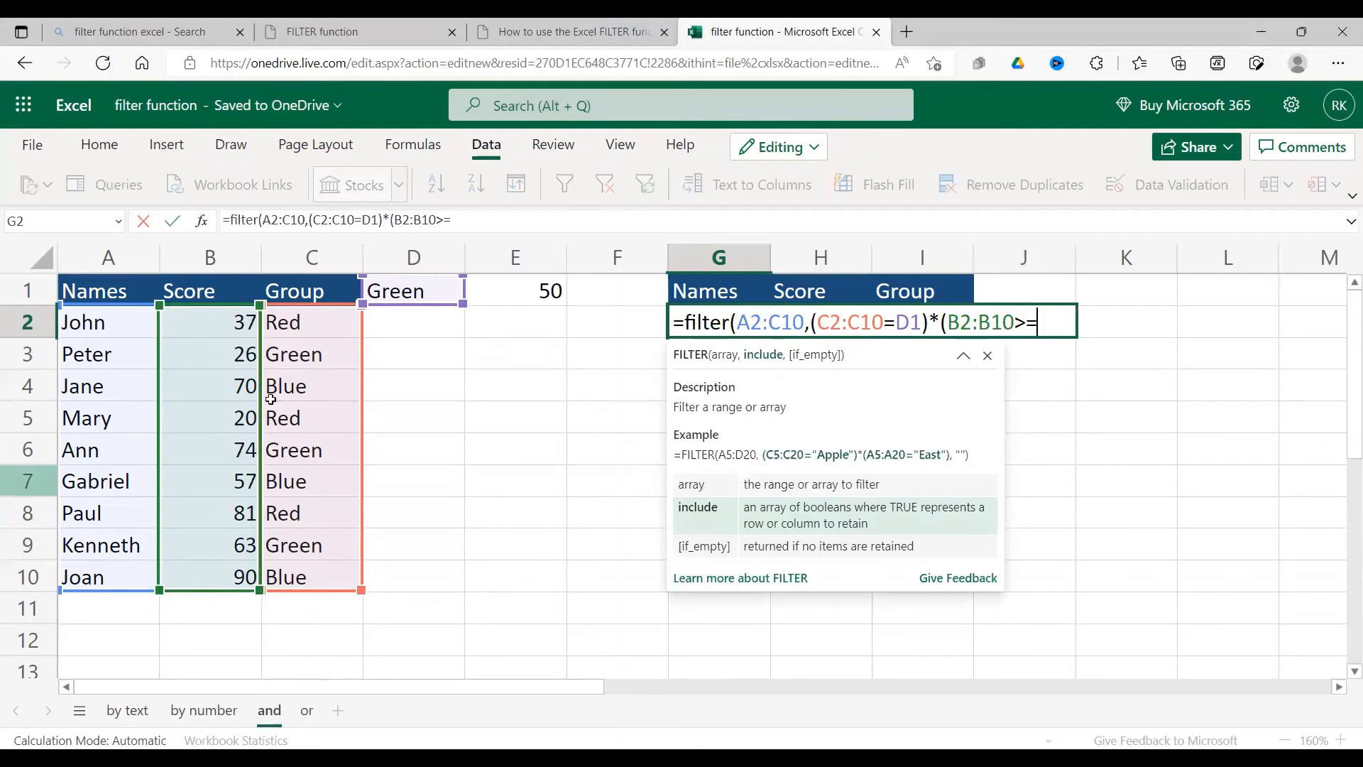
left_click(538, 295)
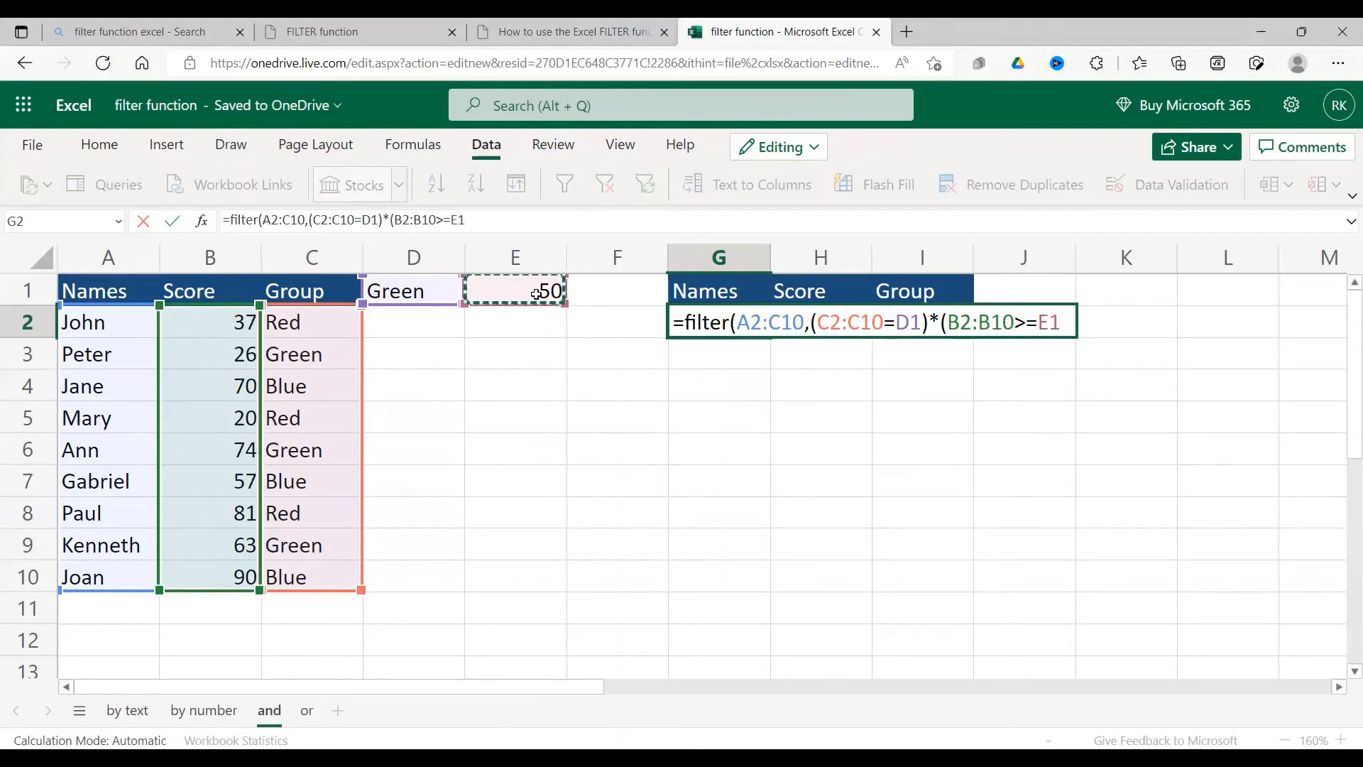
type(")")
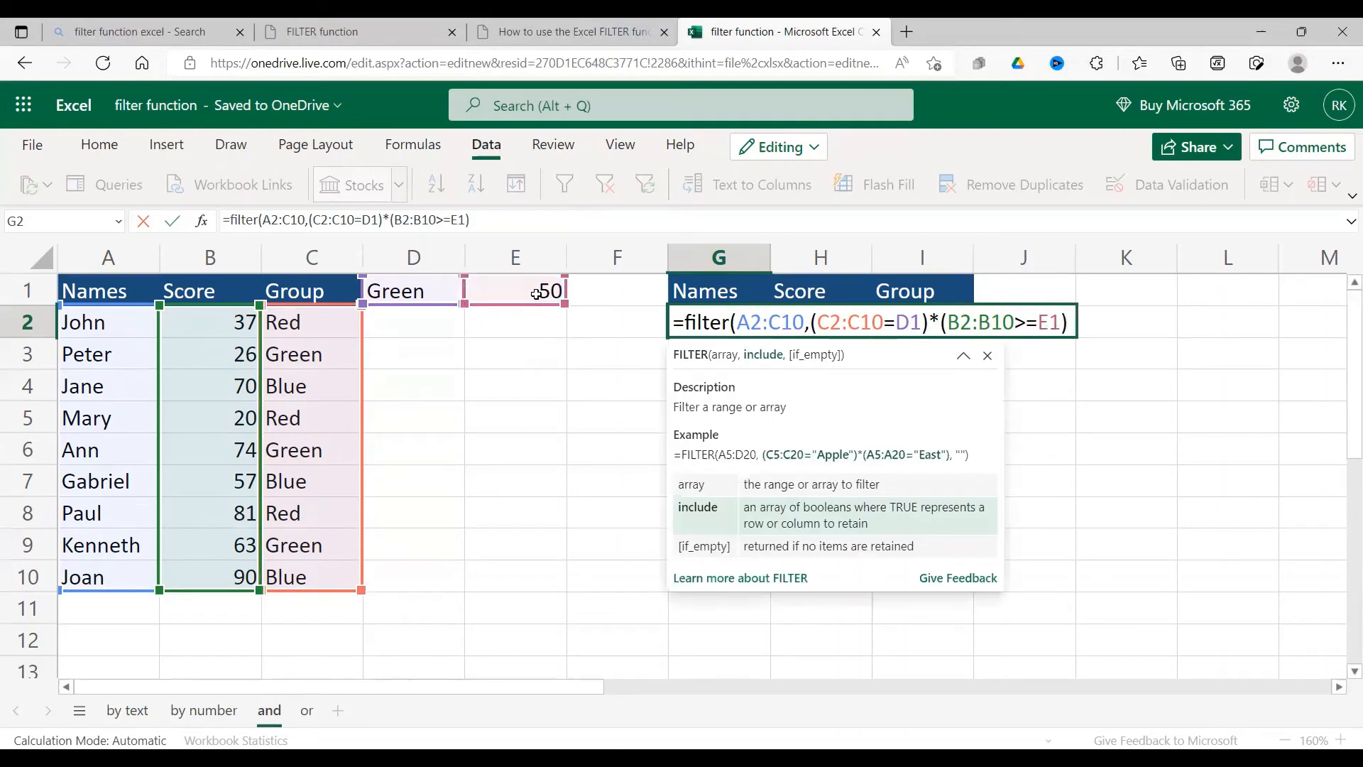
type(")")
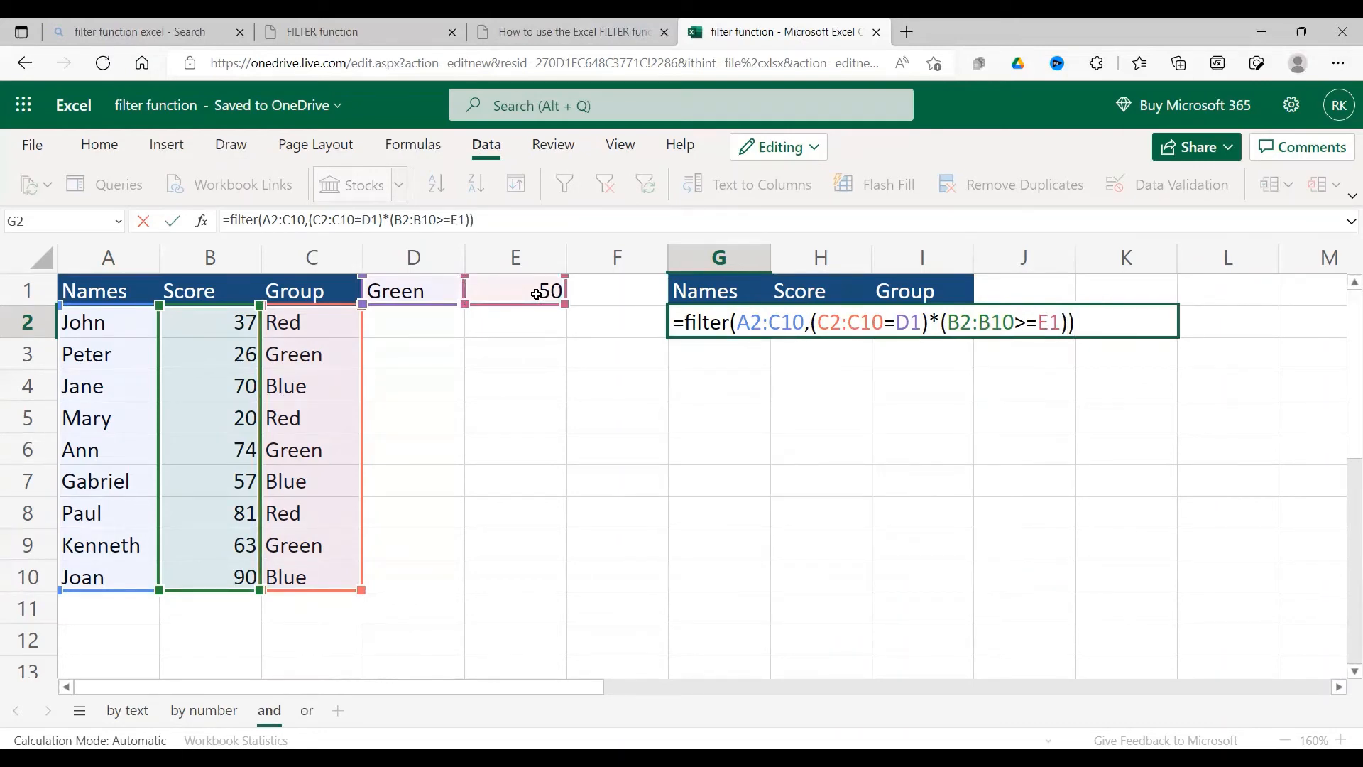
key("Return")
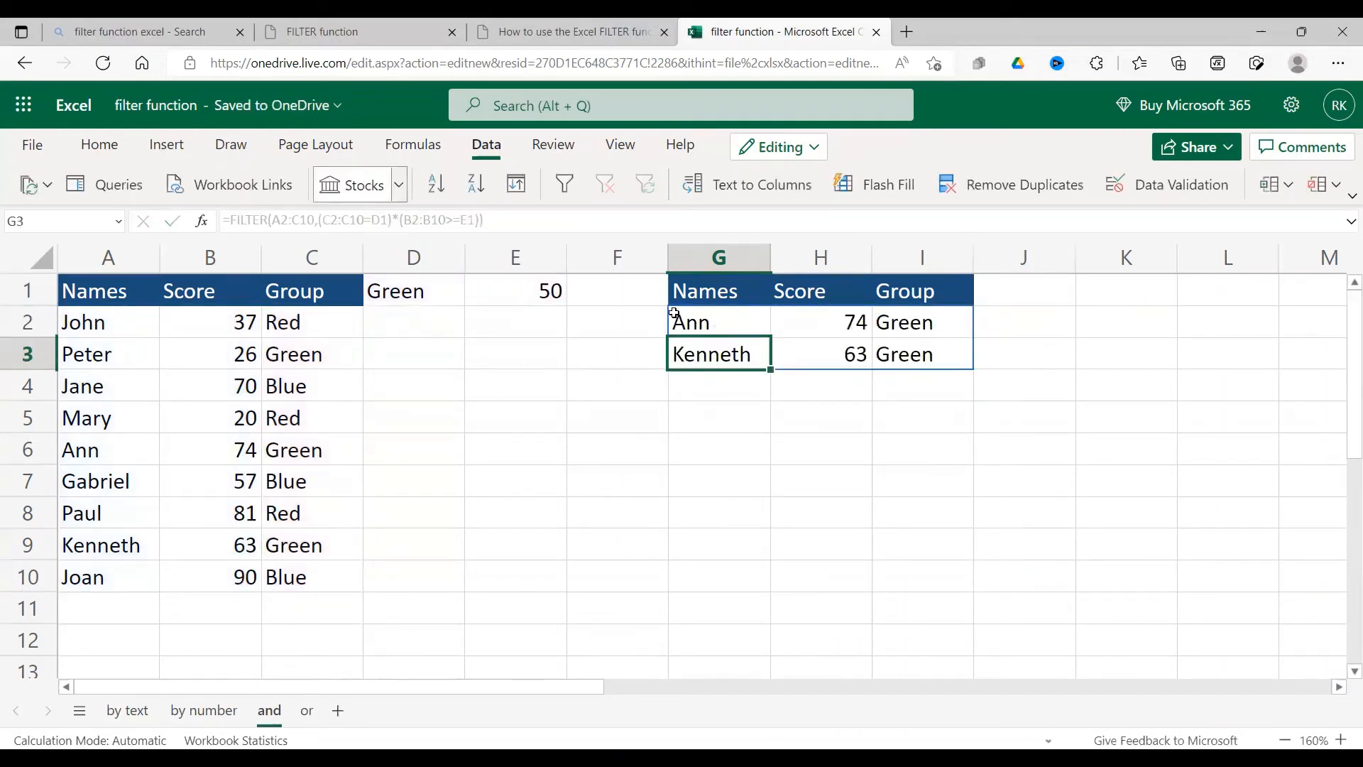
Step: Compare the extracted groups in I2:I3 and scores in H2:H3 with the criteria in D1 and E1, and review the formula in G2
key("Up")
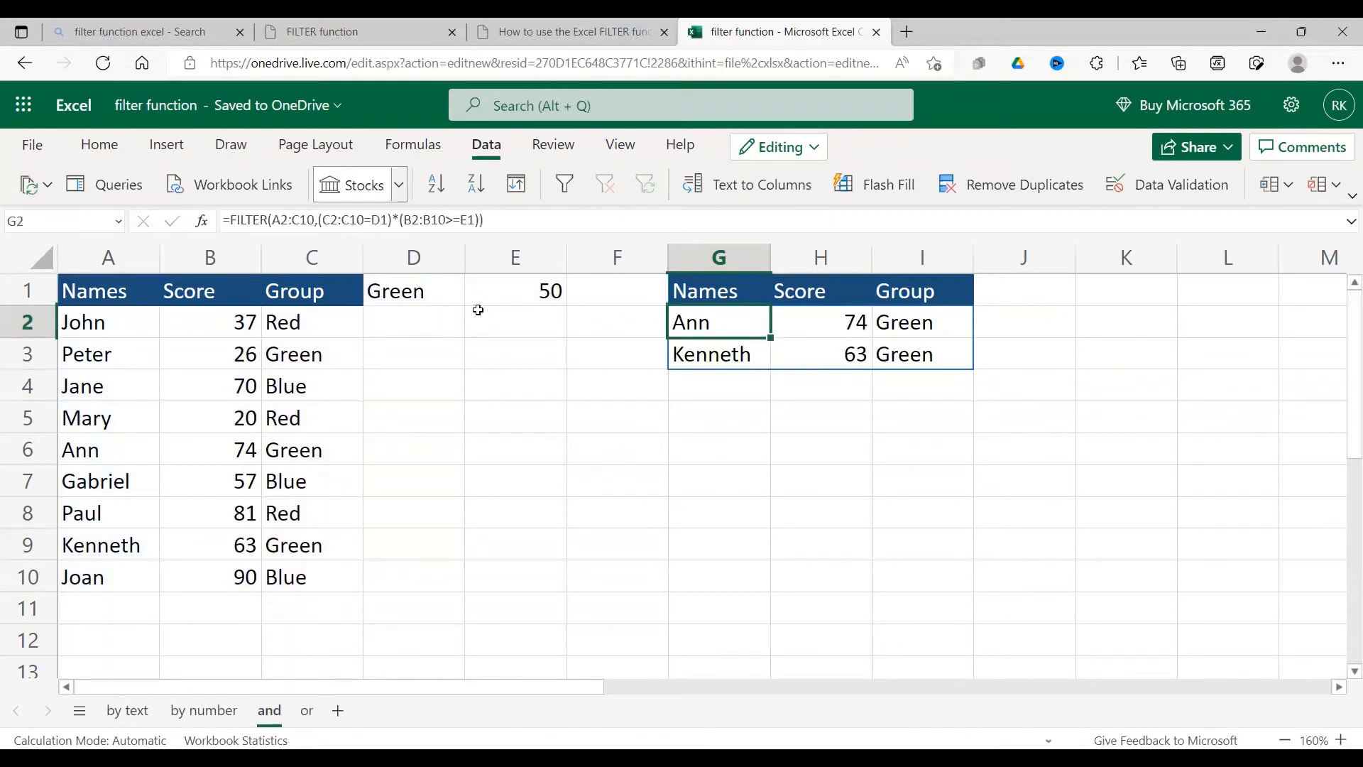
left_click(414, 294)
left_click_drag(916, 323, 927, 353)
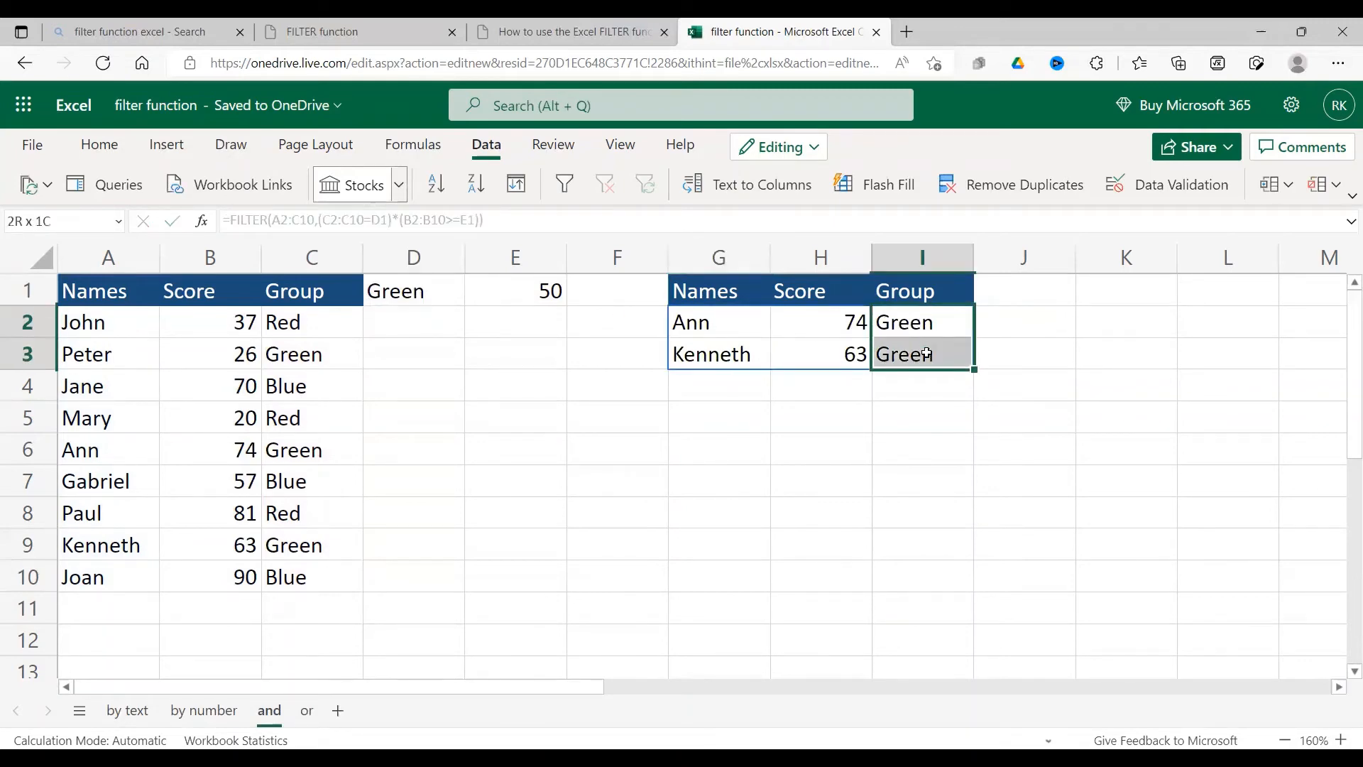
left_click(557, 289)
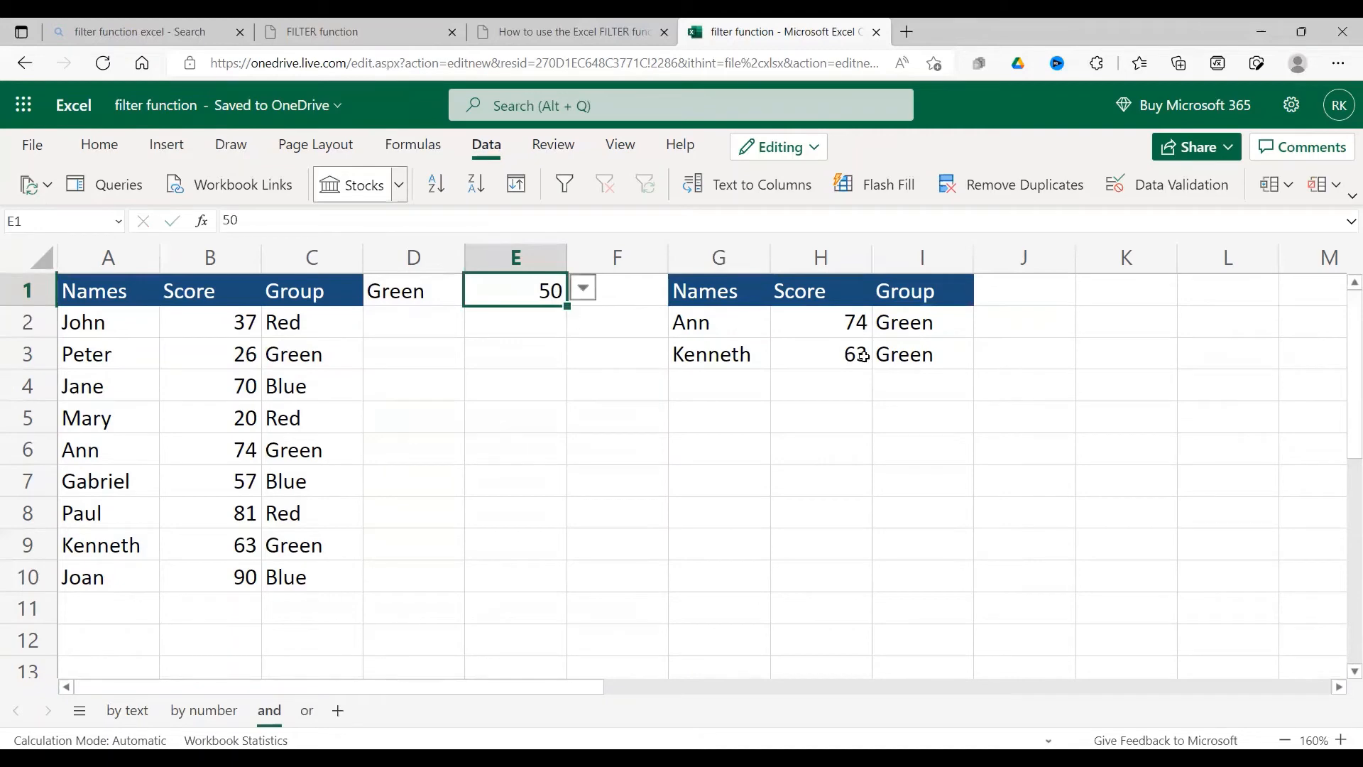
left_click_drag(861, 321, 849, 353)
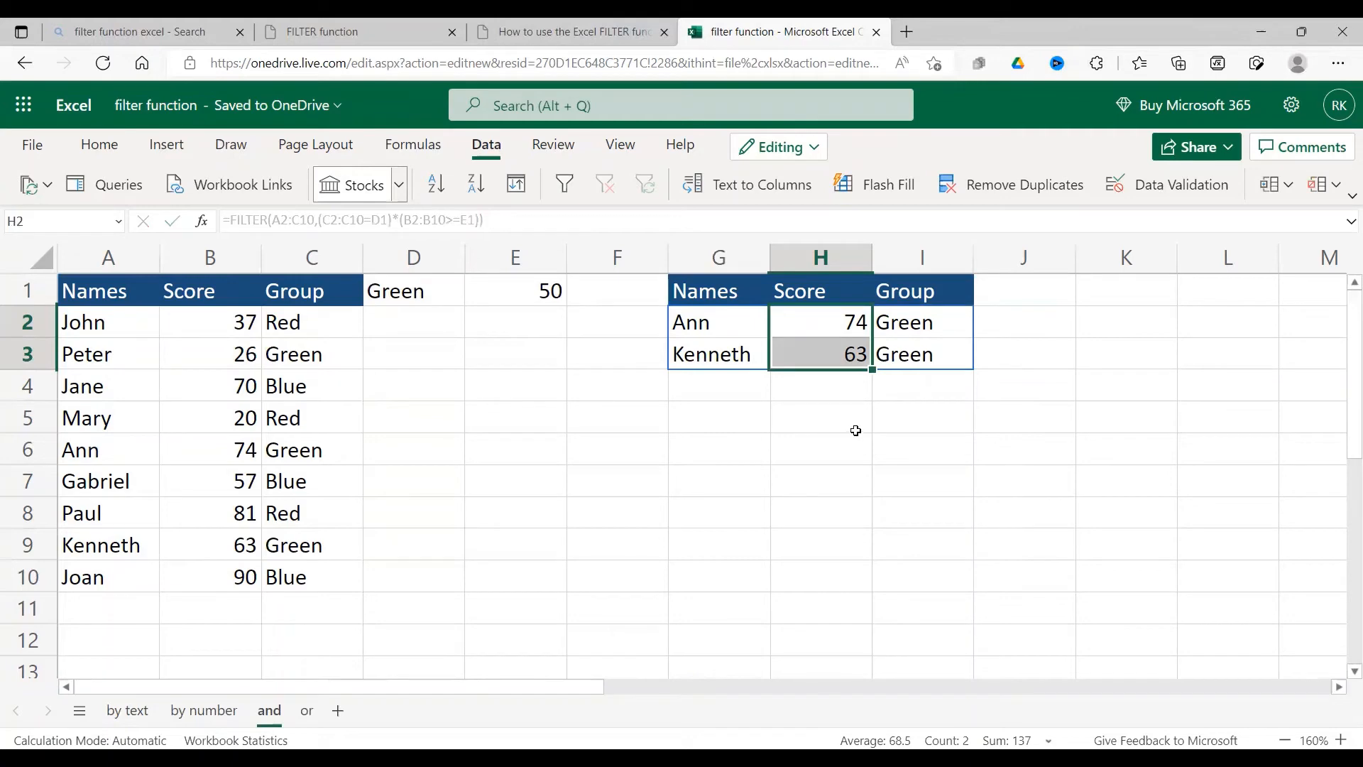
left_click(821, 381)
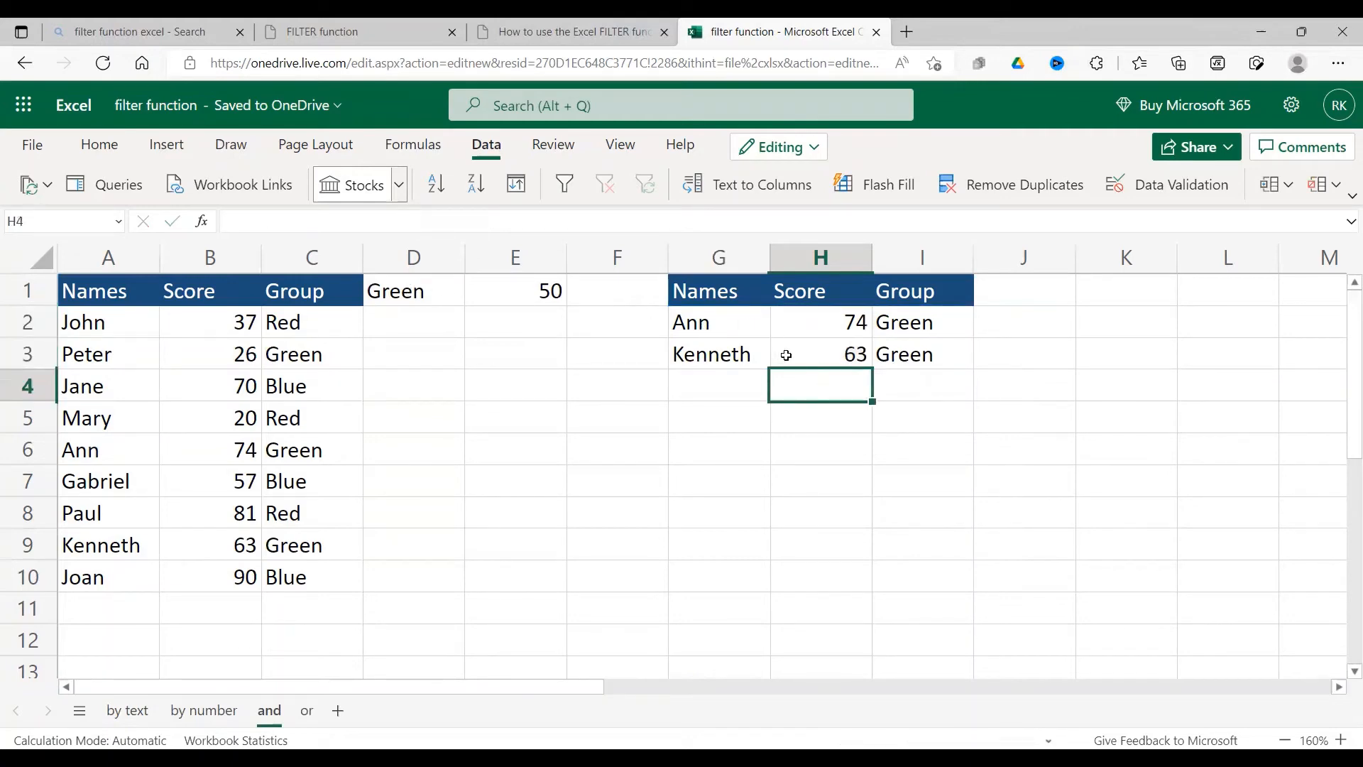
left_click(856, 353)
left_click(712, 320)
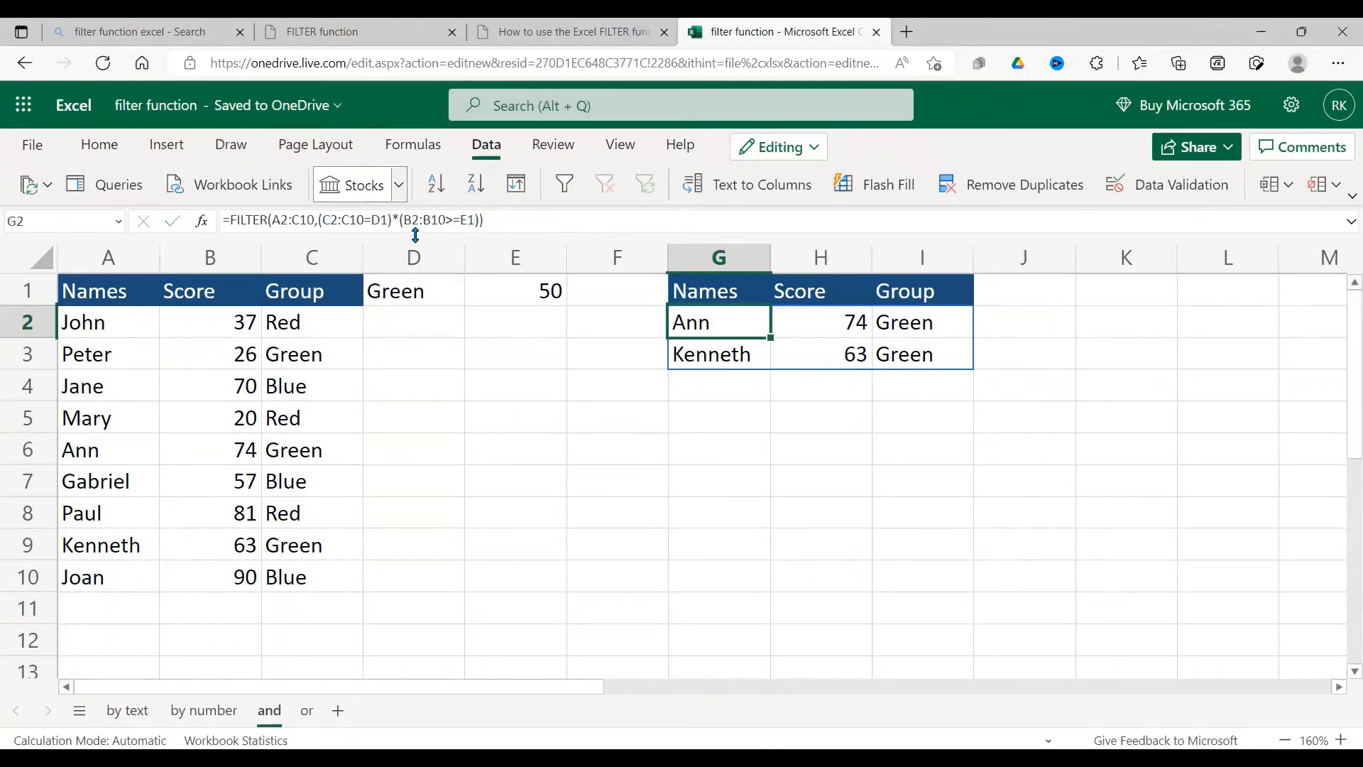
Step: Enter the formula =C2:C10=D1 in D2 to test every record's group against the criterion
left_click(416, 322)
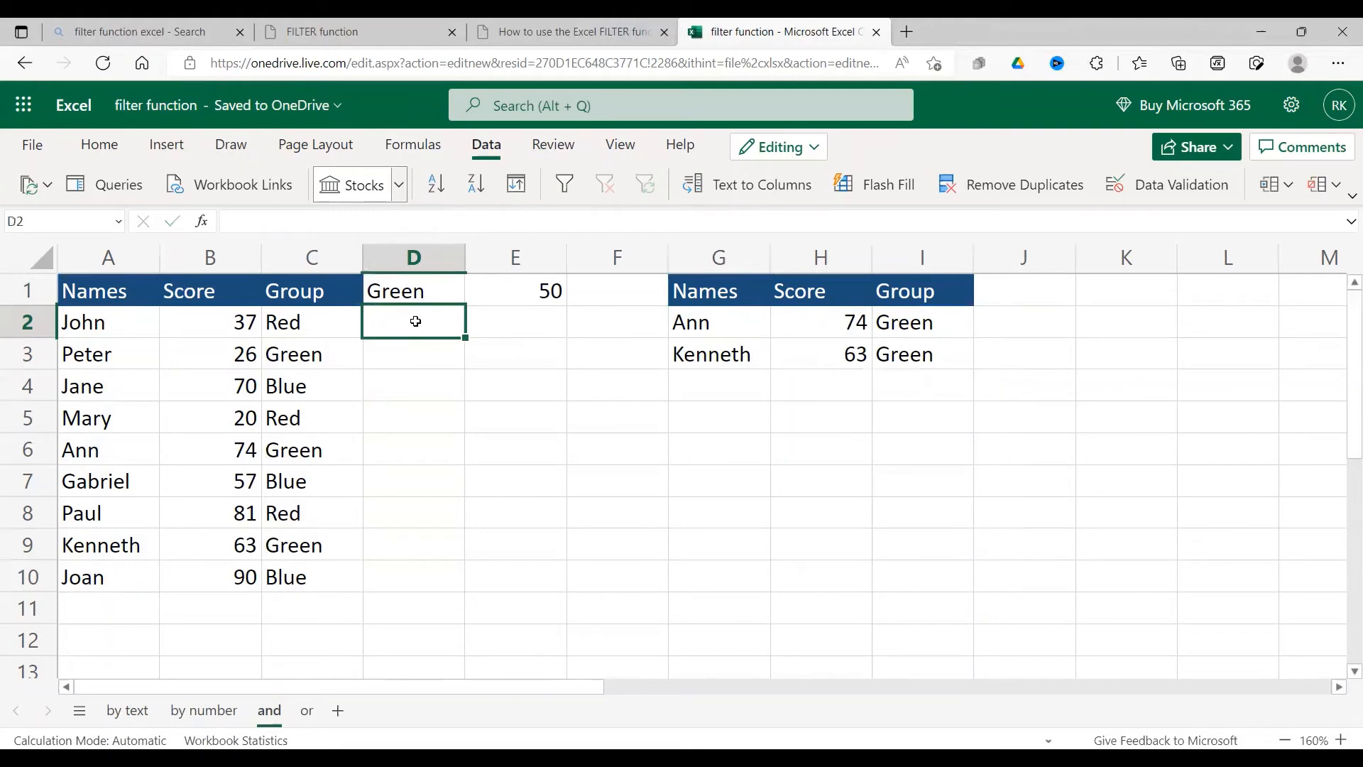
type("=")
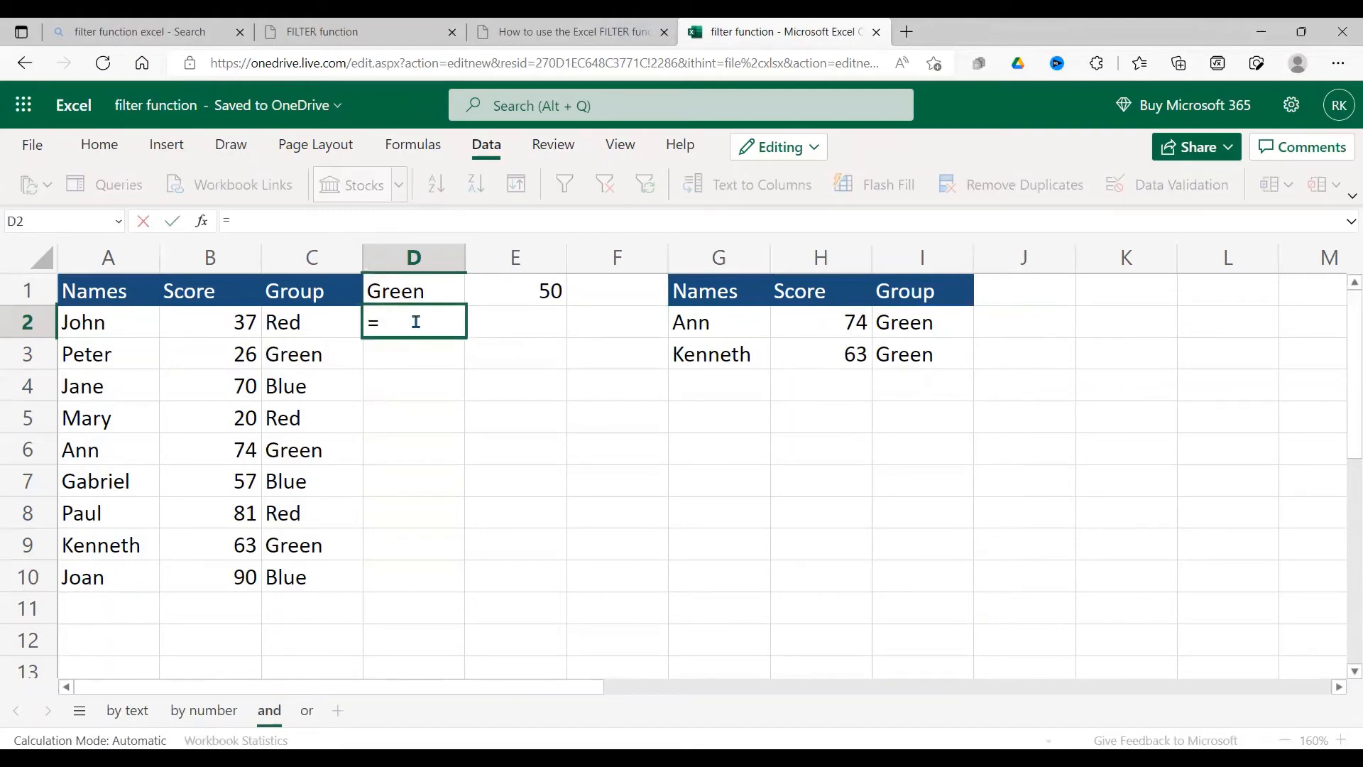
left_click_drag(277, 322, 299, 578)
type("=")
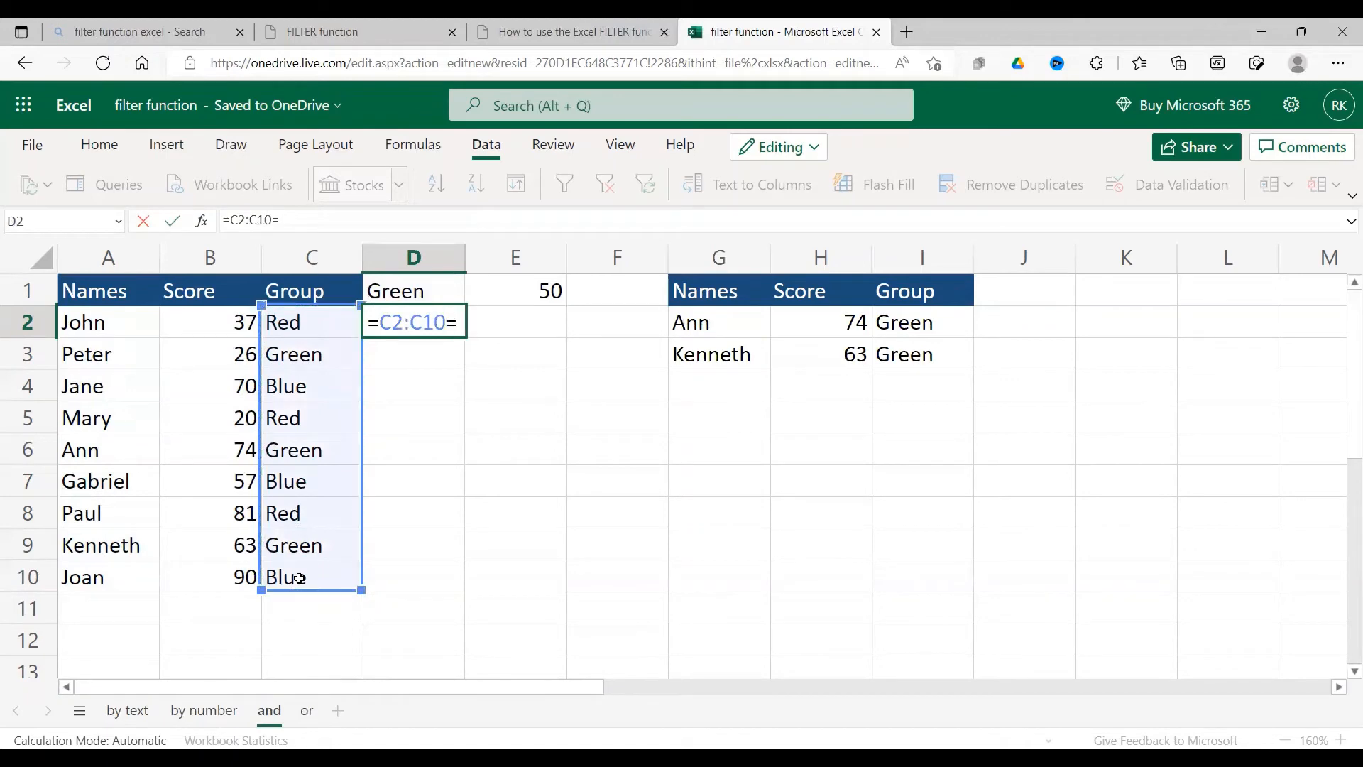
left_click(425, 289)
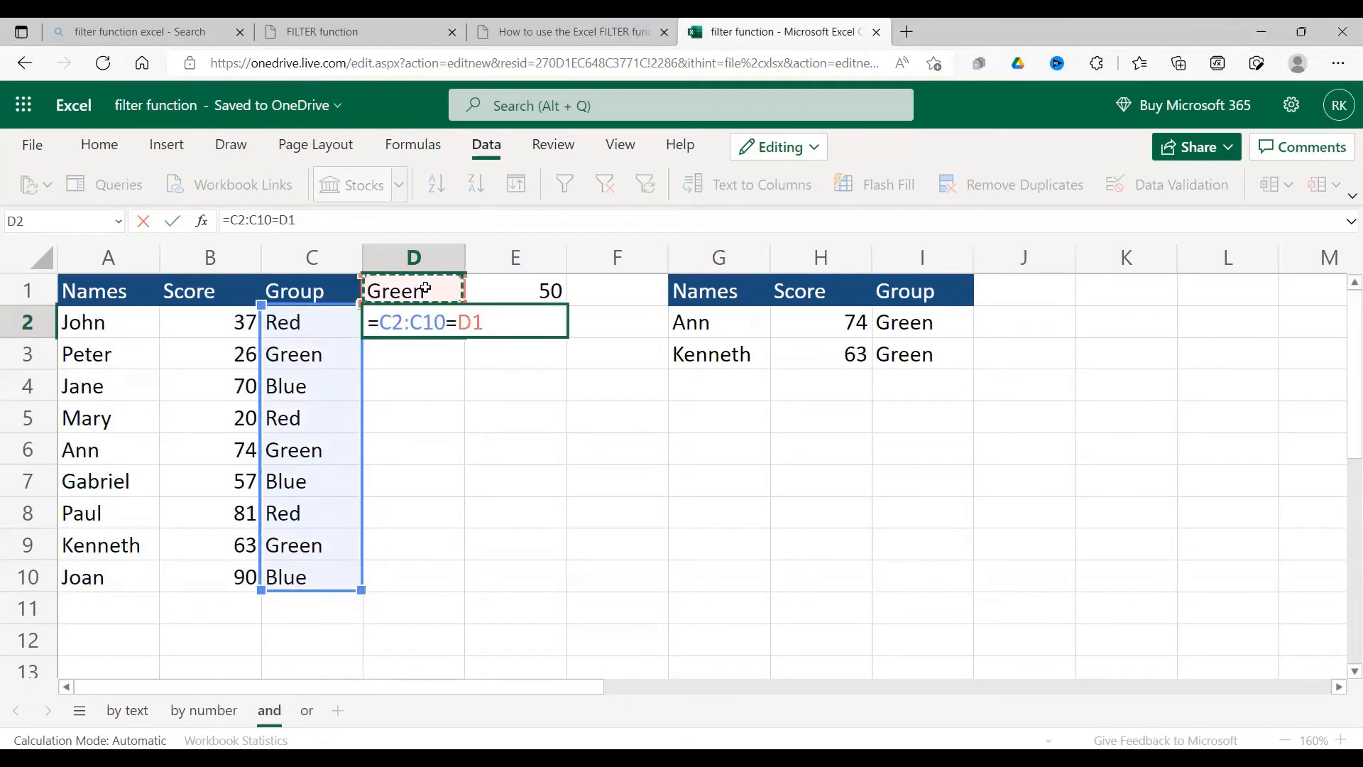
key("Return")
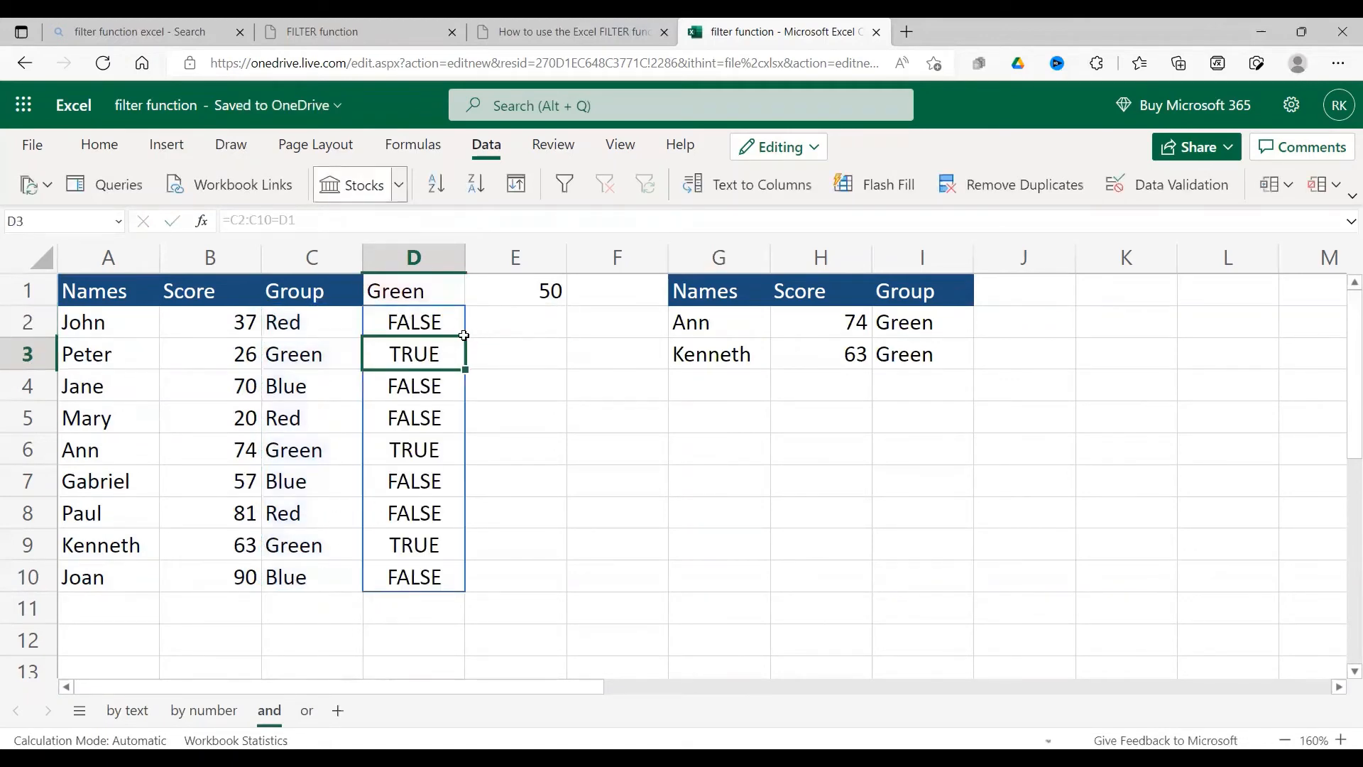
Step: Look through the logical results of the group test in D2:D10
left_click(450, 324)
left_click(441, 387)
left_click(433, 453)
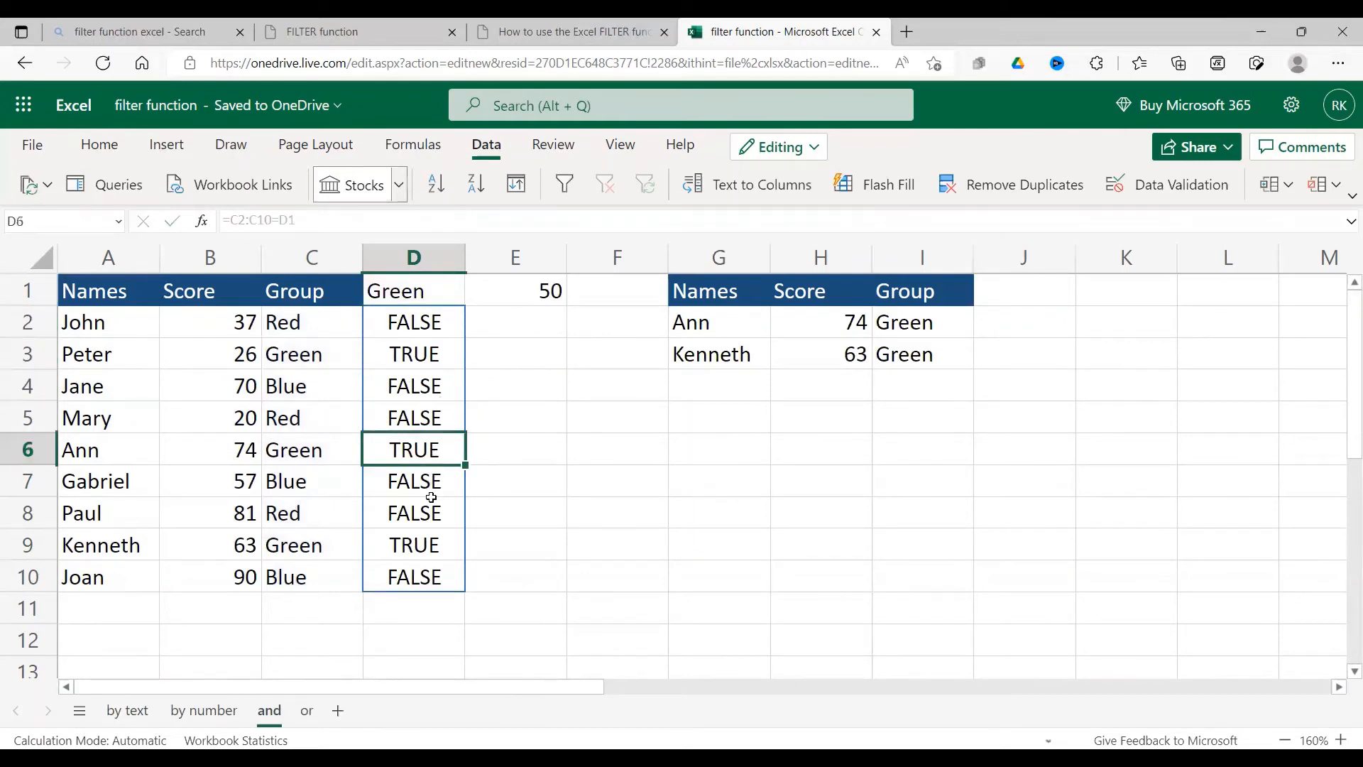
left_click(428, 523)
left_click(422, 550)
left_click(419, 574)
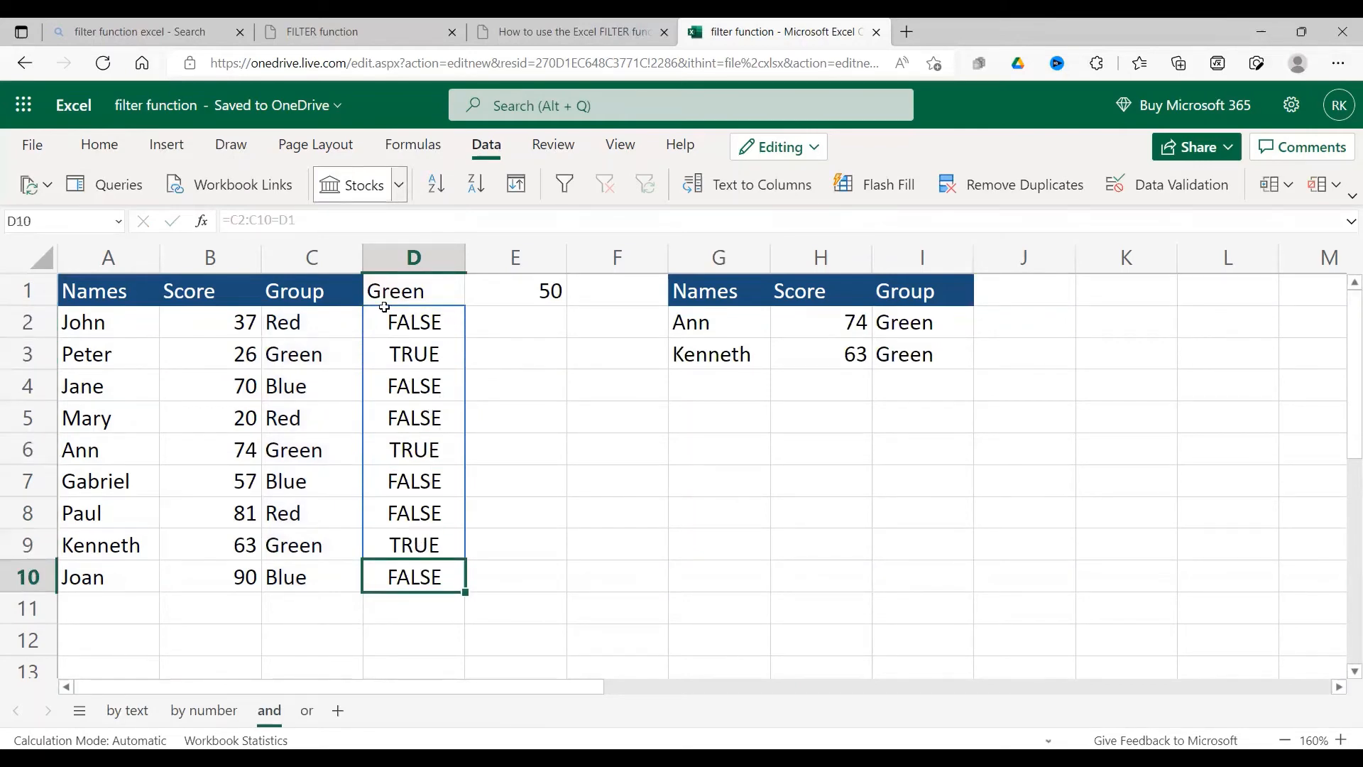
Step: Compare the group entries in C3, C6 and C9 with their test results in column D
left_click(291, 351)
left_click(412, 359)
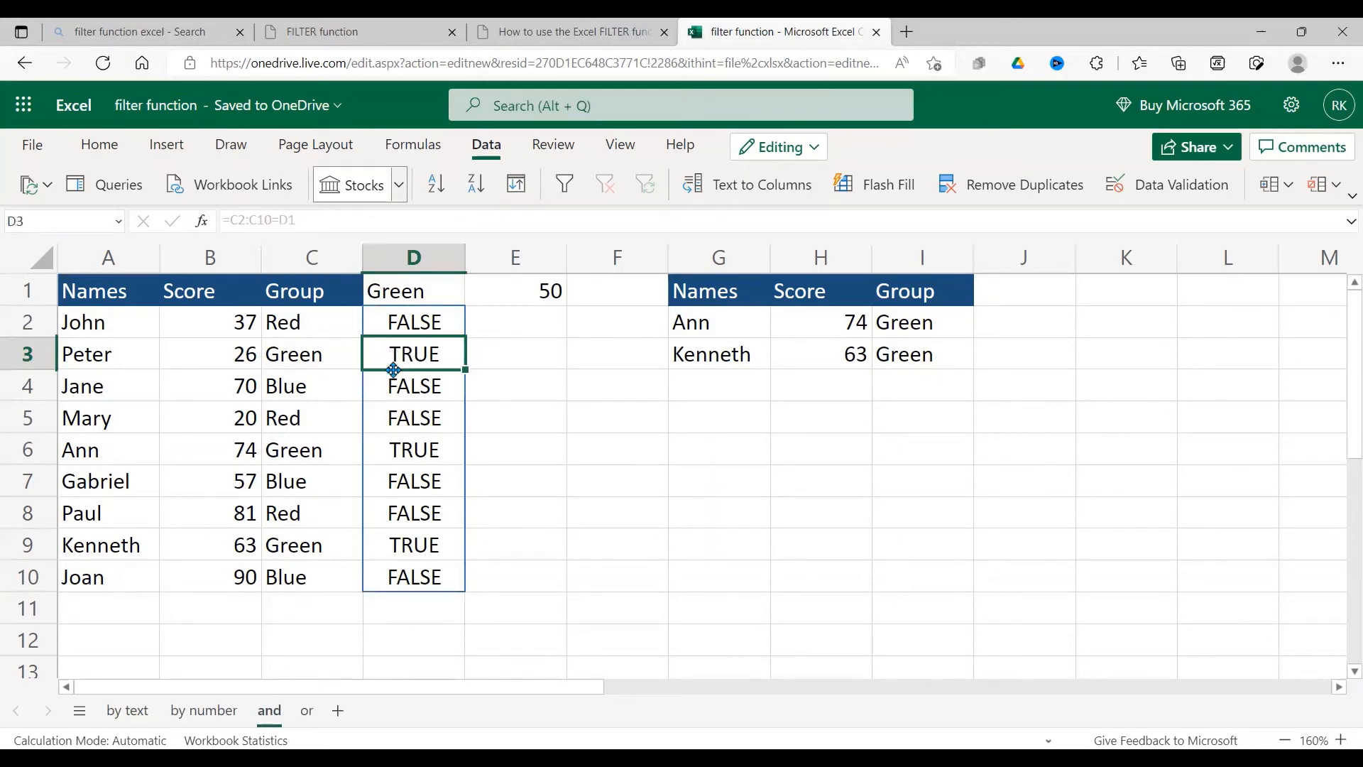
left_click(329, 448)
left_click(442, 447)
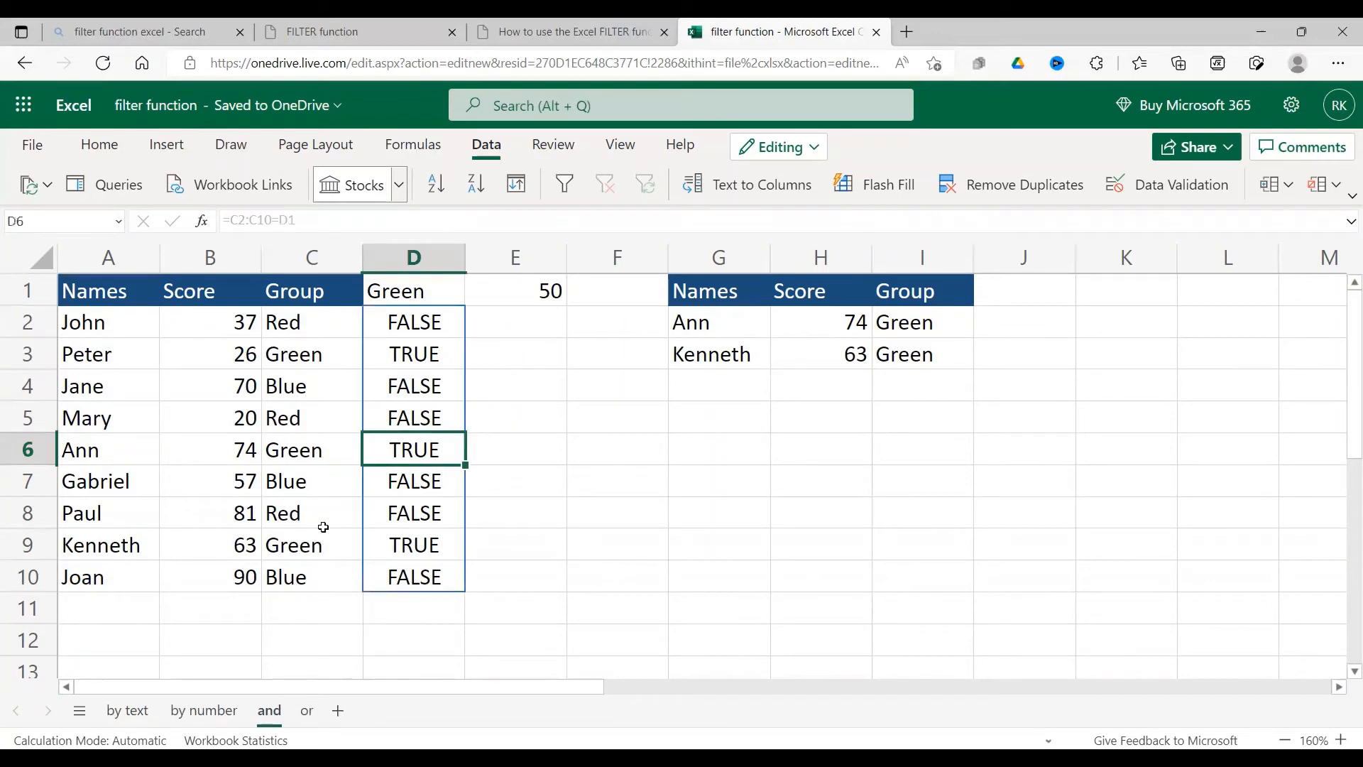
left_click(305, 541)
left_click(440, 545)
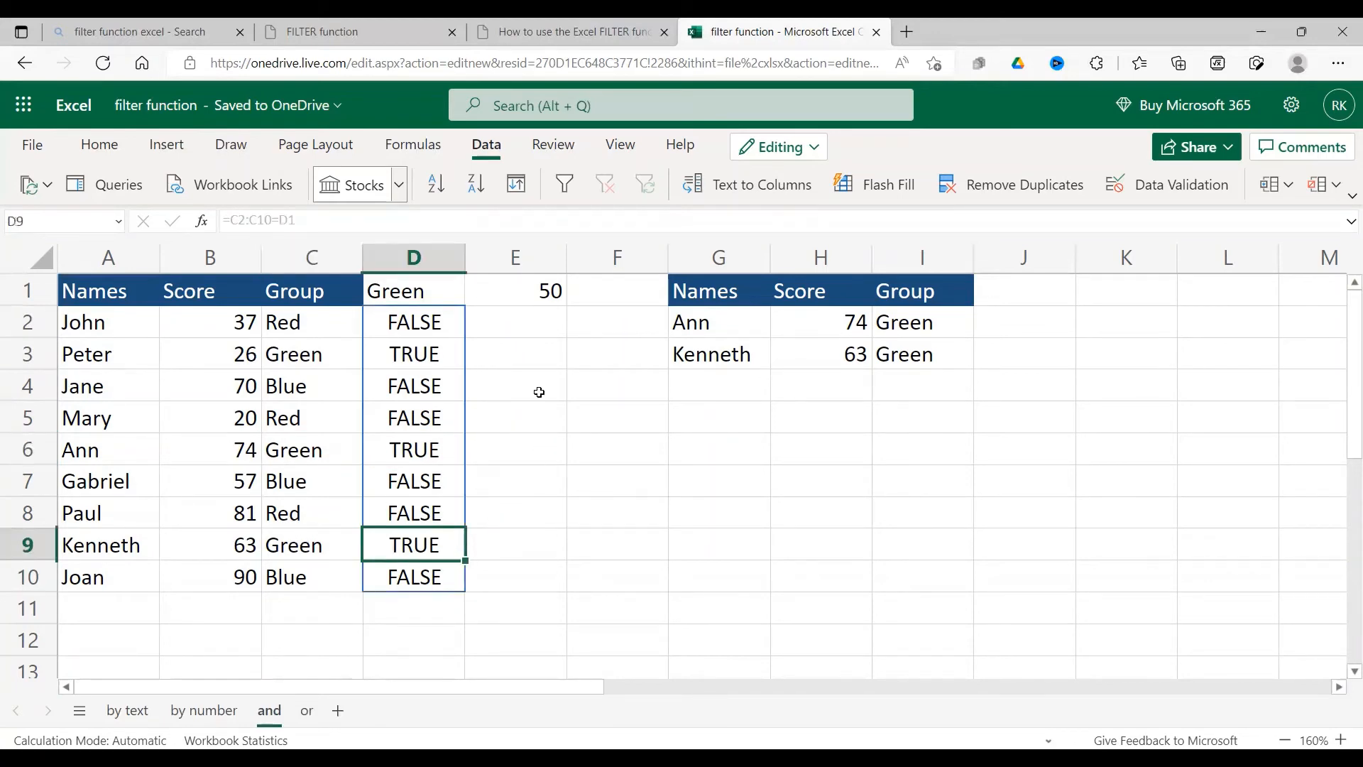
Step: Enter the formula =B2:B10>=E1 in E2 to test every record's score against the criterion
left_click(517, 326)
left_click(397, 545)
left_click(526, 321)
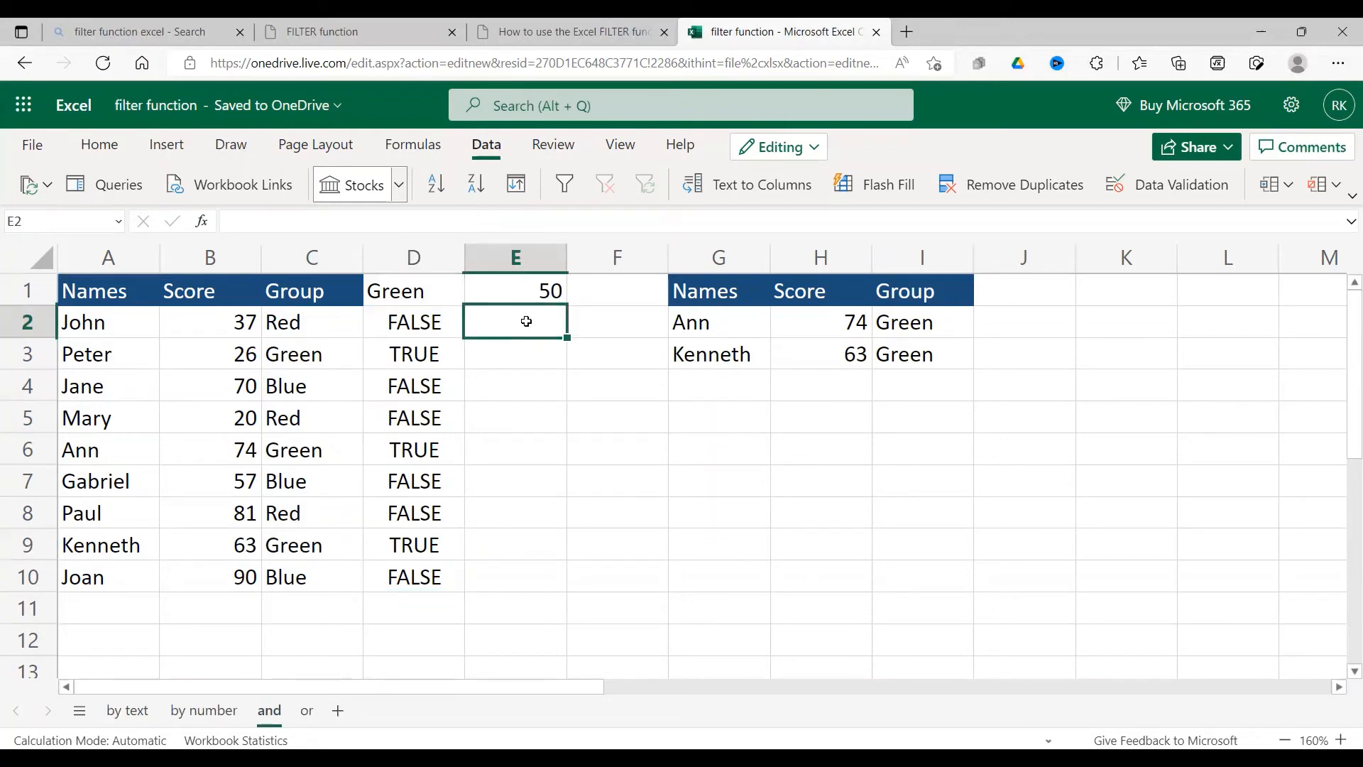
type("=")
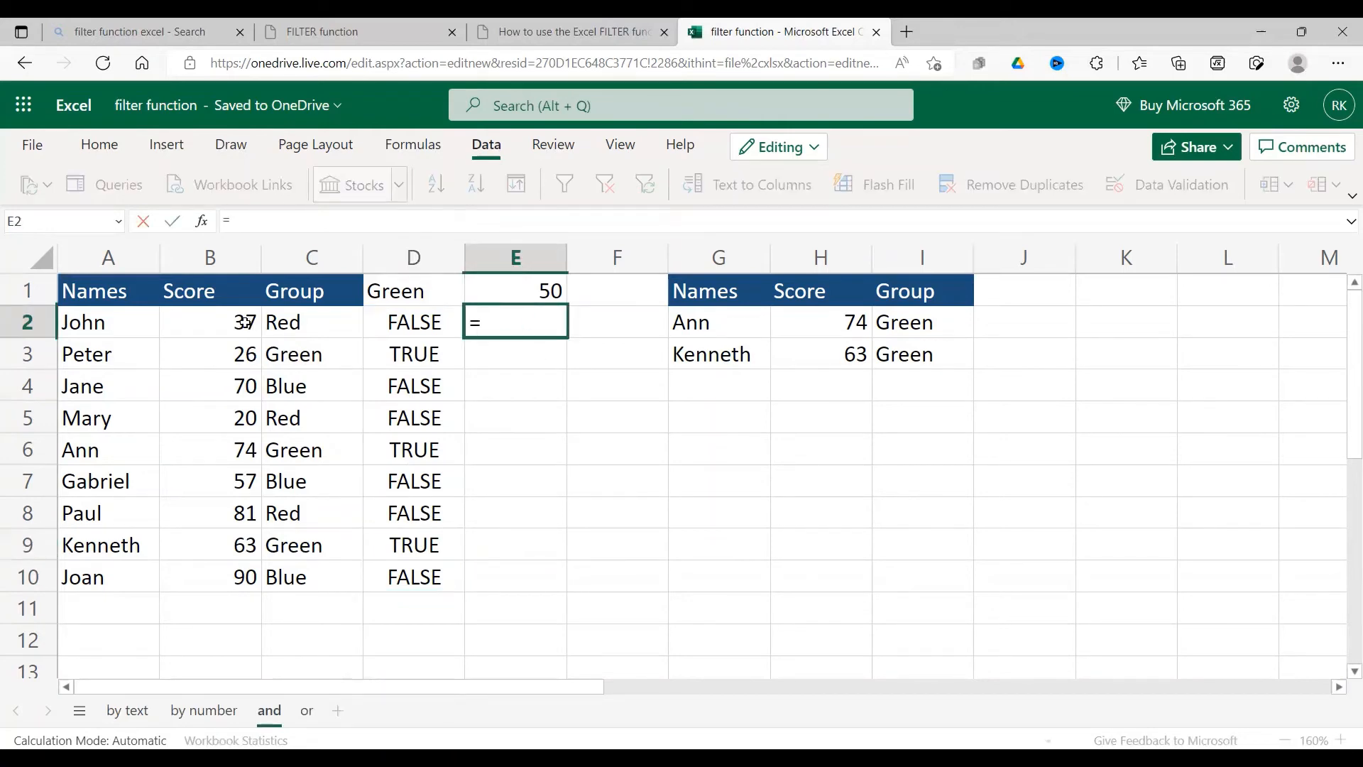
left_click_drag(245, 323, 236, 571)
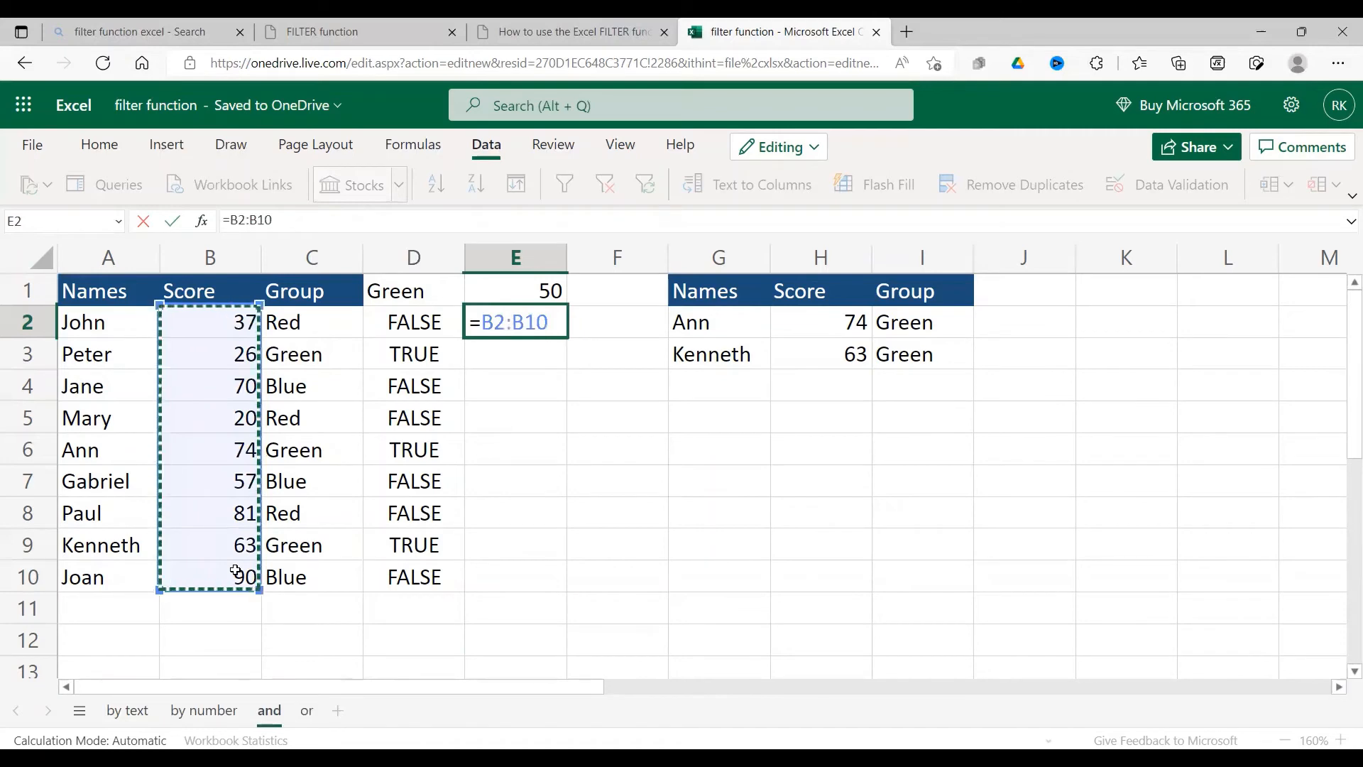
type(">=")
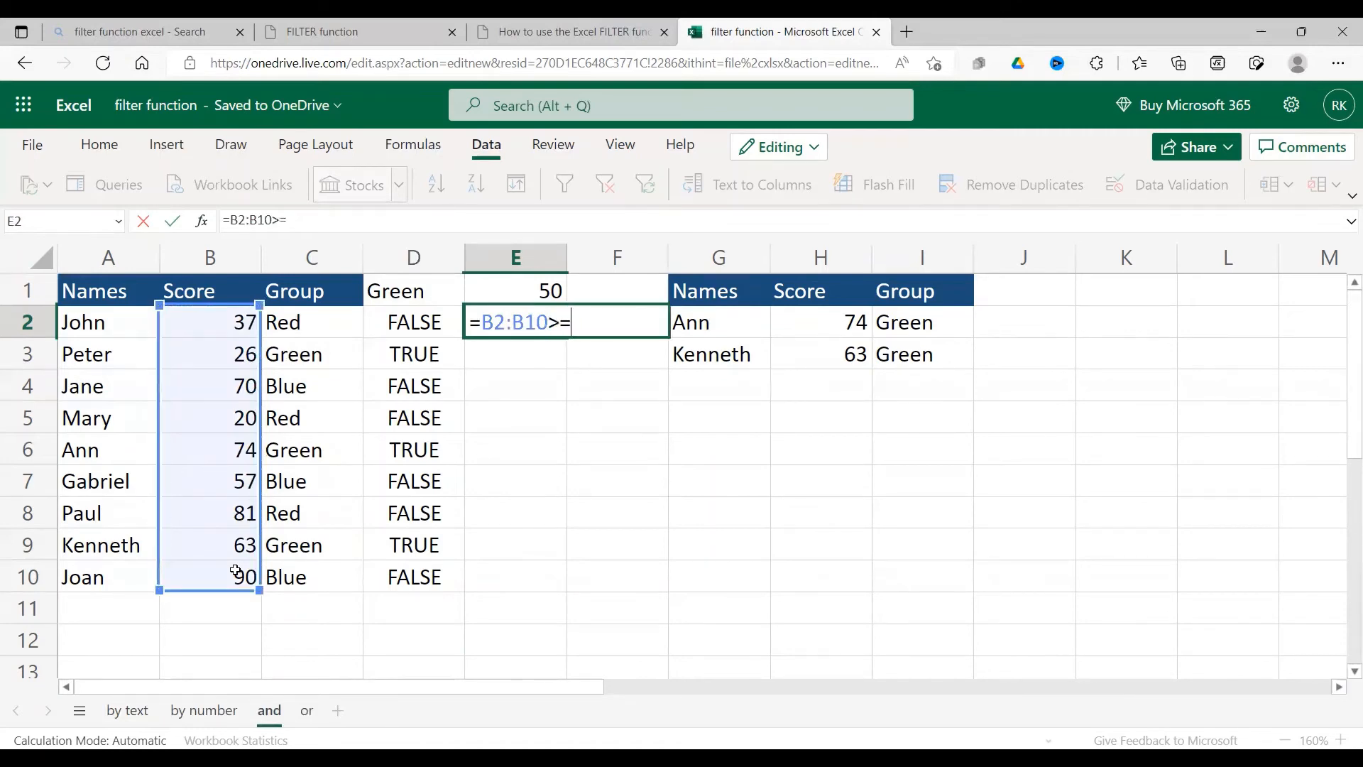
left_click(519, 297)
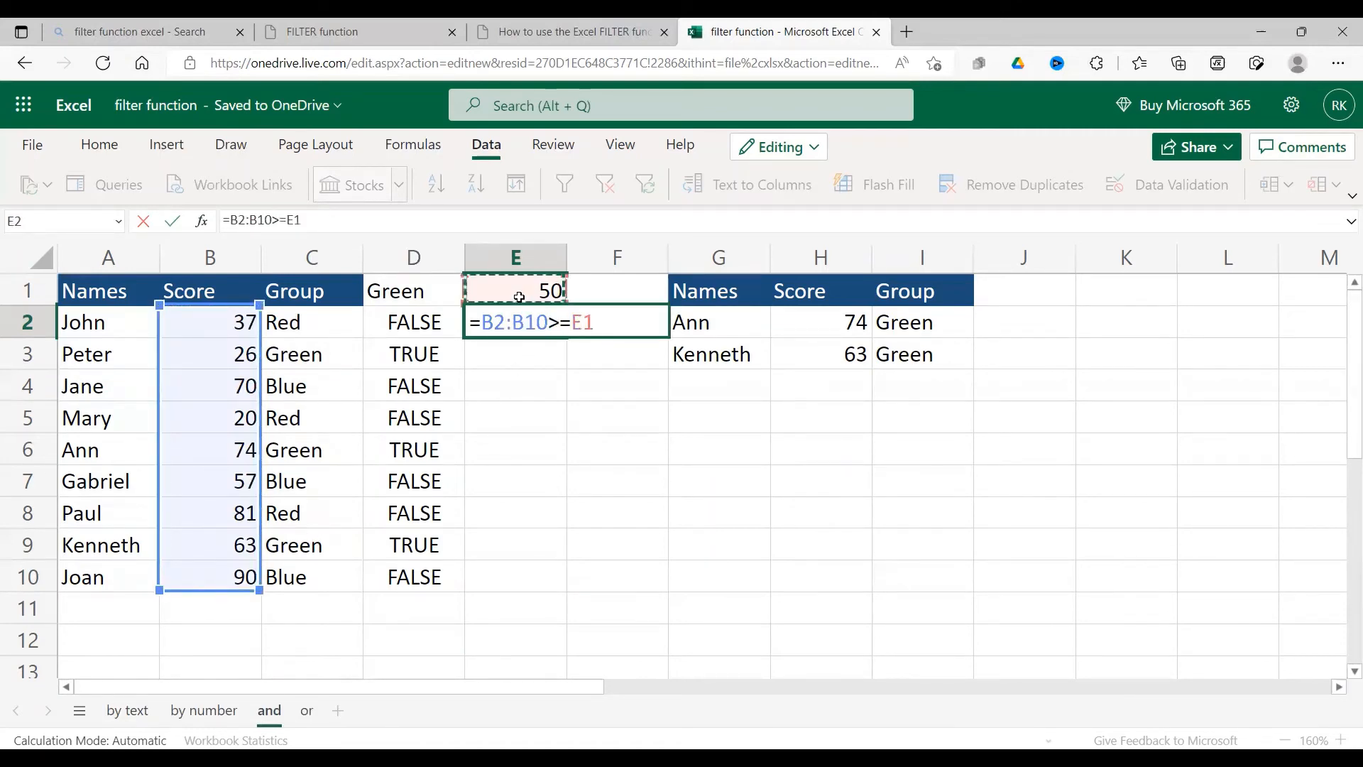
key("Return")
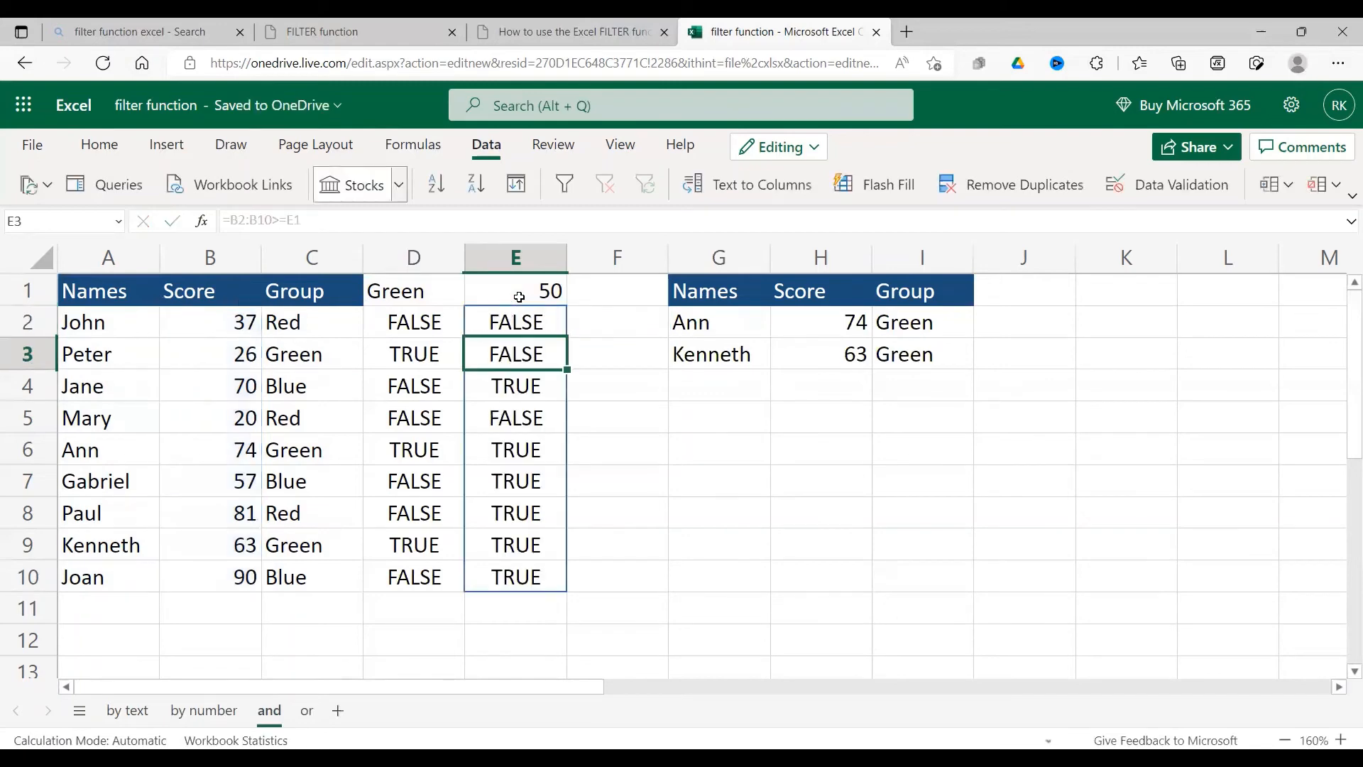
Step: Compare the scores in B2, B4 and B6 with their logical test results in column E
left_click(539, 321)
left_click(460, 324)
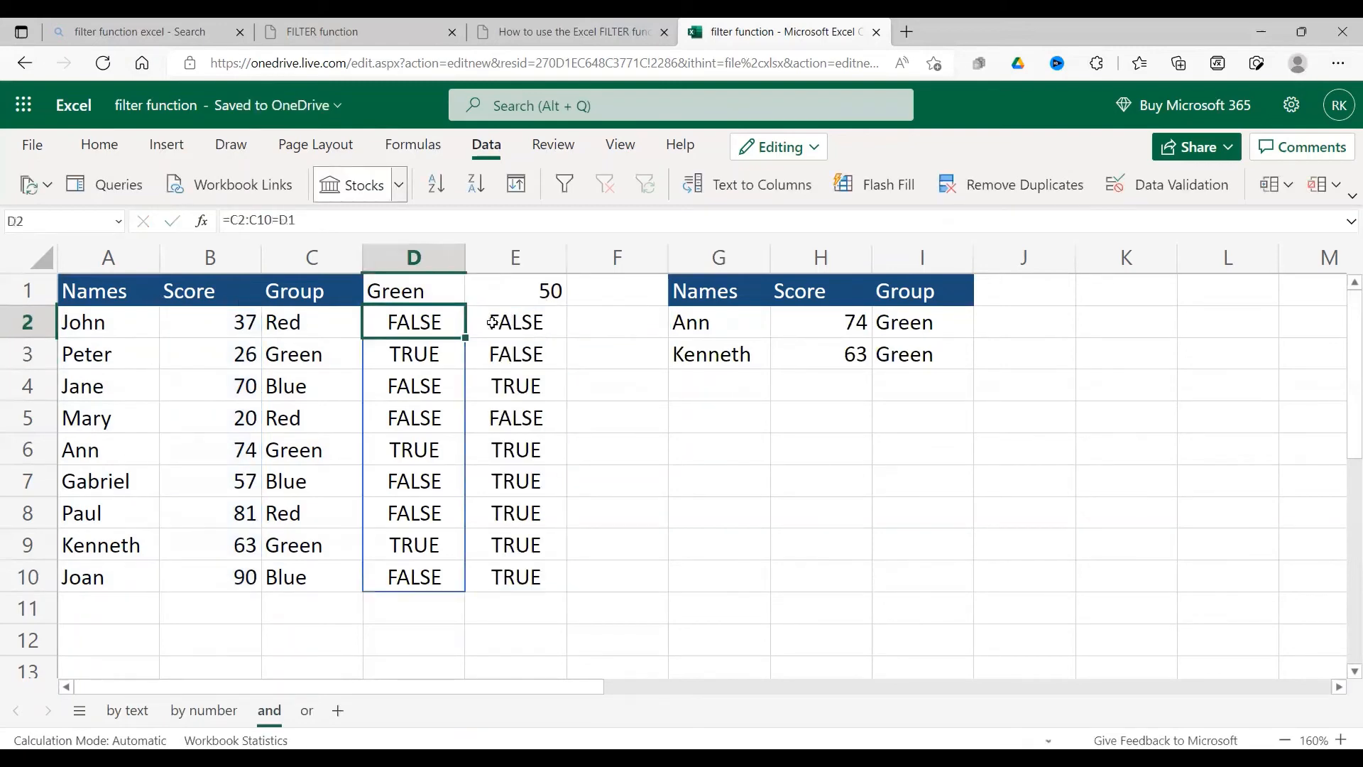
left_click(537, 318)
left_click(257, 335)
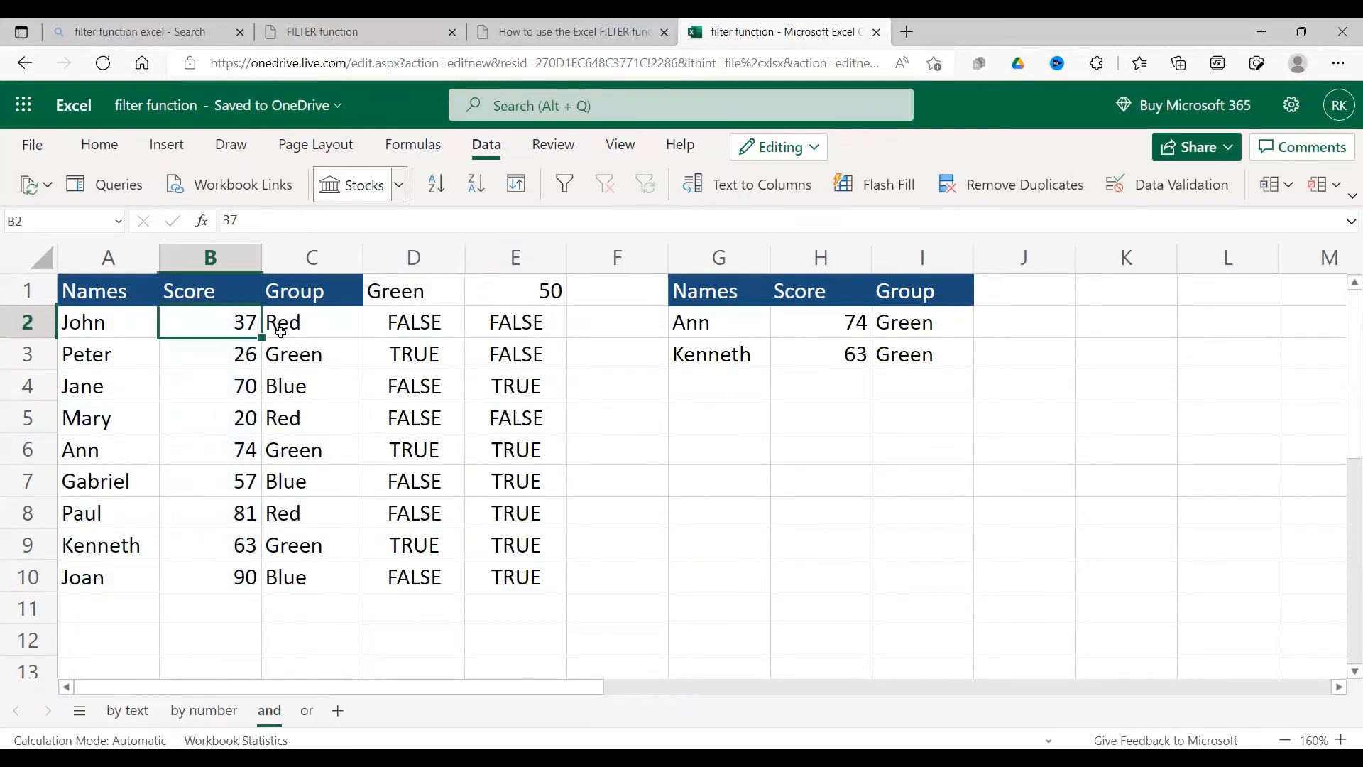
left_click(524, 324)
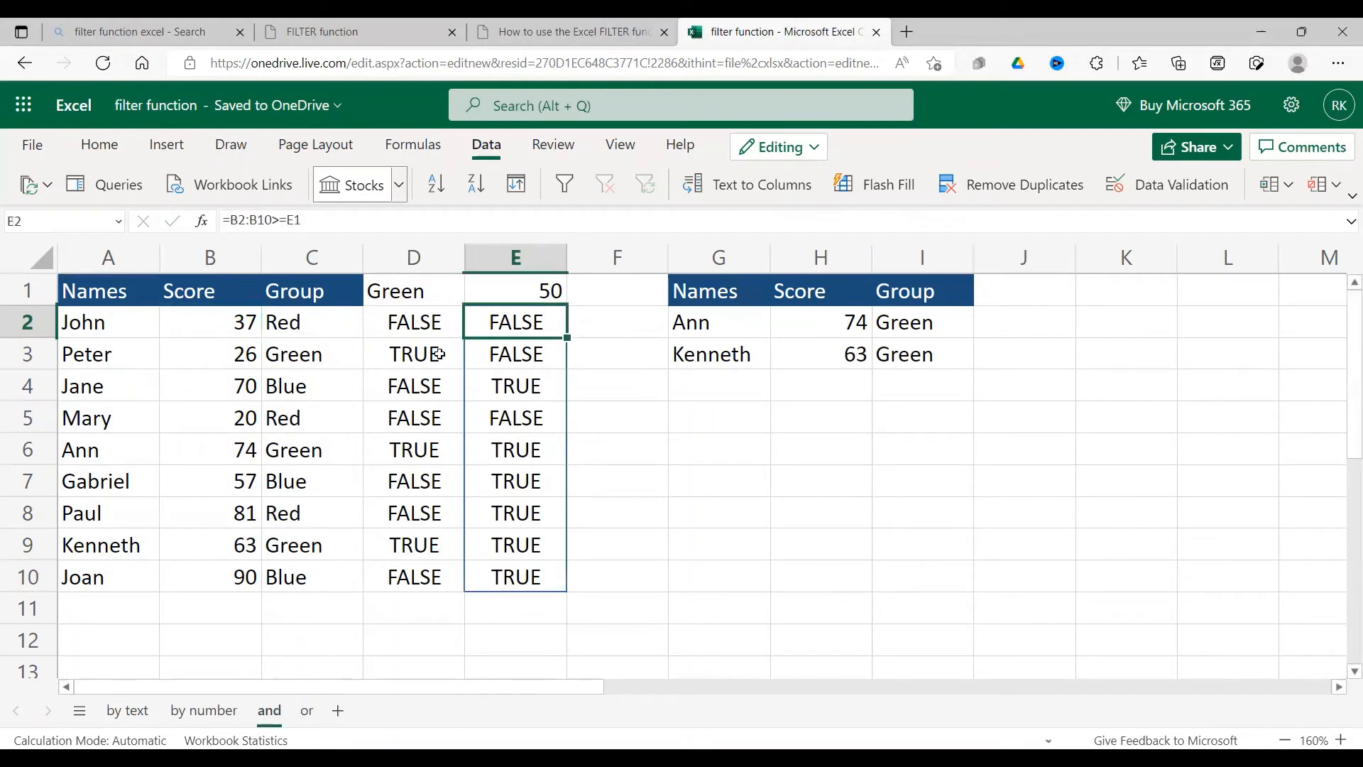
left_click(231, 383)
left_click(524, 387)
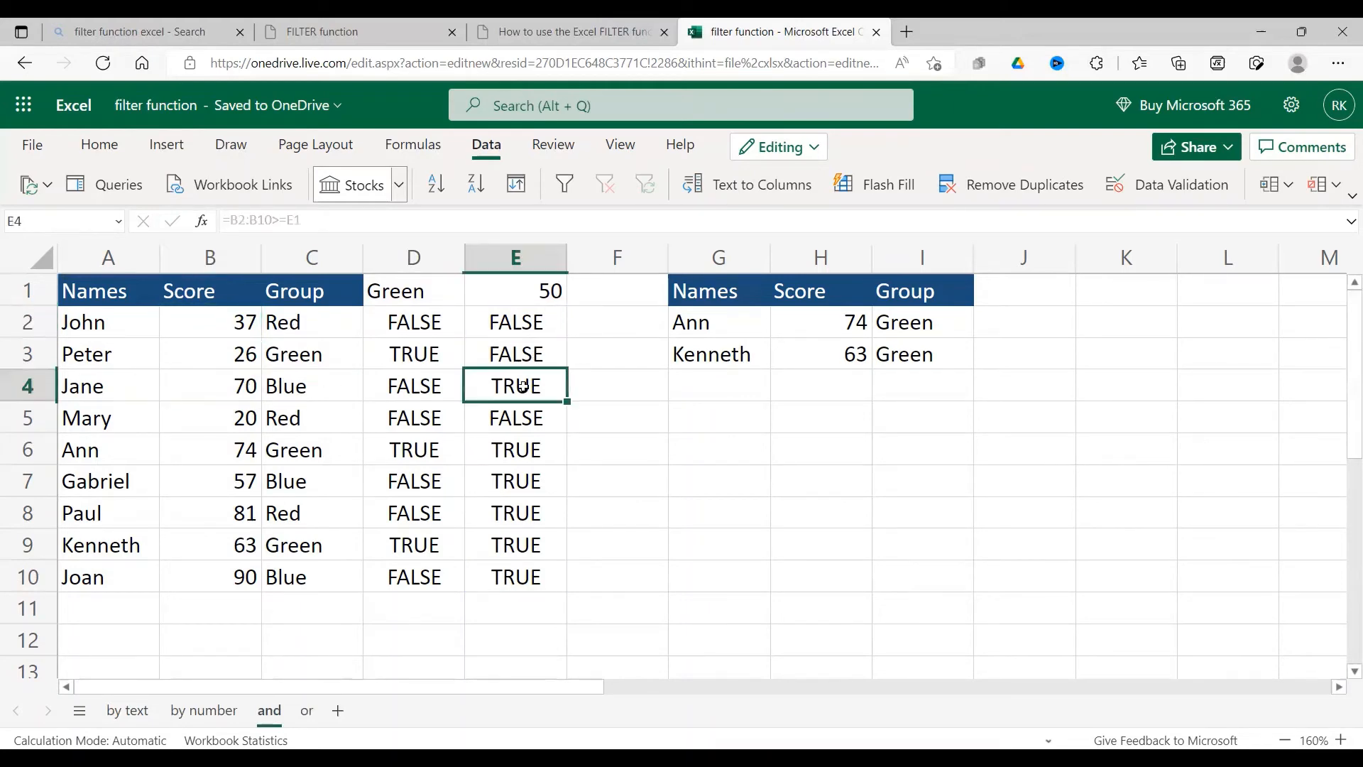
left_click(241, 449)
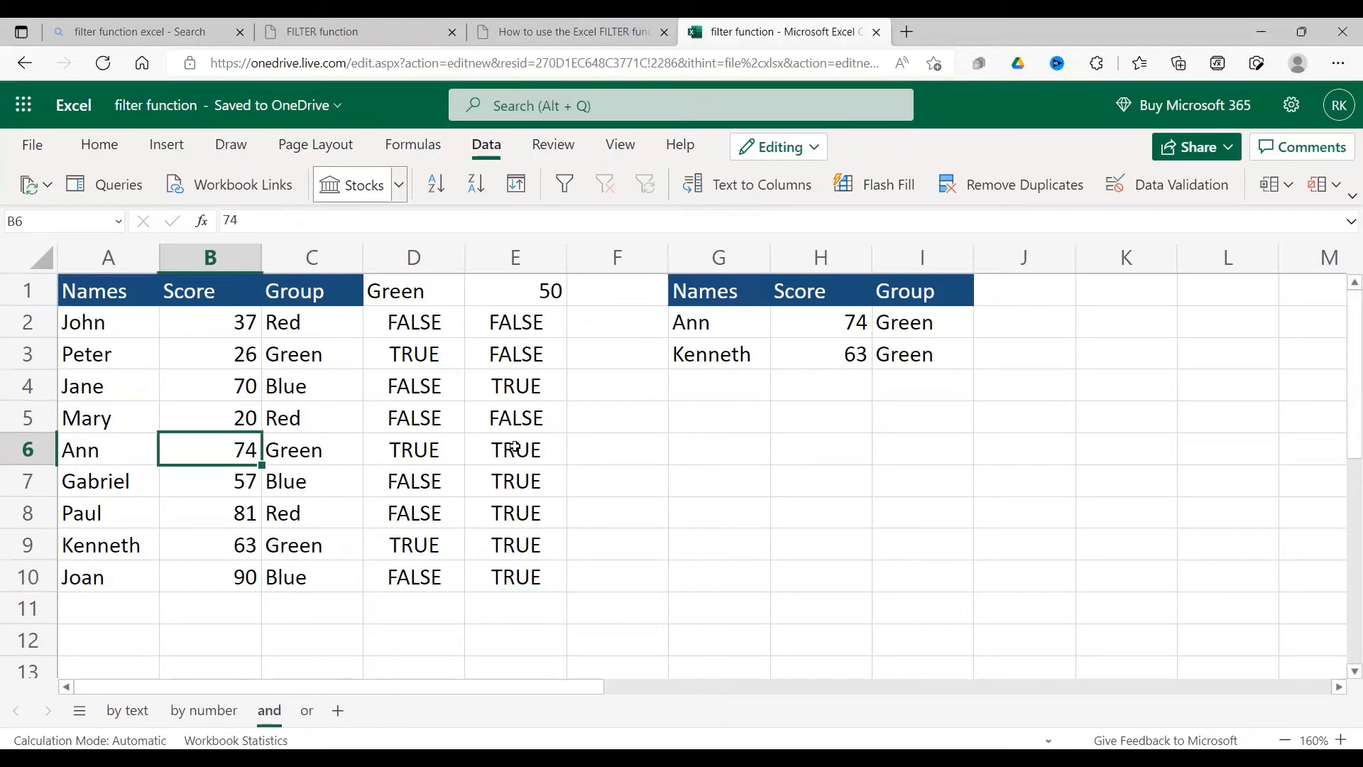
left_click(534, 448)
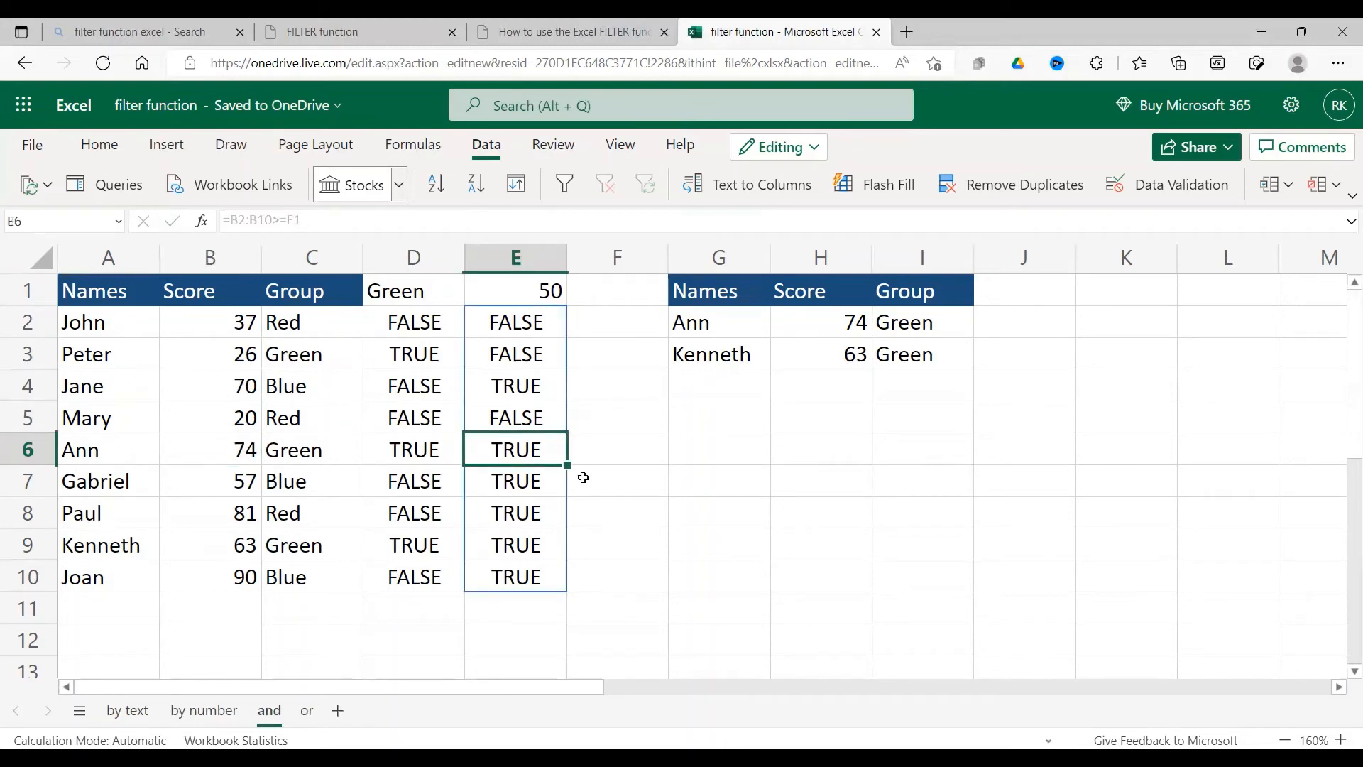
Step: Enter the formula =D2*E2 in F2 to multiply the two test results, and fill it down to F10
left_click(598, 312)
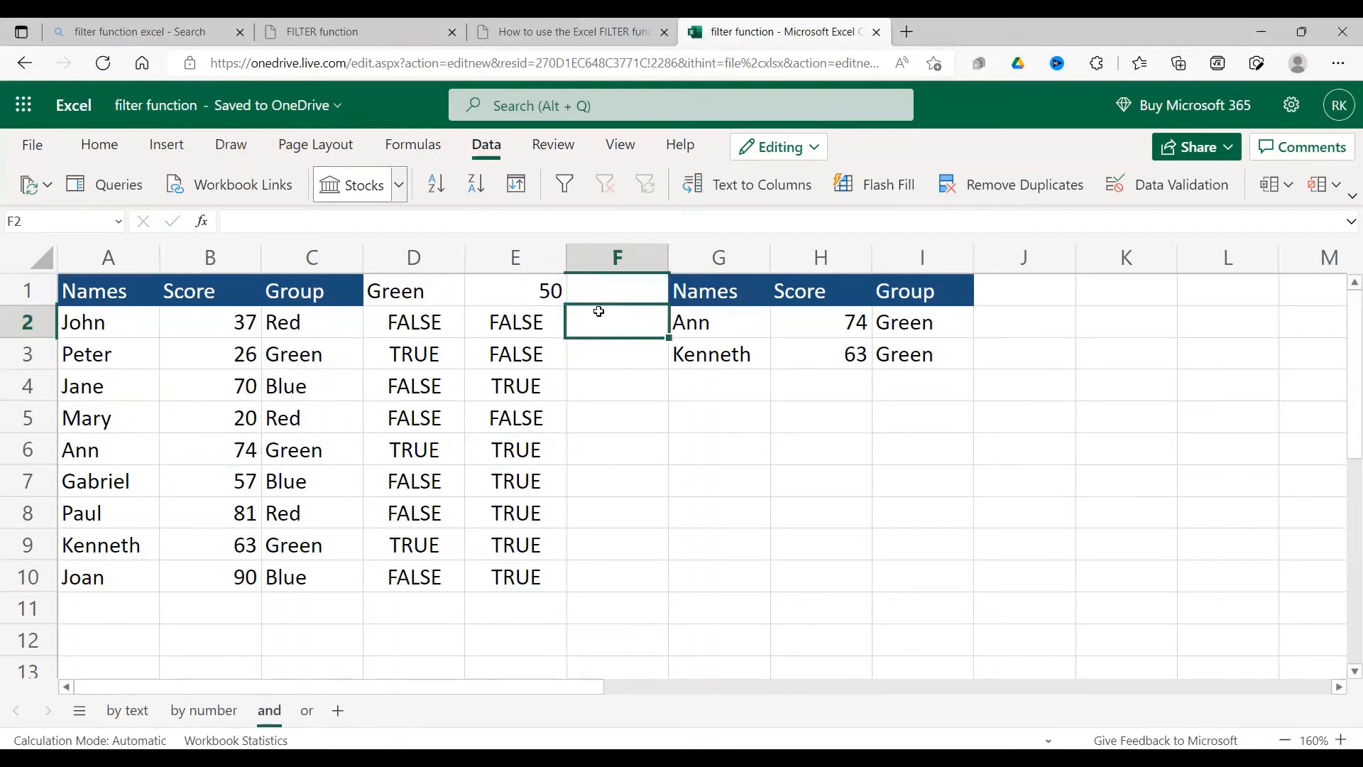
type("=")
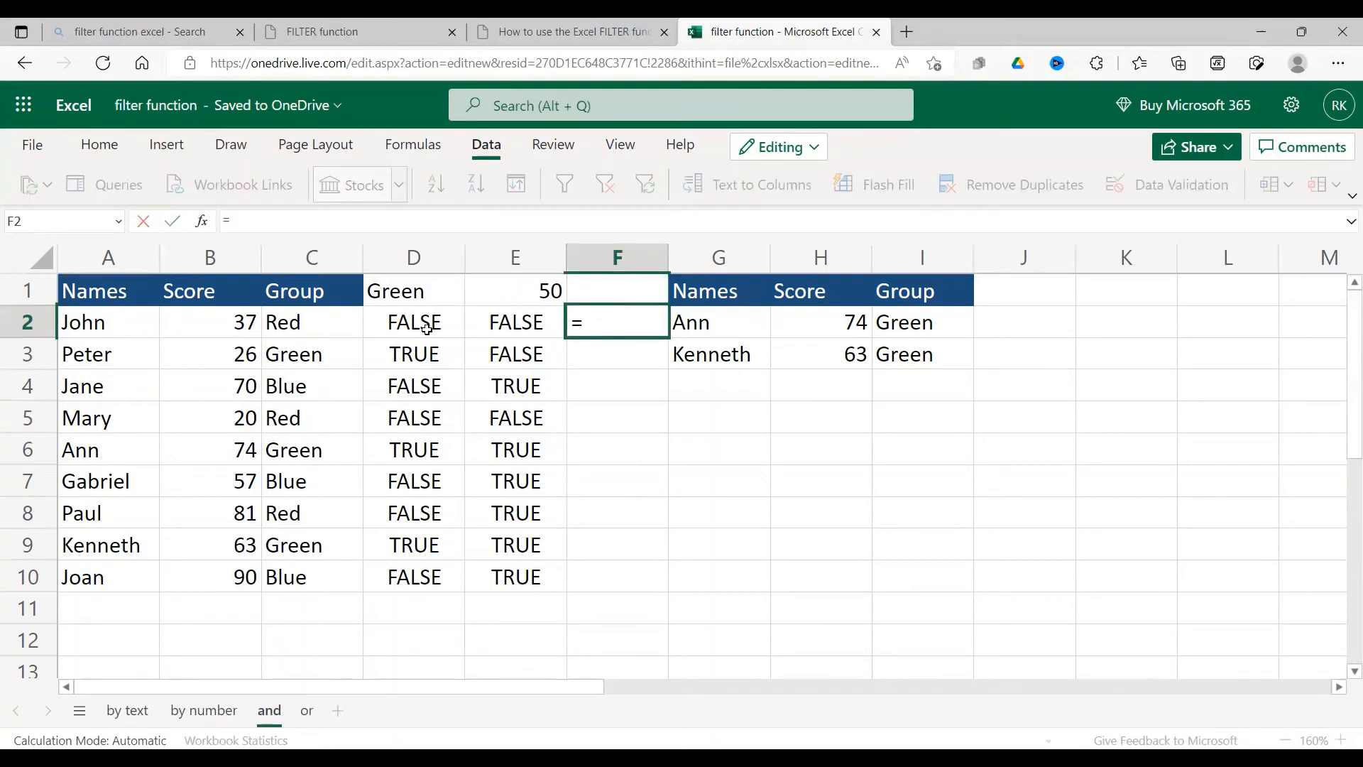
left_click(400, 325)
type("*")
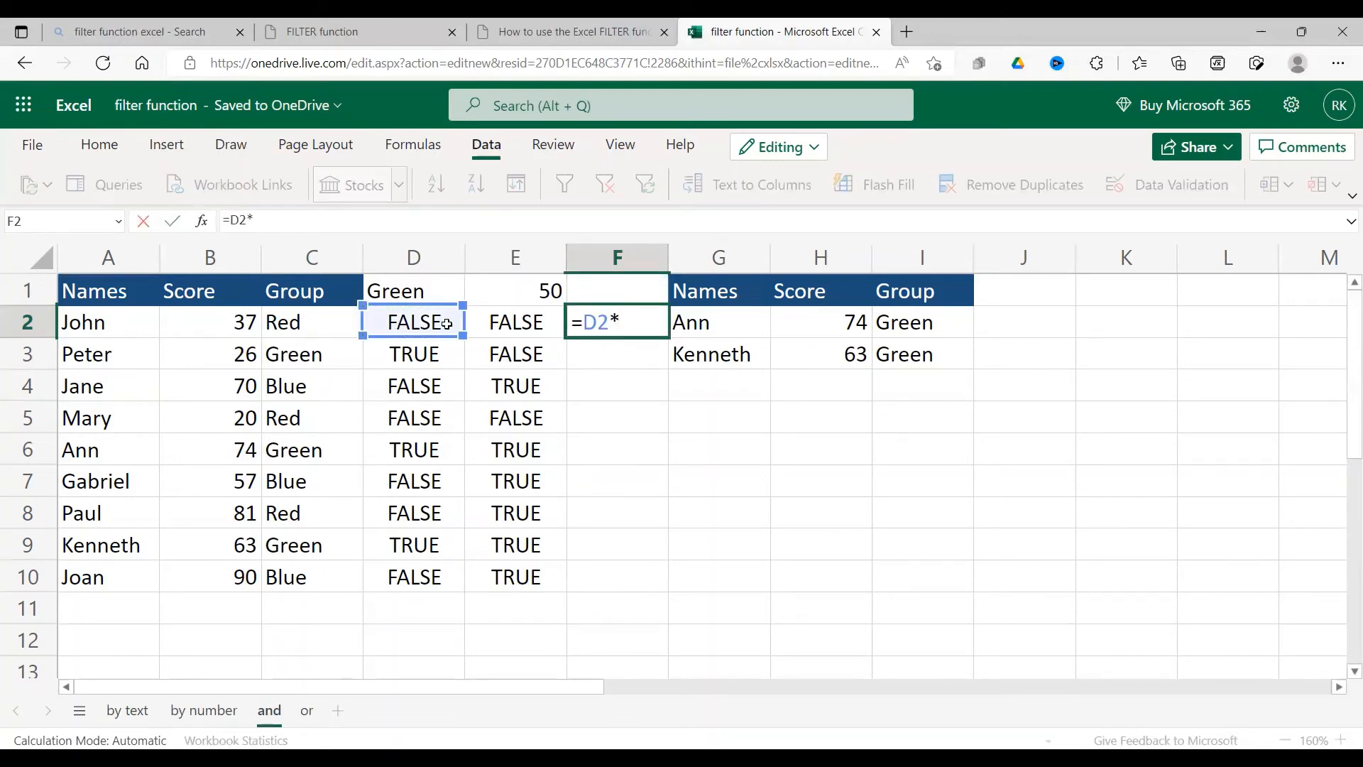
left_click(481, 321)
key("Return")
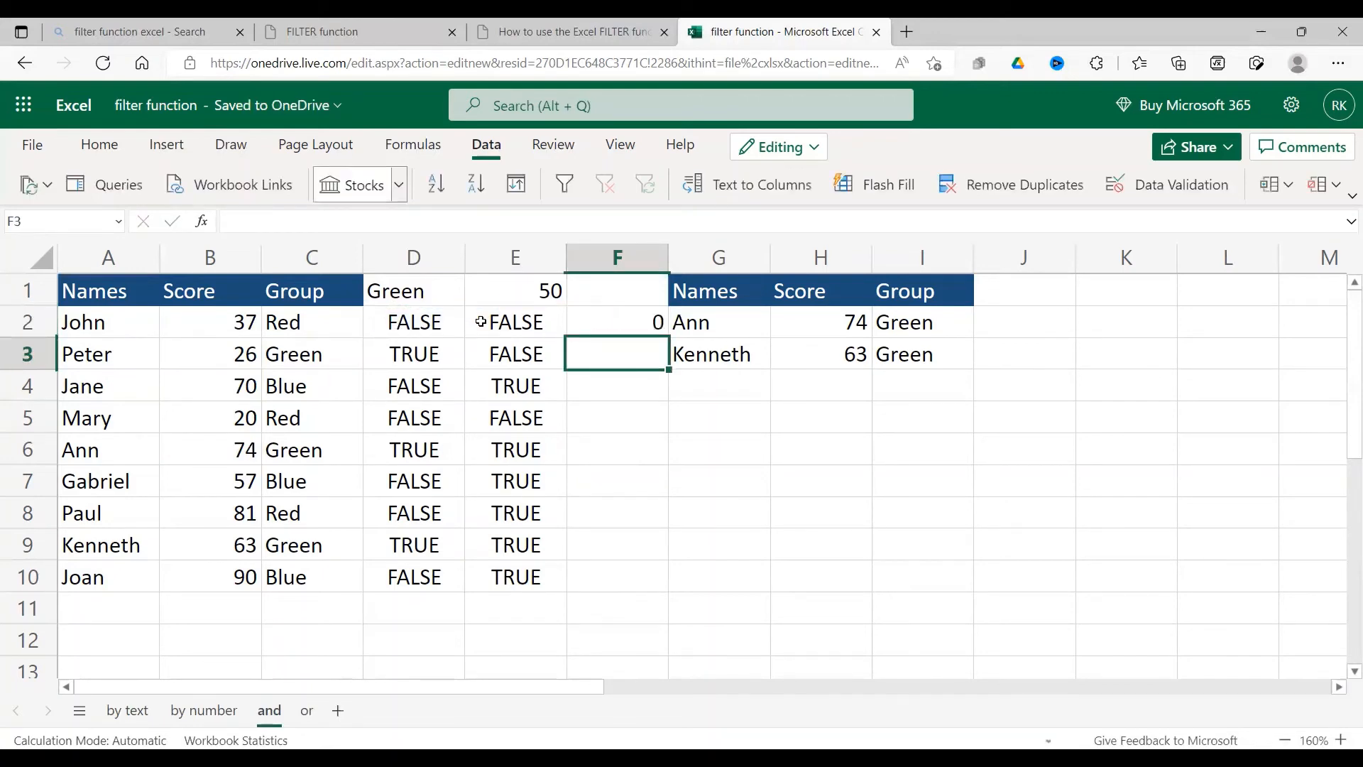
left_click(662, 326)
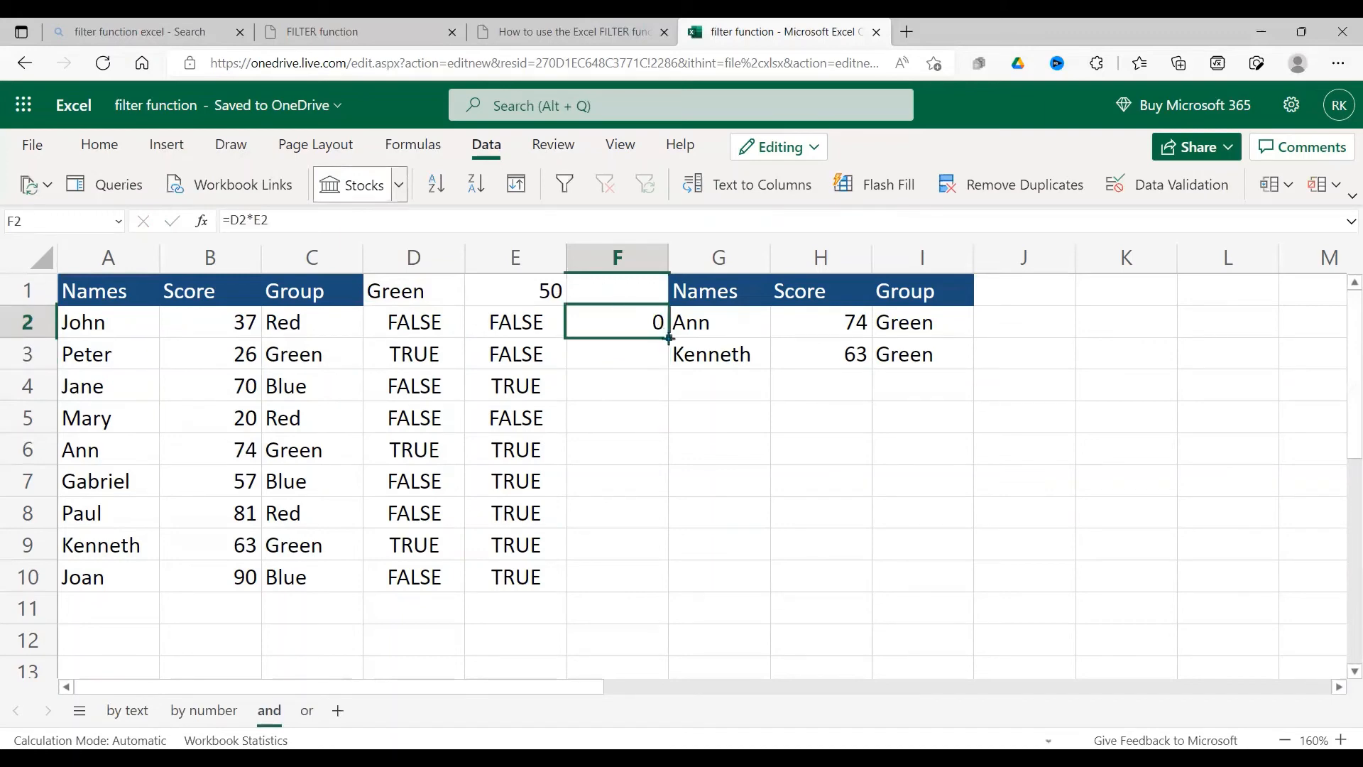
left_click_drag(669, 338, 633, 575)
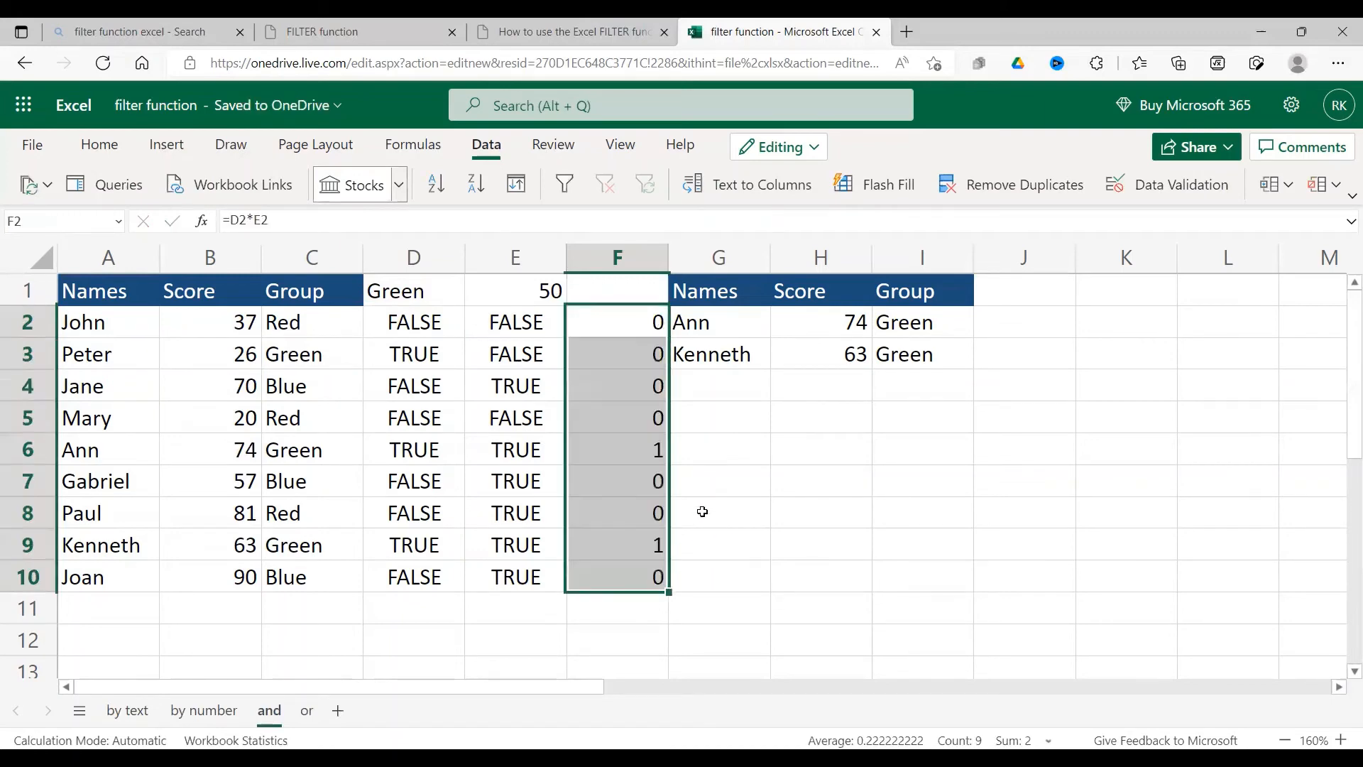
Step: Compare the group and score test results in rows 6 and 9 with their products in column F
left_click(594, 450)
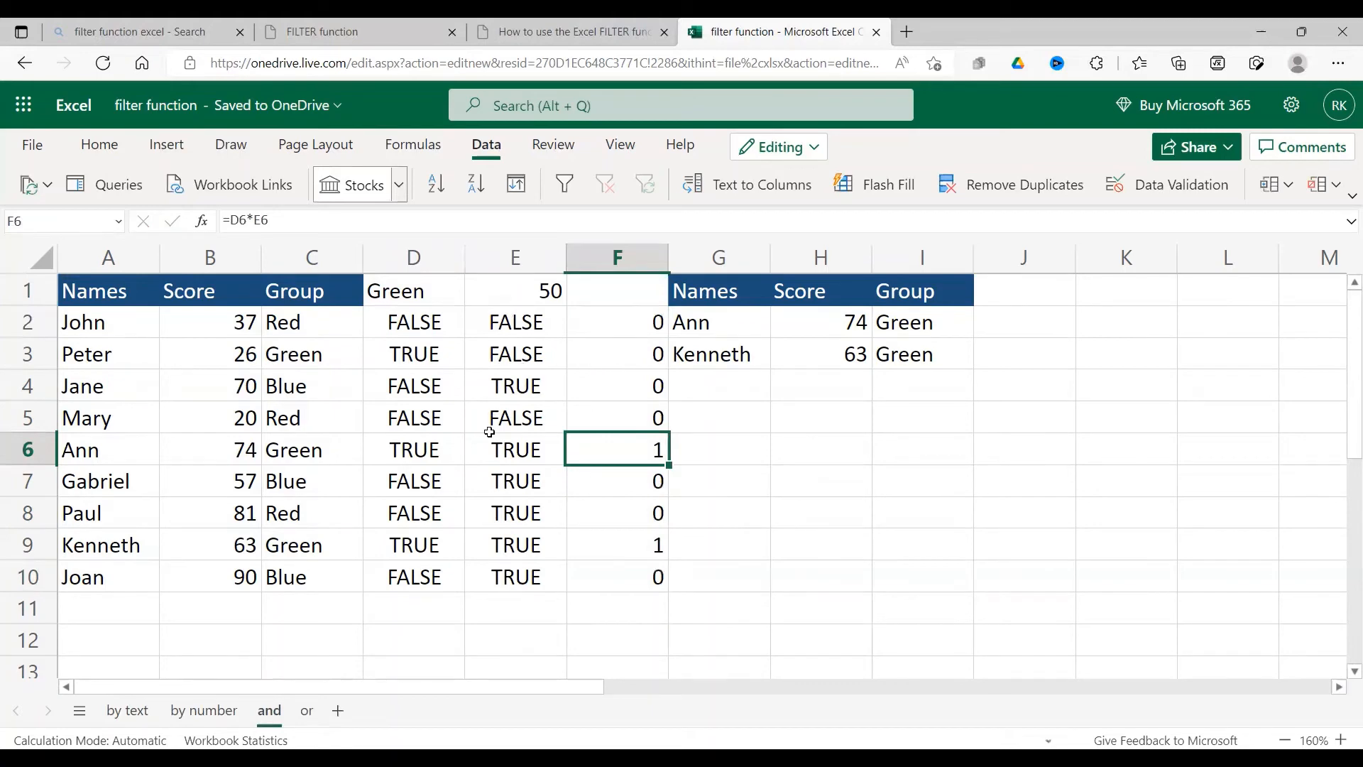
left_click(414, 447)
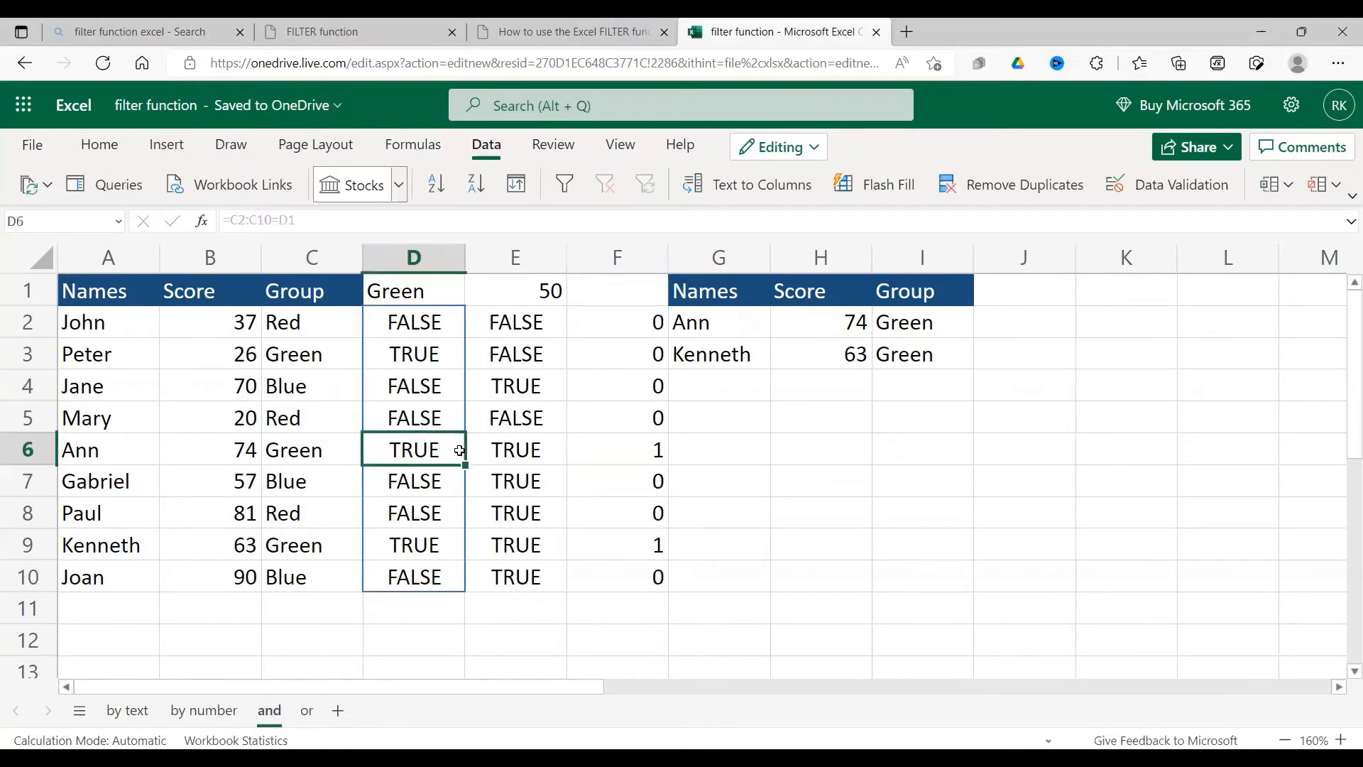
left_click(527, 451)
left_click(654, 443)
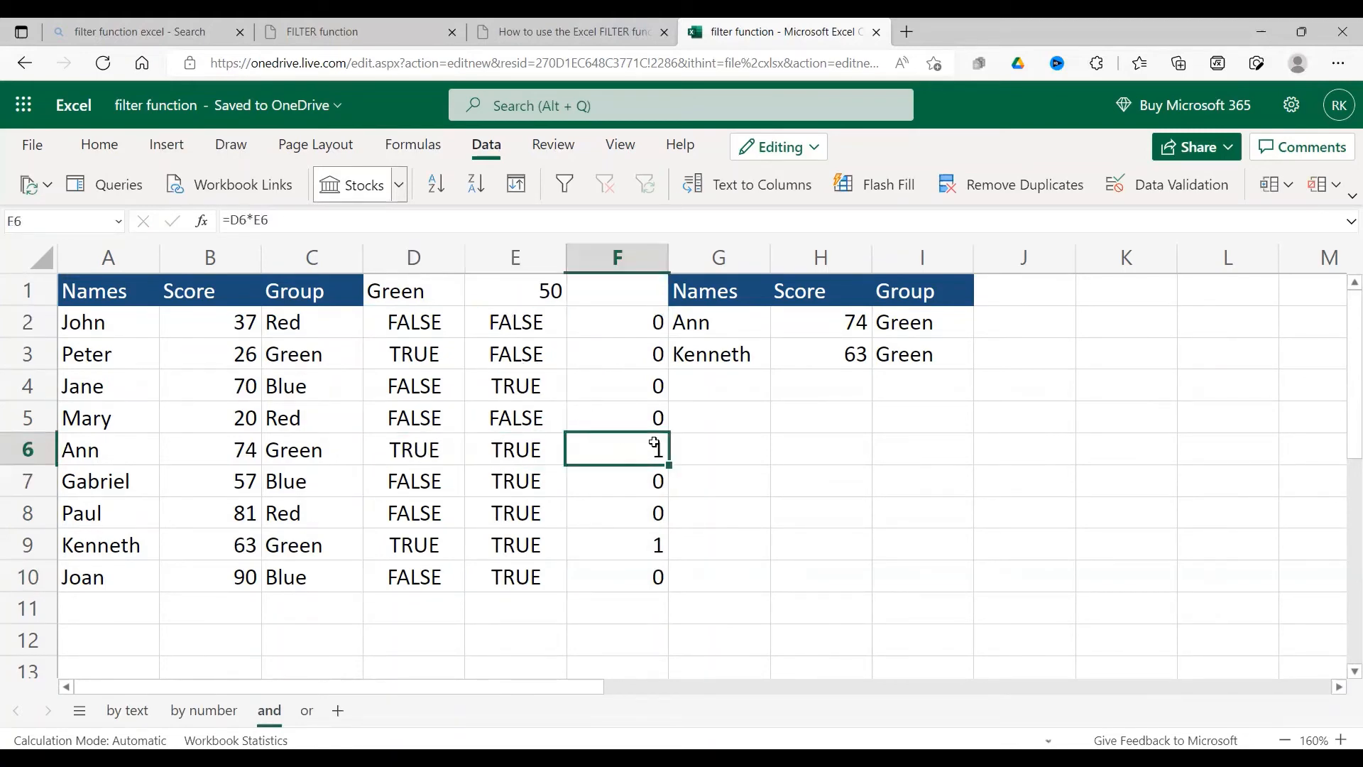
left_click(424, 549)
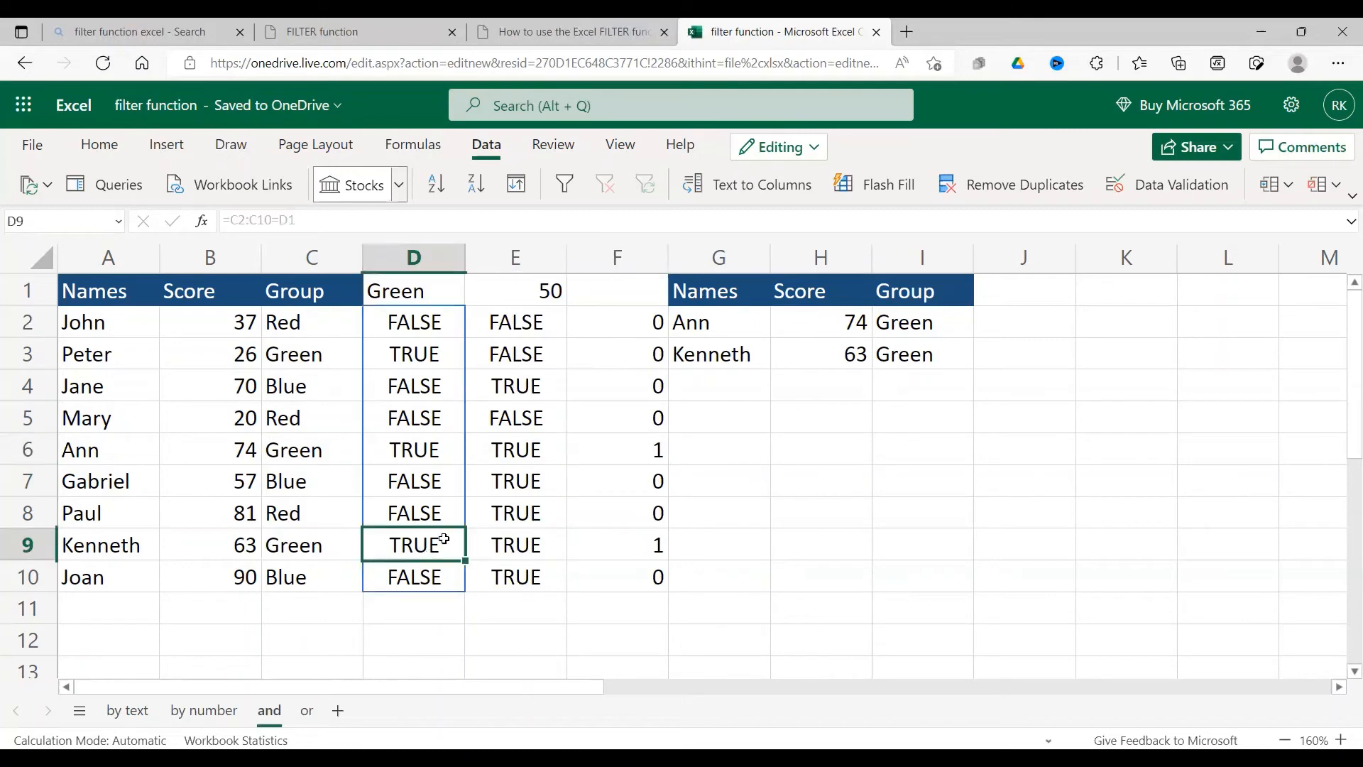
left_click(526, 542)
left_click(634, 551)
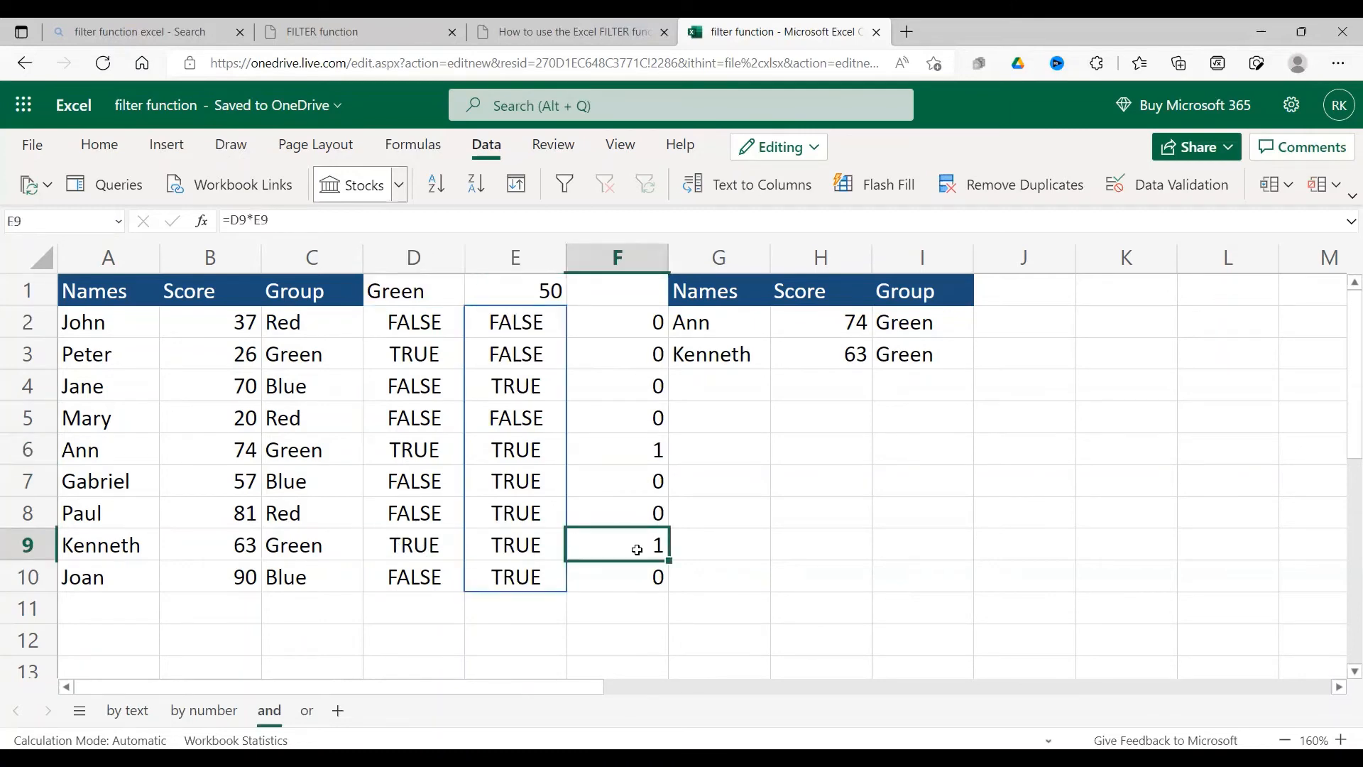
Step: Review the products in F2:F10 and the test block D2:F10 against the extracted records starting in G2
left_click_drag(654, 322, 654, 577)
left_click(654, 436)
left_click(654, 548)
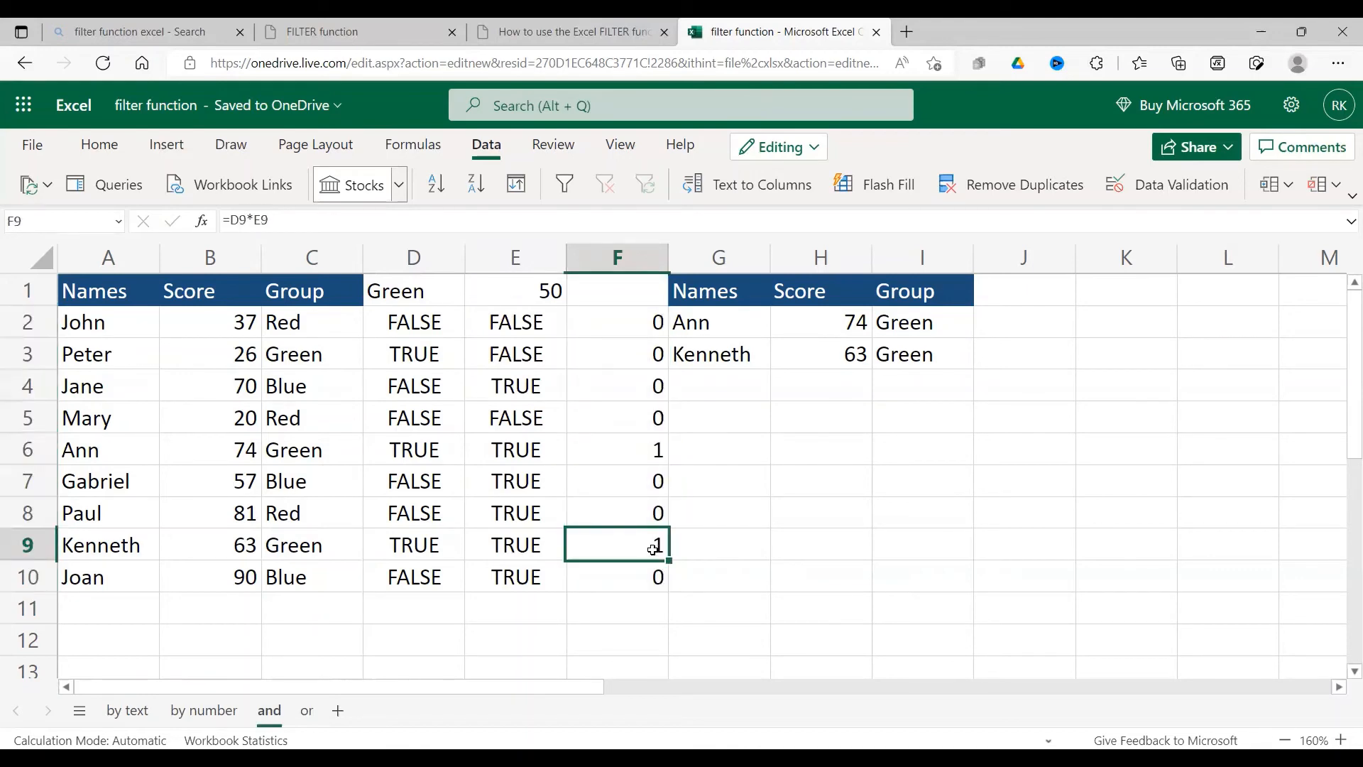
left_click(640, 456)
left_click_drag(419, 321, 611, 570)
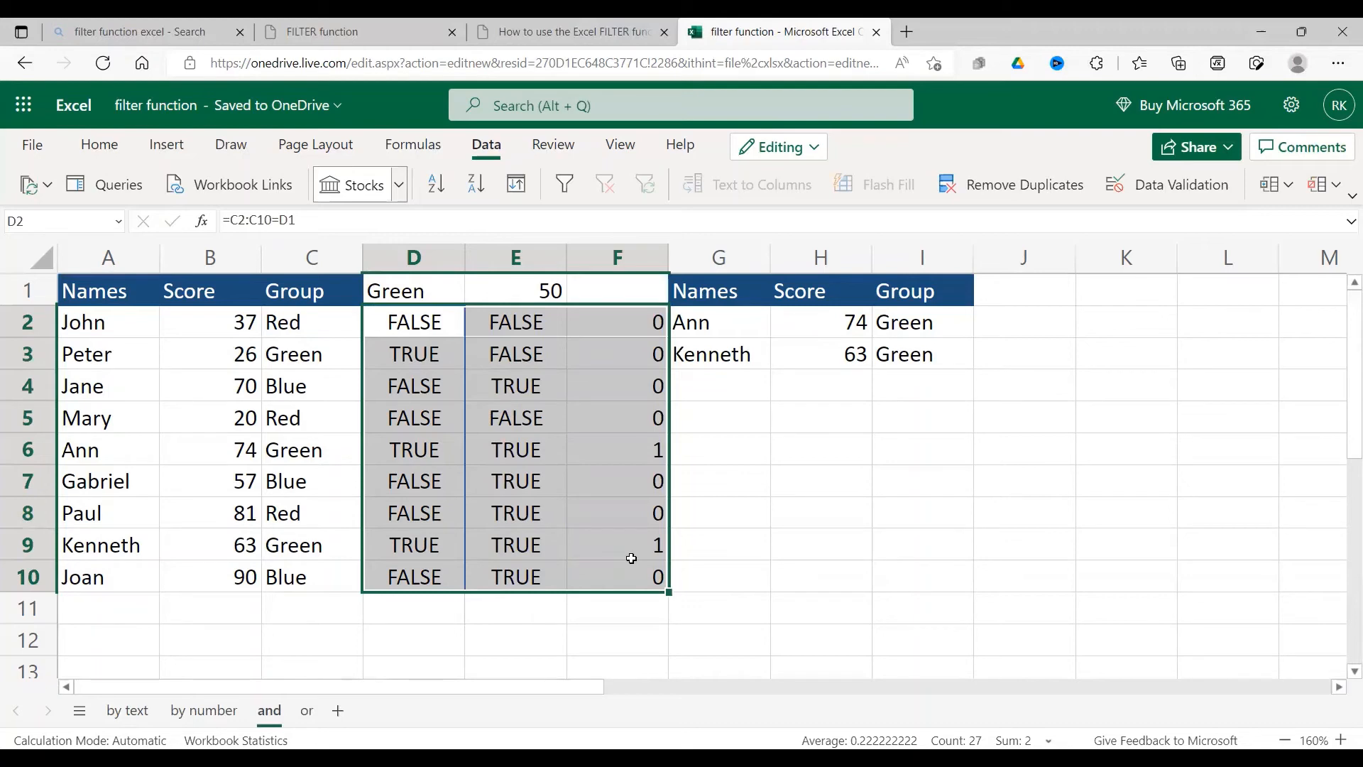
left_click(787, 529)
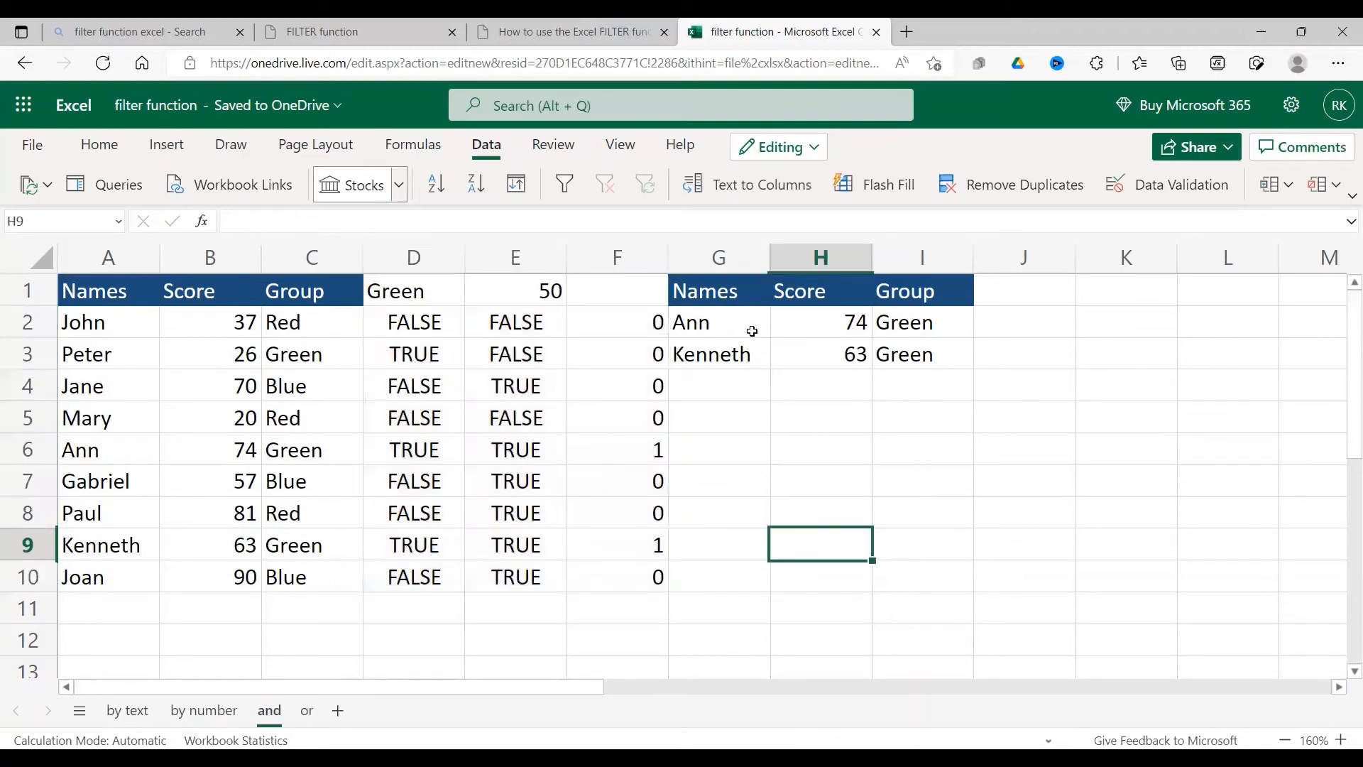
left_click(751, 318)
left_click(755, 411)
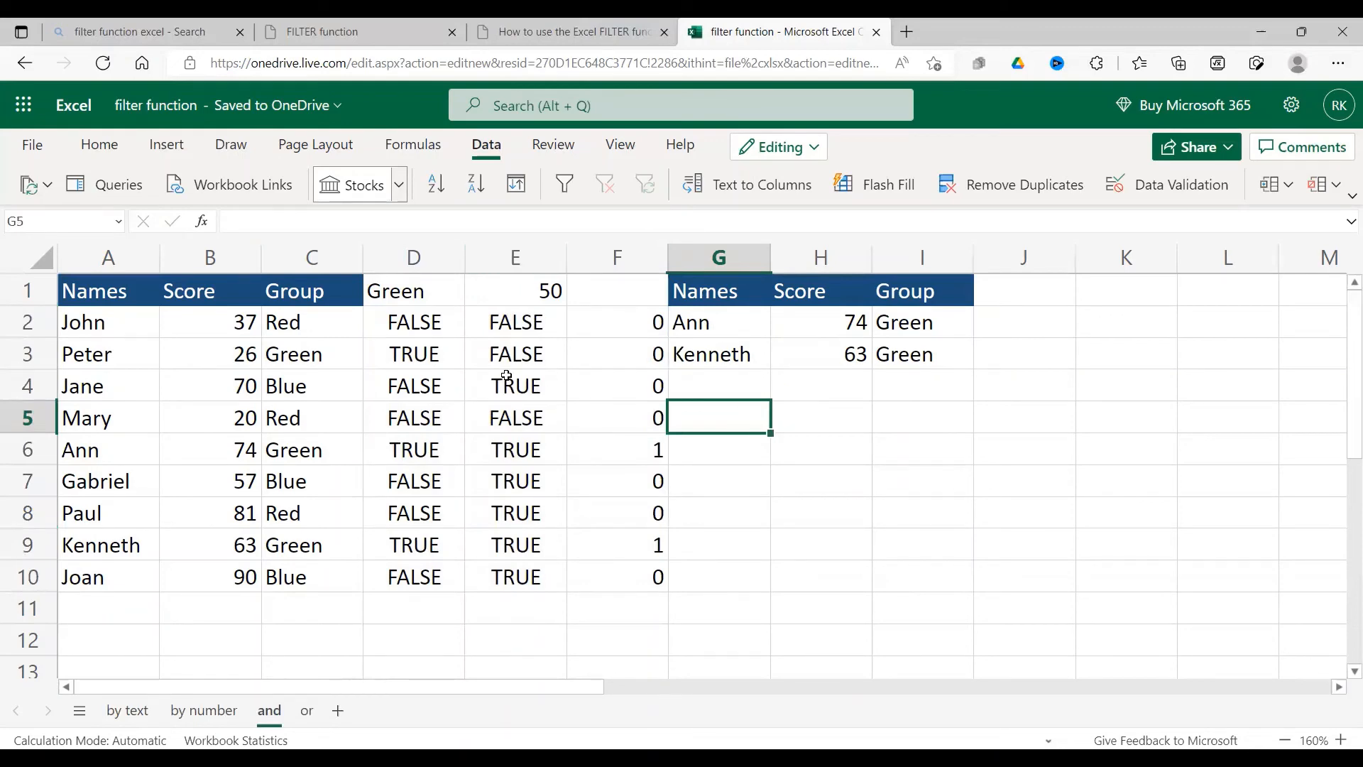
Step: Clear the test formulas from D2:F10
left_click_drag(421, 324, 596, 575)
key("Delete")
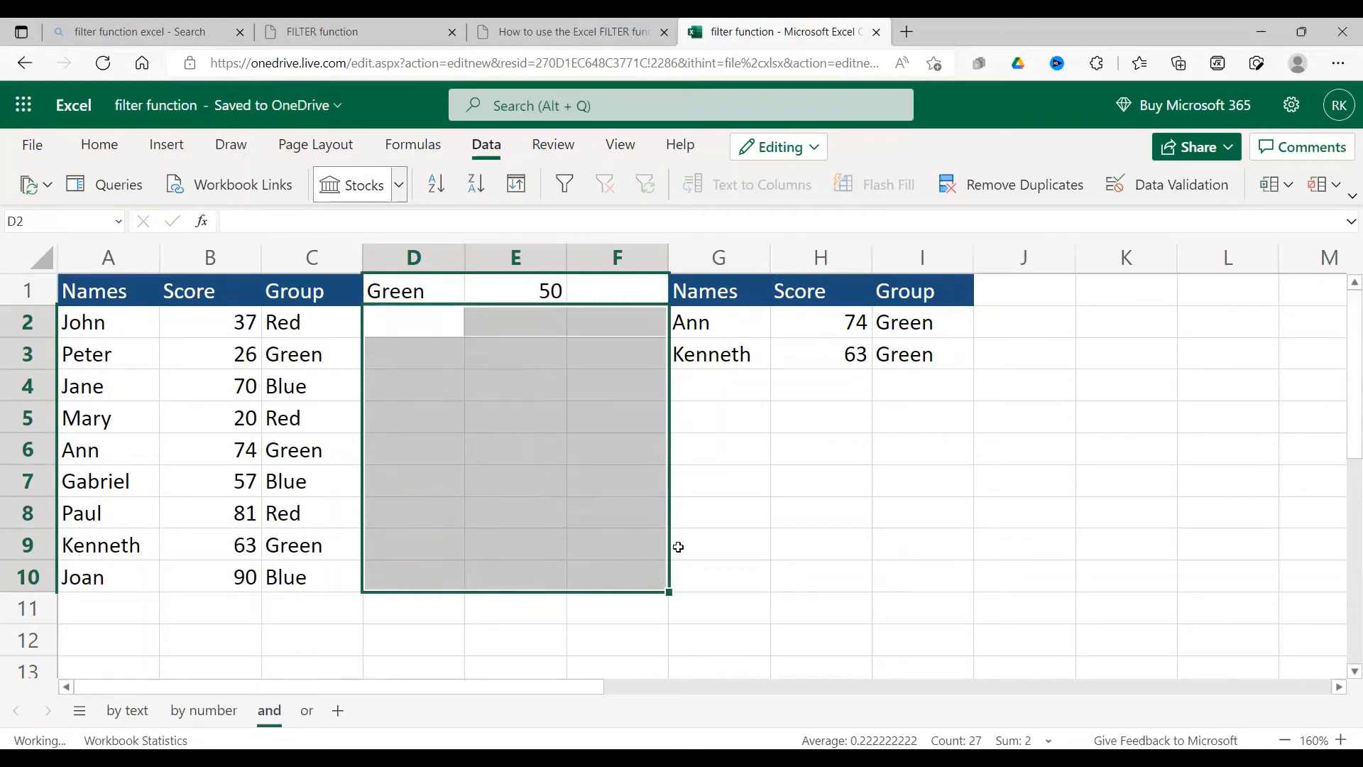
left_click(442, 605)
Step: Open the "or" sheet and check the group and score criteria in D1 and E1
left_click(306, 711)
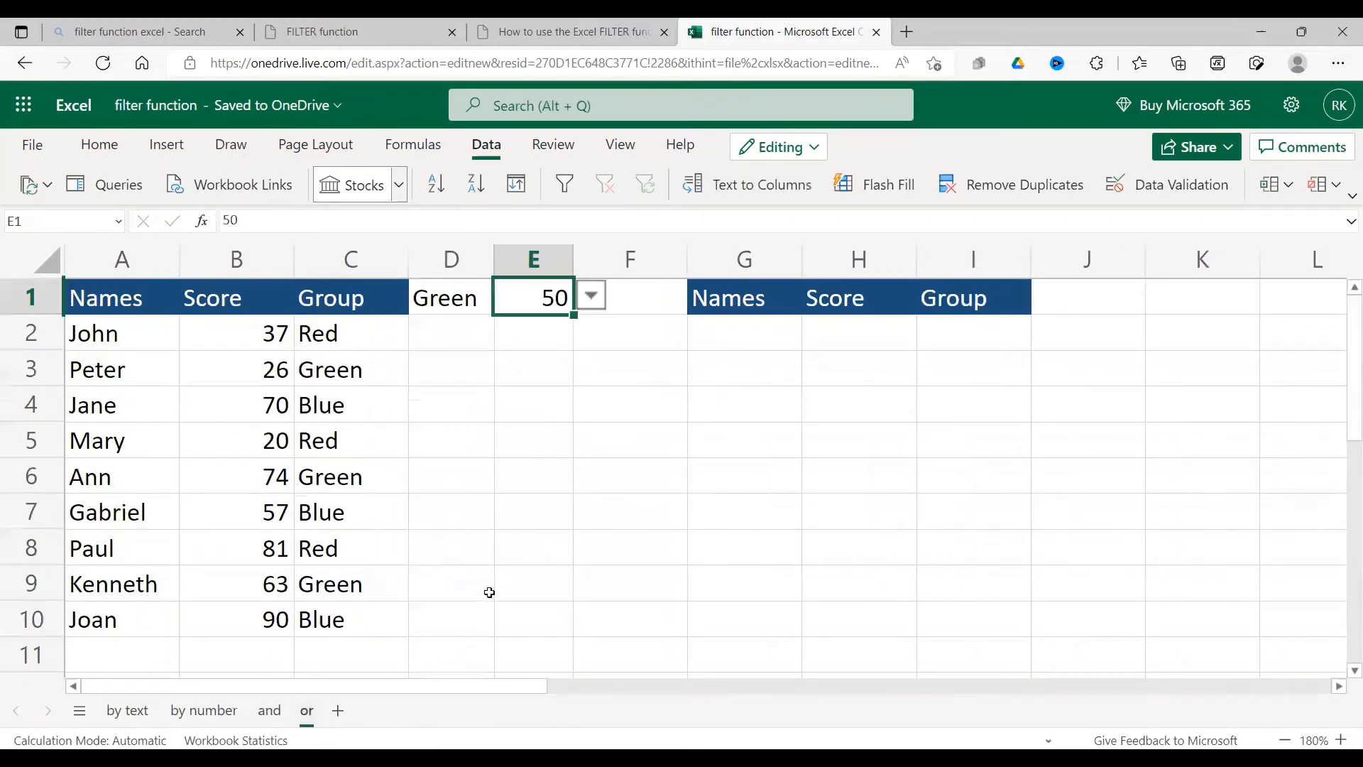
left_click(477, 321)
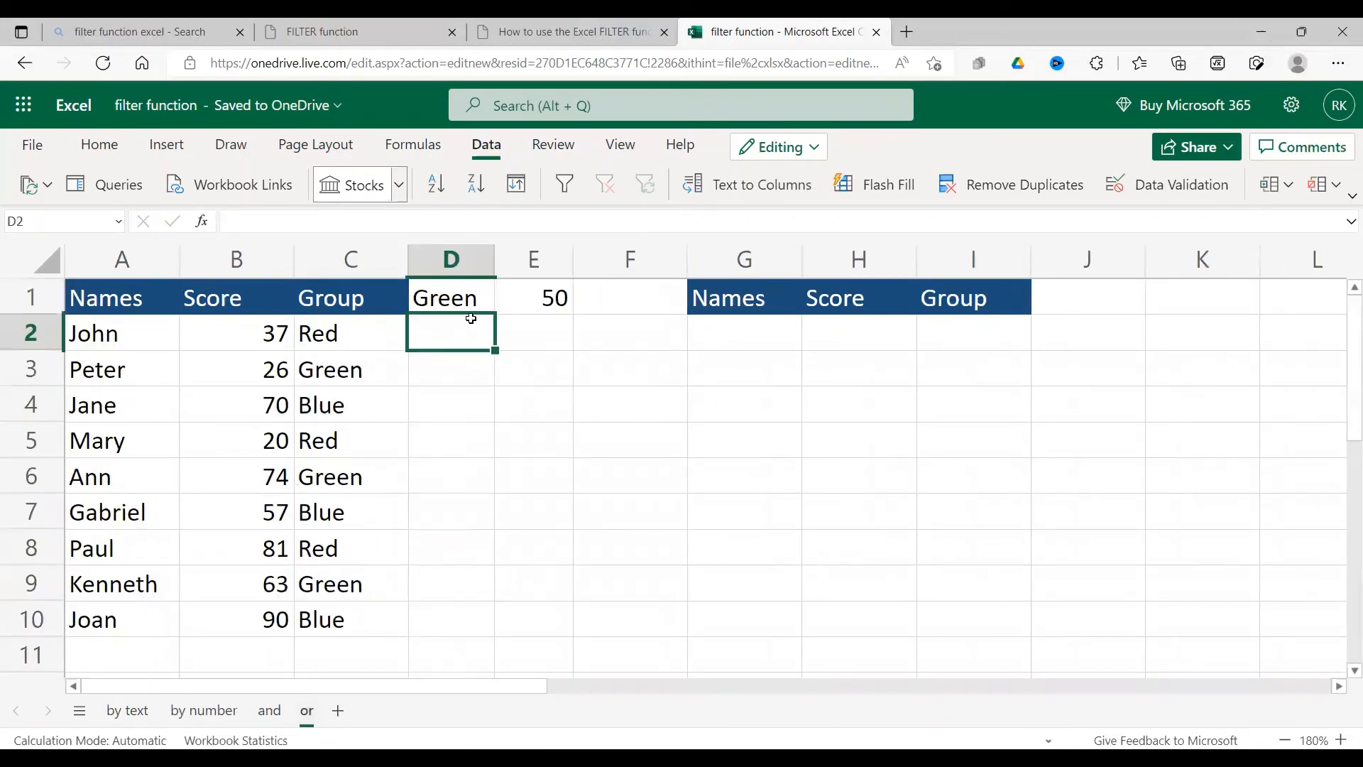
left_click(542, 291)
left_click(637, 355)
Step: Begin a FILTER formula in G2 of the "or" sheet with A2:C10 as the array
left_click(747, 340)
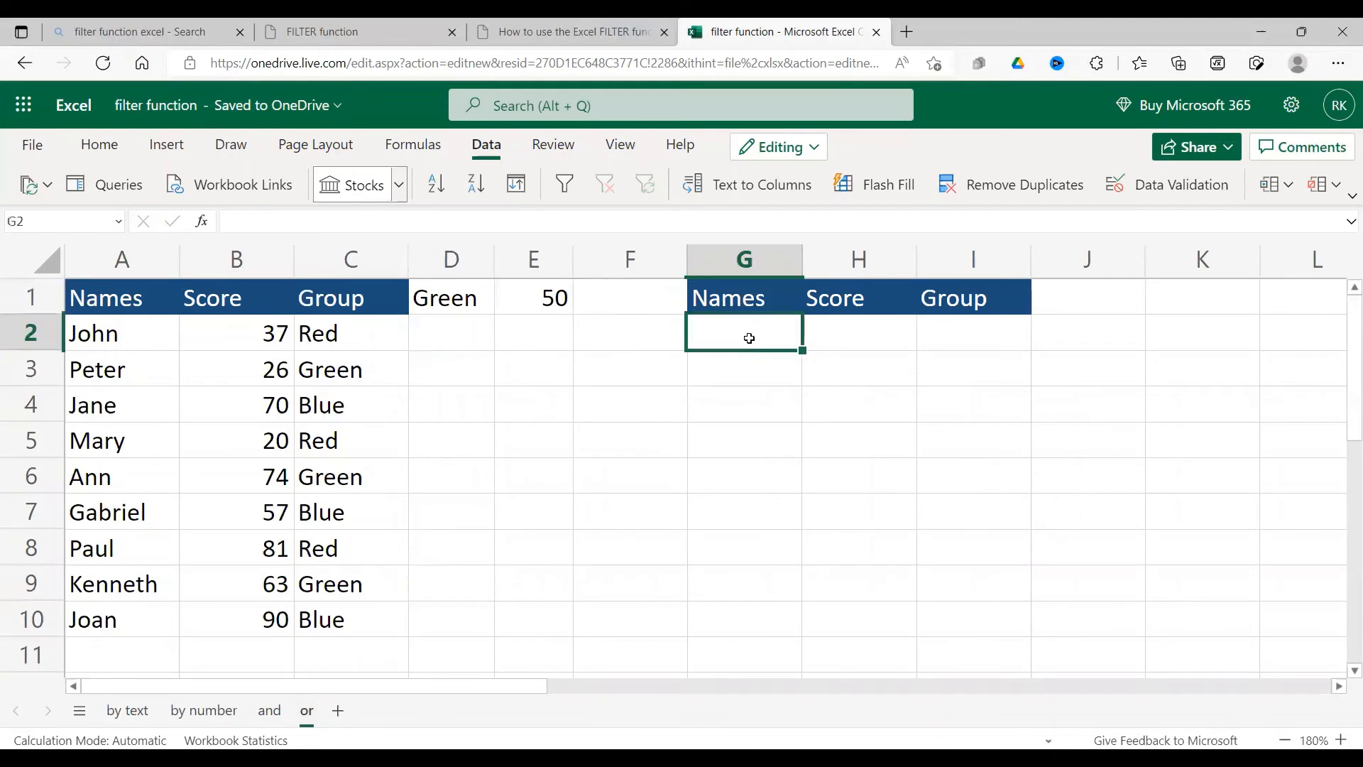
type("=")
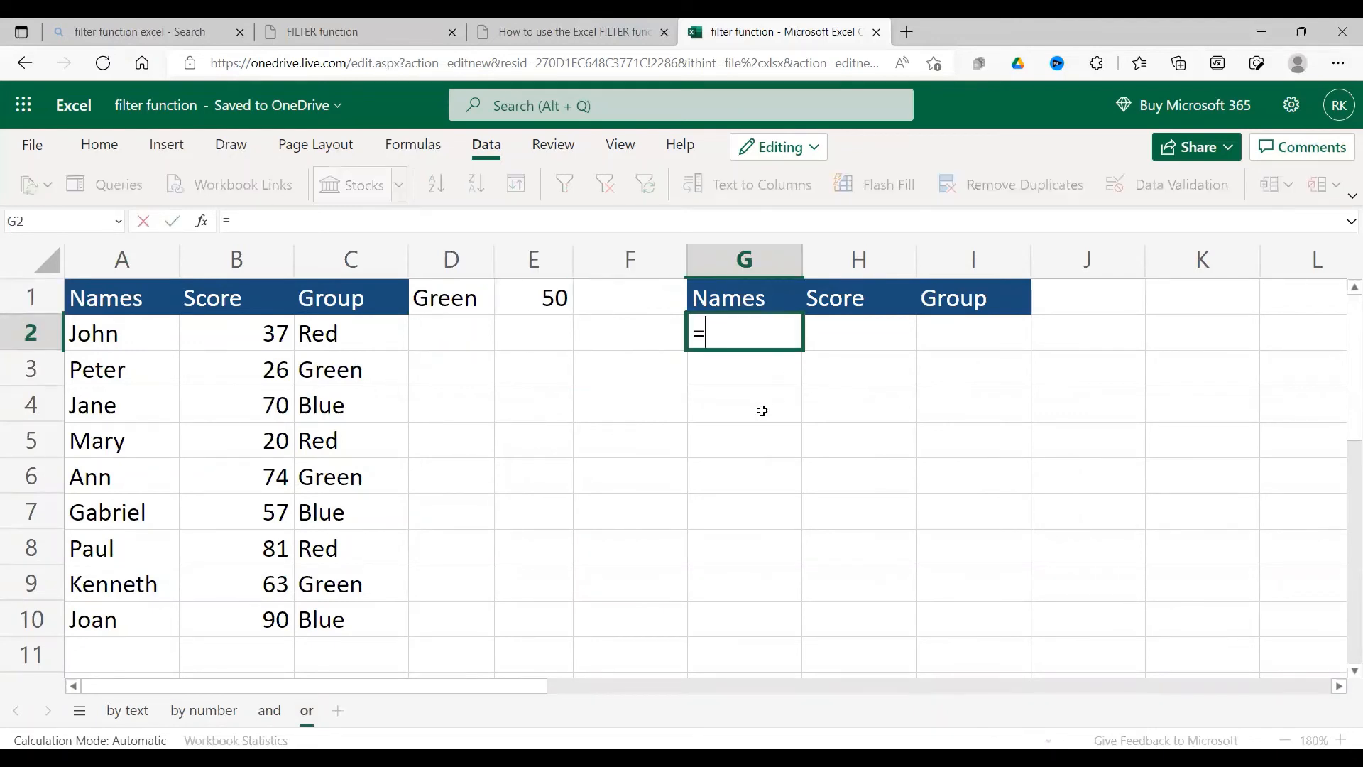
type("filter(")
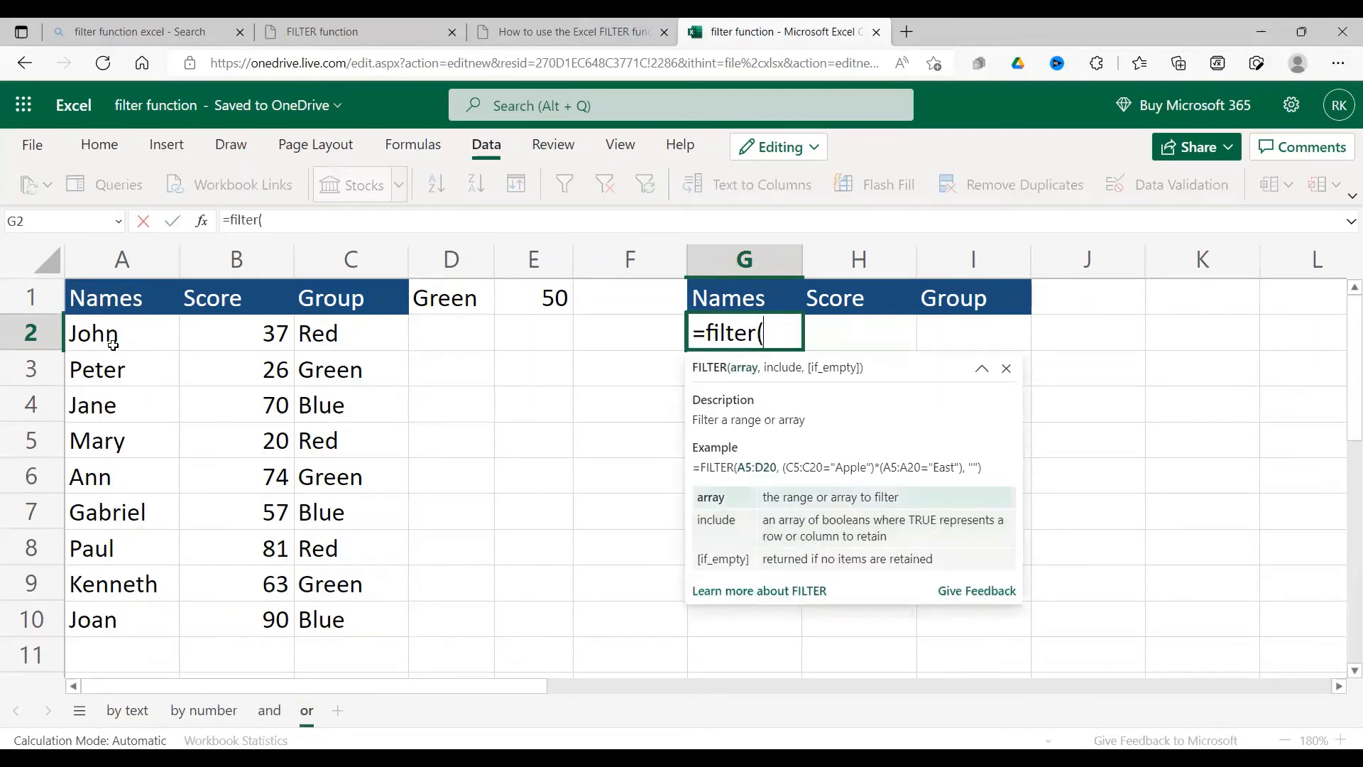
left_click_drag(112, 341, 320, 623)
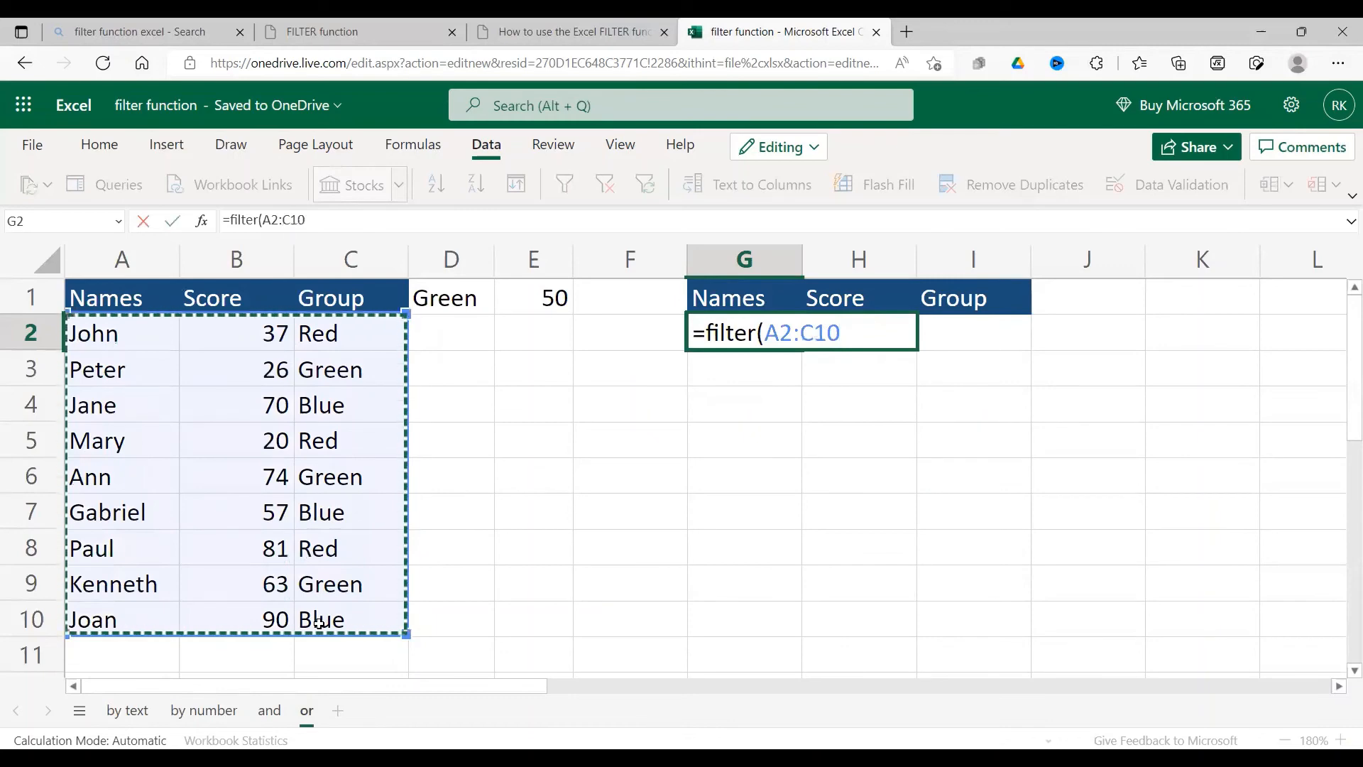
type(",")
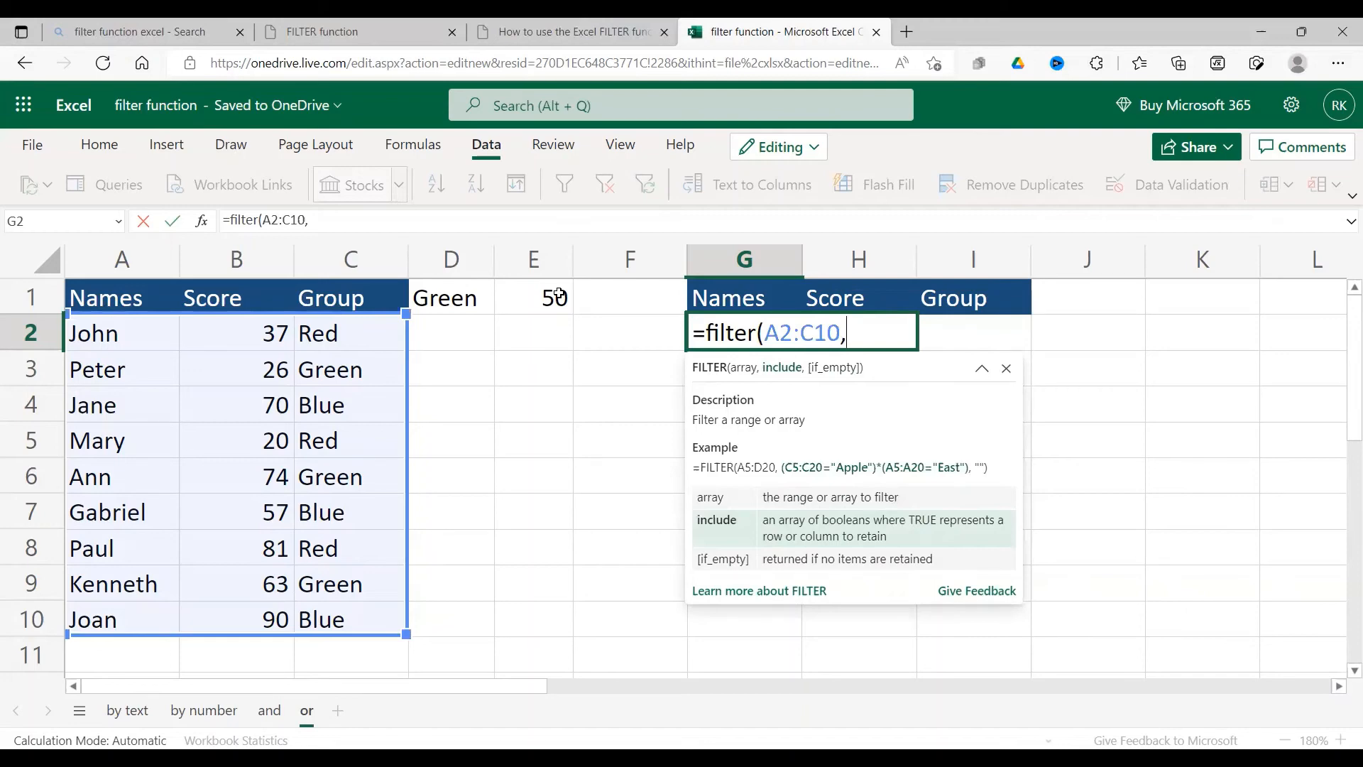
Step: Add the group condition (C2:C10=D1) as the first part of the formula's include argument
type("(")
left_click(341, 345)
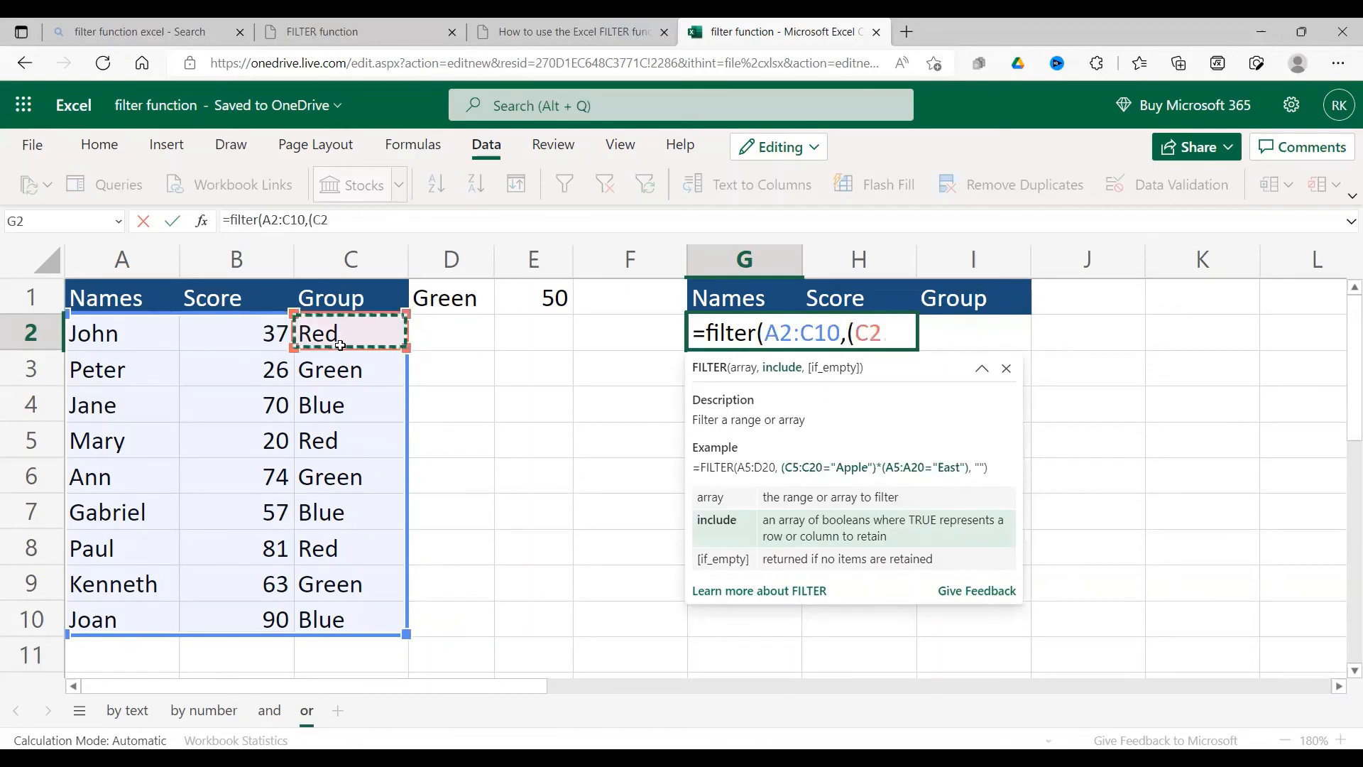
left_click_drag(341, 345, 346, 613)
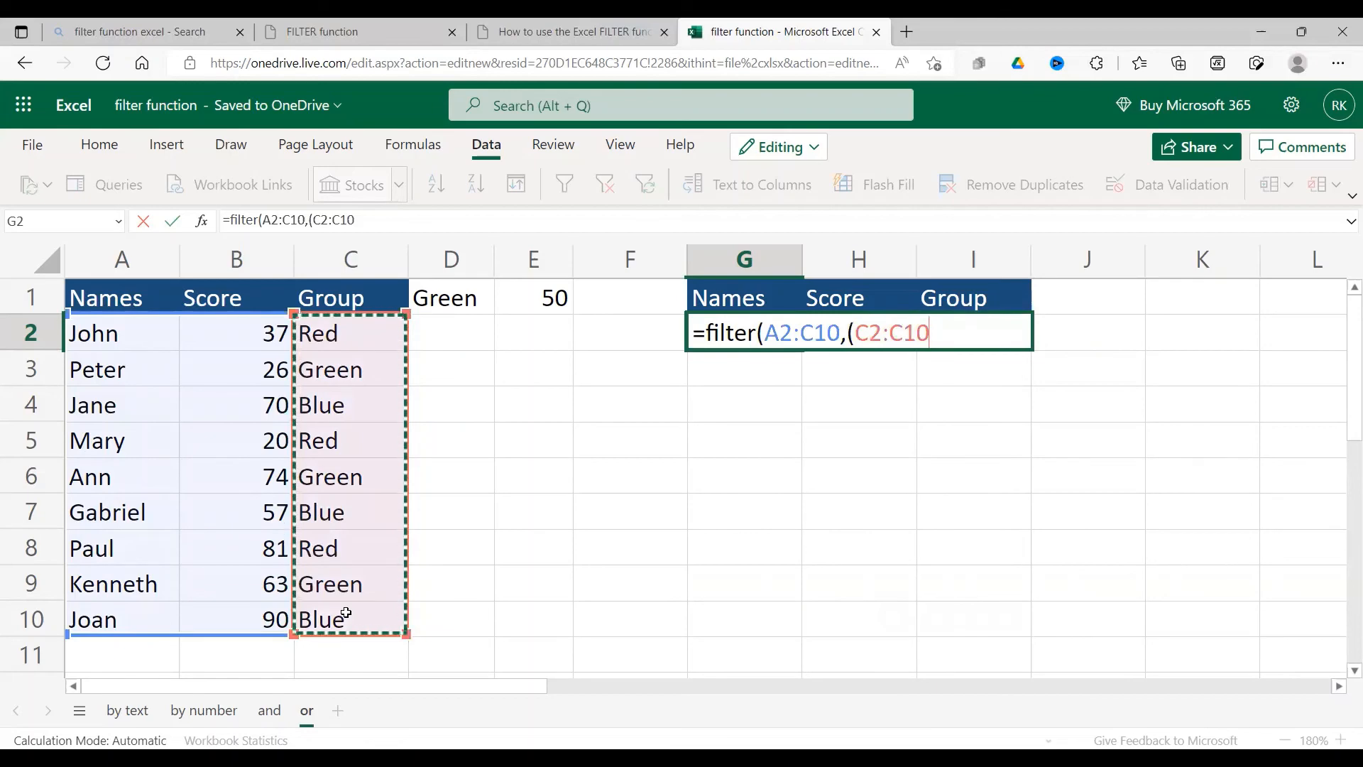
type("=")
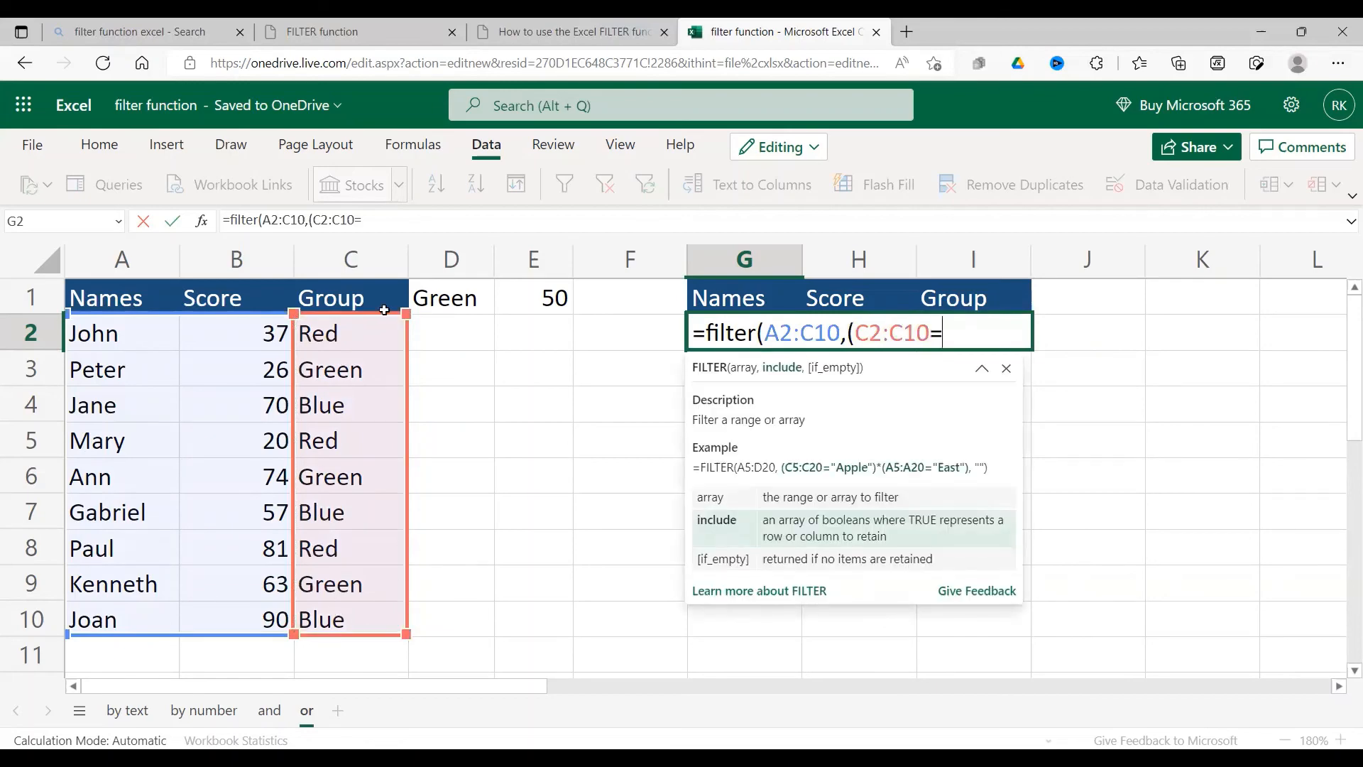
left_click(463, 293)
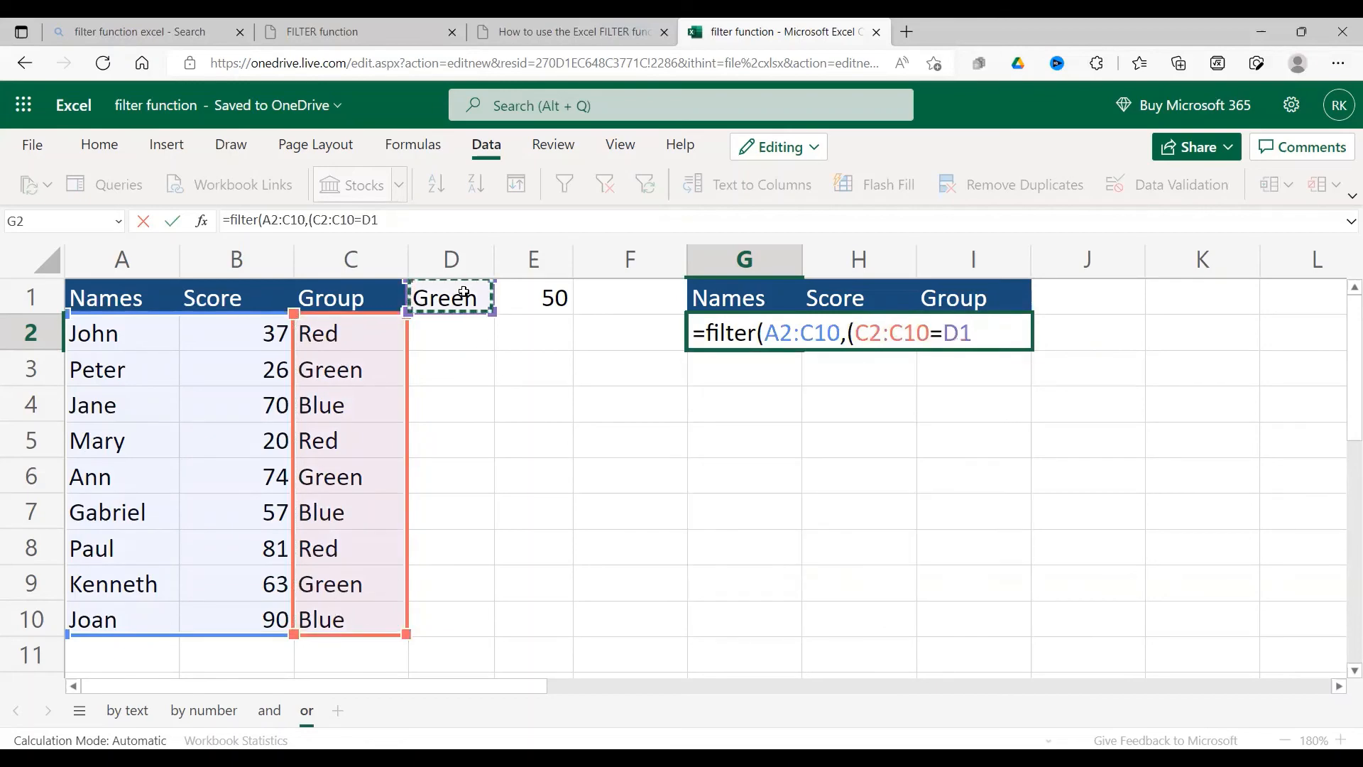
type(")+(")
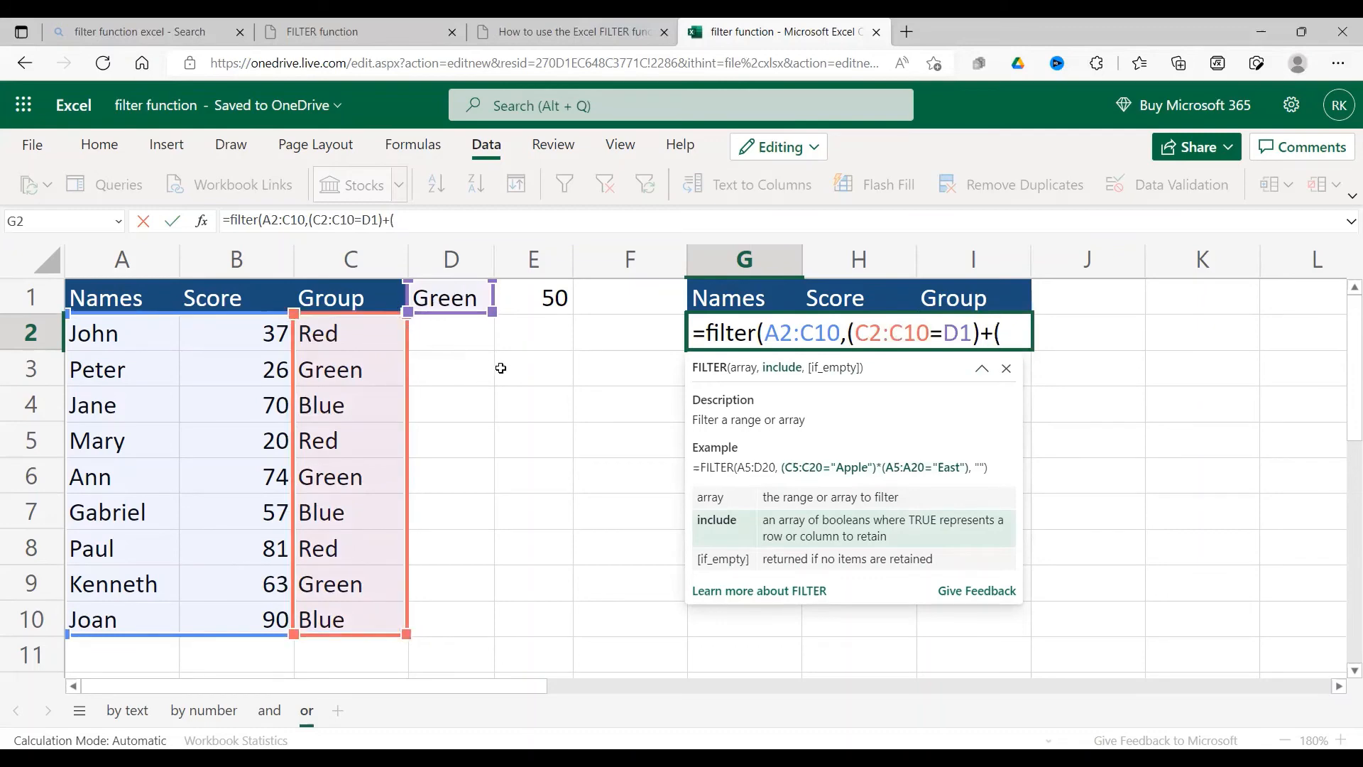
Step: Add the score condition (B2:B10>=E1) as the OR alternative to the group condition and close the FILTER formula
left_click_drag(272, 328, 258, 605)
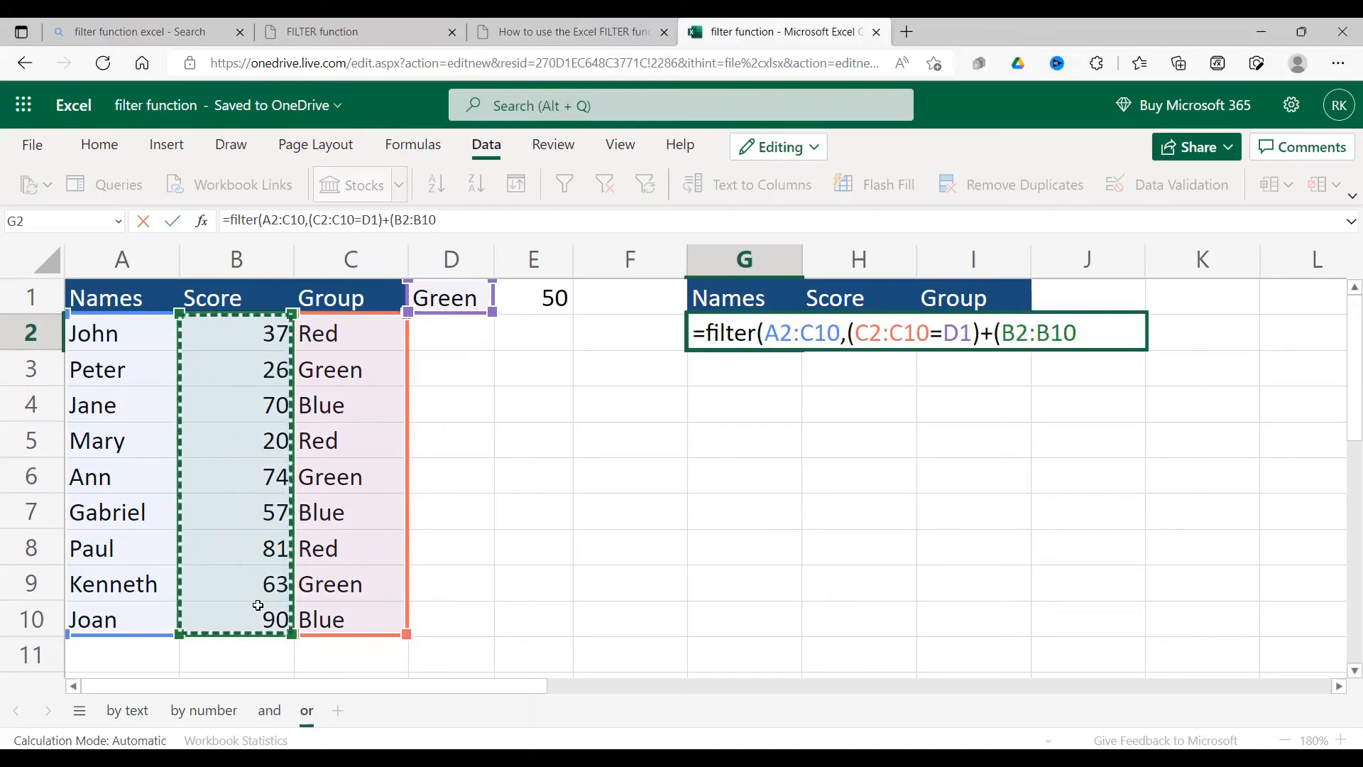
type(">")
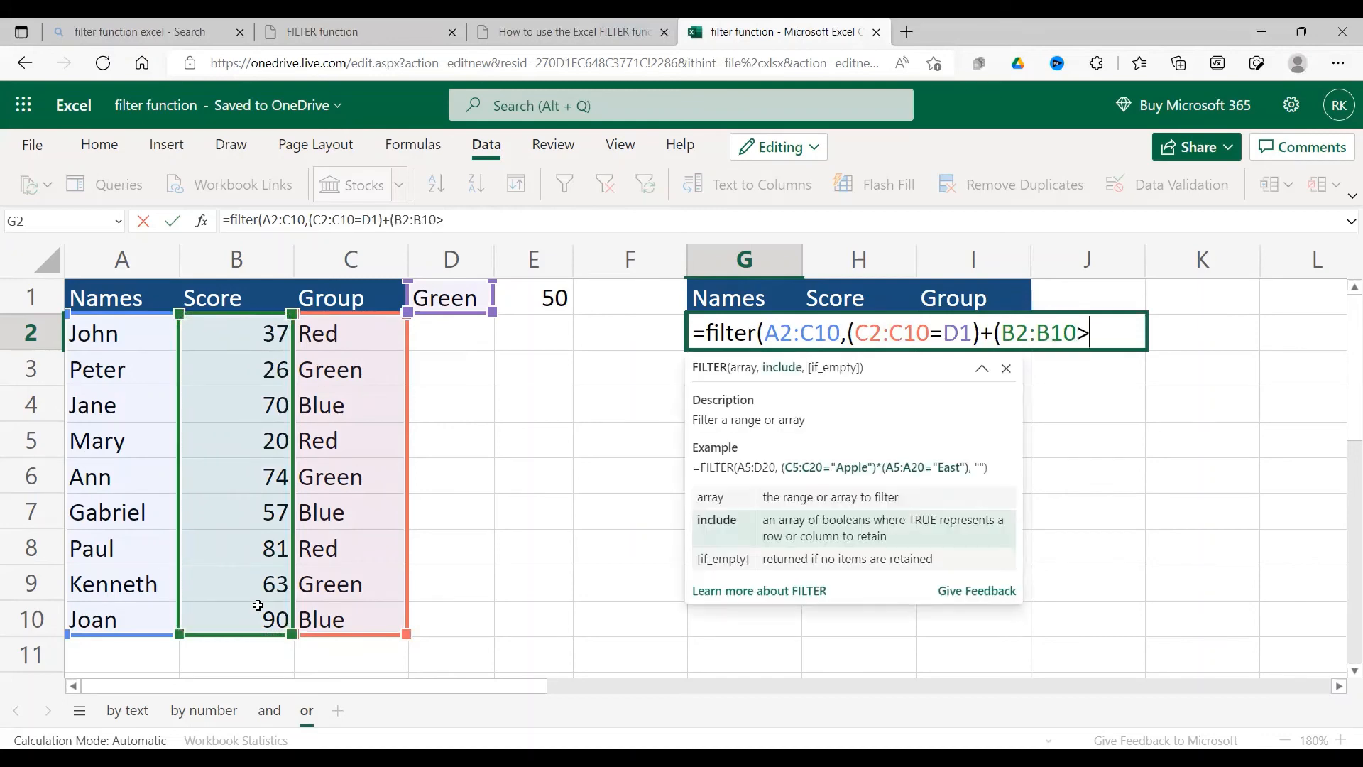
type("=")
left_click(537, 298)
type(")")
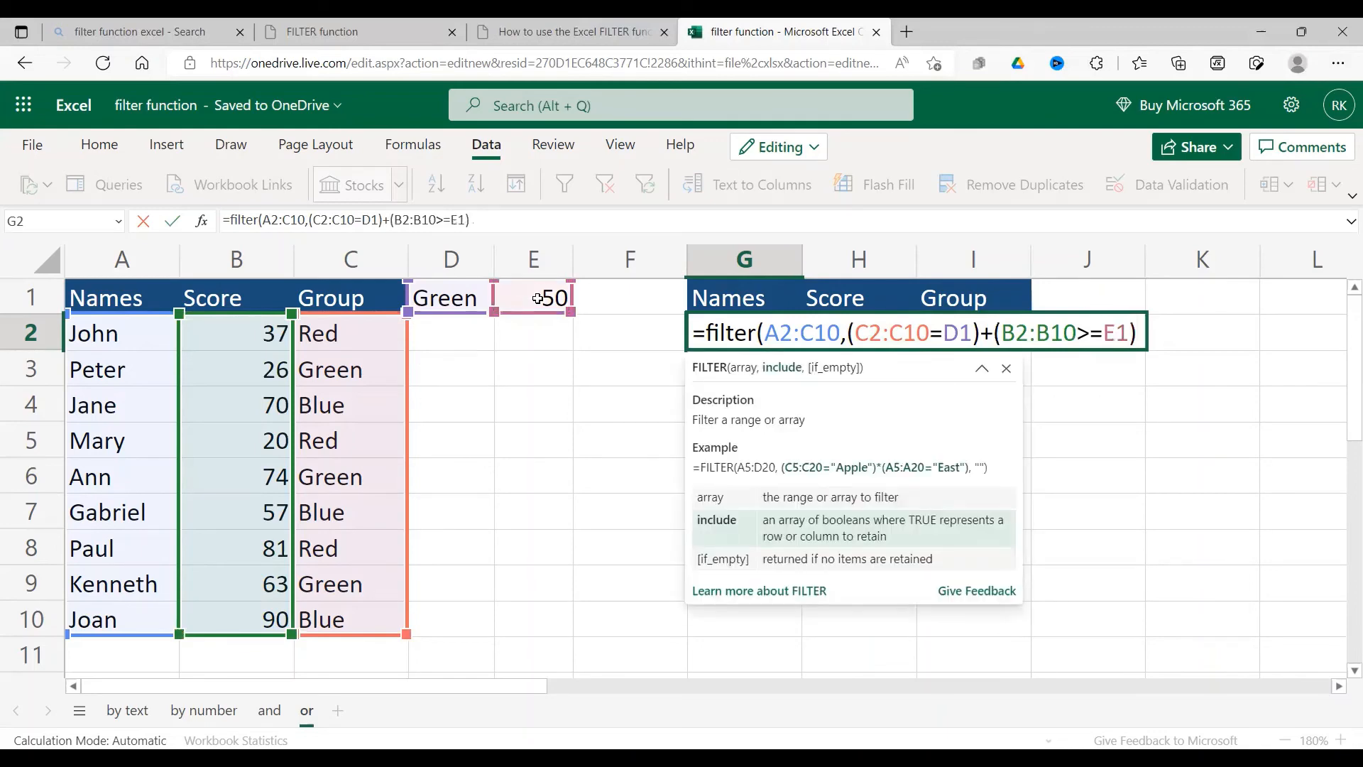
type(")")
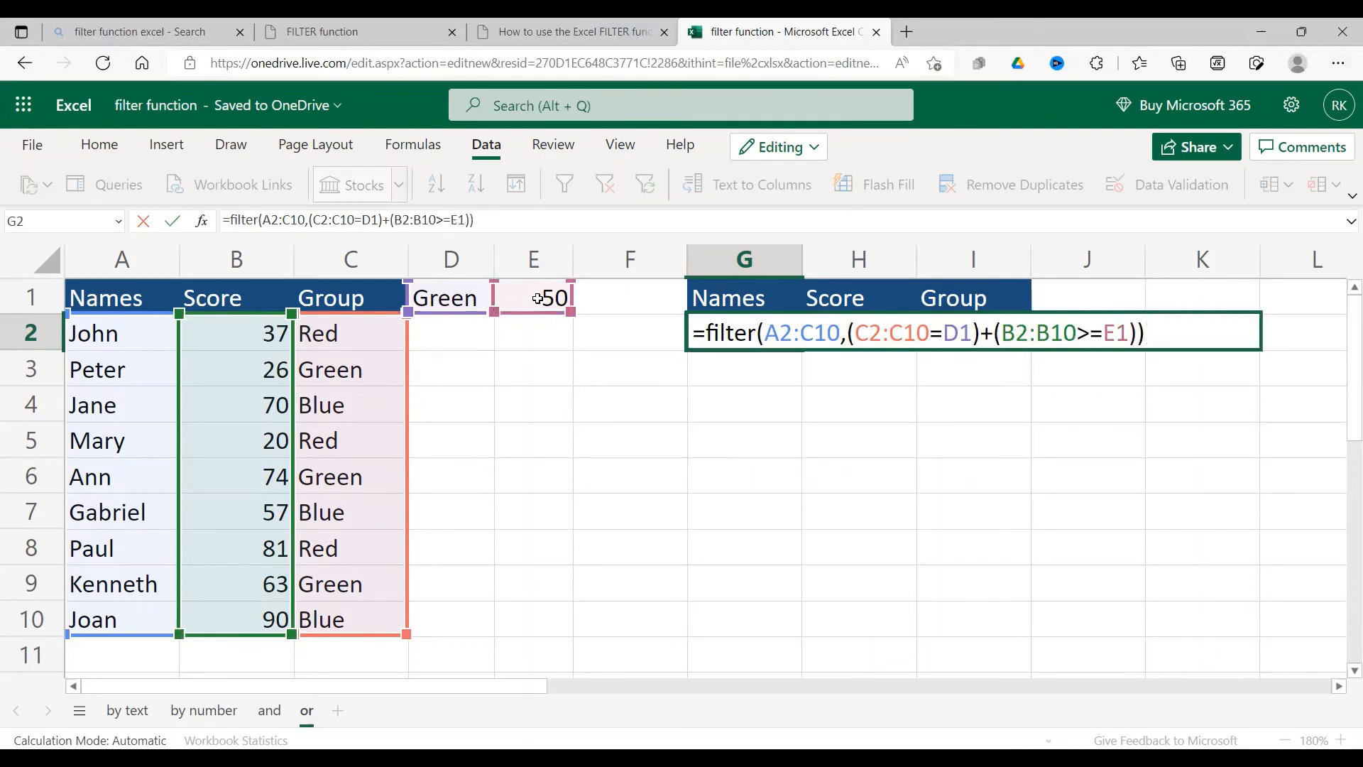
Step: Add "not found" as the if_empty argument before the closing parenthesis and enter the formula in G2
left_click(1137, 336)
type(",")
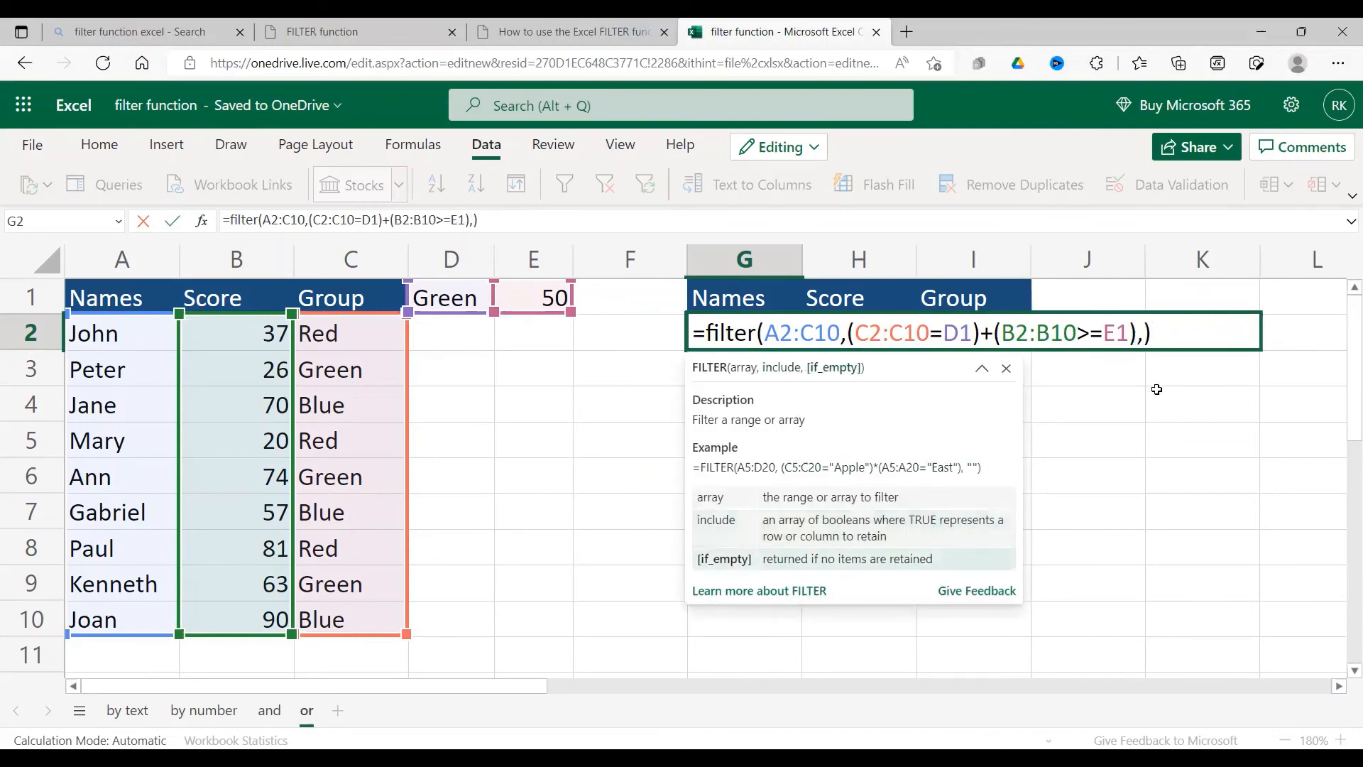
type("\"")
type("not fo")
type("ind")
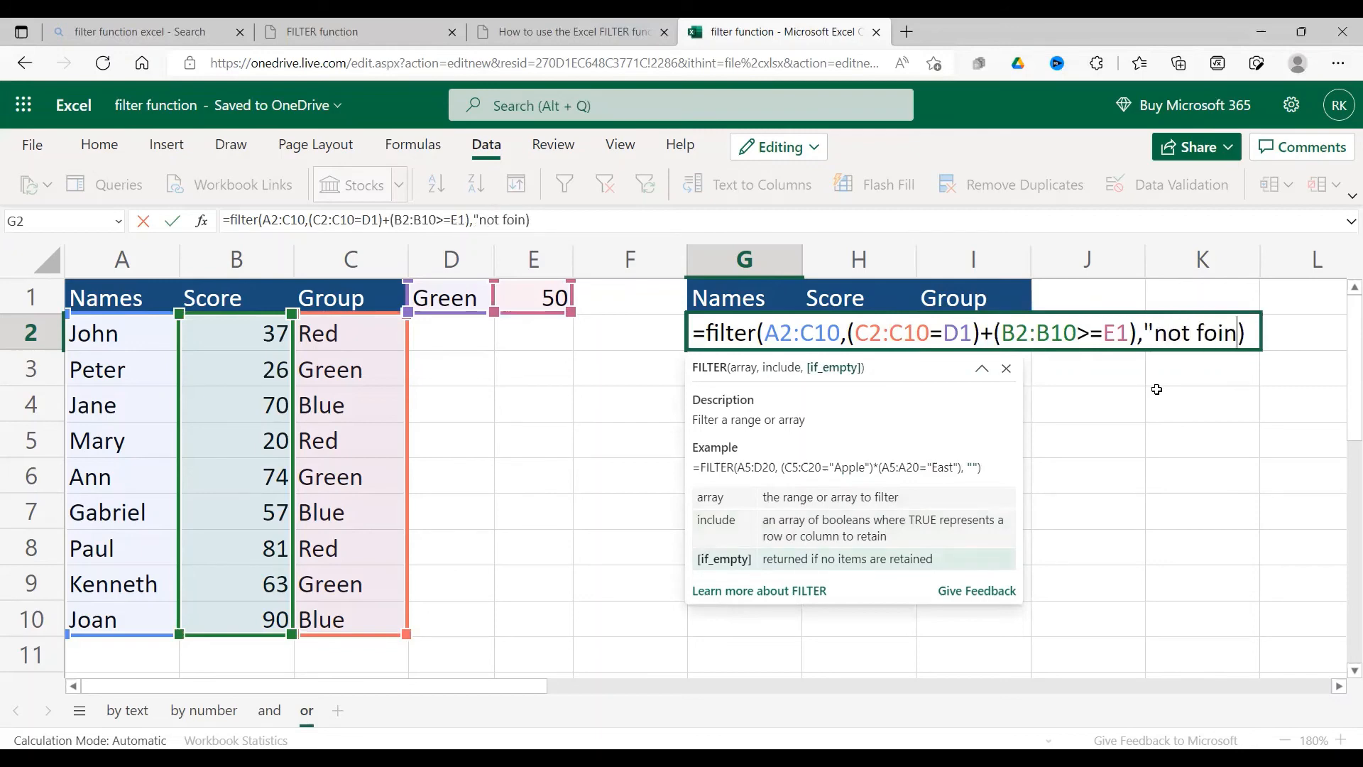
key("BackSpace")
key("BackSpace")
key("BackSpace")
type("und")
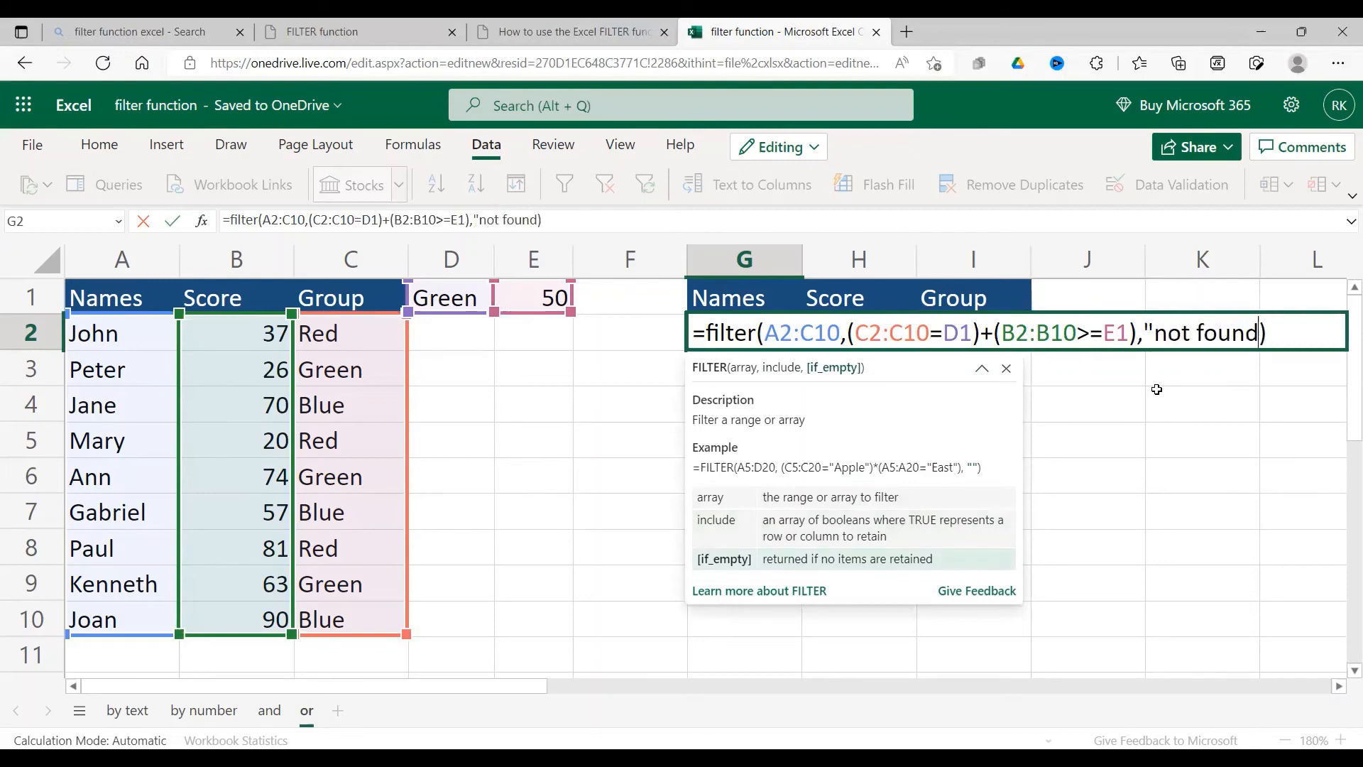
type("\"")
key("Return")
Step: Check the score and group of the first extracted record in G2:I2 against the criteria in D1 and E1
left_click(1026, 443)
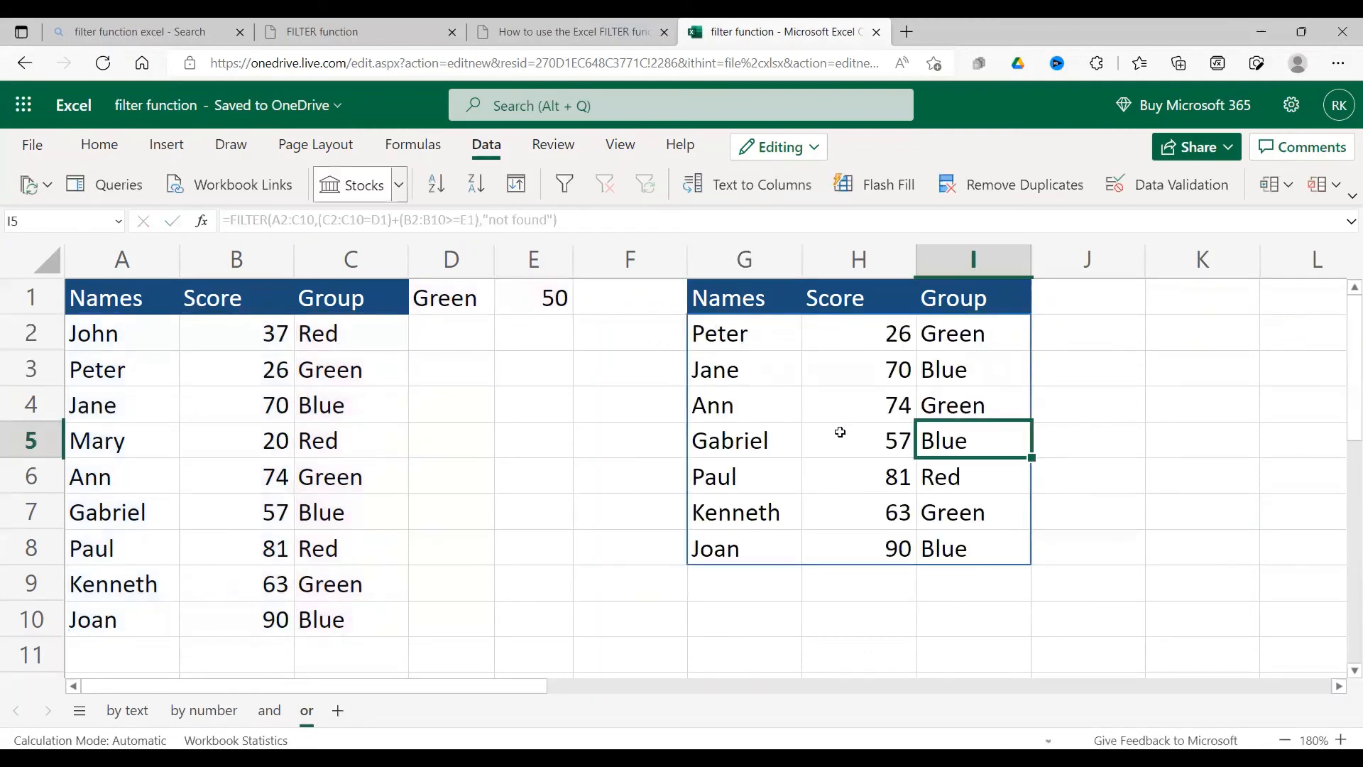
left_click(841, 432)
left_click(490, 297)
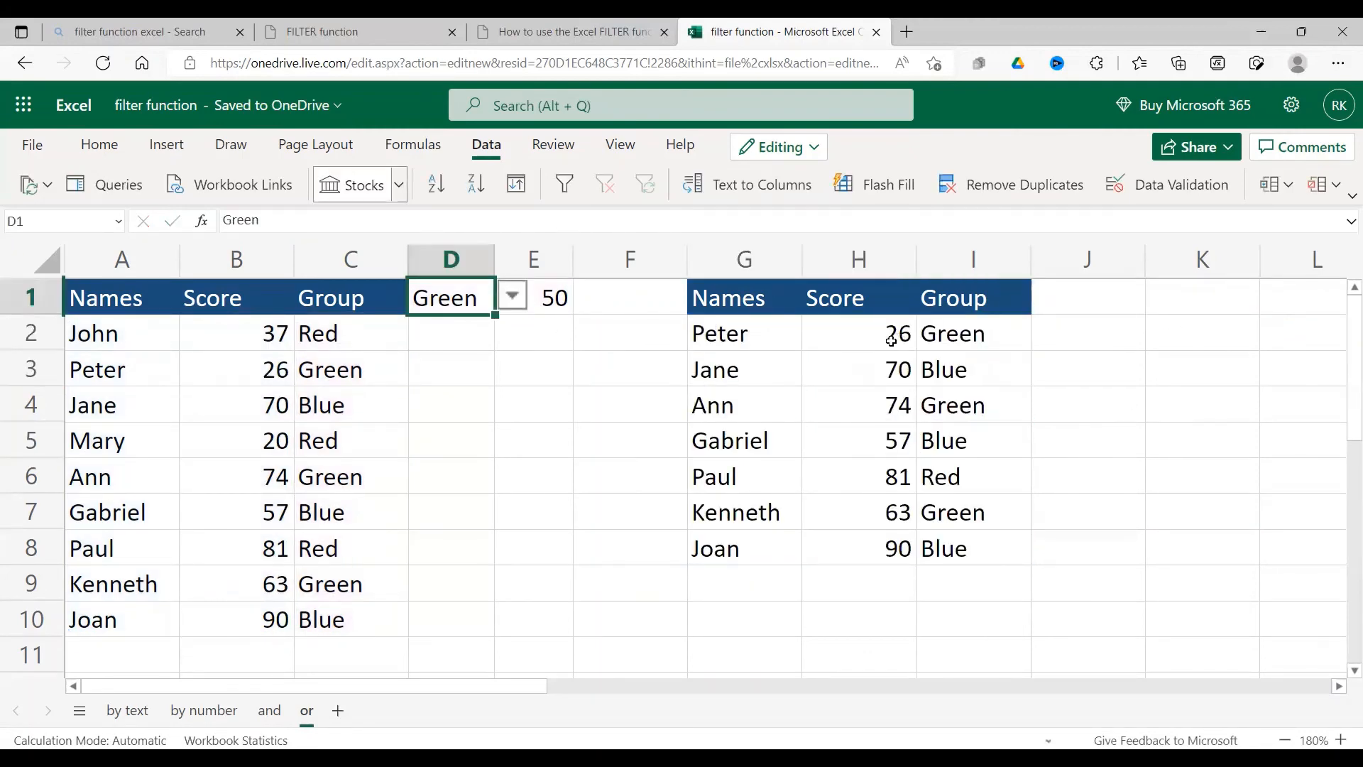
left_click(881, 338)
left_click(945, 340)
left_click(878, 334)
left_click(917, 330)
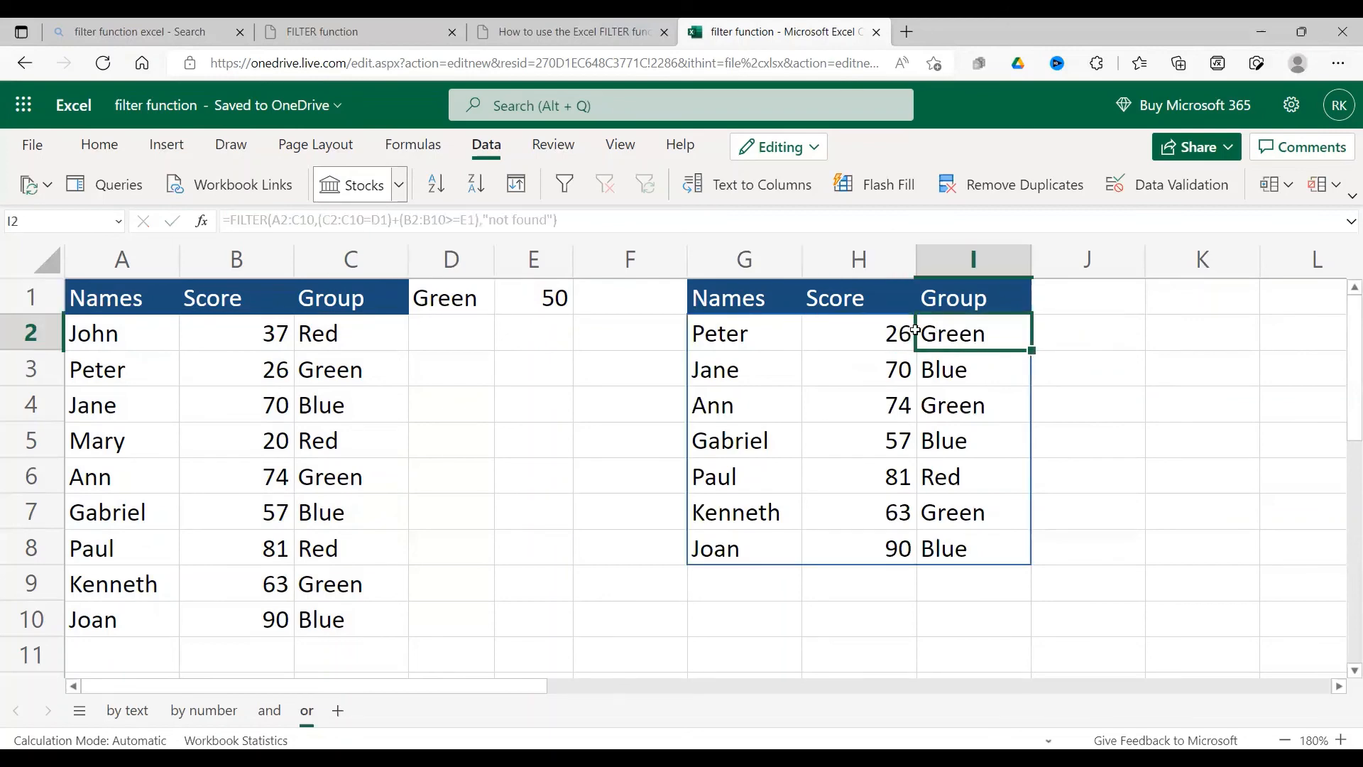
left_click_drag(739, 334, 983, 338)
left_click(892, 338)
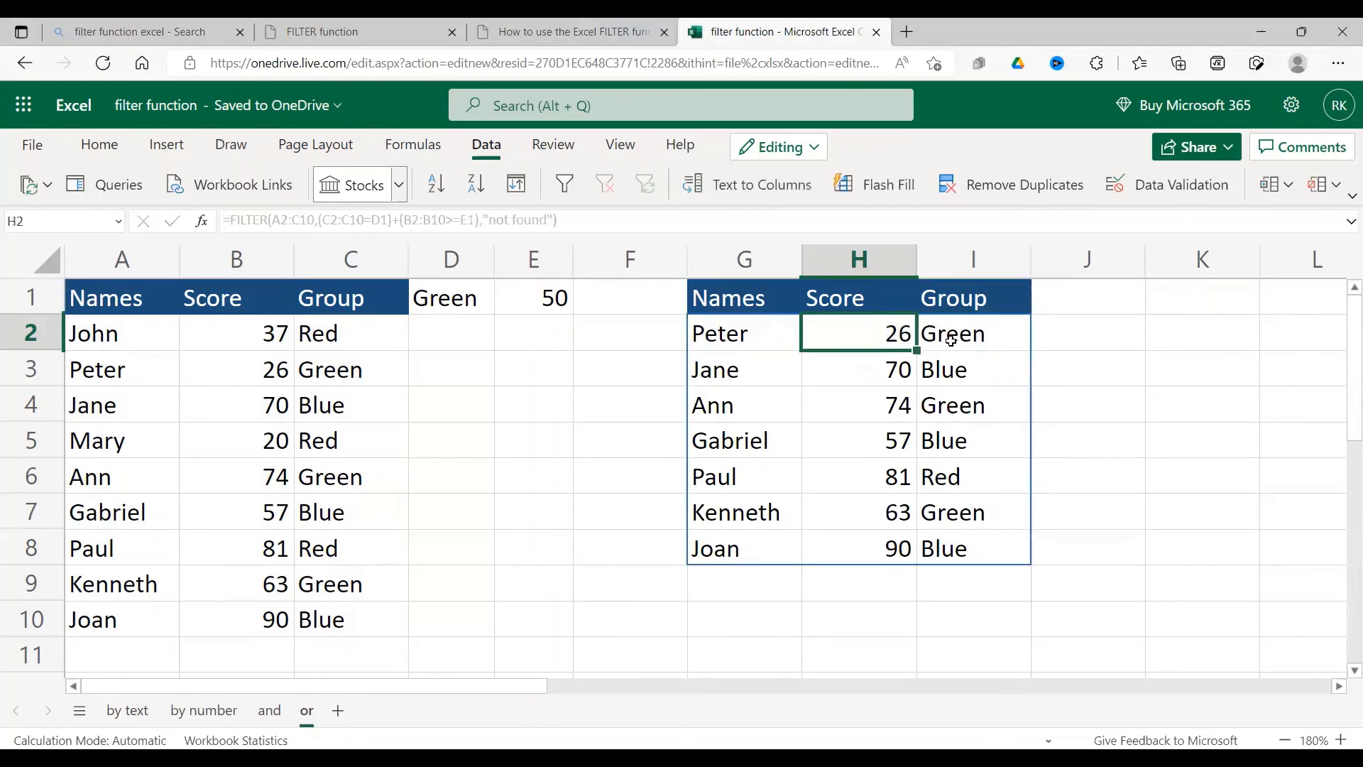
left_click(960, 339)
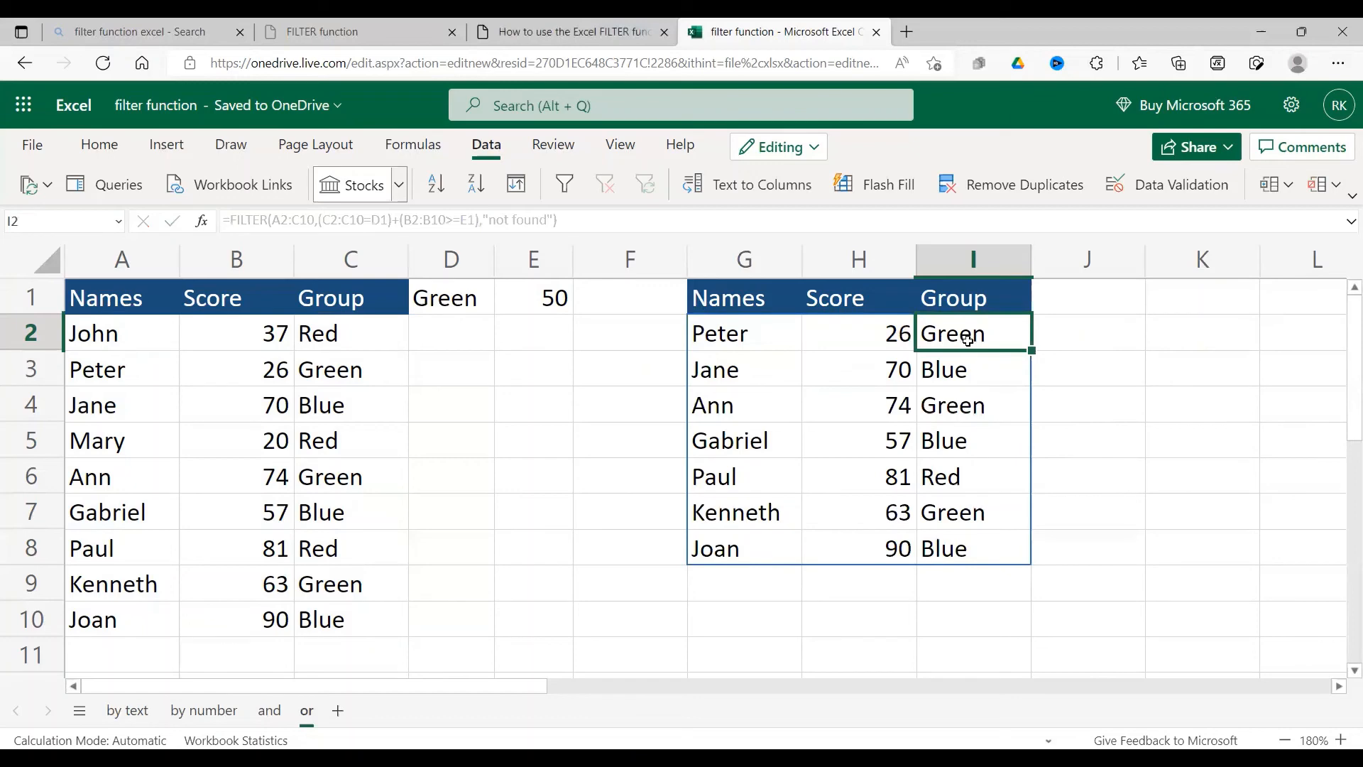
left_click(897, 332)
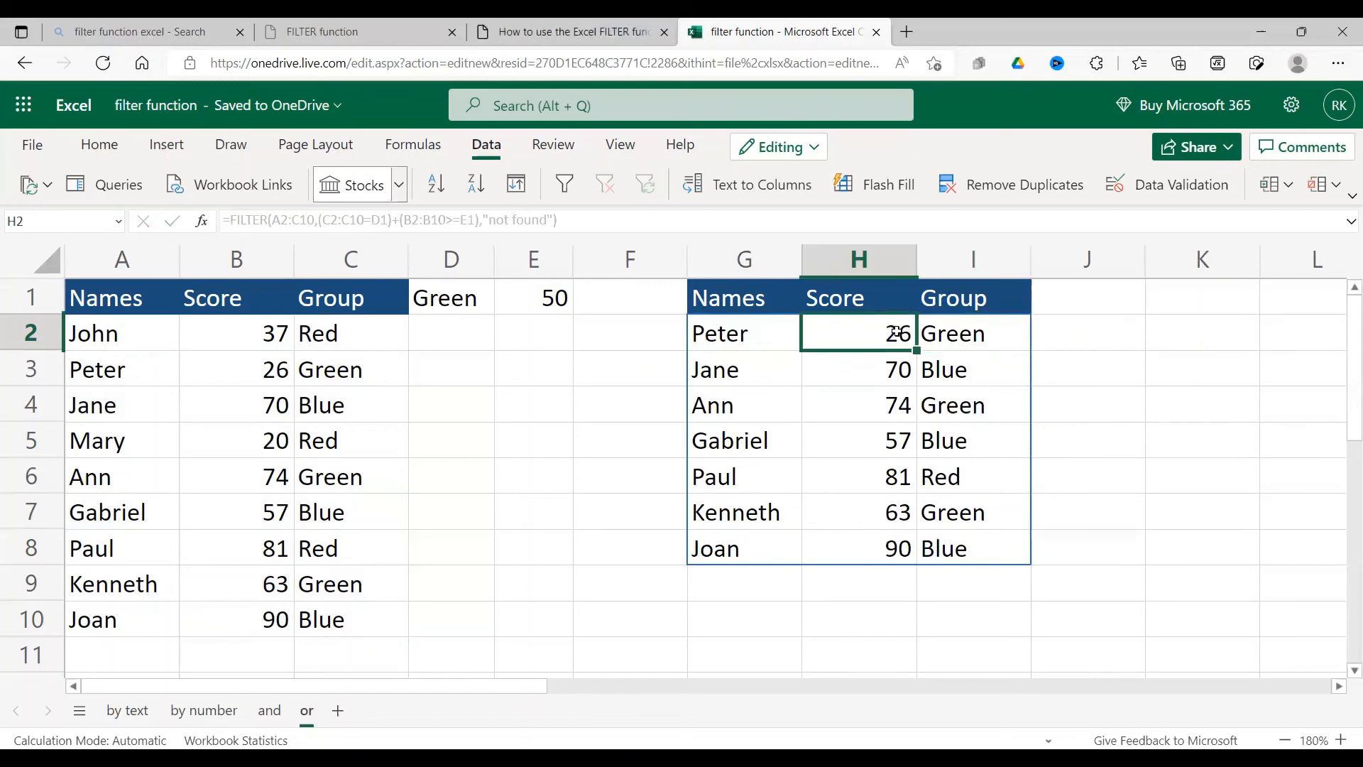
left_click(942, 333)
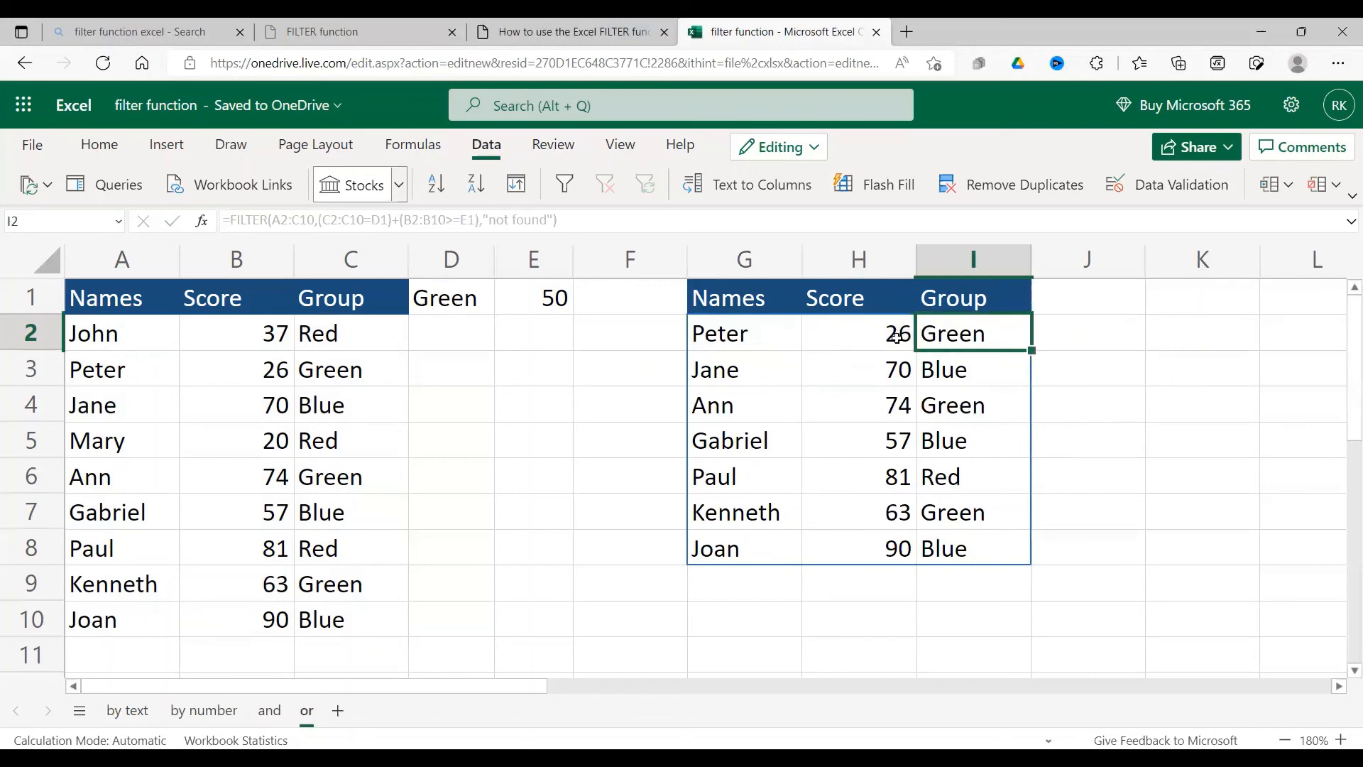
left_click(896, 336)
left_click(967, 336)
Step: Compare the scores and groups of the extracted records in rows 3 to 5 with the two OR criteria
left_click(747, 375)
left_click(858, 372)
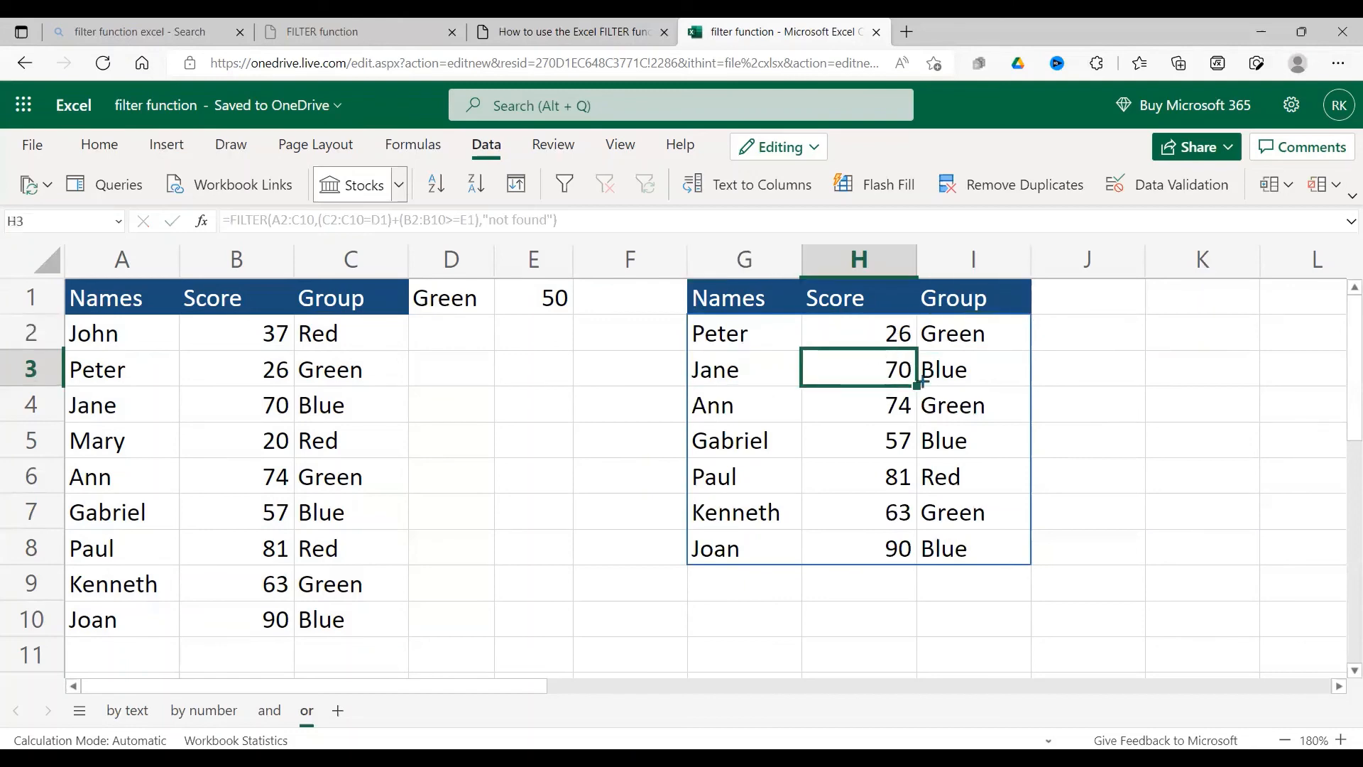
left_click(966, 375)
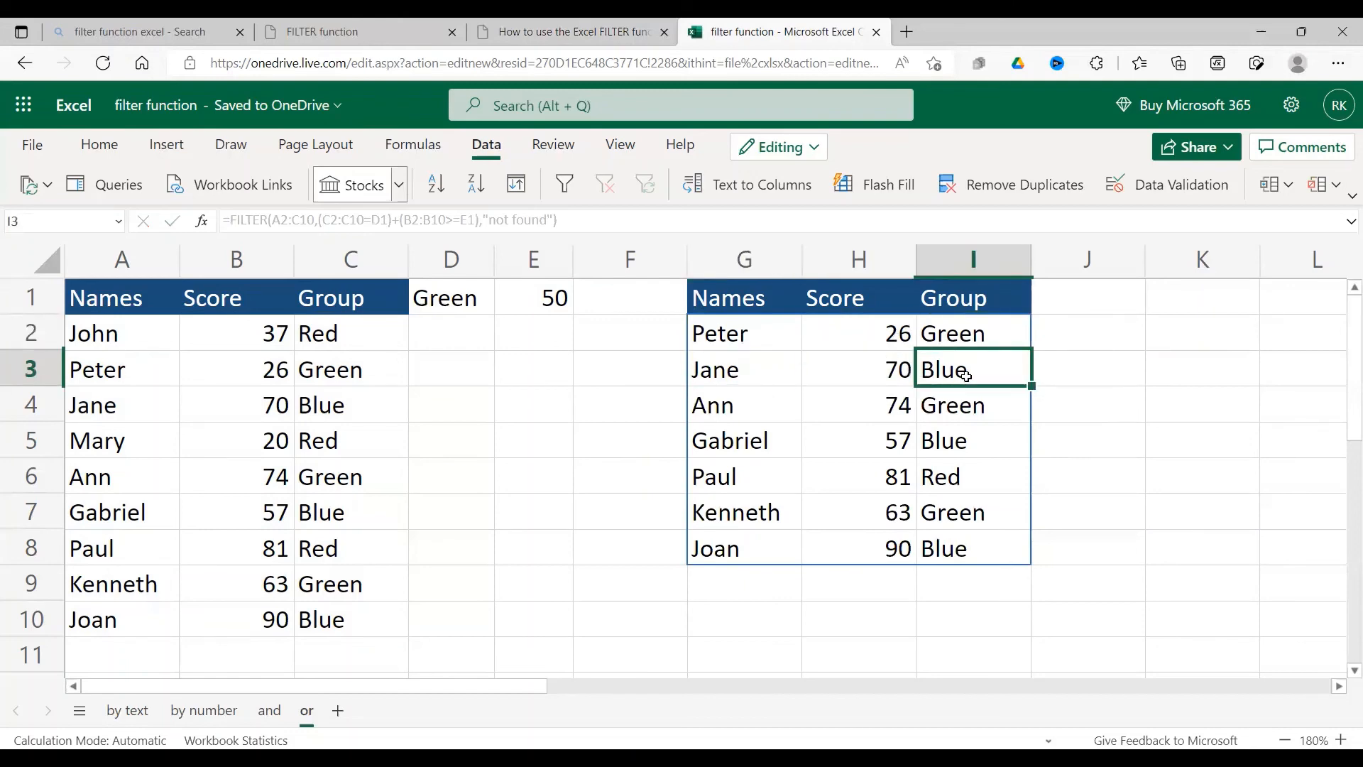
left_click(899, 411)
left_click(995, 412)
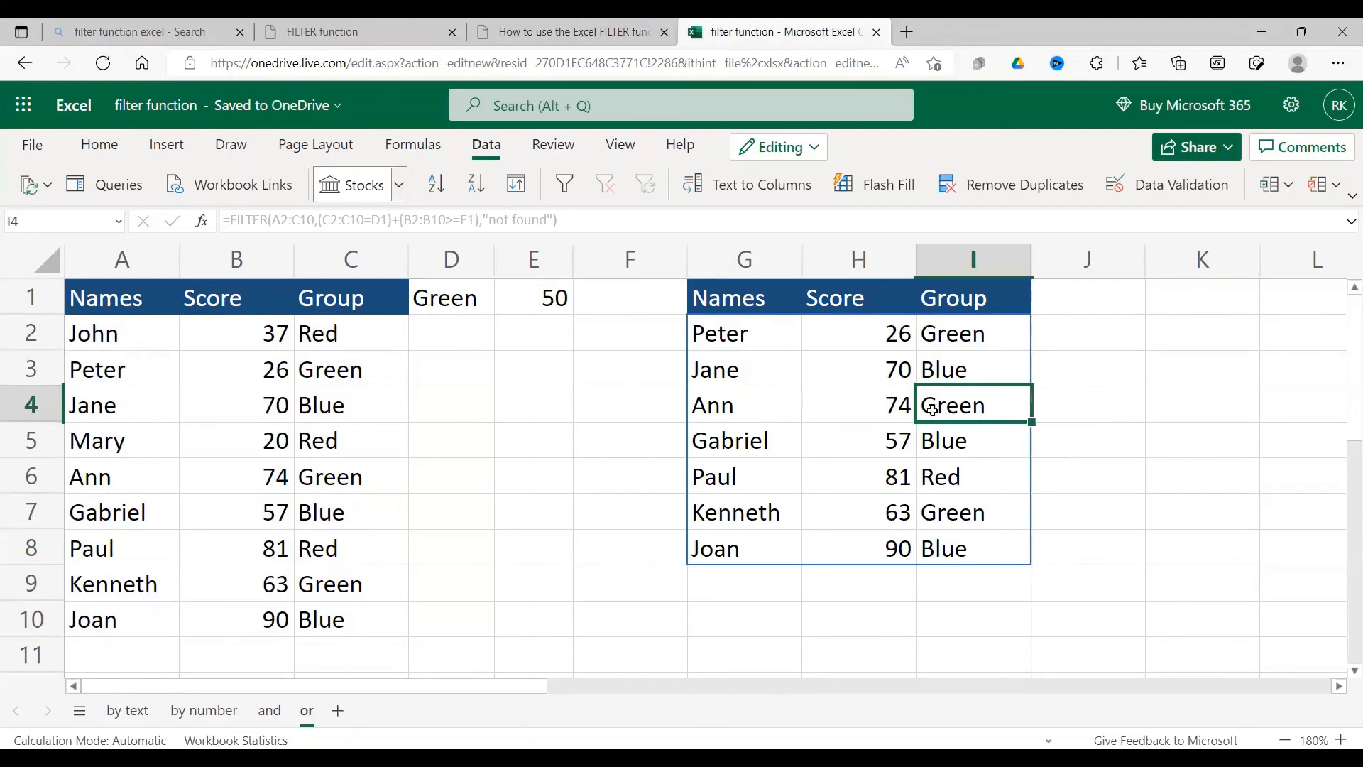
left_click_drag(893, 405, 966, 397)
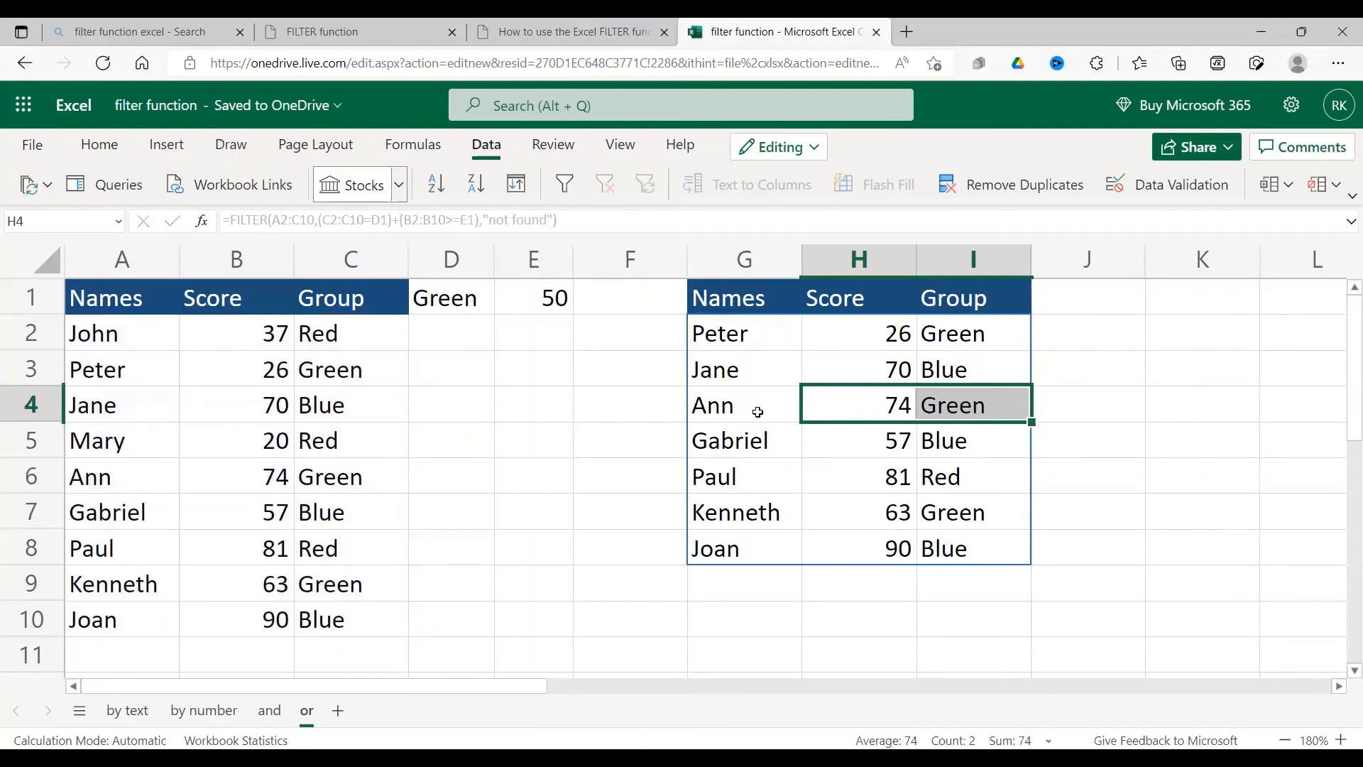
left_click(905, 465)
left_click(896, 405)
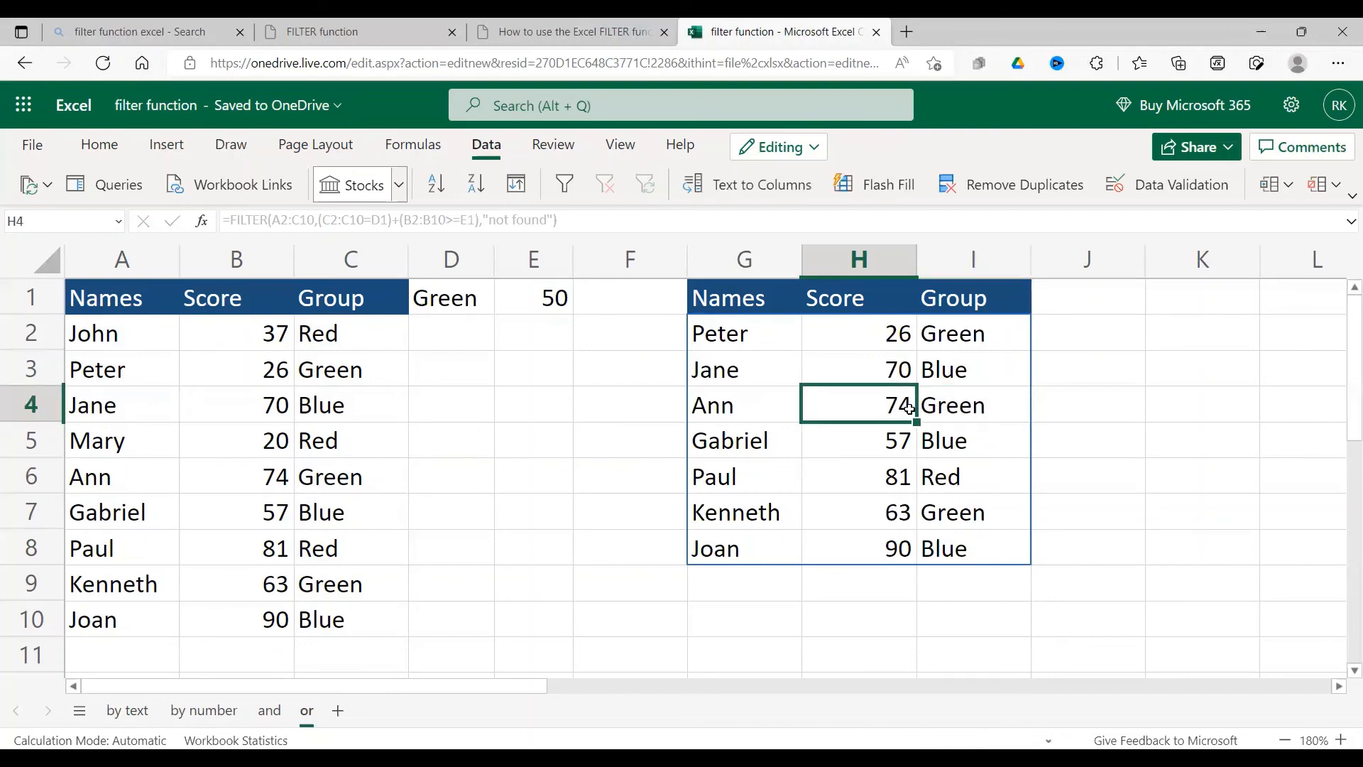
left_click(944, 414)
left_click(892, 443)
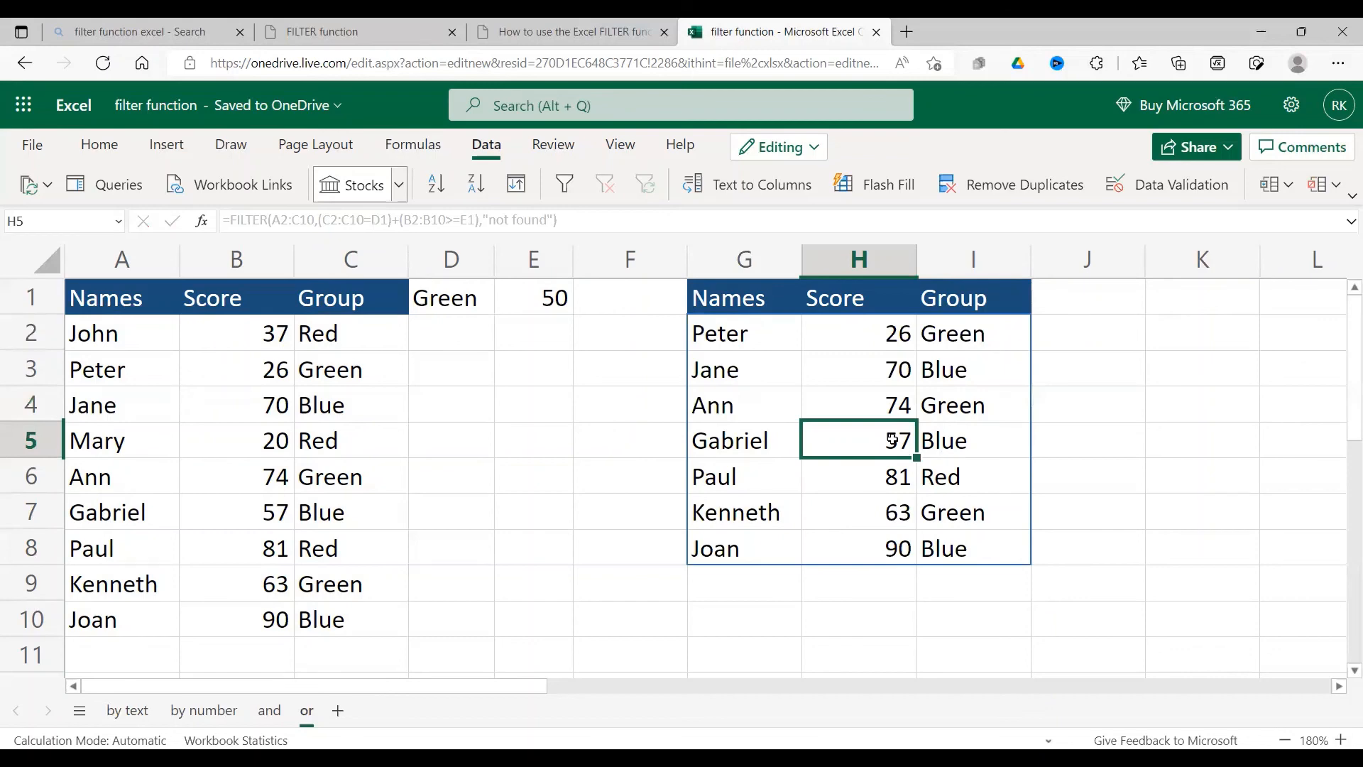
left_click(948, 447)
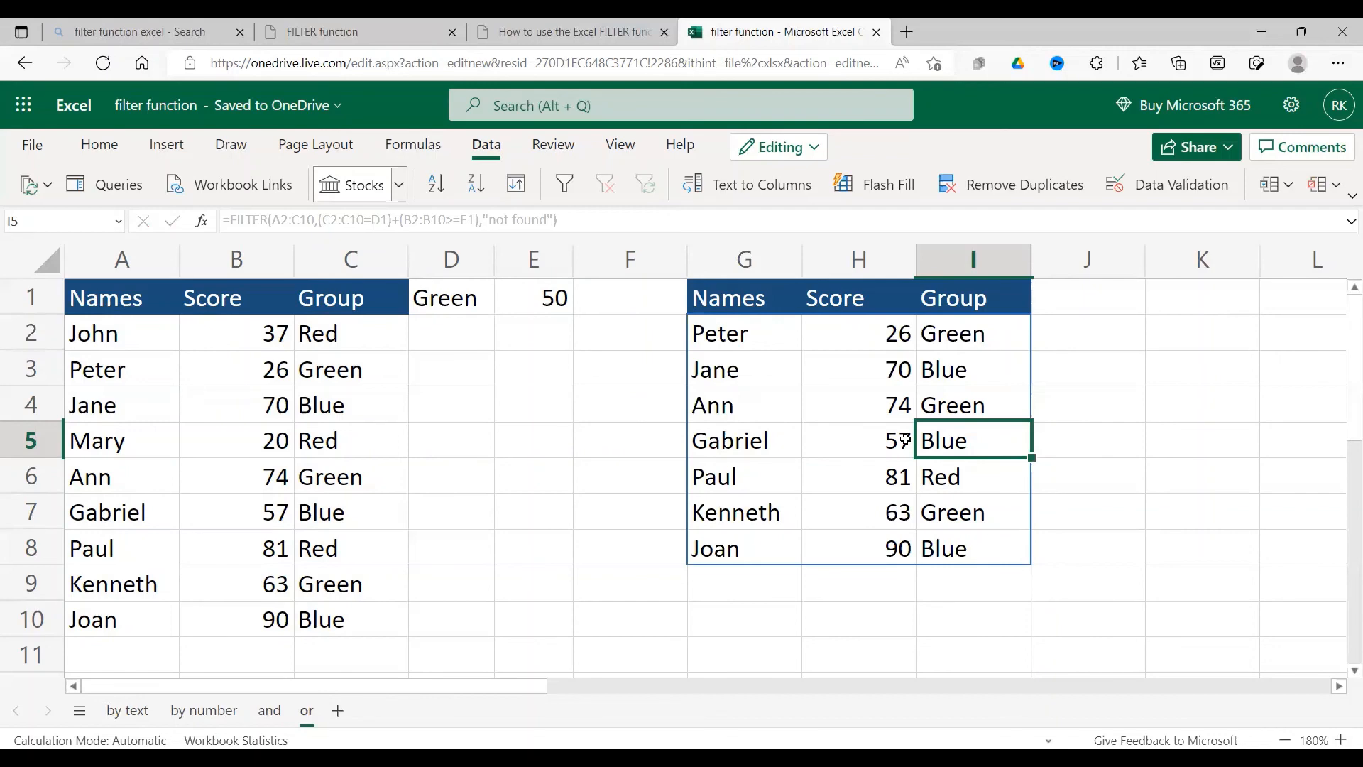
Step: Set the group criterion in D1 to Red and the score criterion in E1 to 70
left_click(495, 294)
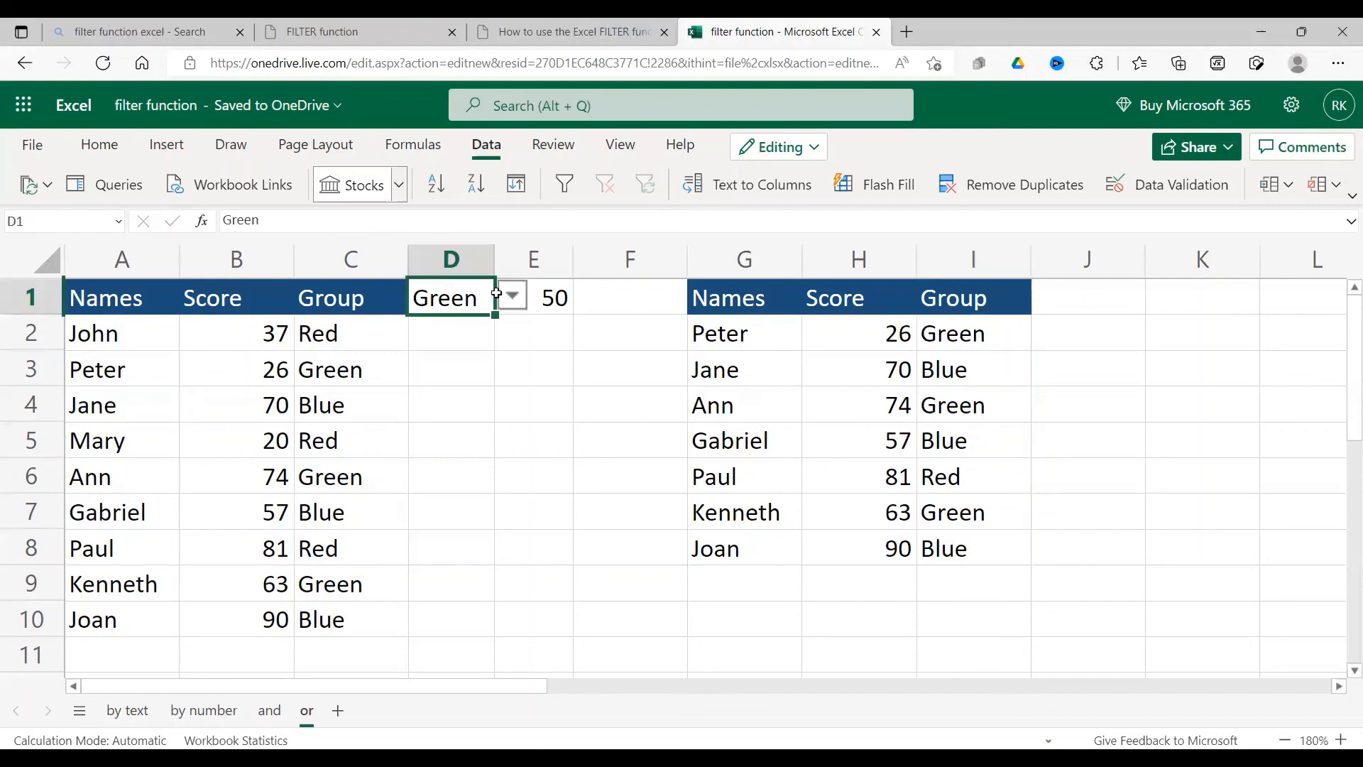
left_click(513, 297)
left_click(454, 331)
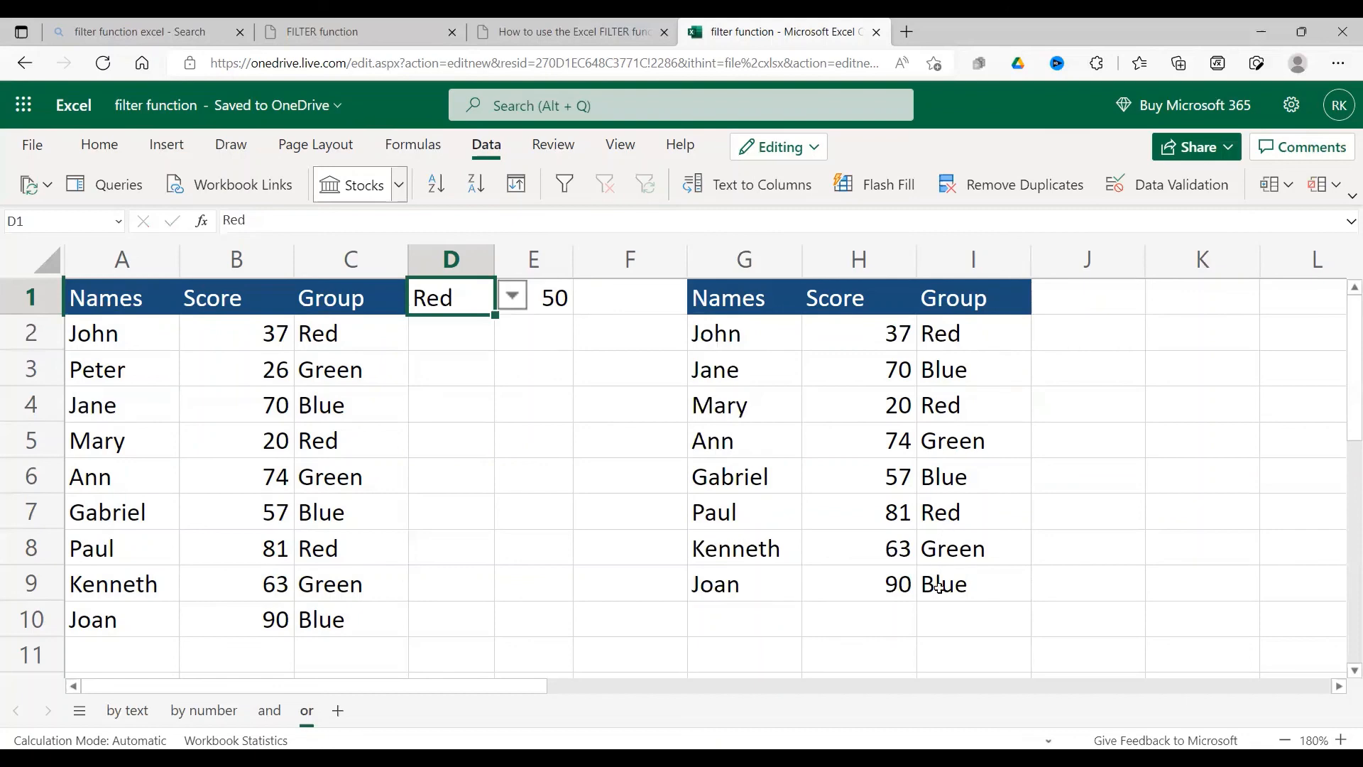
left_click(560, 290)
left_click(591, 296)
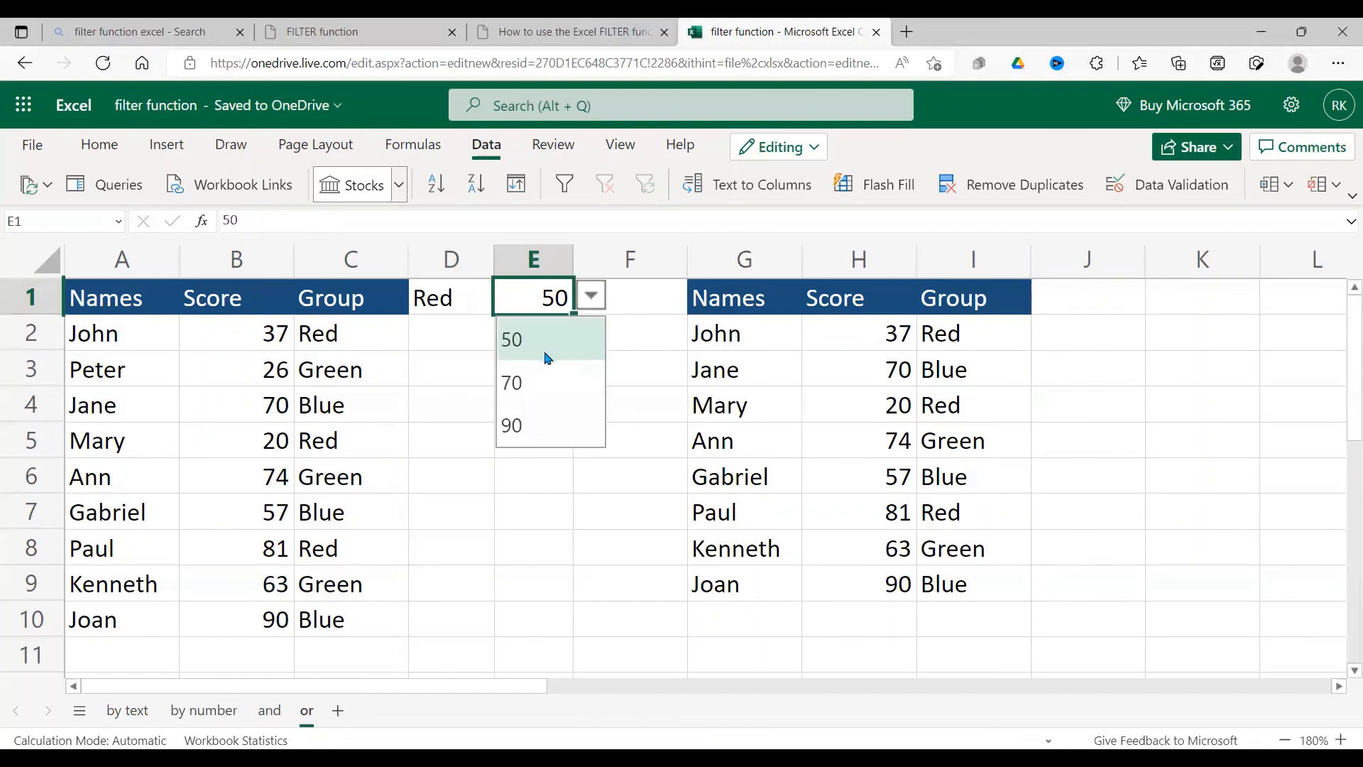
left_click(527, 383)
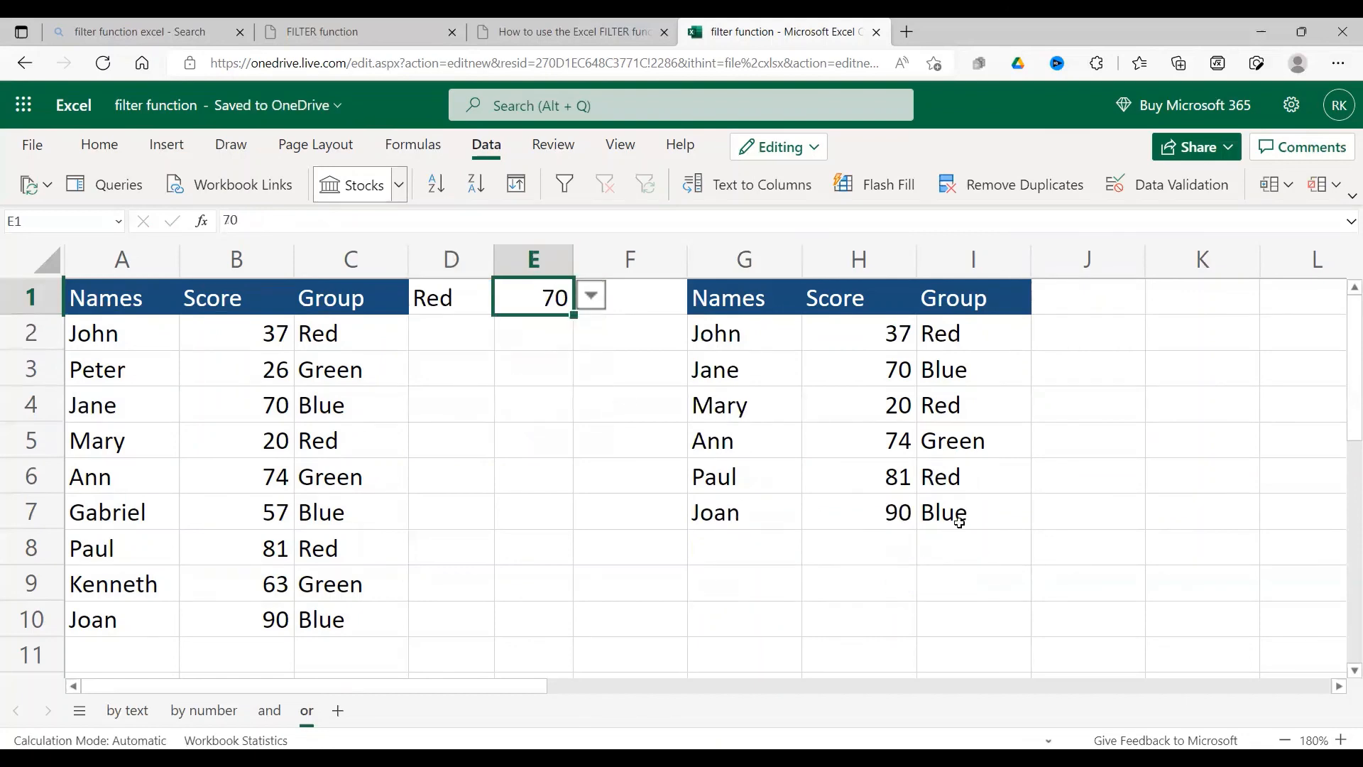
Step: Set the group criterion in D1 to Blue and the score criterion in E1 to 90
left_click(447, 297)
left_click(511, 311)
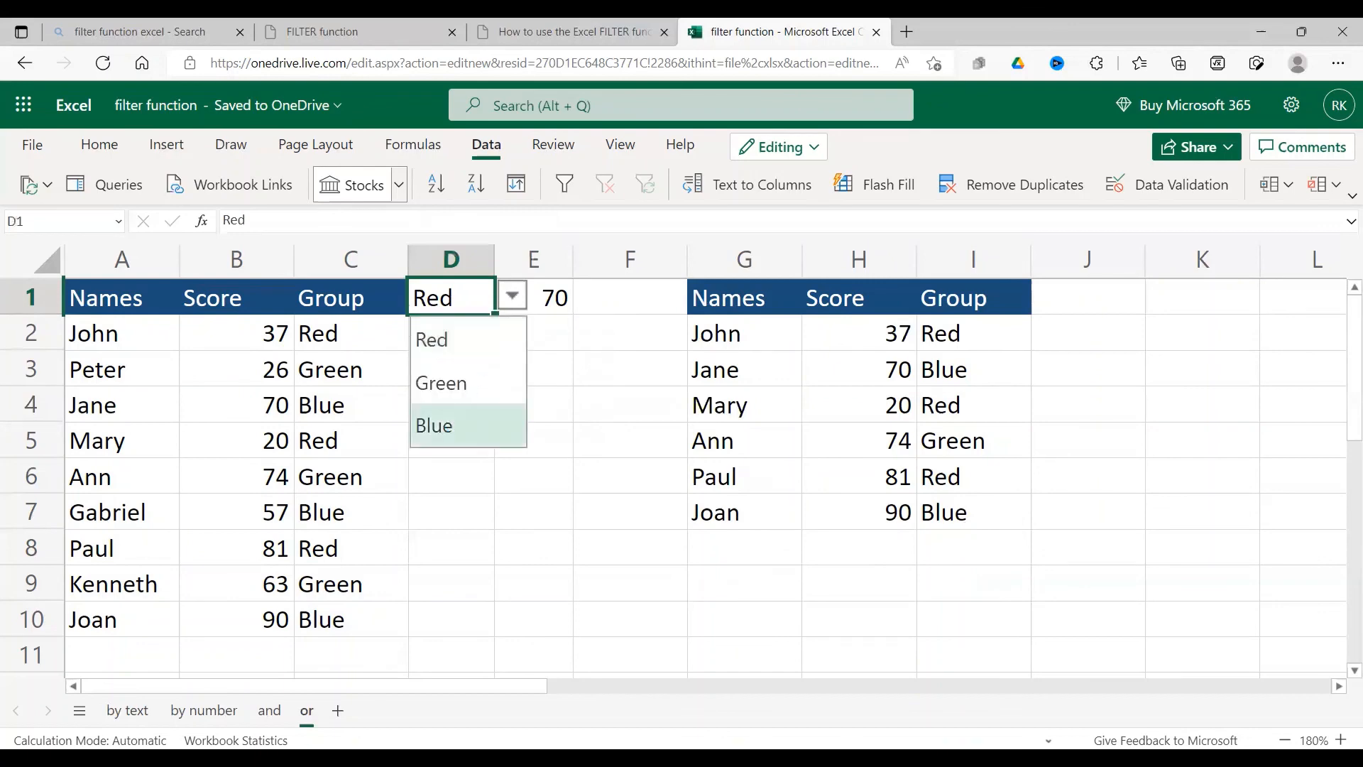
left_click(460, 420)
left_click(561, 302)
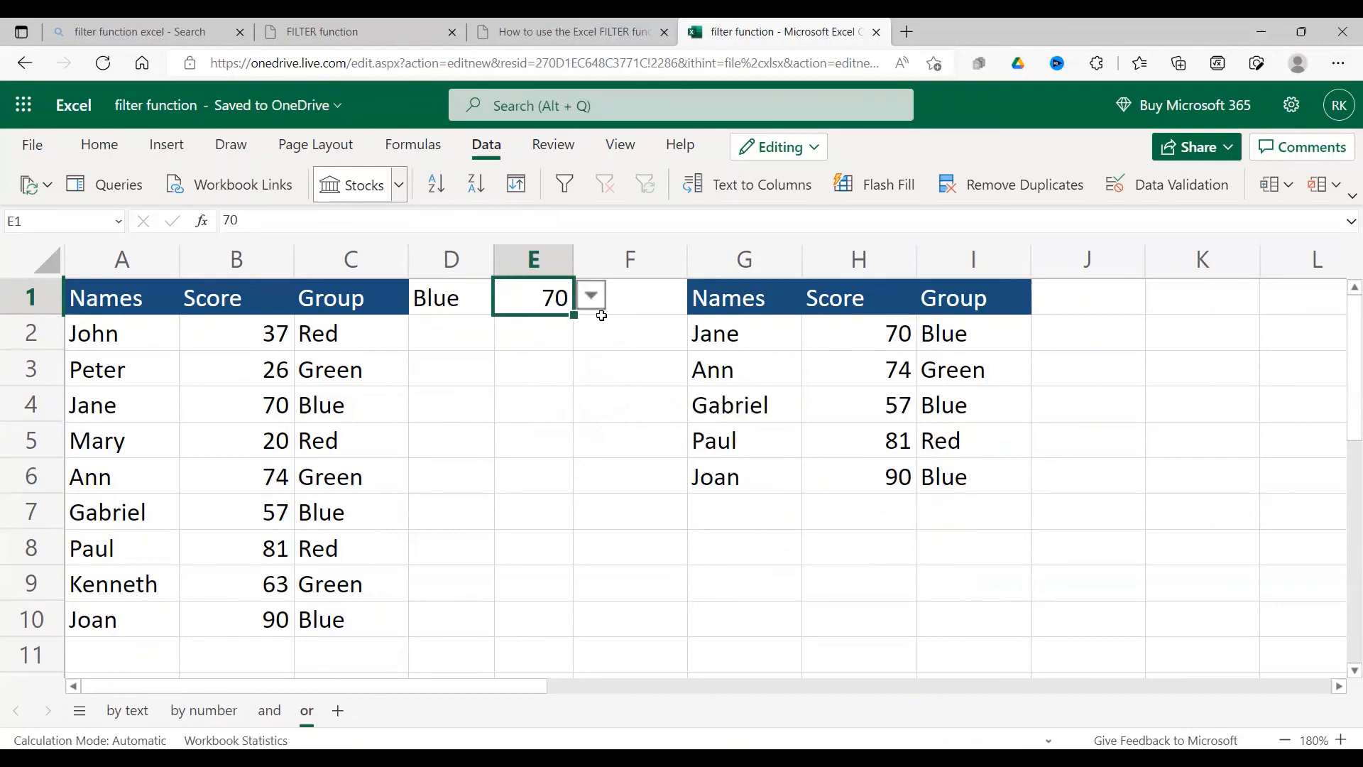
left_click(594, 301)
left_click(510, 426)
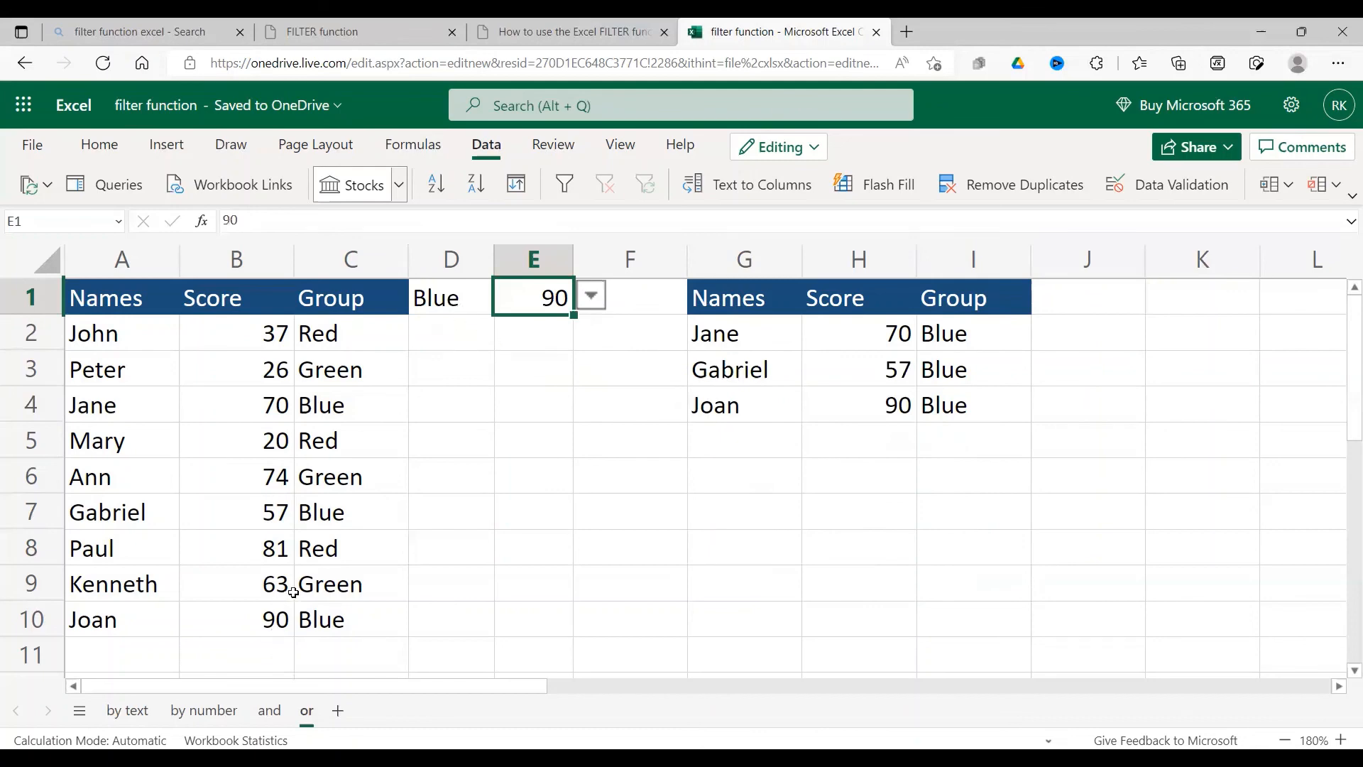
Step: Change the group criterion in D1 to Green and check the extracted records in G2:I5 against the two OR criteria
left_click(477, 304)
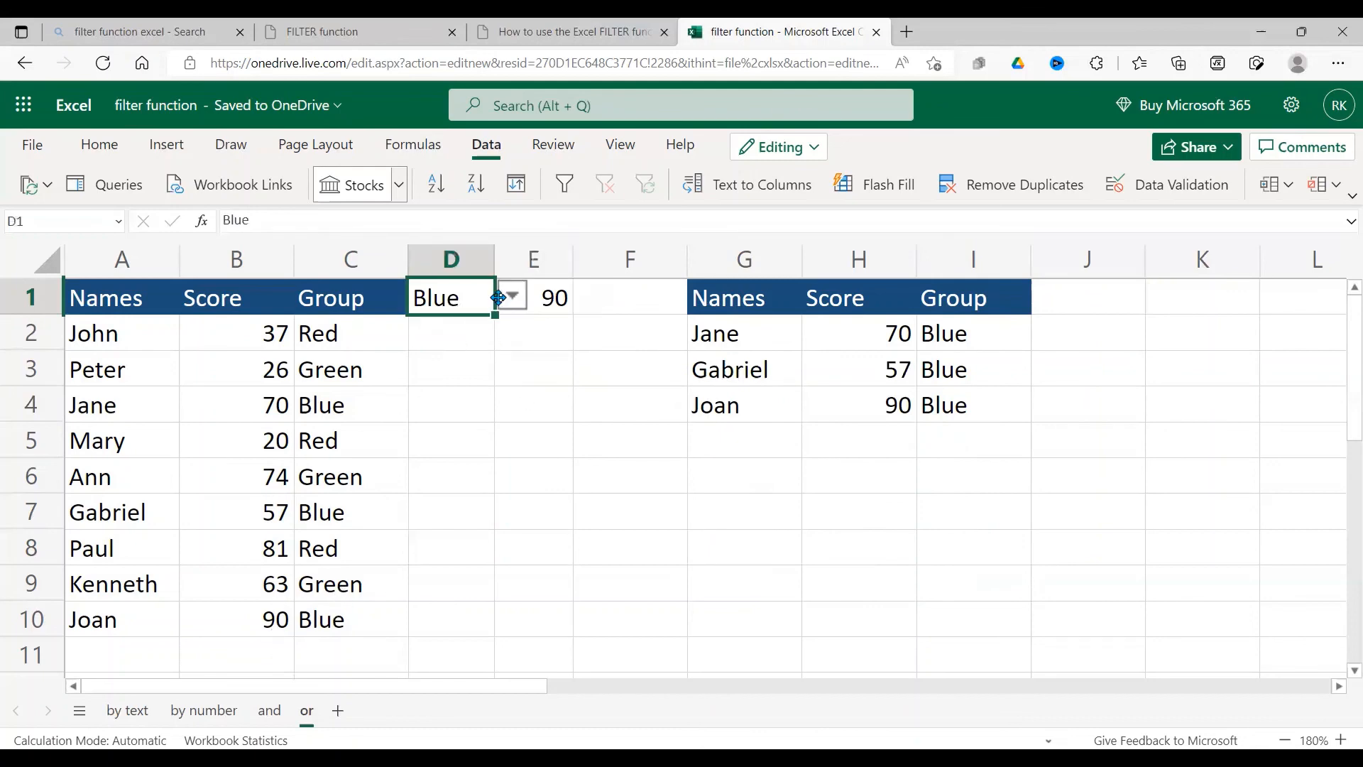
left_click(512, 296)
left_click(442, 381)
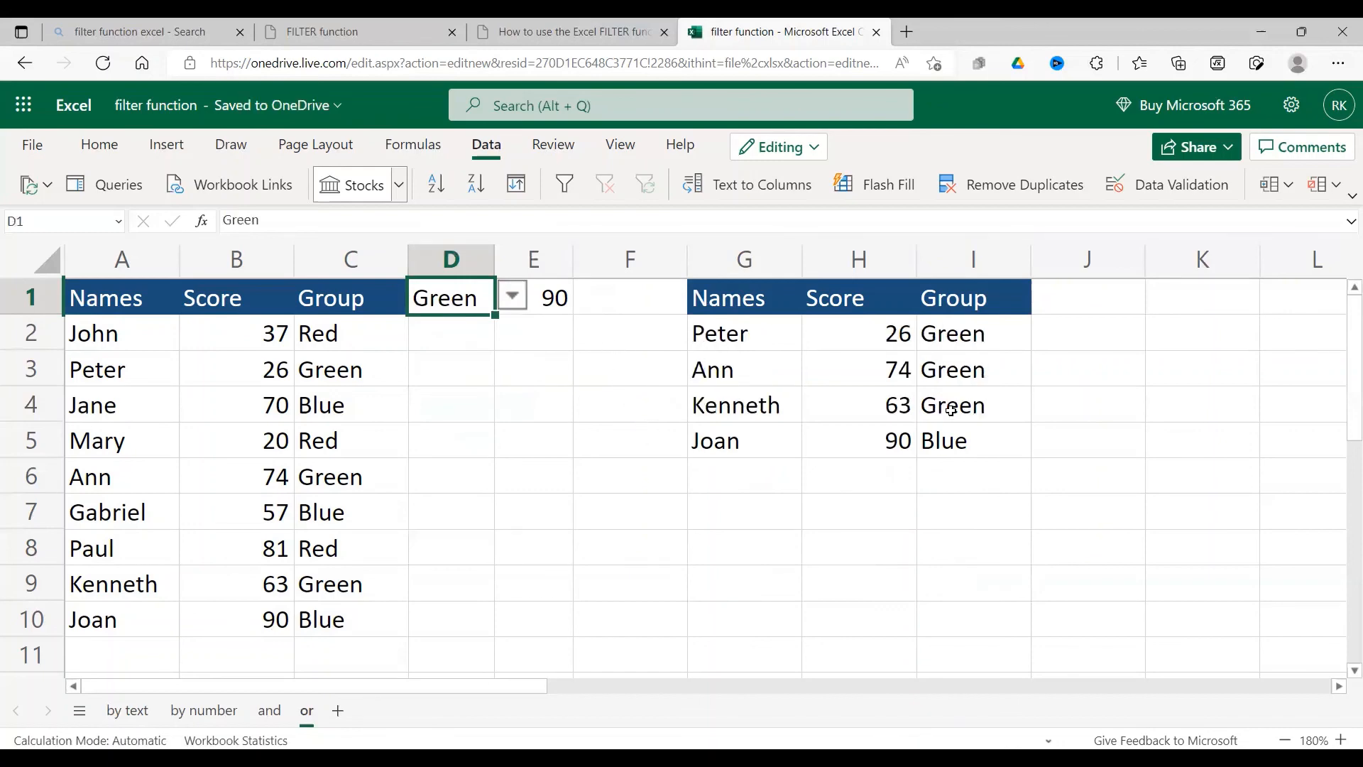
left_click_drag(791, 435, 887, 333)
left_click(962, 433)
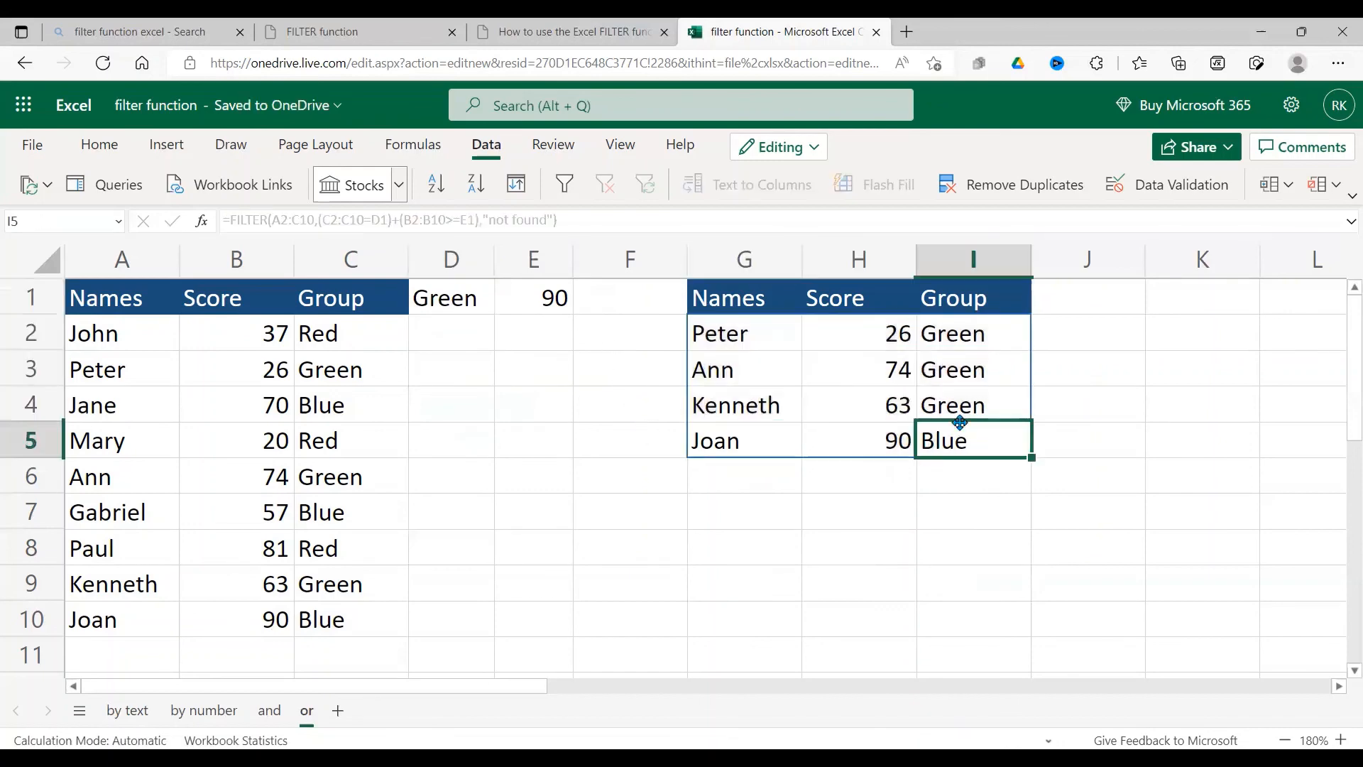
left_click(855, 480)
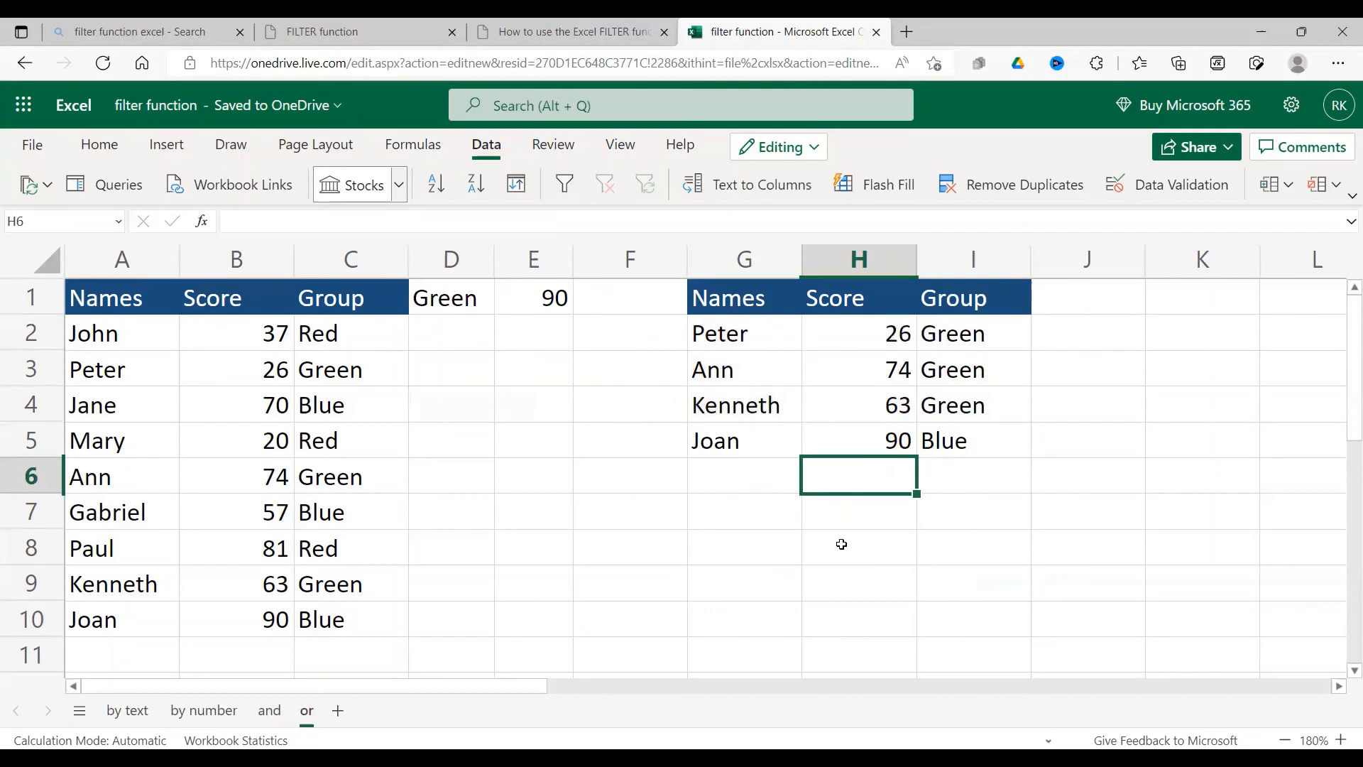